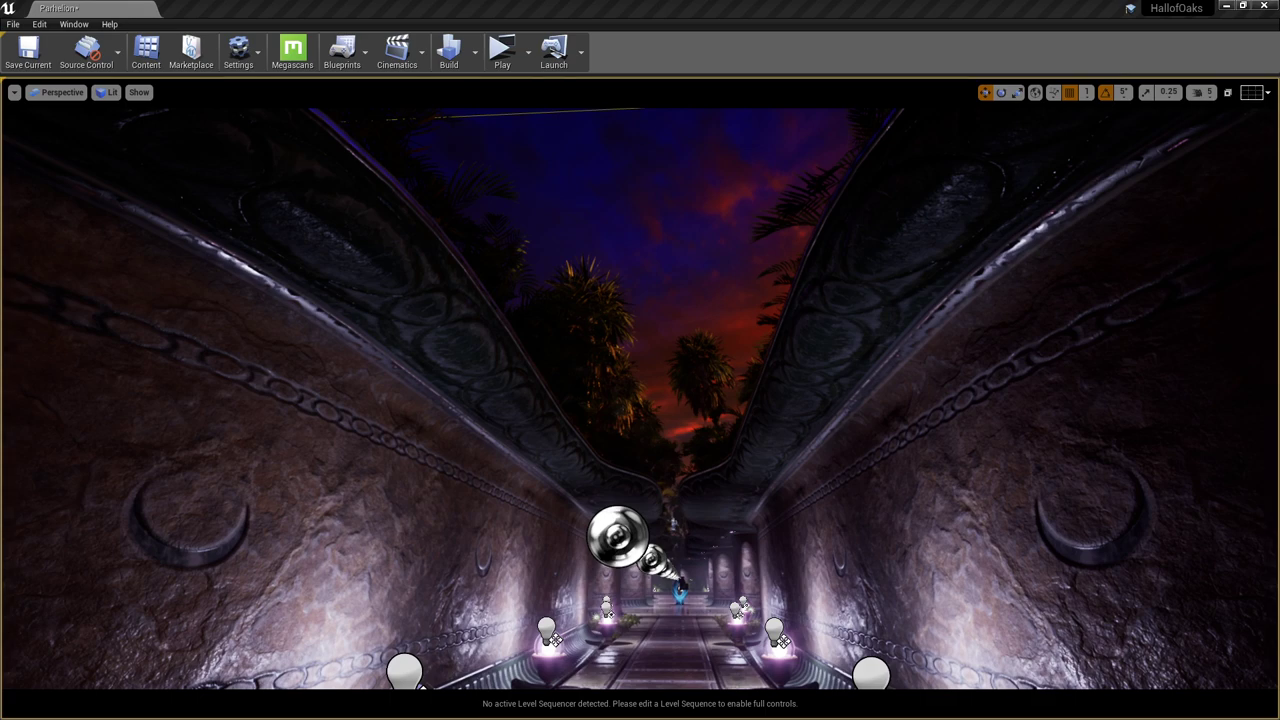
- Hide the editor icons with game view and look down the planted walkway of the hall
right_click_drag(925, 457, 925, 530)
left_click_drag(806, 412, 811, 450)
key("g")
scroll(797, 373, "down", 5)
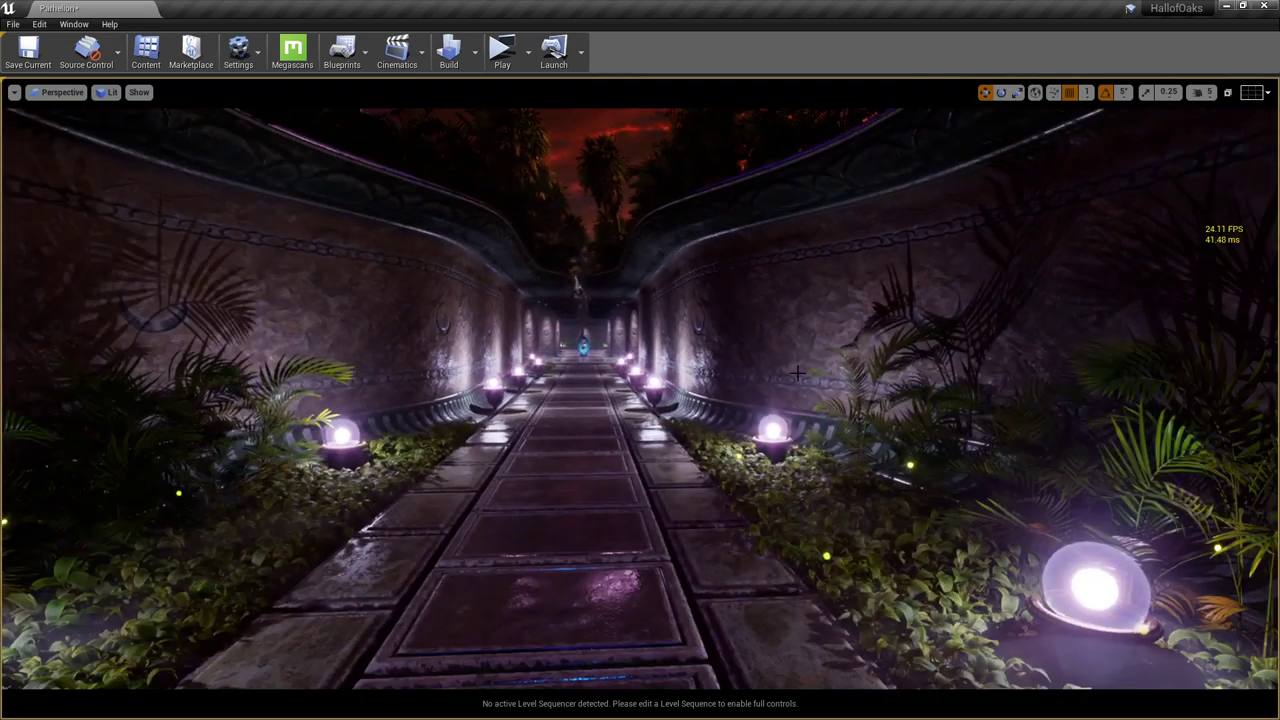
scroll(757, 329, "down", 6)
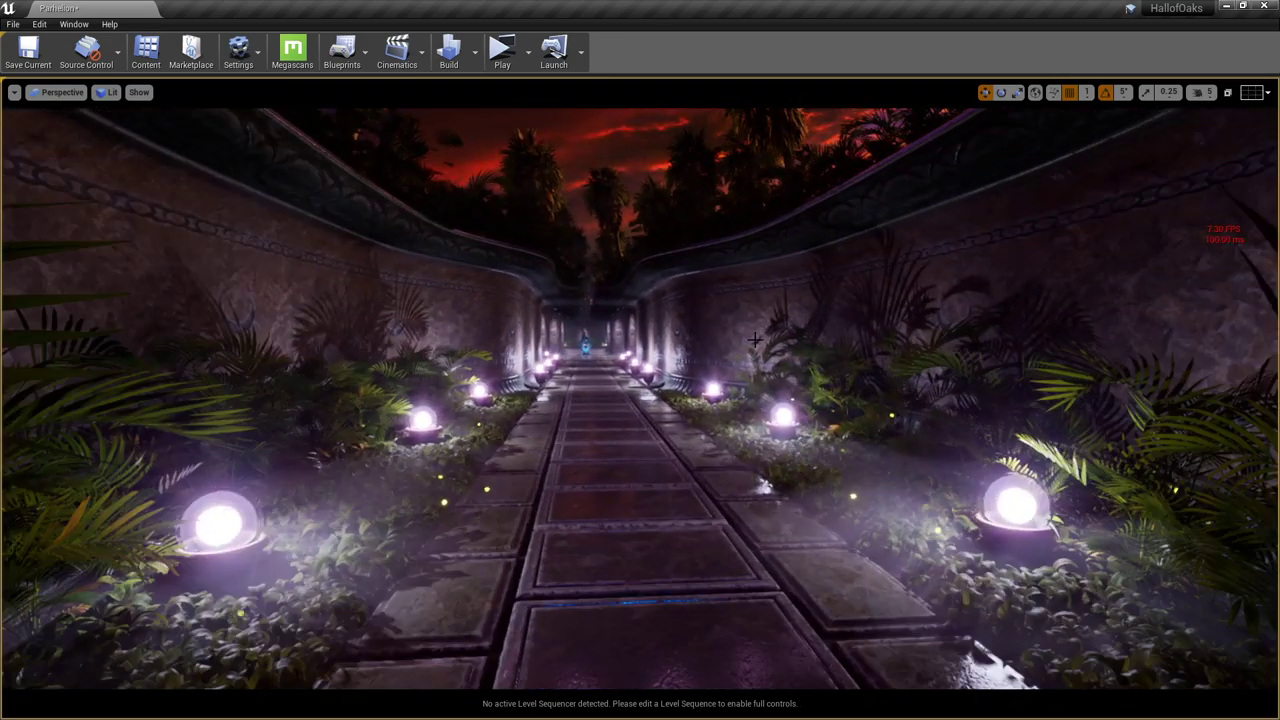
- Display the level in Wireframe and examine the mesh density of the walkway, walls and surrounding planting
key("alt+2")
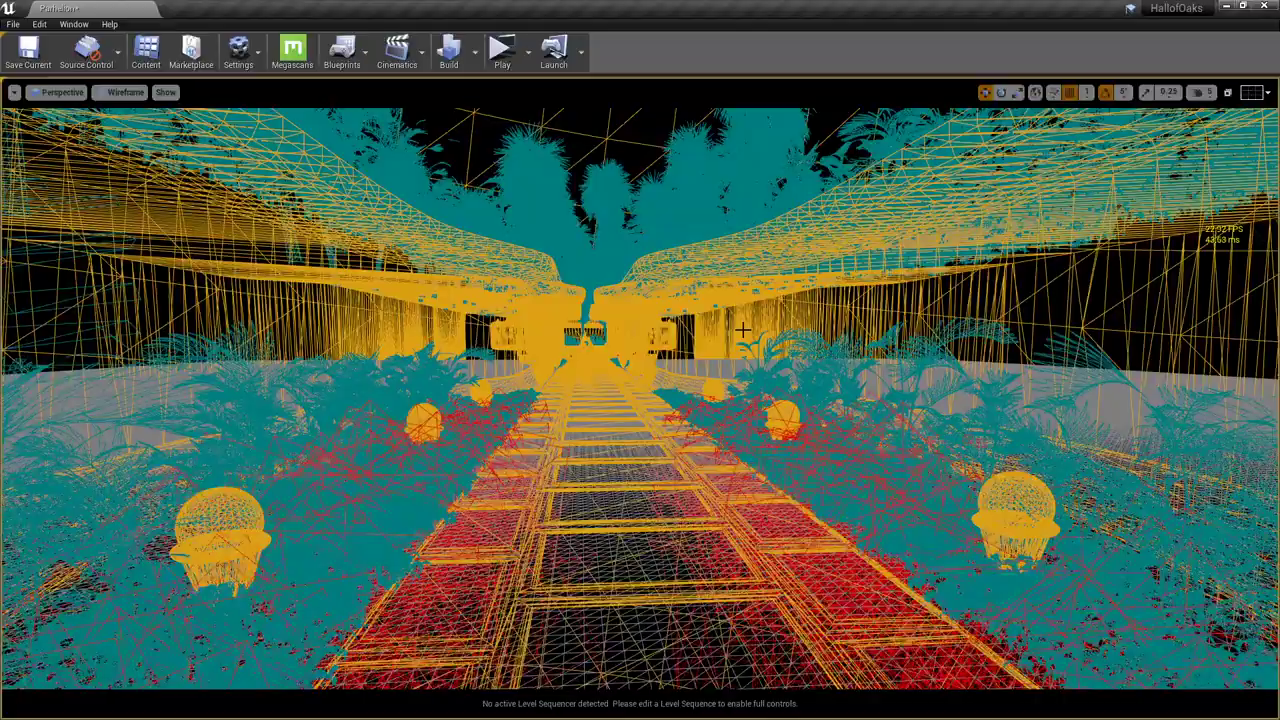
scroll(741, 330, "up", 5)
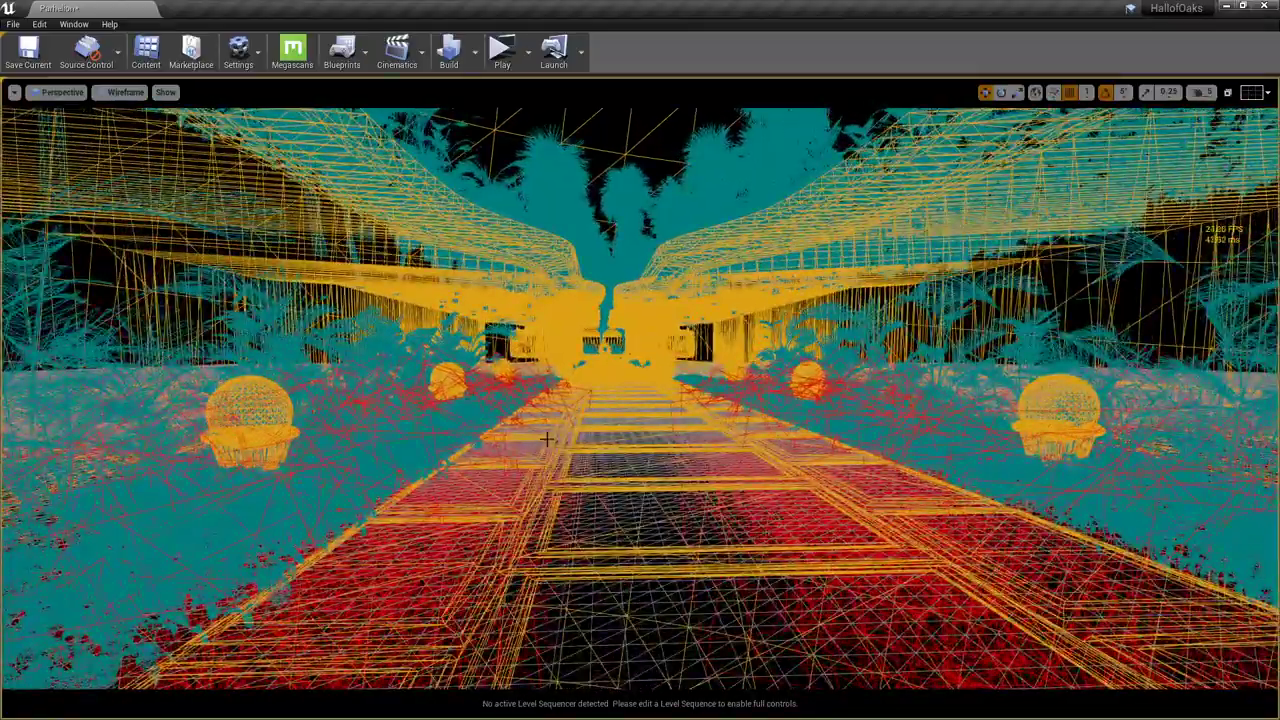
right_click_drag(550, 438, 492, 445)
right_click_drag(594, 434, 815, 390)
right_click_drag(690, 335, 900, 380)
- Return to Lit shading and delete the terrain mesh outside the hall
key("alt+4")
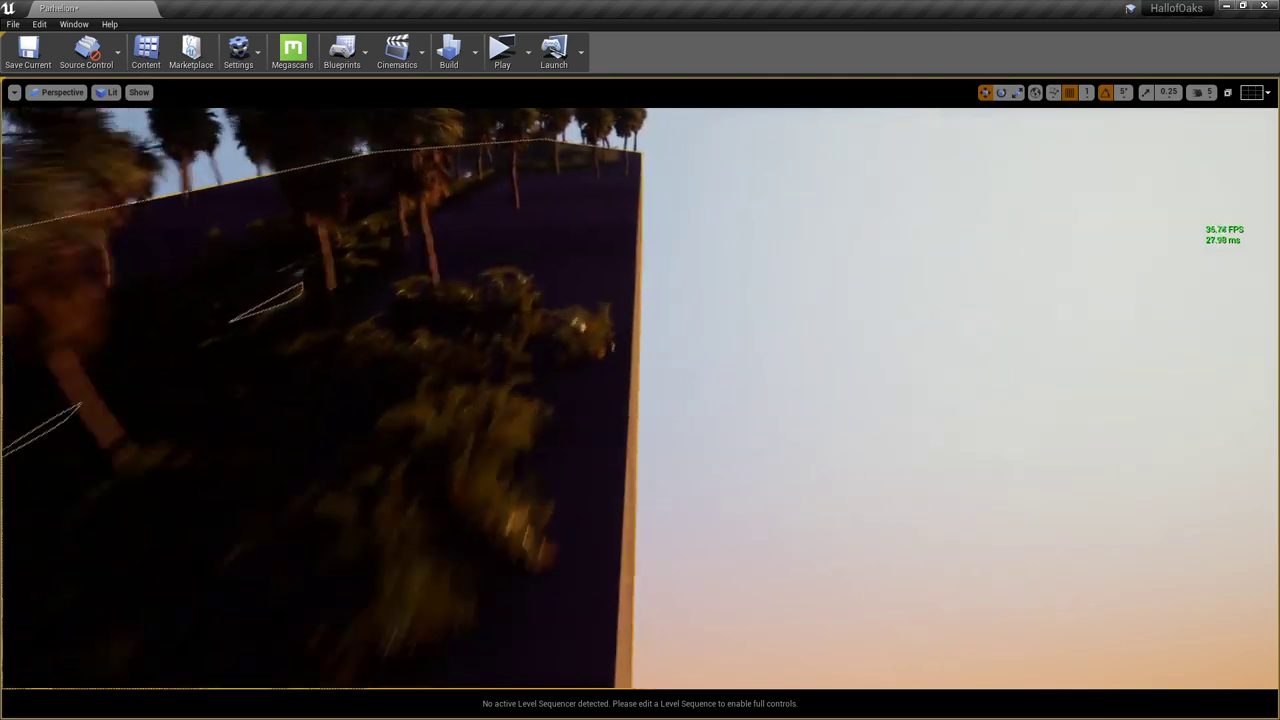
right_click_drag(791, 446, 793, 338)
mouse_move(787, 402)
right_mouse_down()
mouse_move(776, 398)
mouse_move(787, 402)
right_mouse_up()
key("Delete")
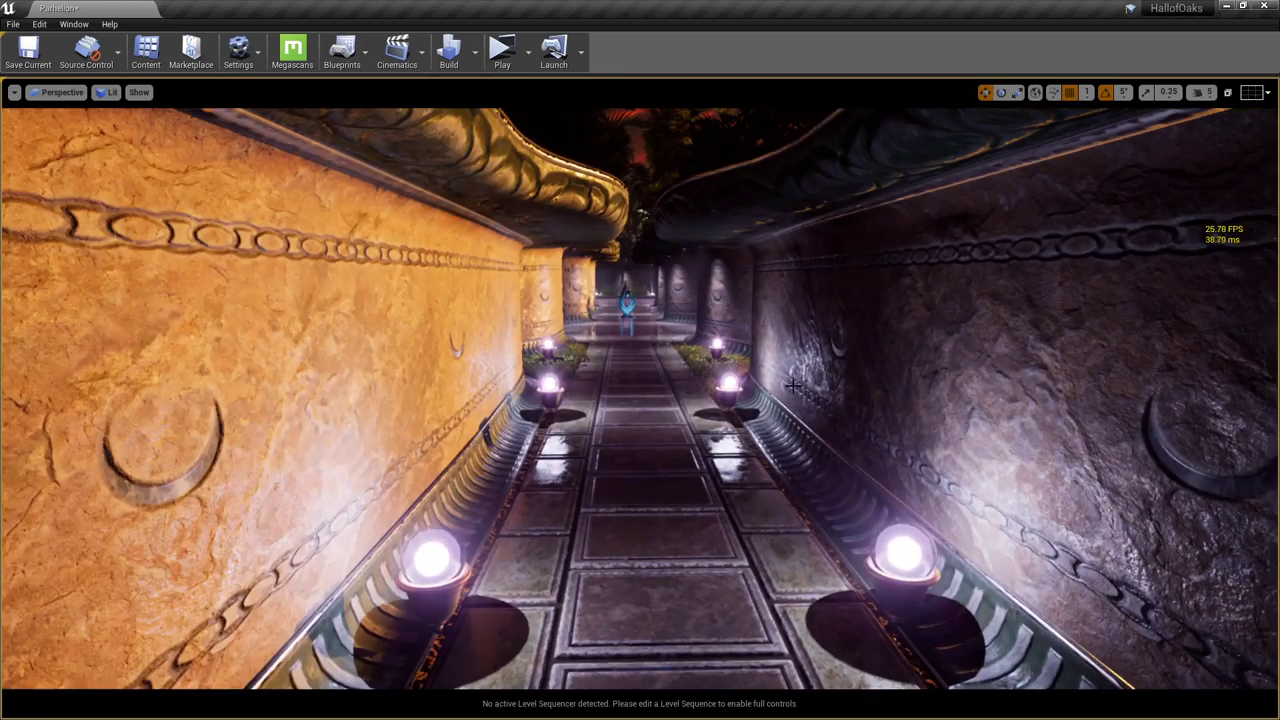
- Examine from inside and outside how sunlight falls on the hall's walls without the outer terrain
right_click_drag(731, 242, 875, 240)
right_click_drag(552, 348, 412, 338)
right_click_drag(250, 439, 235, 434)
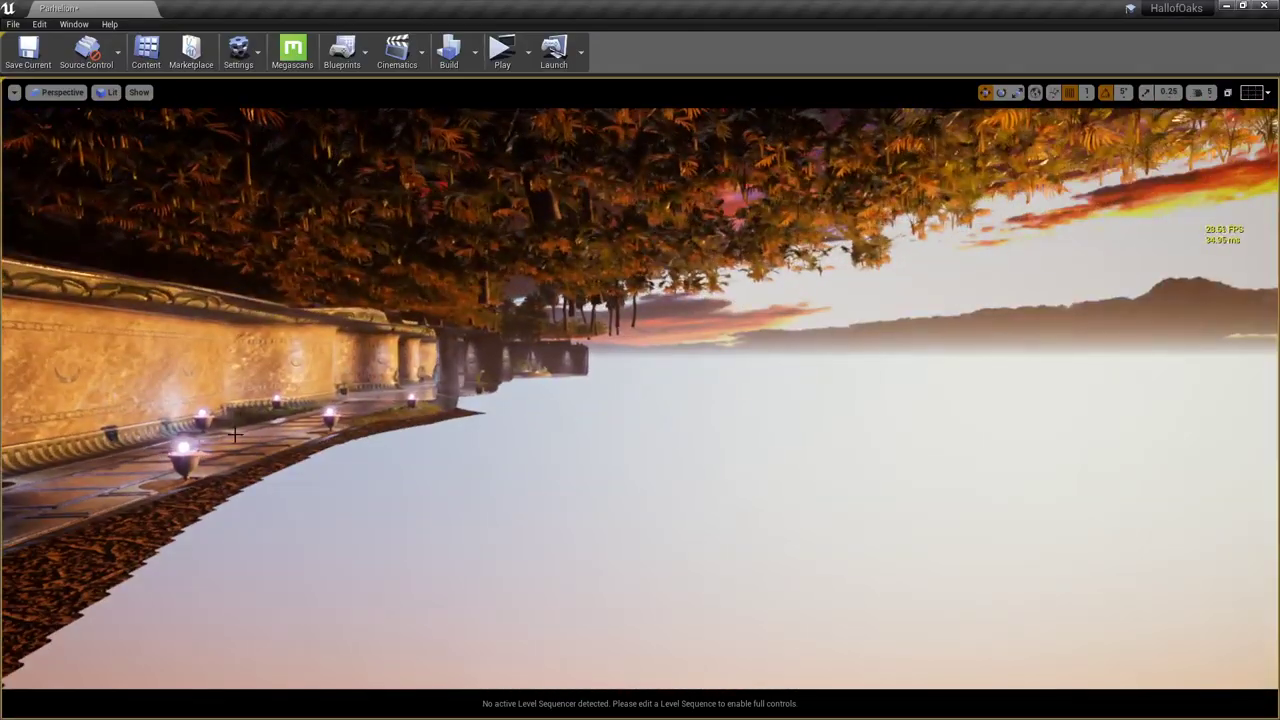
right_click_drag(591, 343, 570, 345)
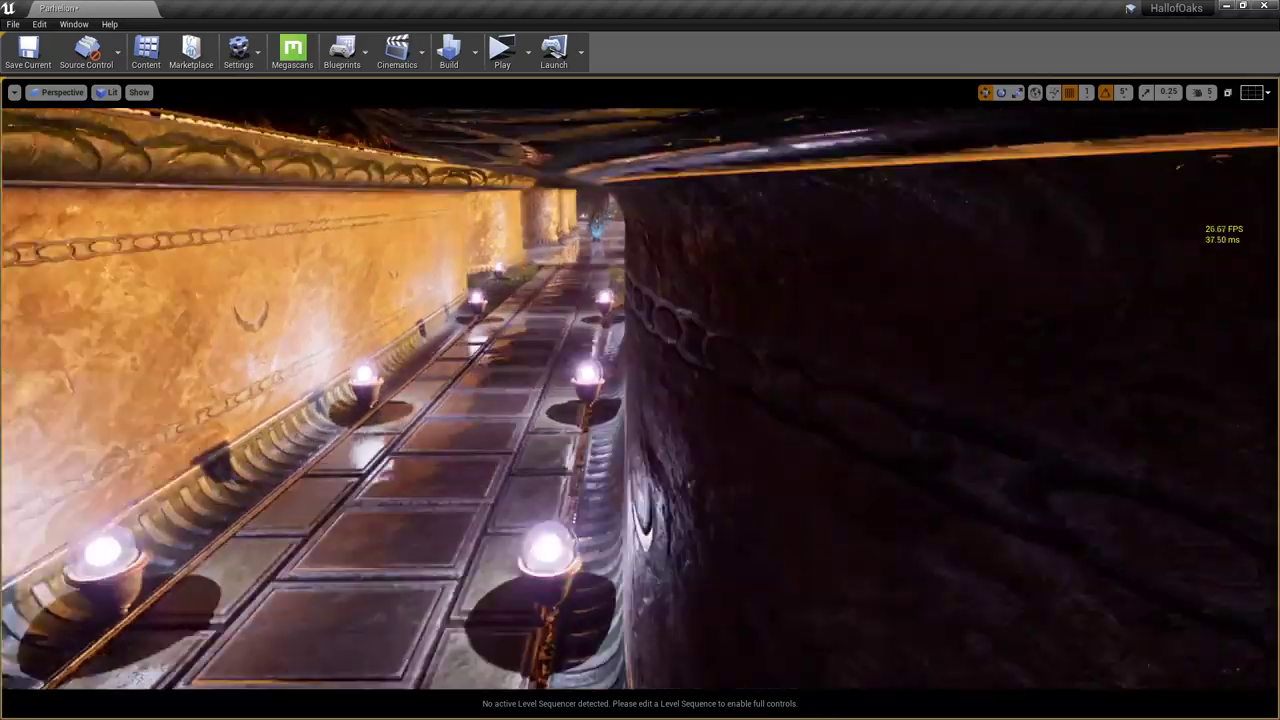
- Restore the outer terrain and compare the lighting on the hall's walls with and without it
right_click_drag(728, 386, 726, 386)
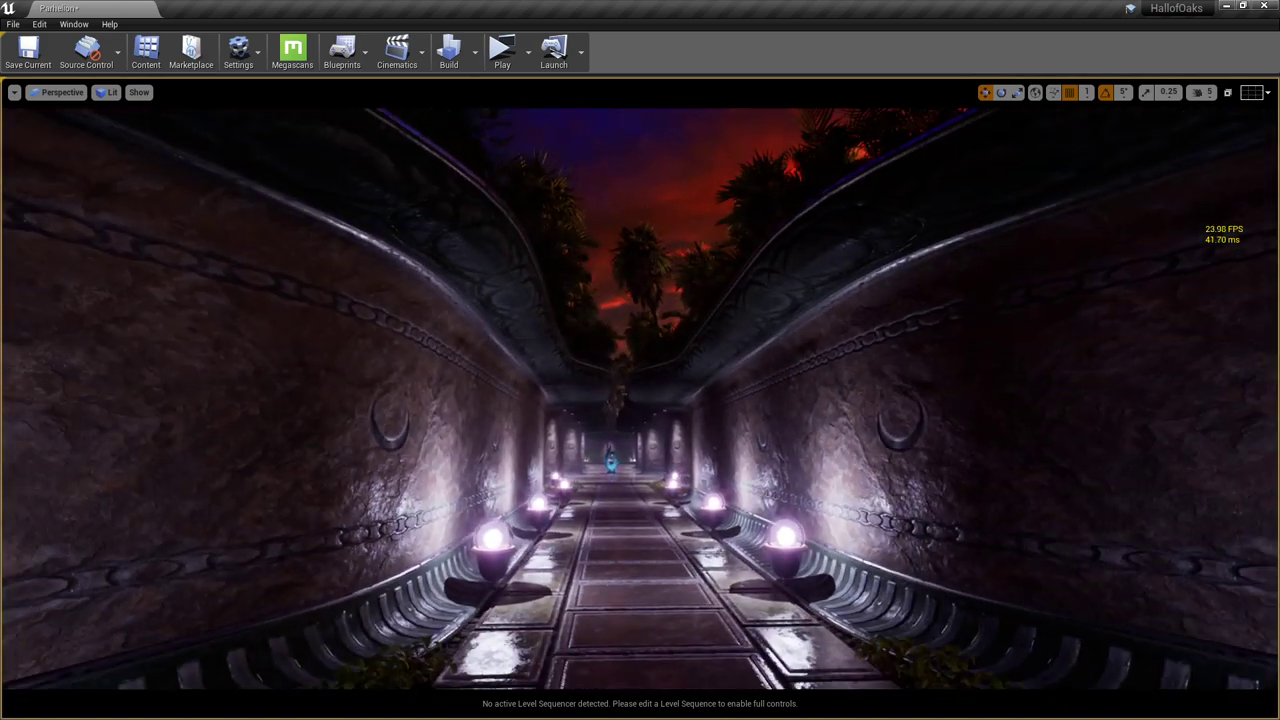
right_click_drag(640, 399, 697, 525)
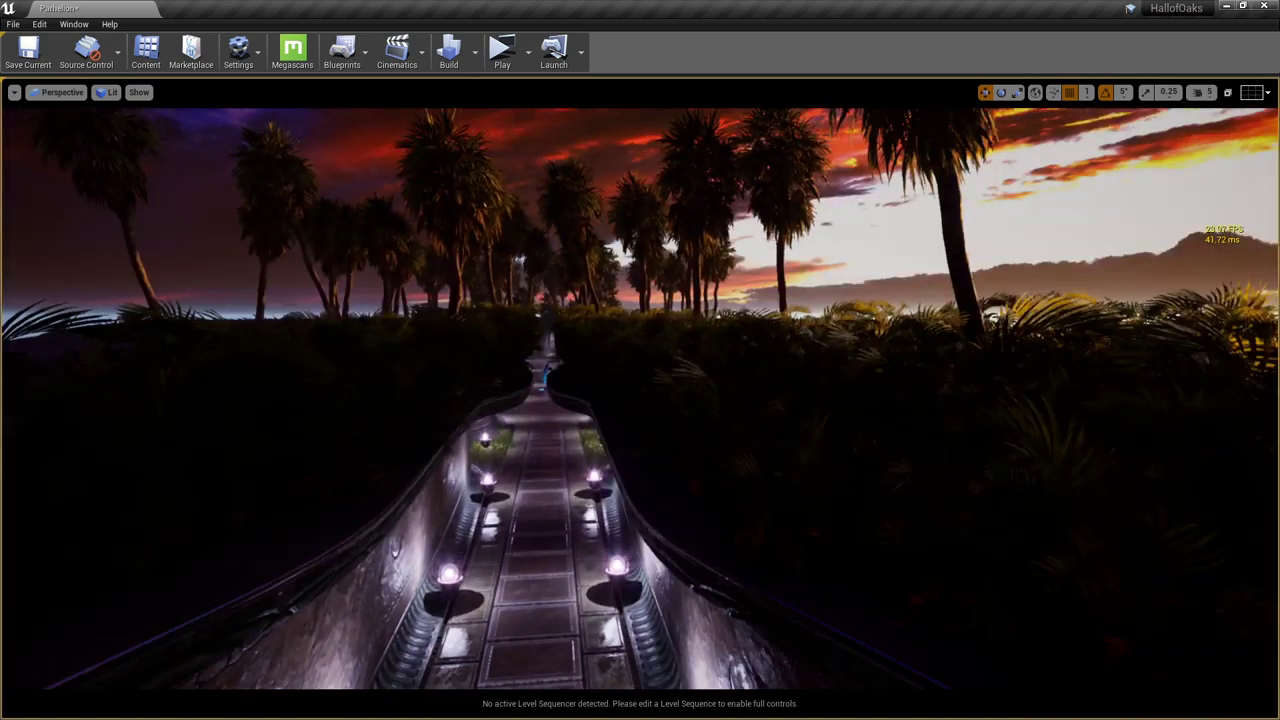
mouse_move(612, 405)
right_mouse_down()
mouse_move(590, 397)
mouse_move(612, 405)
right_mouse_up()
right_click_drag(720, 393, 742, 376)
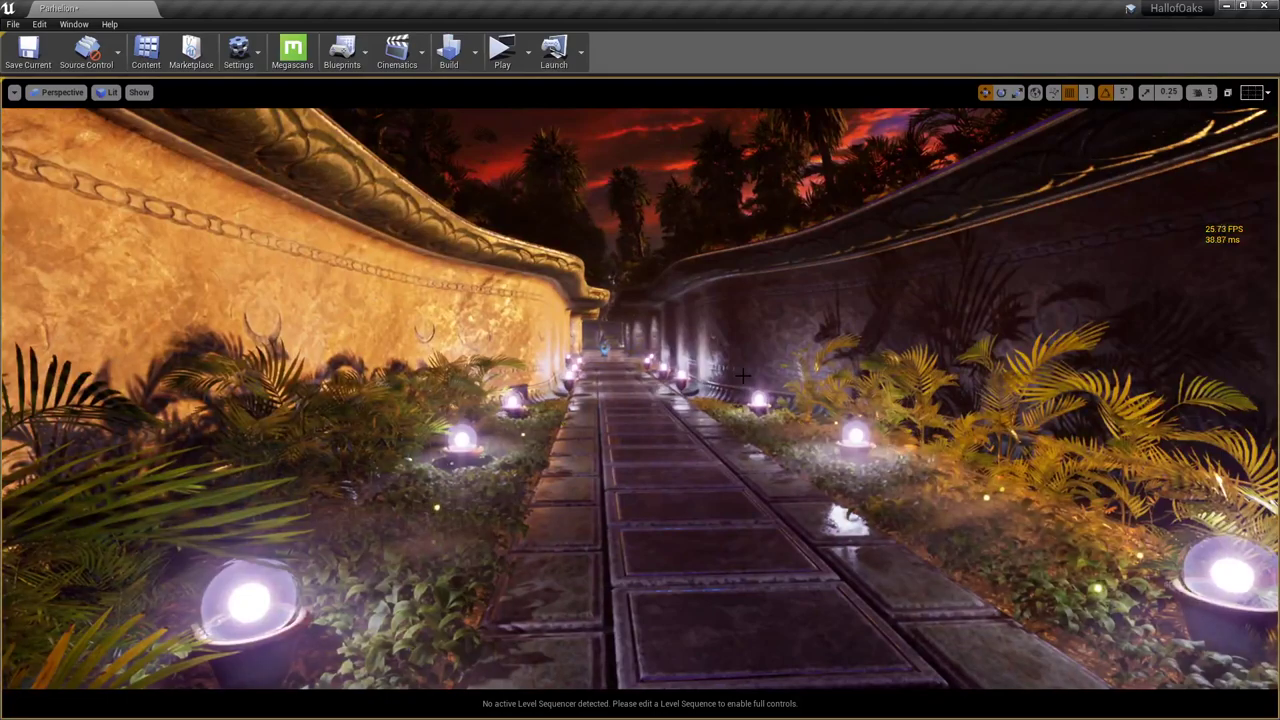
key("ctrl+l")
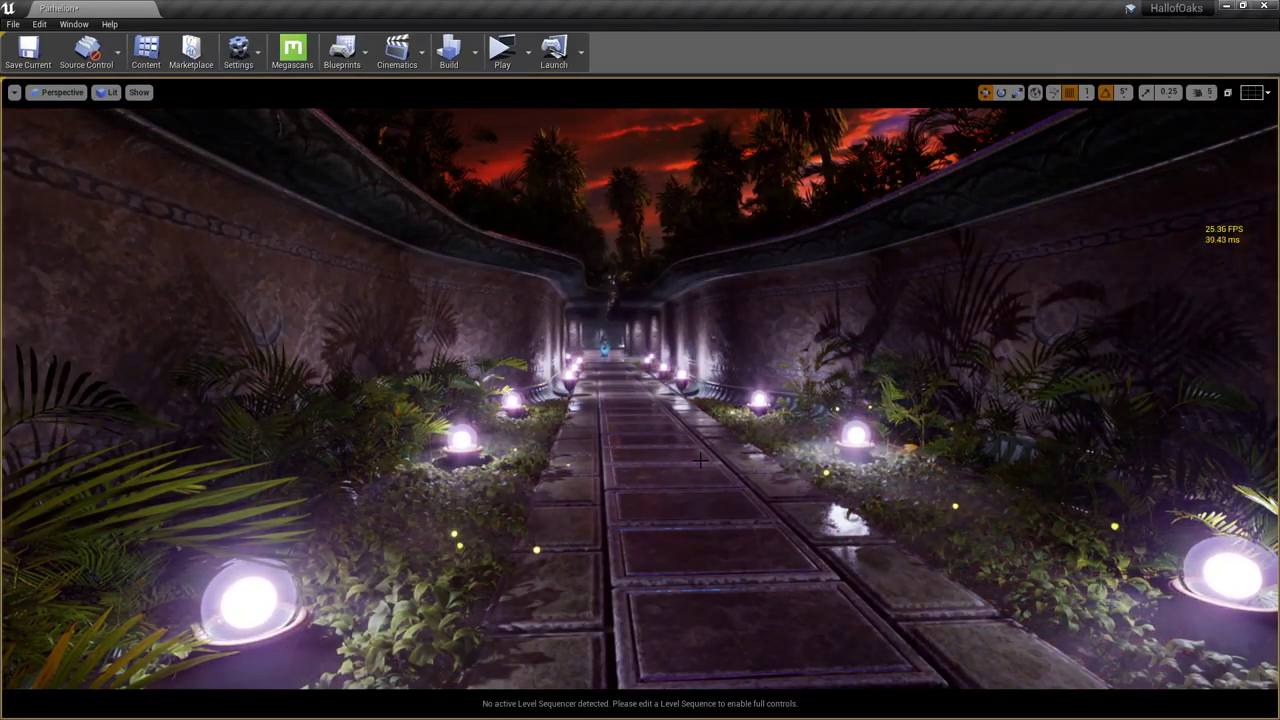
- Examine the palm skyline and the hillside planting beyond the wall, using Unlit shading for the dark slope
right_click_drag(700, 460, 780, 412)
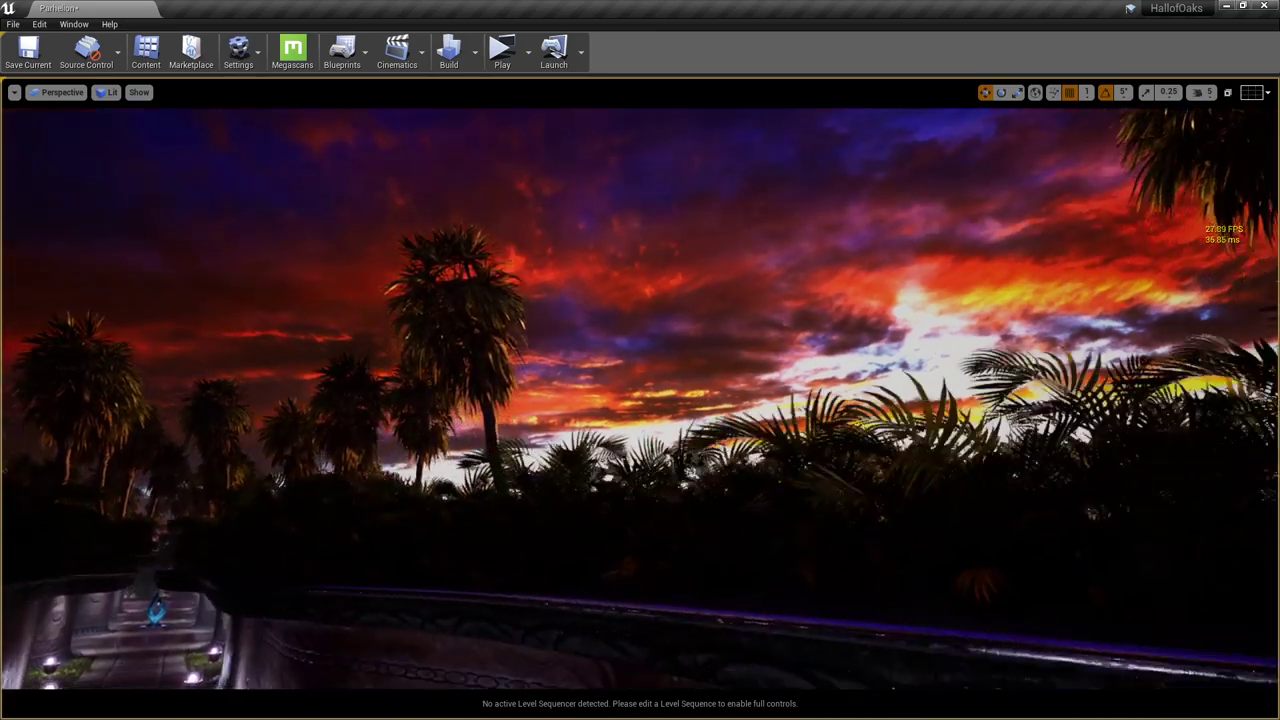
right_click_drag(740, 500, 857, 516)
right_click_drag(811, 442, 832, 492)
mouse_move(547, 187)
right_mouse_down()
mouse_move(590, 270)
mouse_move(547, 187)
right_mouse_up()
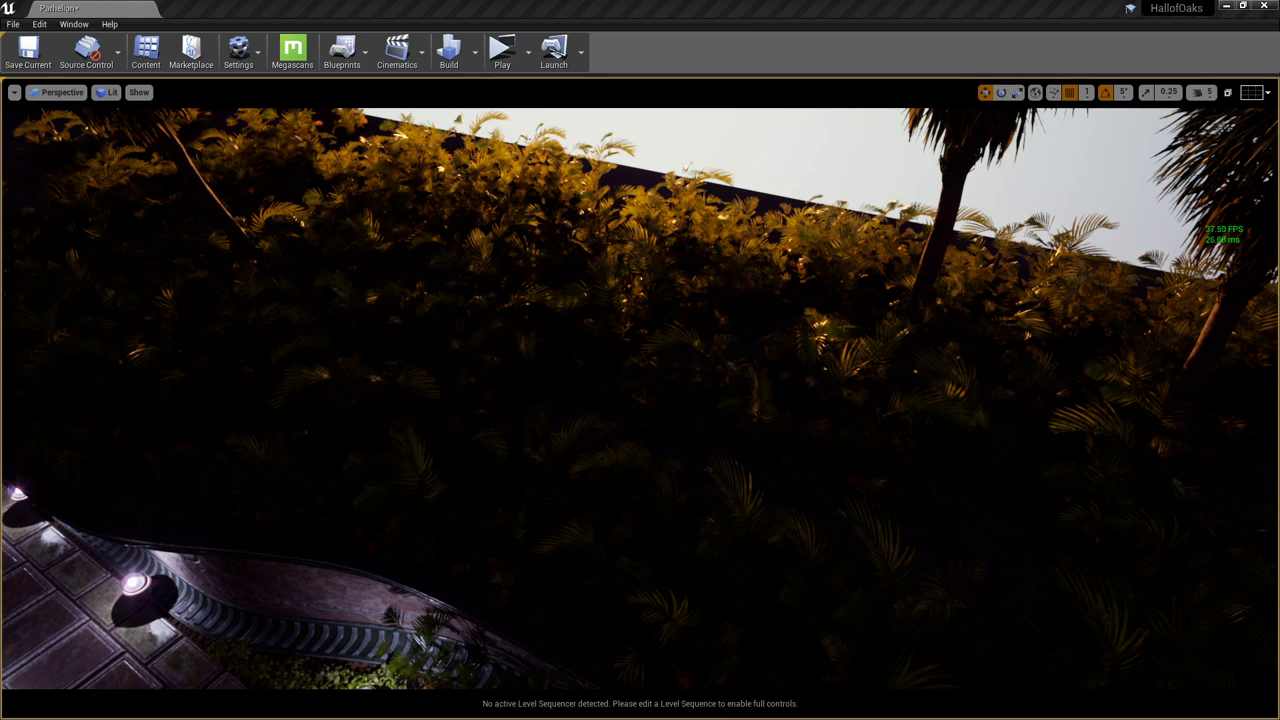
right_click_drag(321, 286, 246, 343)
key("alt+3")
right_click_drag(676, 486, 623, 385)
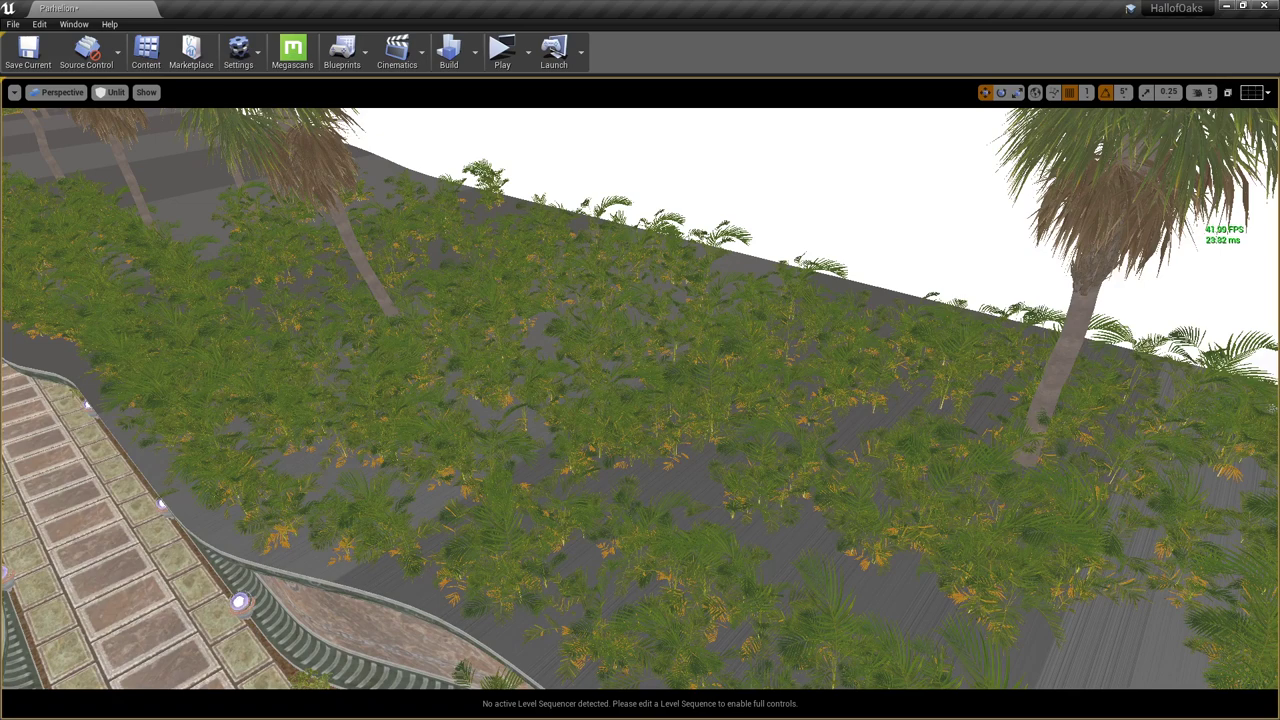
- Enter Foliage painting and deactivate all foliage types at once
key("shift+4")
scroll(1150, 305, "up", 1)
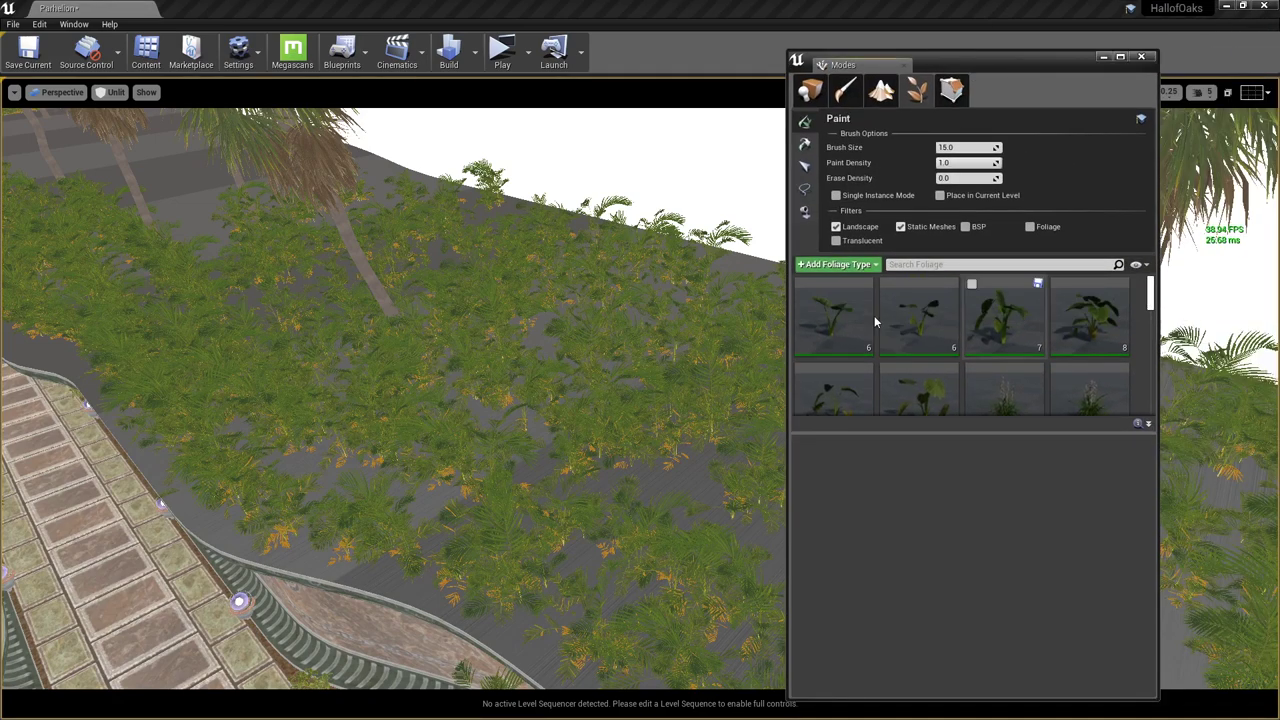
left_click(860, 318)
scroll(1150, 295, "down", 10)
left_click(1005, 370, "shift")
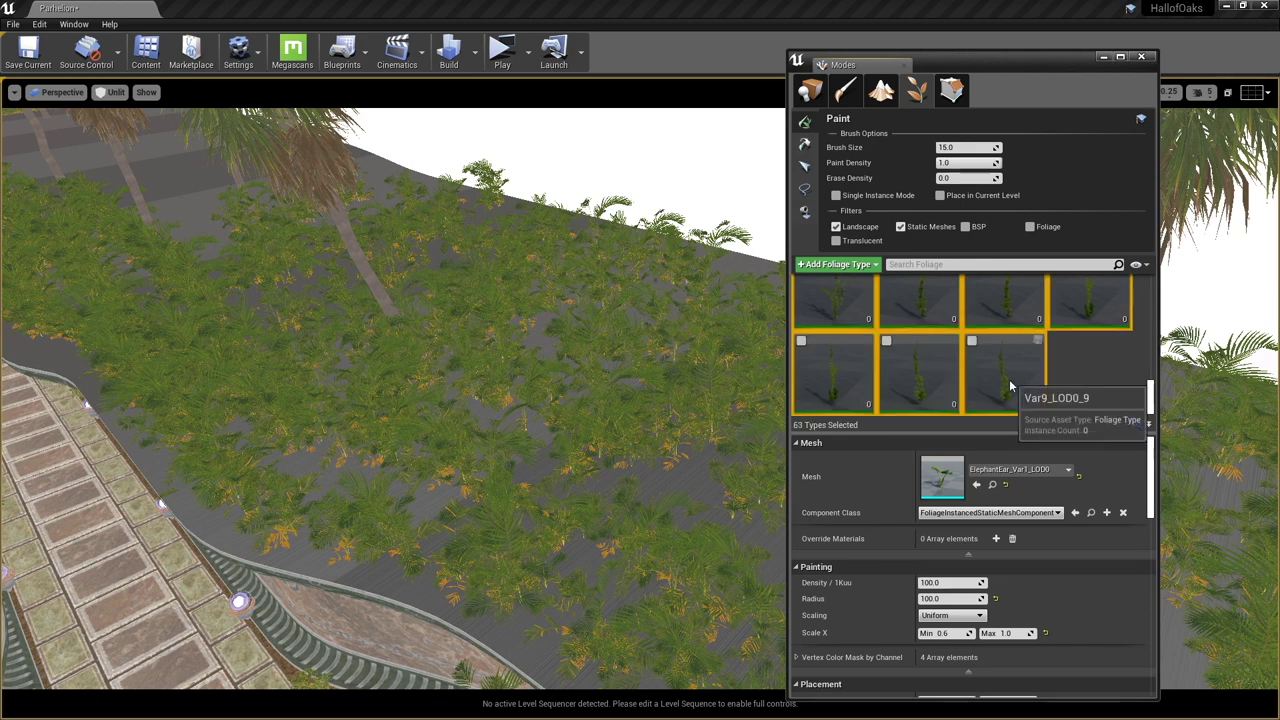
left_click(973, 345)
scroll(1003, 374, "up", 4)
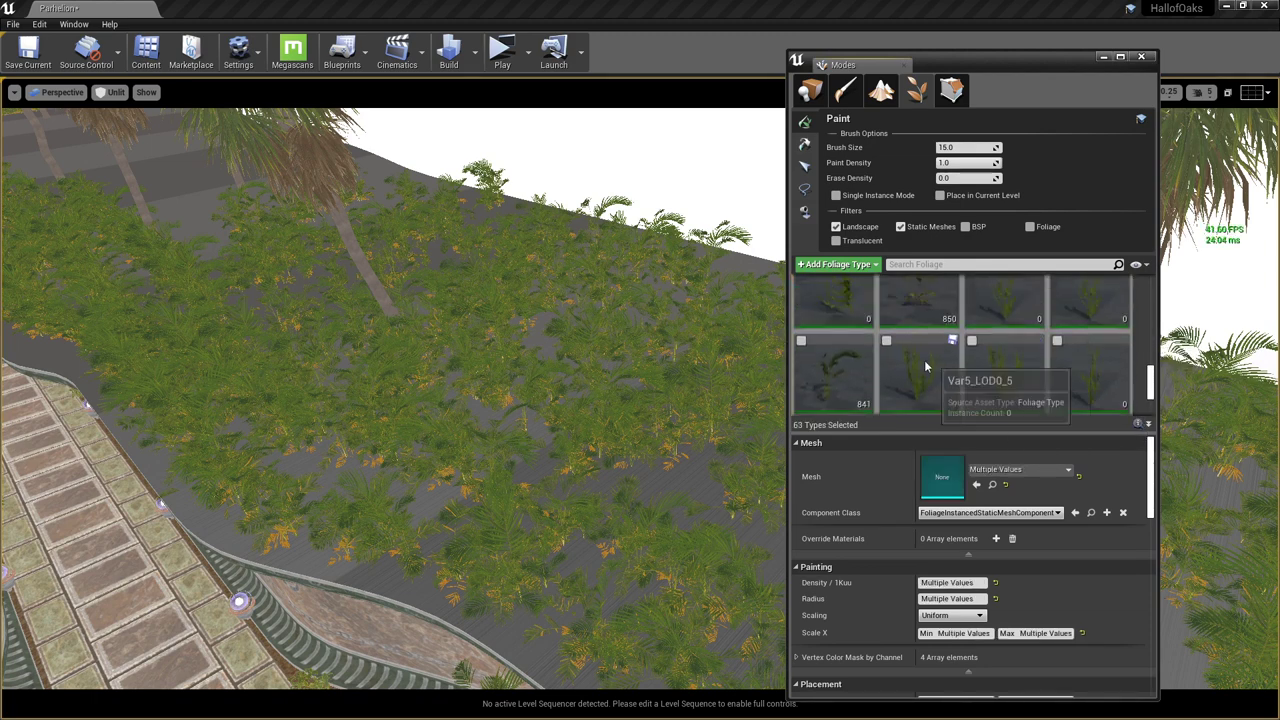
- Activate only the palm-like foliage variants placed on the hillside, including Var5_LOD0 and Var2_LOD0
left_click(833, 352)
left_click(856, 314, "shift")
left_click(838, 373)
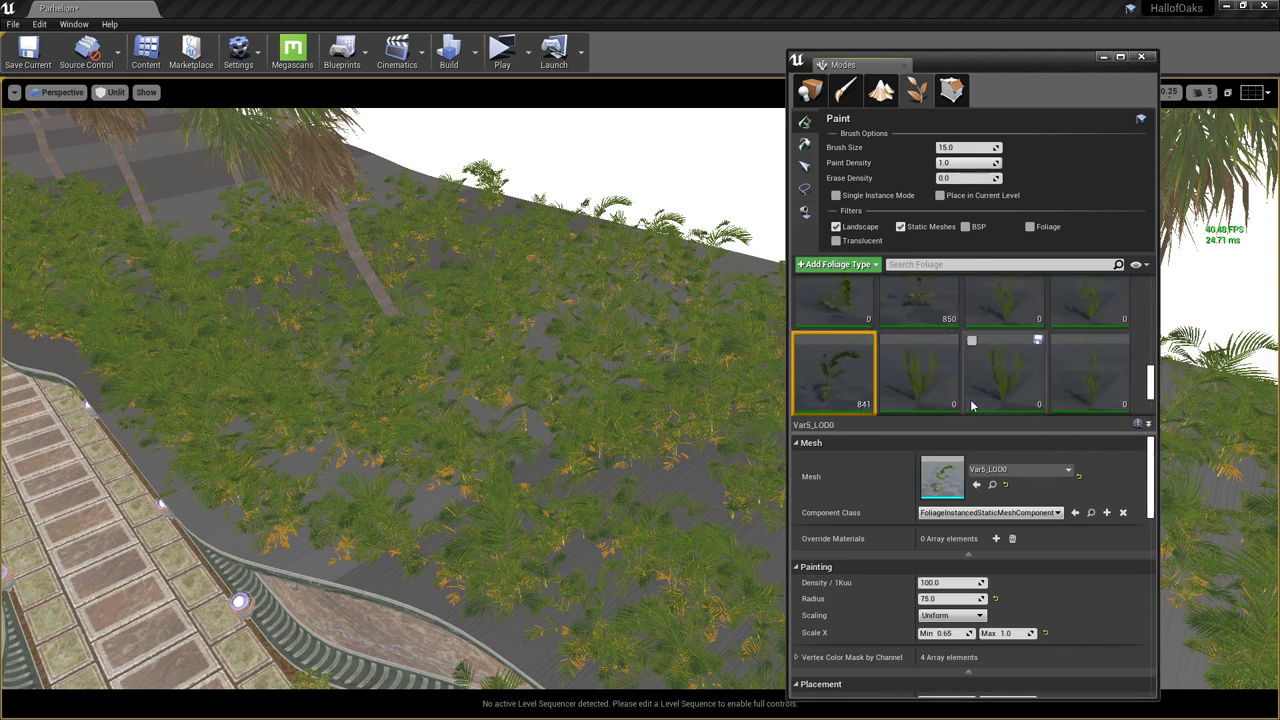
scroll(1000, 370, "up", 1)
scroll(922, 363, "down", 1)
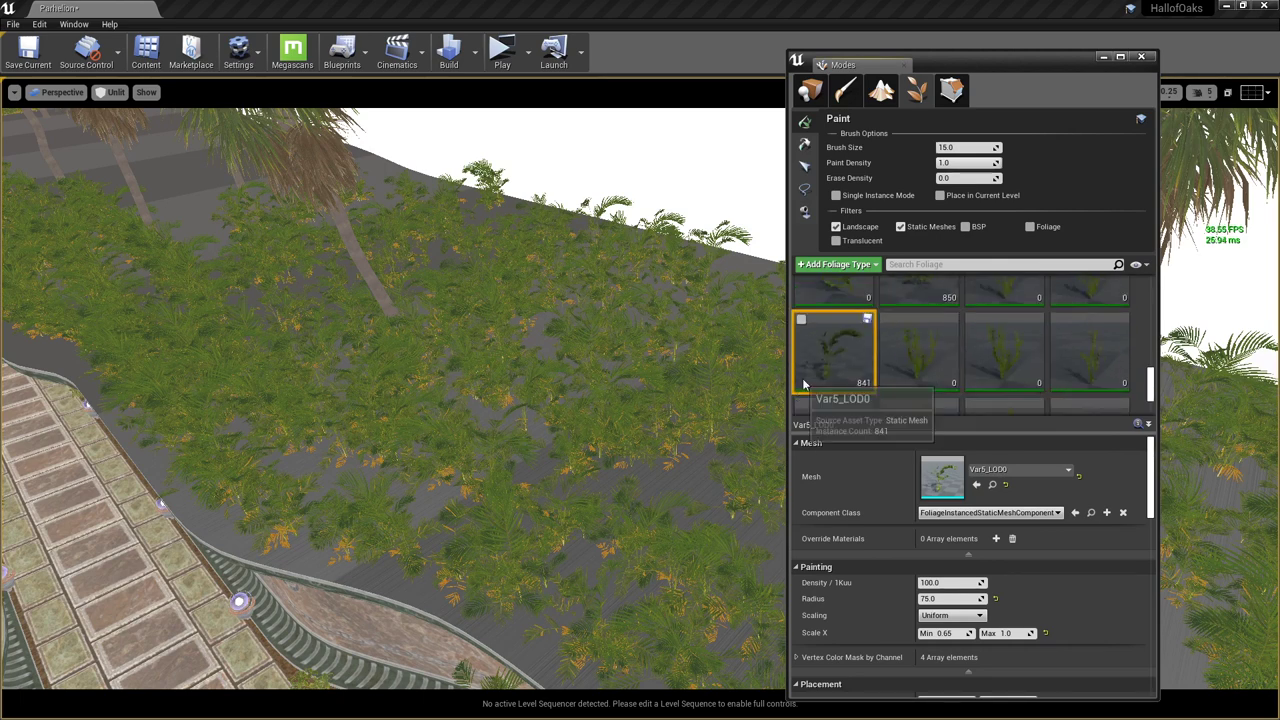
scroll(914, 349, "up", 2)
scroll(1076, 332, "up", 1)
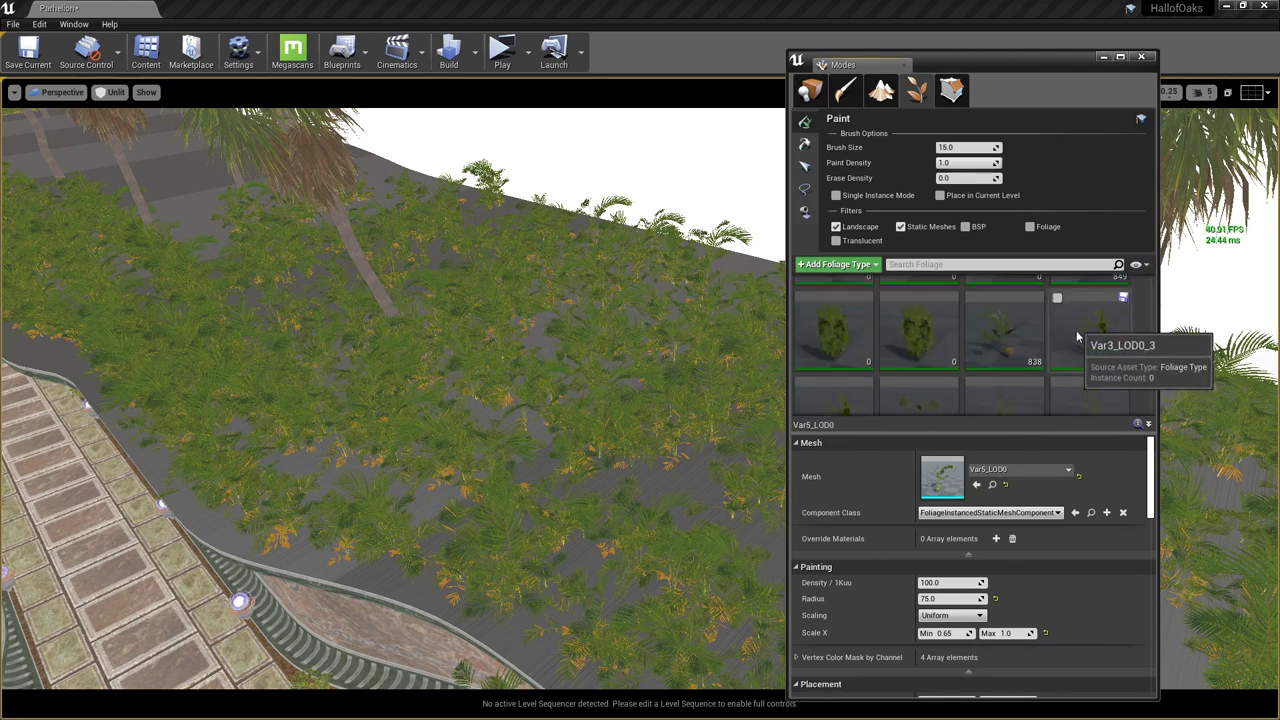
scroll(1050, 352, "up", 2)
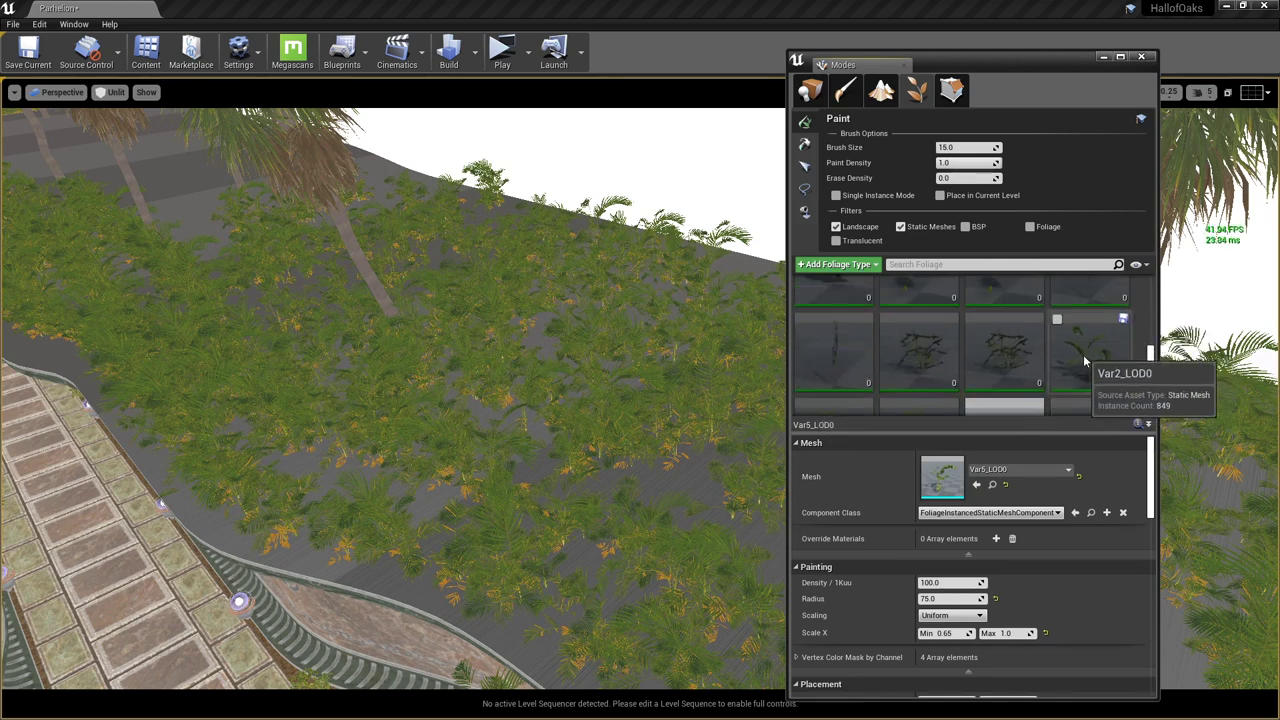
scroll(903, 332, "up", 2)
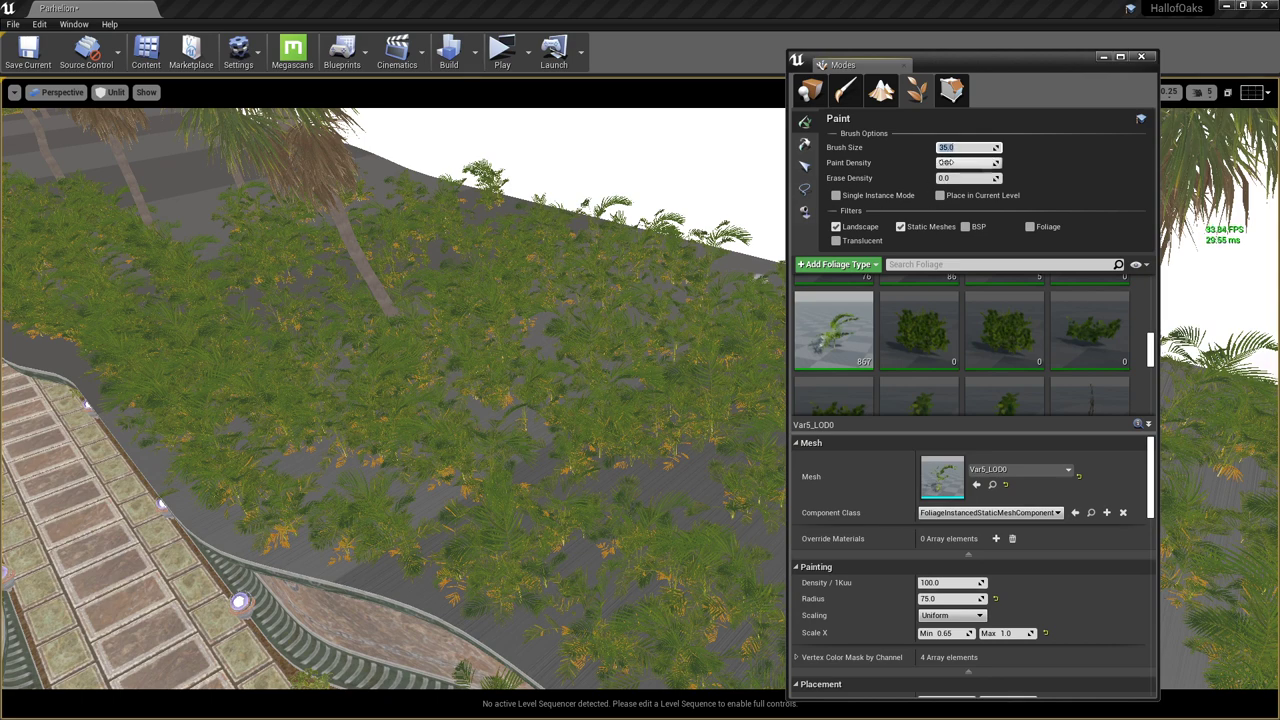
- Set the foliage brush size to 150 and erase palm plants from the hillside beyond the wall in Lit shading
type("150")
key("Return")
left_click_drag(991, 63, 1066, 59)
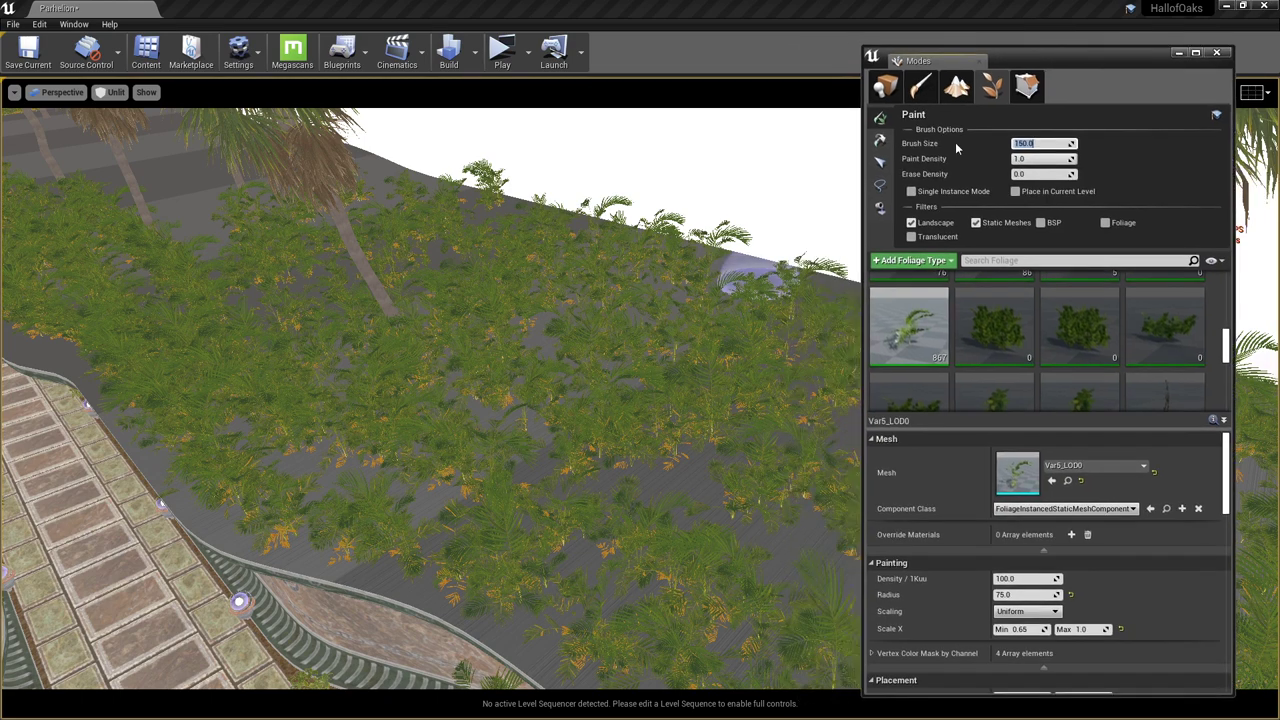
right_click_drag(659, 381, 688, 376)
key("alt+4")
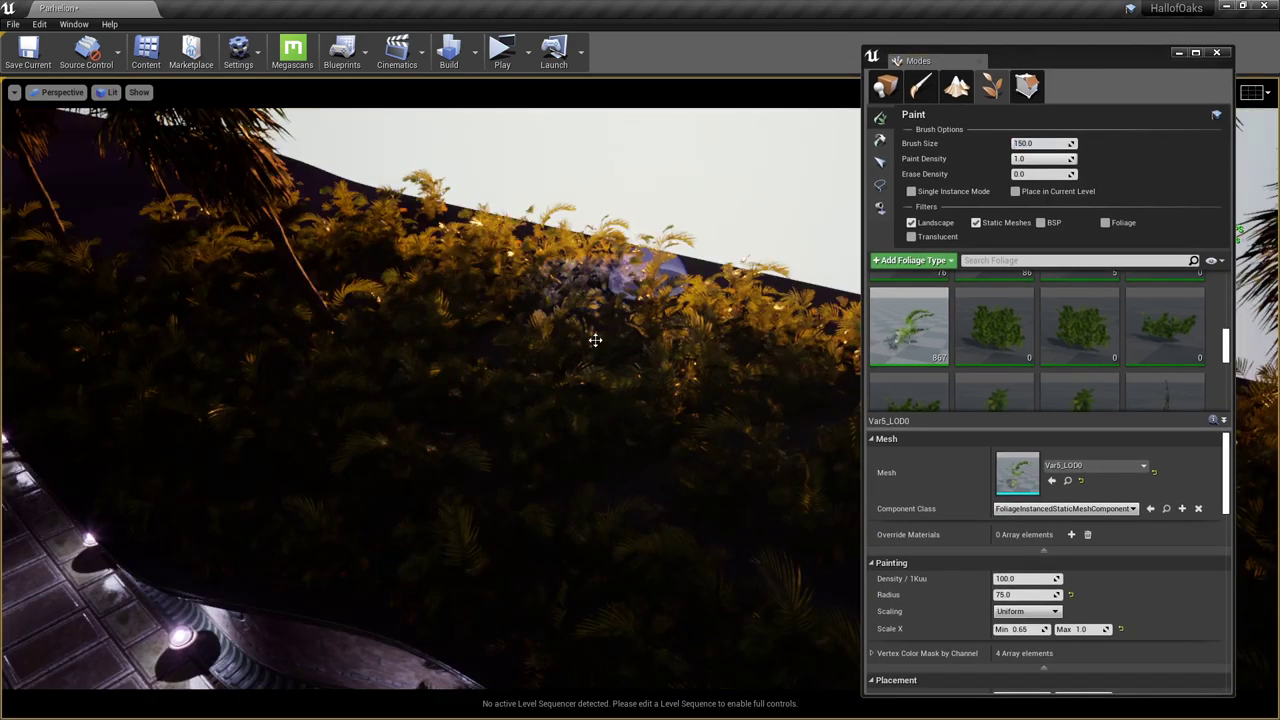
mouse_move(594, 337)
left_mouse_down("shift")
mouse_move(662, 333)
mouse_move(572, 420)
mouse_move(586, 452)
mouse_move(440, 430)
mouse_move(405, 482)
mouse_move(606, 517)
mouse_move(505, 485)
mouse_move(563, 534)
mouse_move(306, 414)
mouse_move(309, 443)
mouse_move(214, 429)
mouse_move(371, 371)
mouse_move(465, 275)
mouse_move(462, 312)
mouse_move(423, 309)
mouse_move(523, 423)
mouse_move(694, 491)
mouse_move(710, 325)
left_mouse_up("shift")
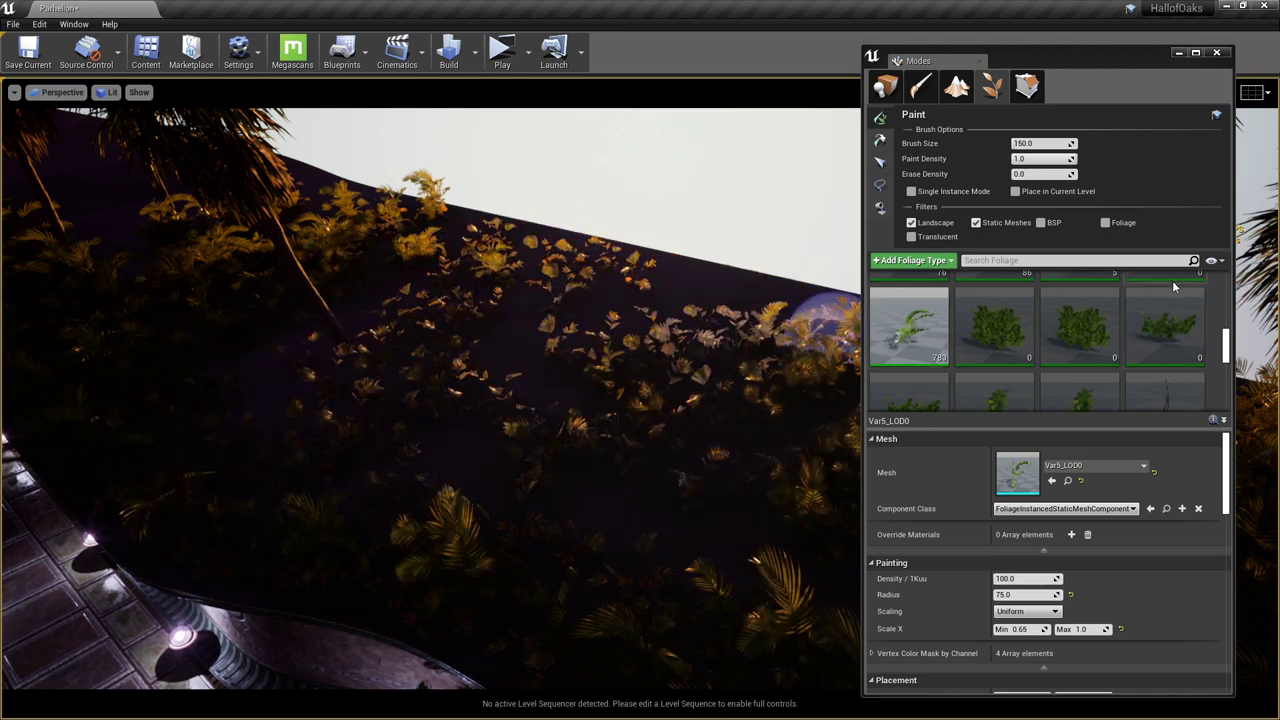
- Examine the small ground plants and tall palm trees along the hillside behind the hall
scroll(1038, 351, "up", 1)
scroll(1044, 360, "up", 2)
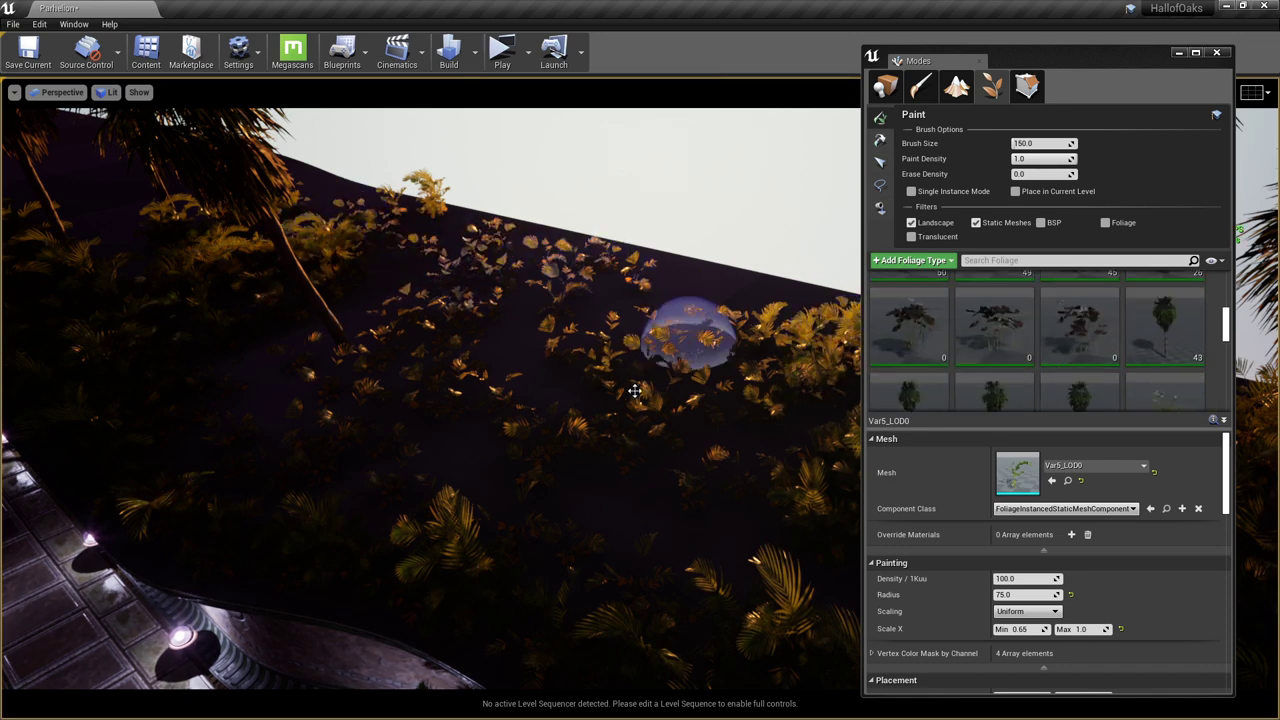
right_click_drag(745, 485, 870, 474)
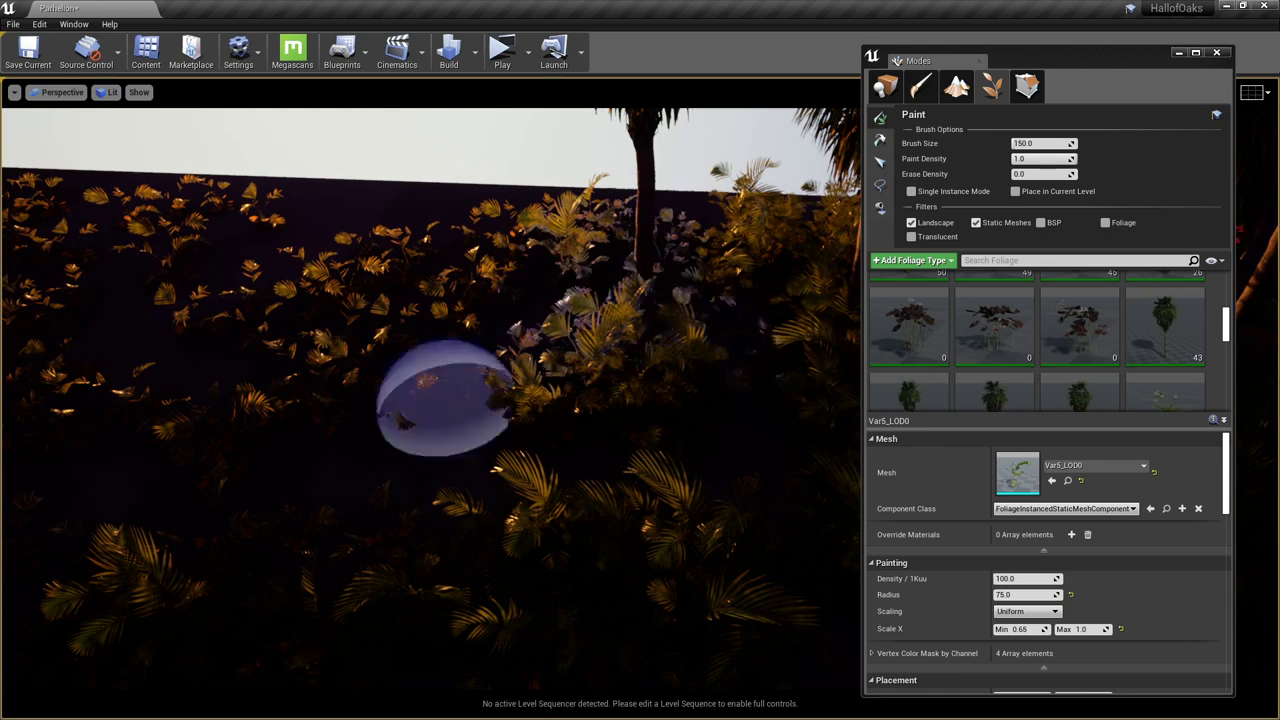
right_click_drag(456, 430, 491, 357)
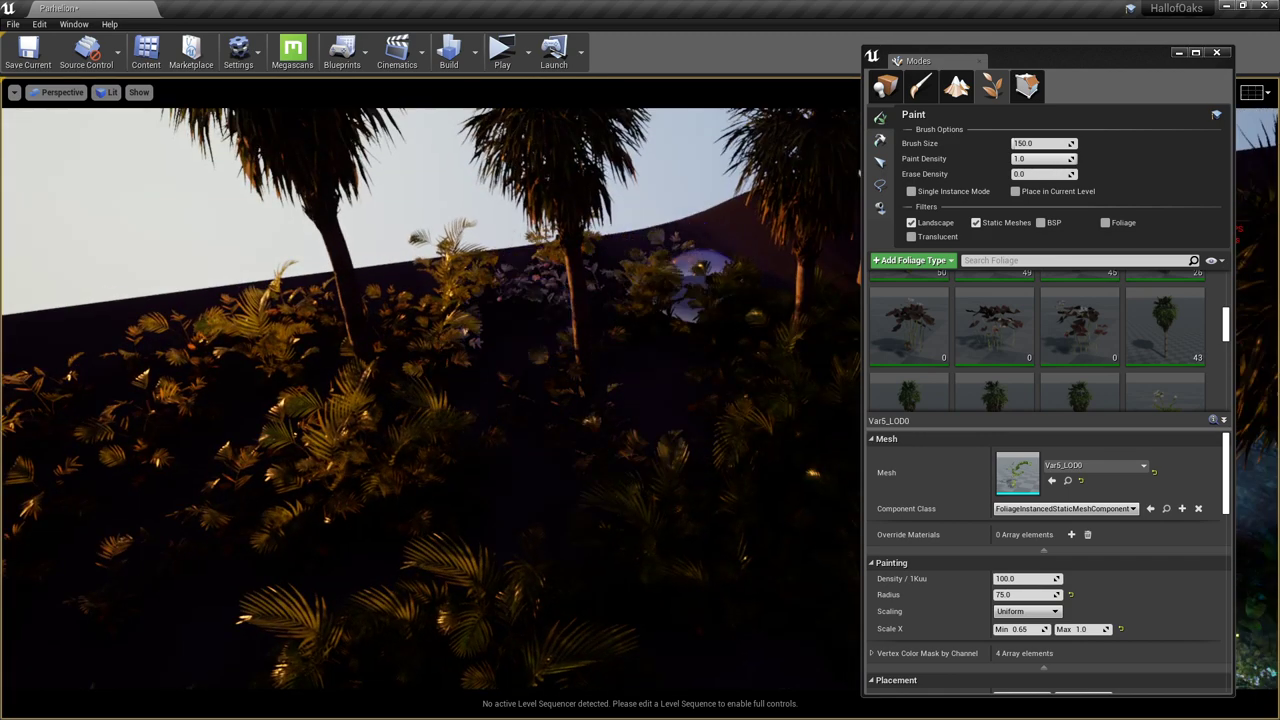
right_click_drag(618, 370, 700, 360)
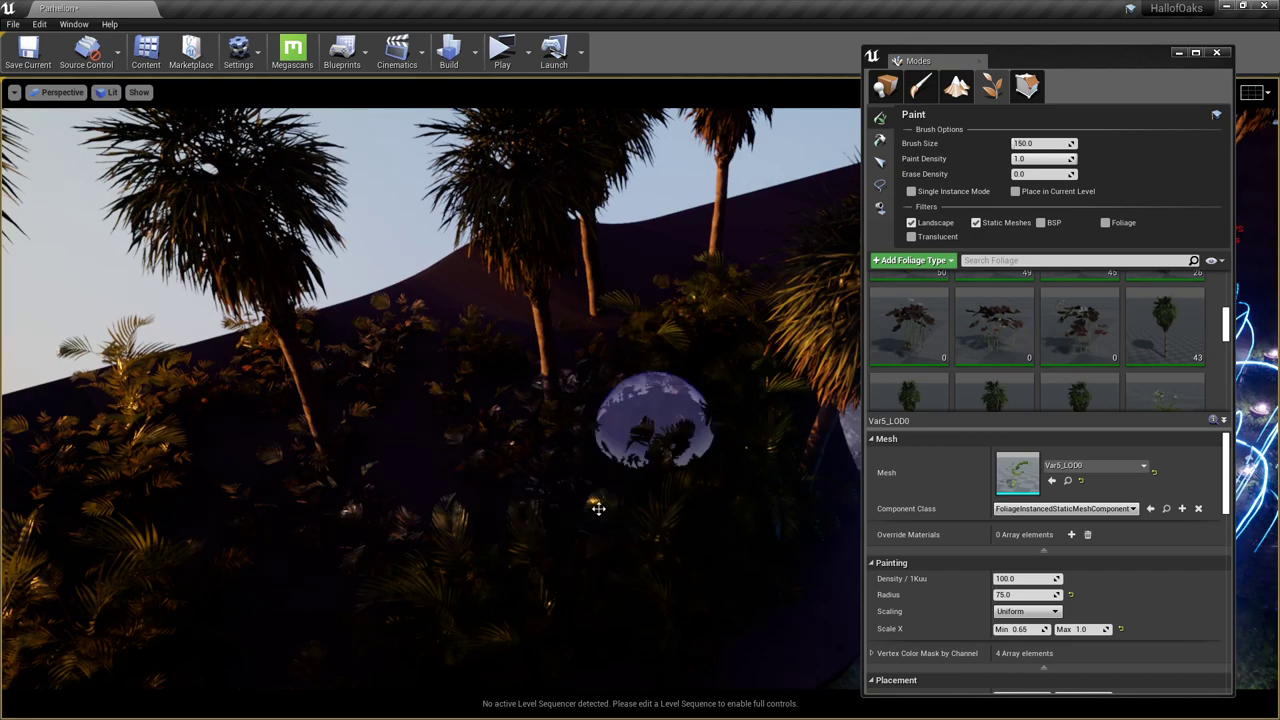
mouse_move(603, 491)
right_mouse_down()
mouse_move(690, 485)
mouse_move(530, 440)
mouse_move(510, 415)
mouse_move(485, 430)
mouse_move(390, 428)
right_mouse_up()
- Switch from Foliage to Place mode, check the palm skyline above the wall and clear the Modes window from the viewport
key("shift+1")
right_click_drag(622, 508, 830, 500)
right_click_drag(600, 455, 629, 315)
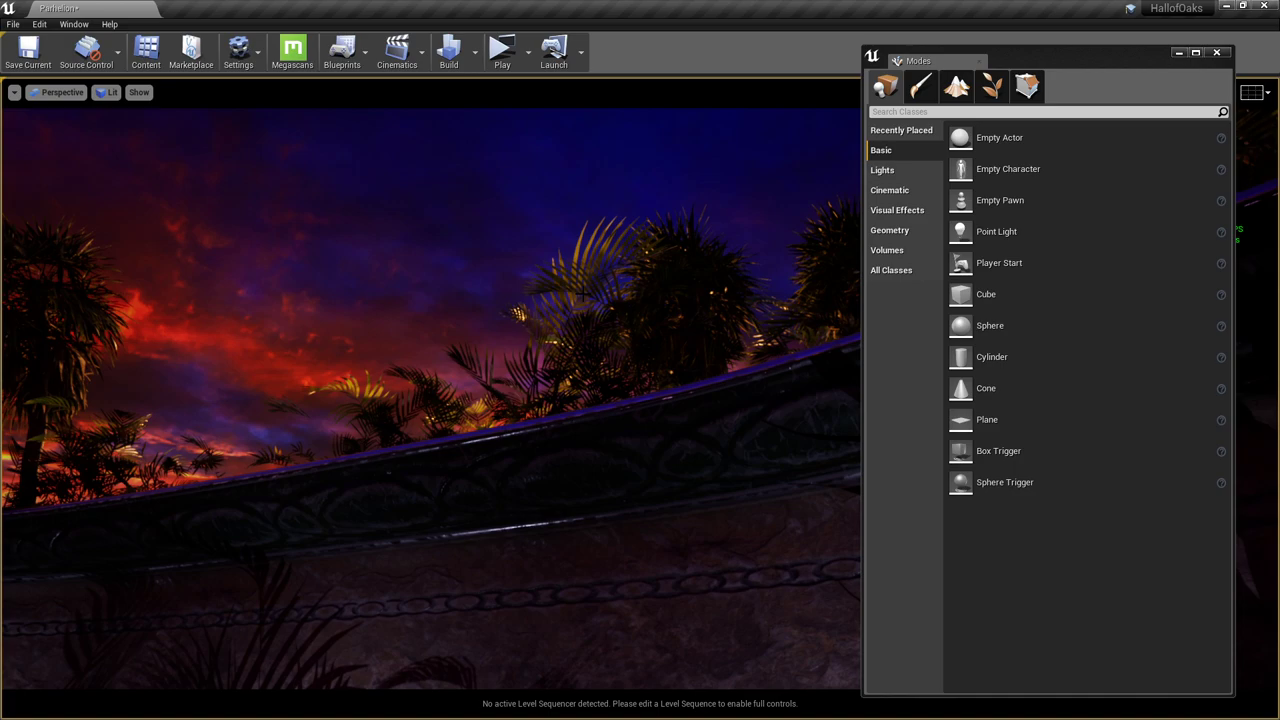
right_click_drag(560, 309, 576, 440)
scroll(678, 440, "down", 6)
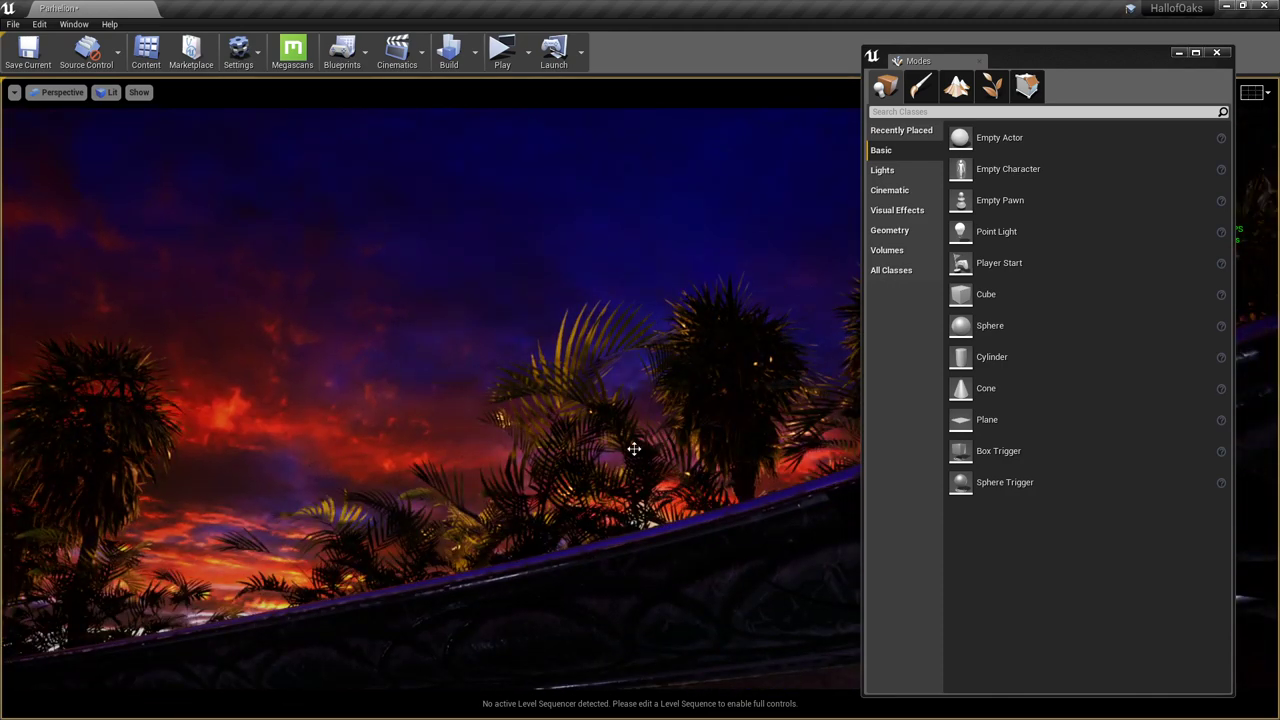
left_click_drag(1036, 63, 1279, 72)
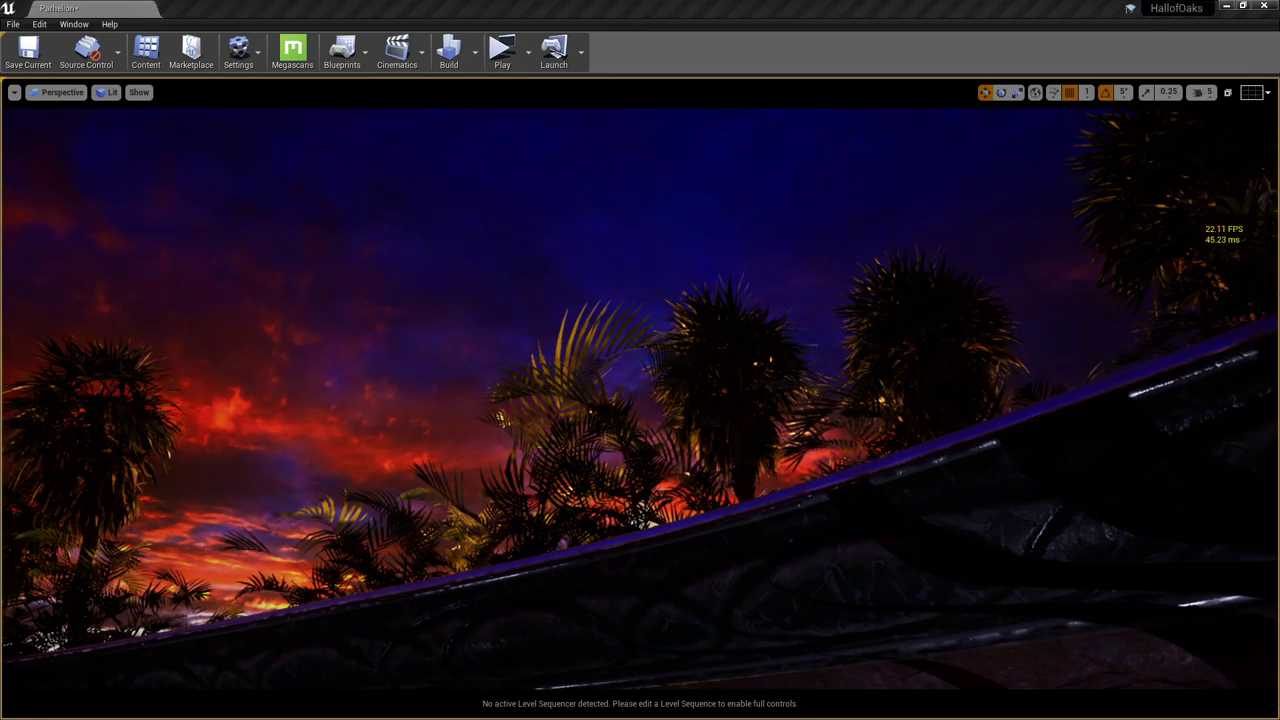
- Inspect the plants around a glowing orb lamp in Detail Lighting and return to Lit shading
right_click_drag(640, 400, 460, 420)
right_click_drag(670, 461, 510, 562)
right_click_drag(712, 462, 796, 458)
key("alt+6")
key("alt+5")
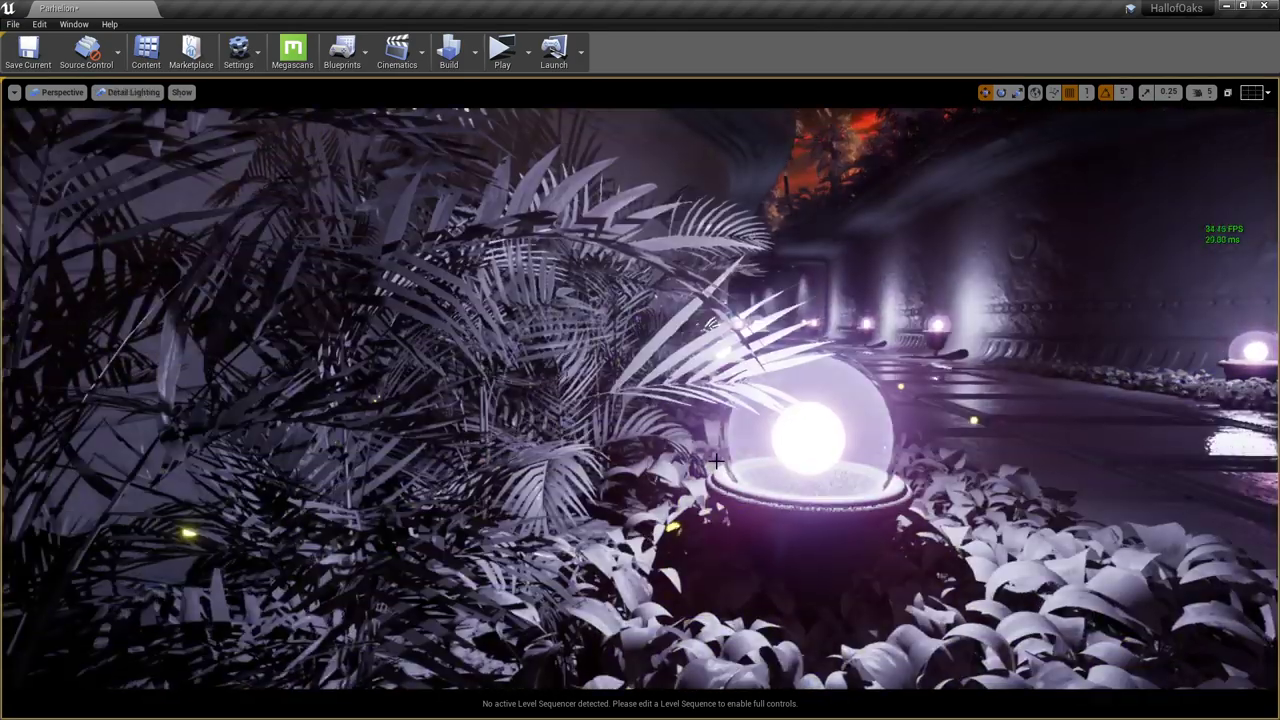
key("alt+4")
- Look along the lit walkway between the orb lamps towards the blue figure at its end
right_click_drag(713, 403, 728, 520)
right_click_drag(732, 404, 788, 277)
key("w")
right_click_drag(944, 409, 982, 409)
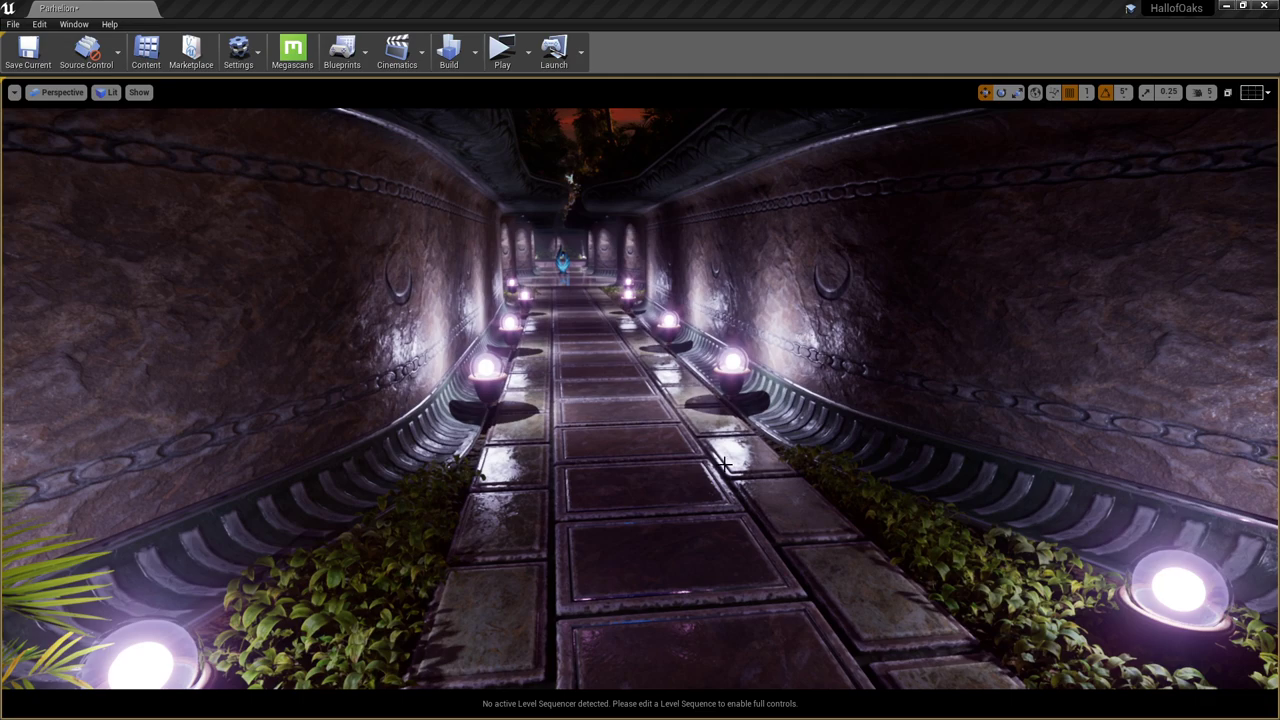
- Look through the hall past the glowing blue sculpture, checking the spotlit walls and potted palms along the curved passages
right_click_drag(707, 468, 694, 440)
key("q")
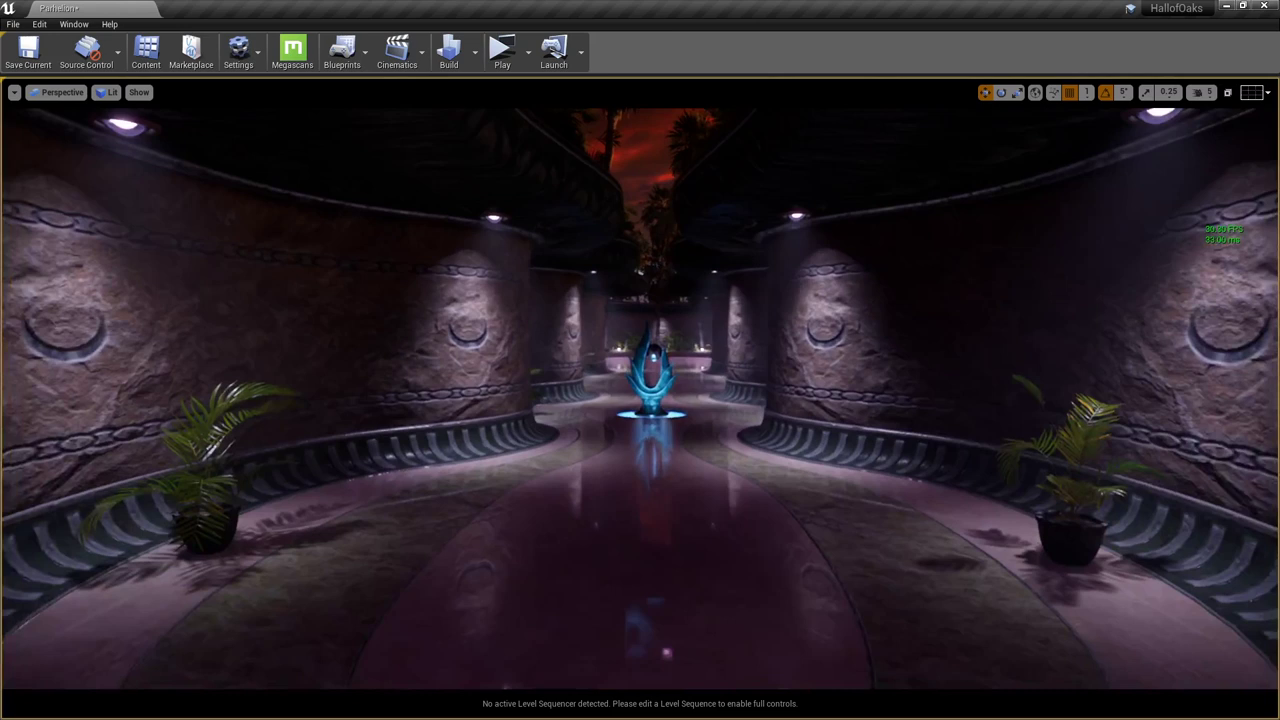
right_click_drag(692, 537, 700, 537)
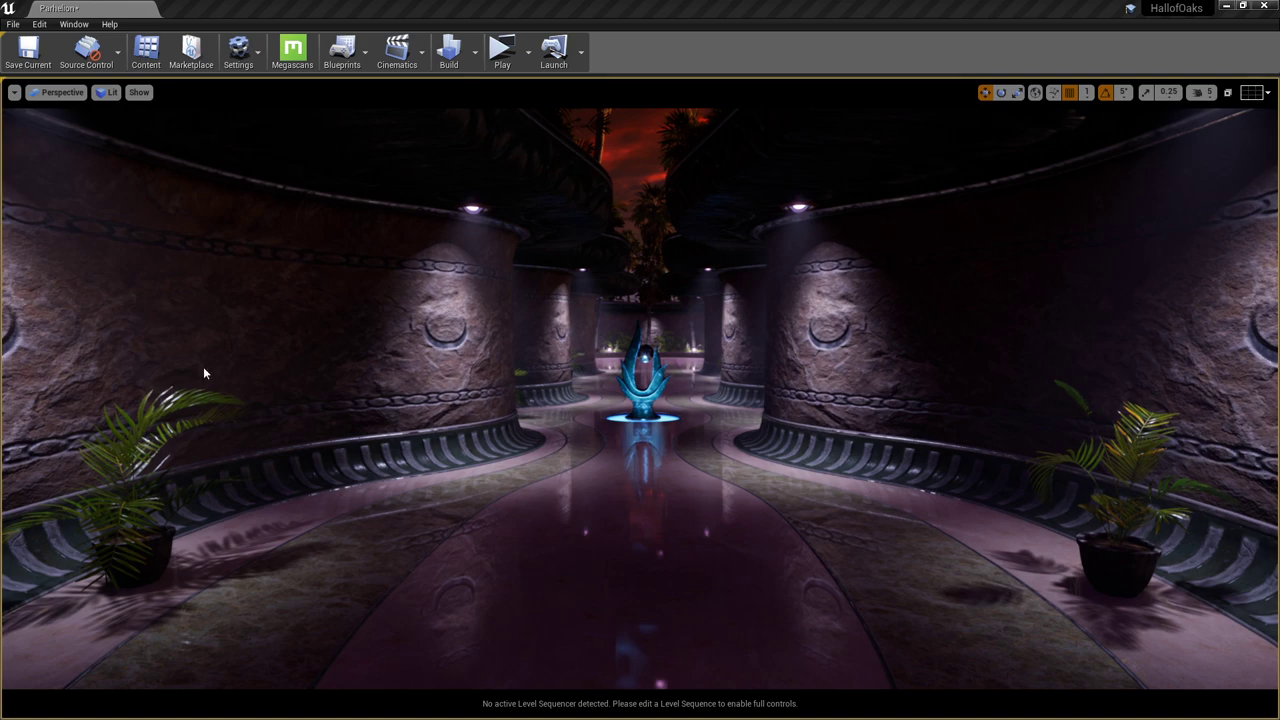
key("w")
mouse_move(770, 473)
right_mouse_down()
mouse_move(752, 473)
mouse_move(788, 473)
right_mouse_up()
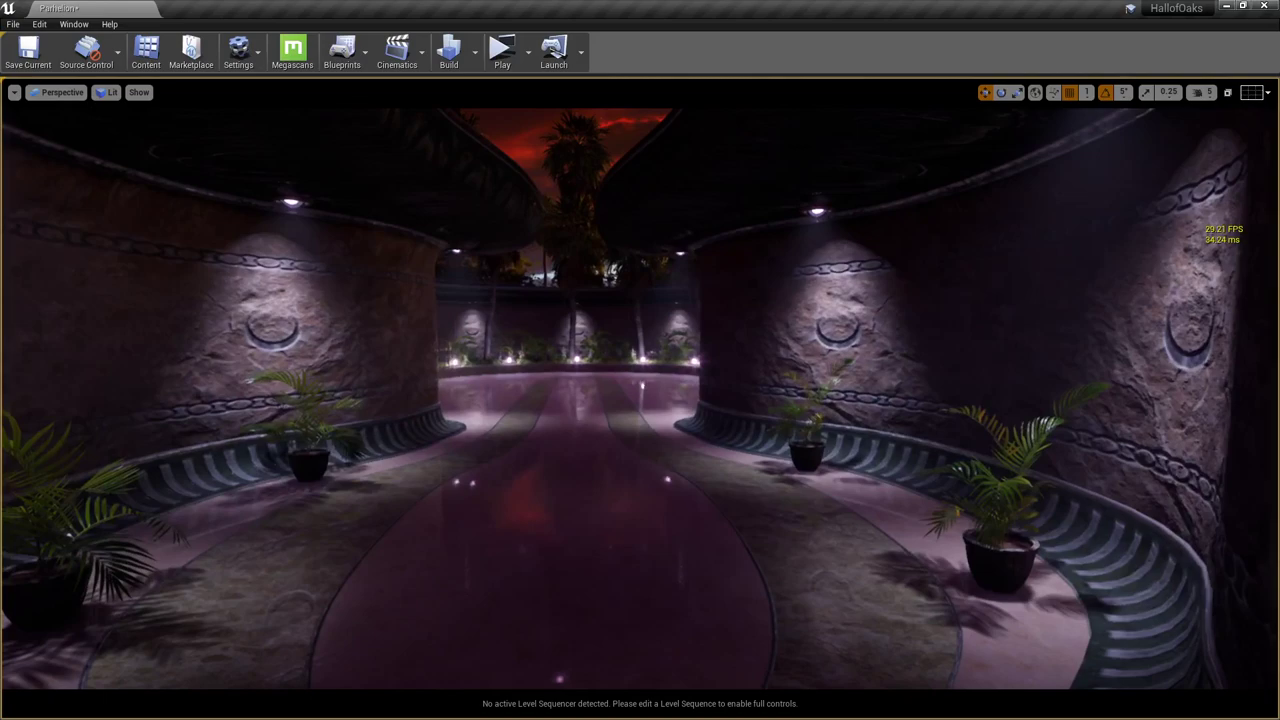
right_click_drag(766, 536, 766, 536)
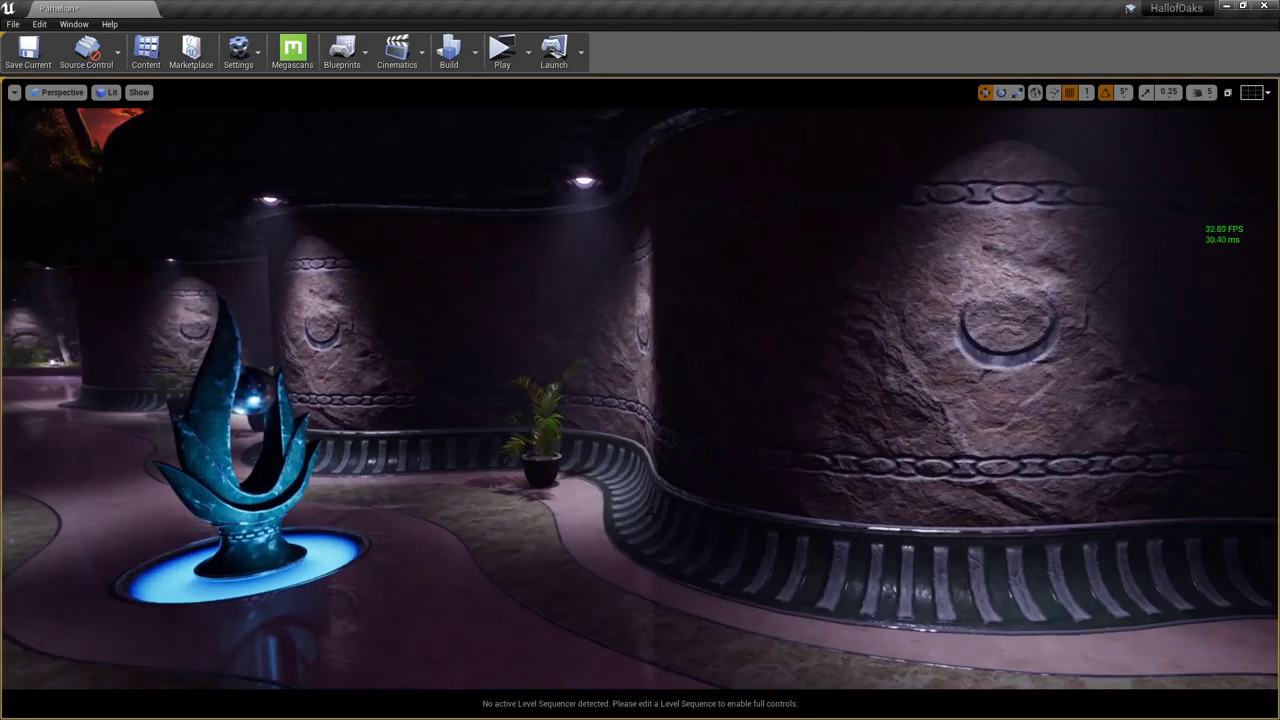
- Frame the potted palm beside the curved wall and view it from several angles without selection outlines
left_click(580, 472)
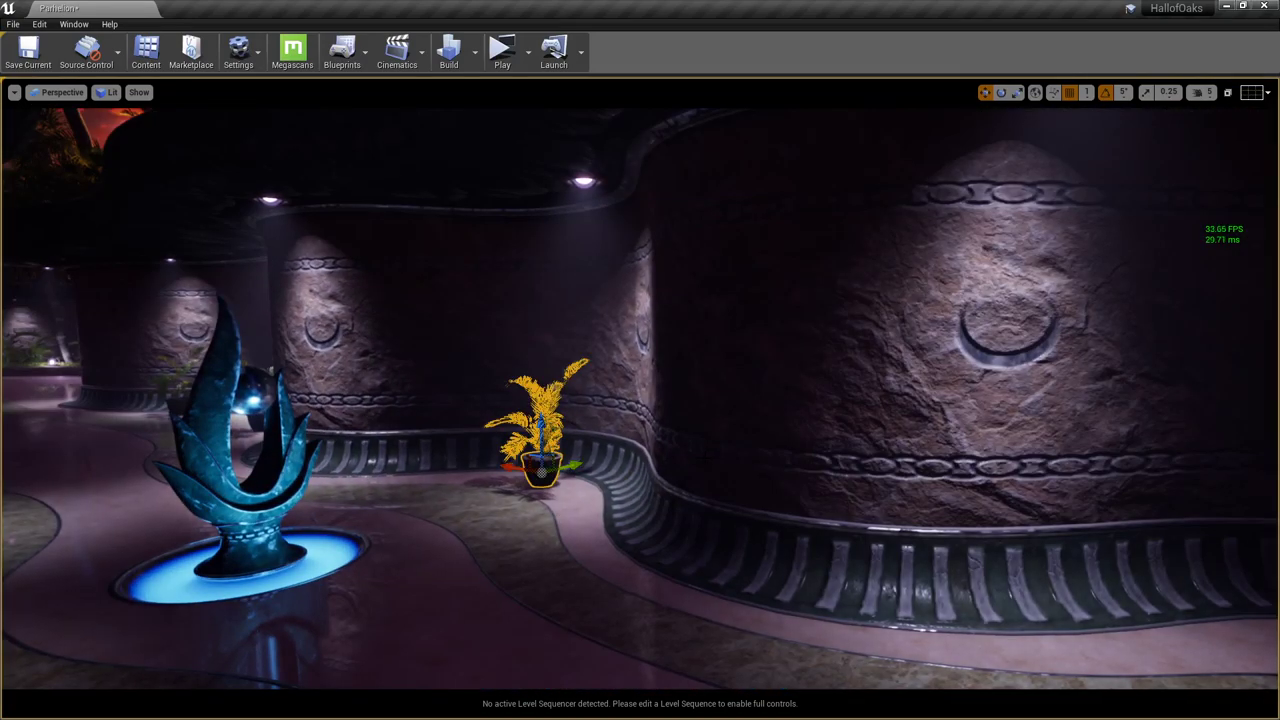
key("f")
left_click_drag(861, 443, 765, 396, "alt")
key("g")
left_click_drag(660, 395, 846, 349, "alt")
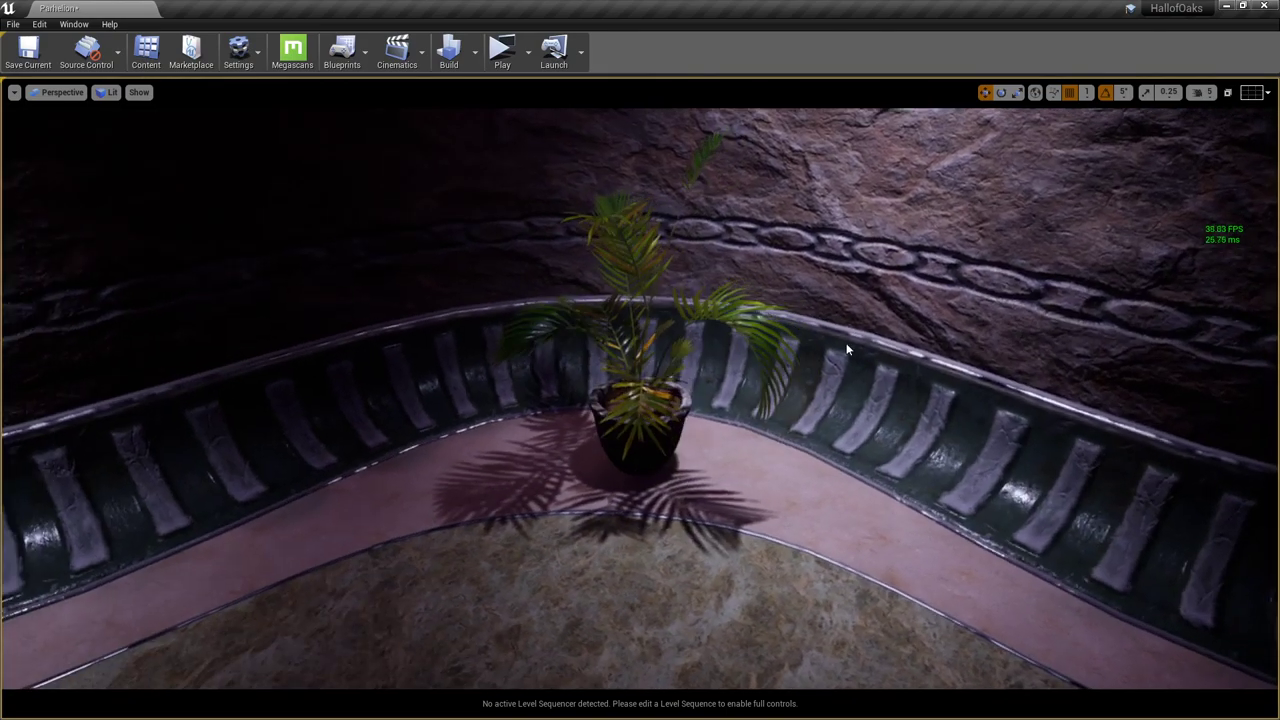
- Examine the potted palm and the frond shadows it casts on the floor, from above and close up
mouse_move(768, 411)
right_mouse_down()
mouse_move(756, 408)
mouse_move(810, 445)
mouse_move(768, 390)
right_mouse_up()
key("s")
key("w")
key("w")
left_click(620, 372)
key("f")
left_click_drag(650, 385, 708, 403, "alt")
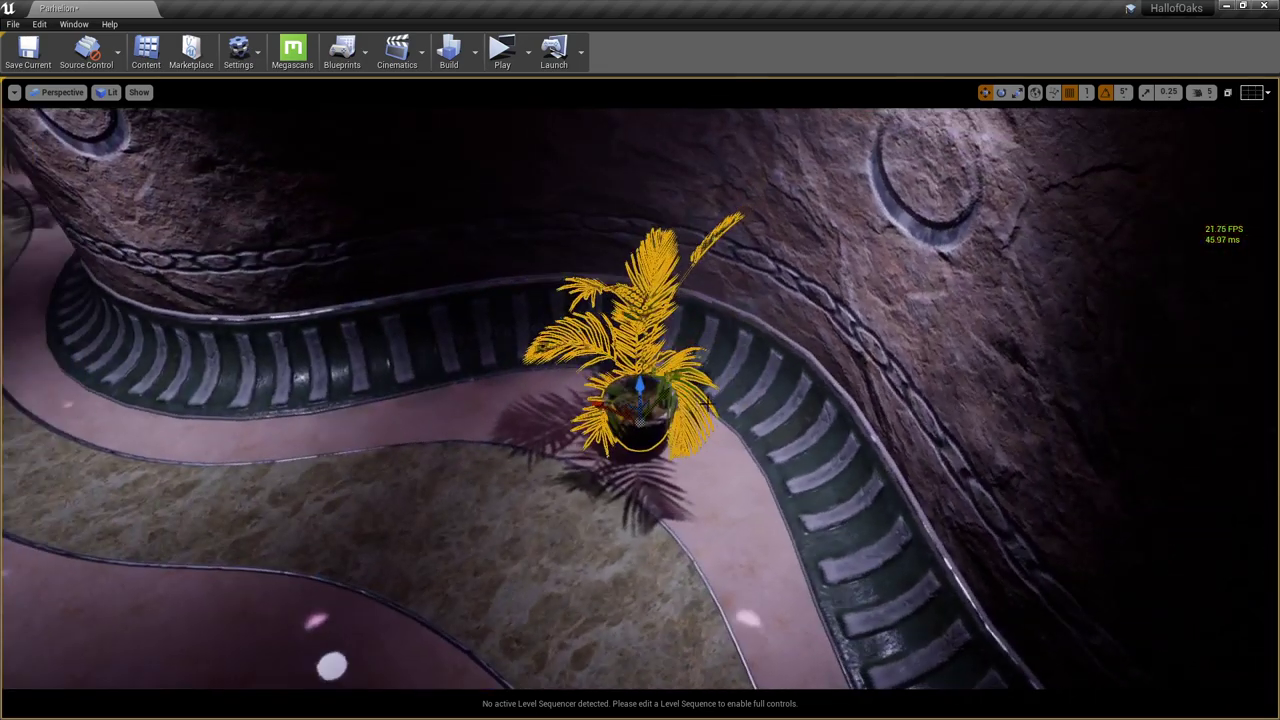
key("Escape")
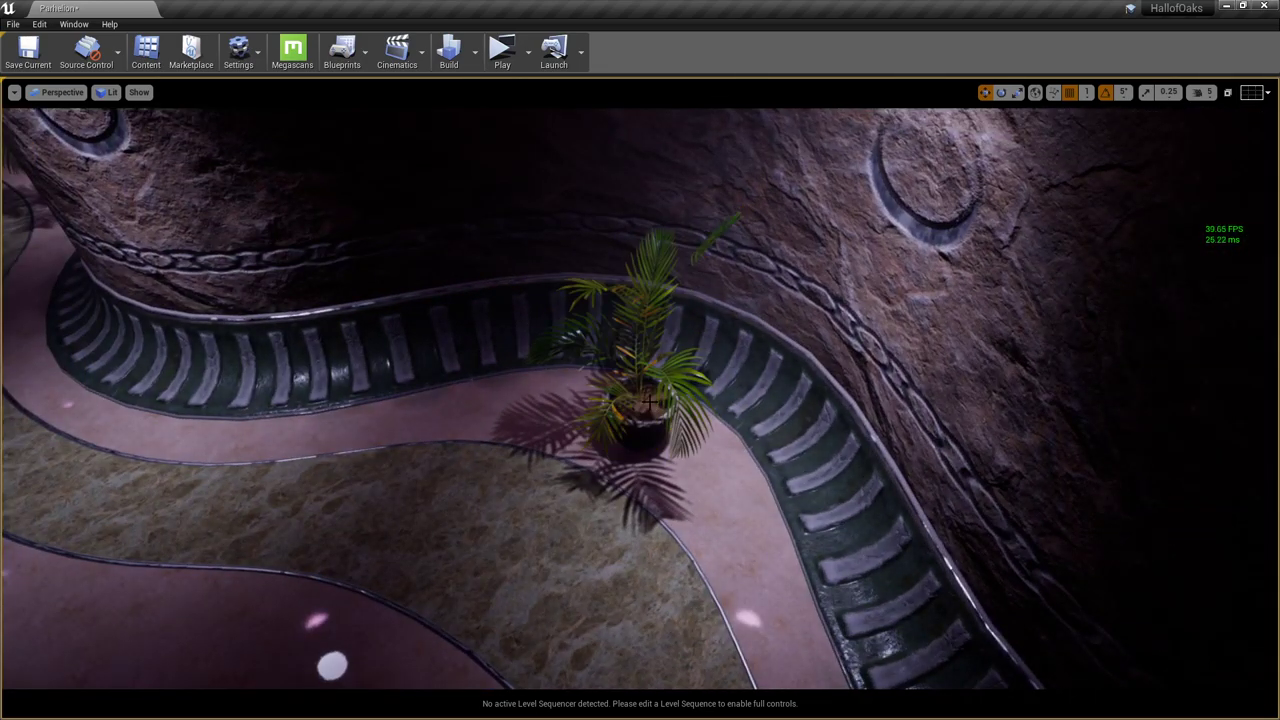
mouse_move(709, 381)
left_mouse_down("alt")
mouse_move(688, 384)
mouse_move(710, 386)
left_mouse_up("alt")
key("w")
right_click_drag(710, 386, 710, 362)
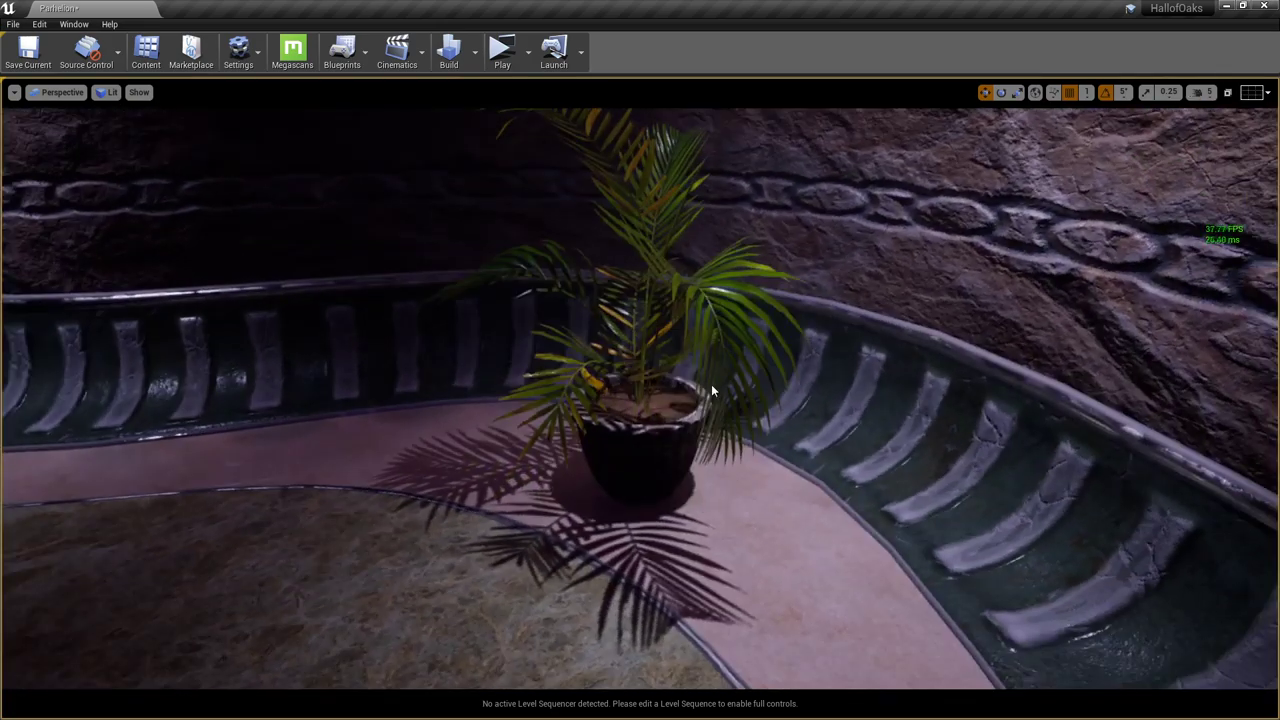
- Select the potted palm, bring up the Content Browser with its prefab and view the options for creating a Blueprint class
left_click(664, 415)
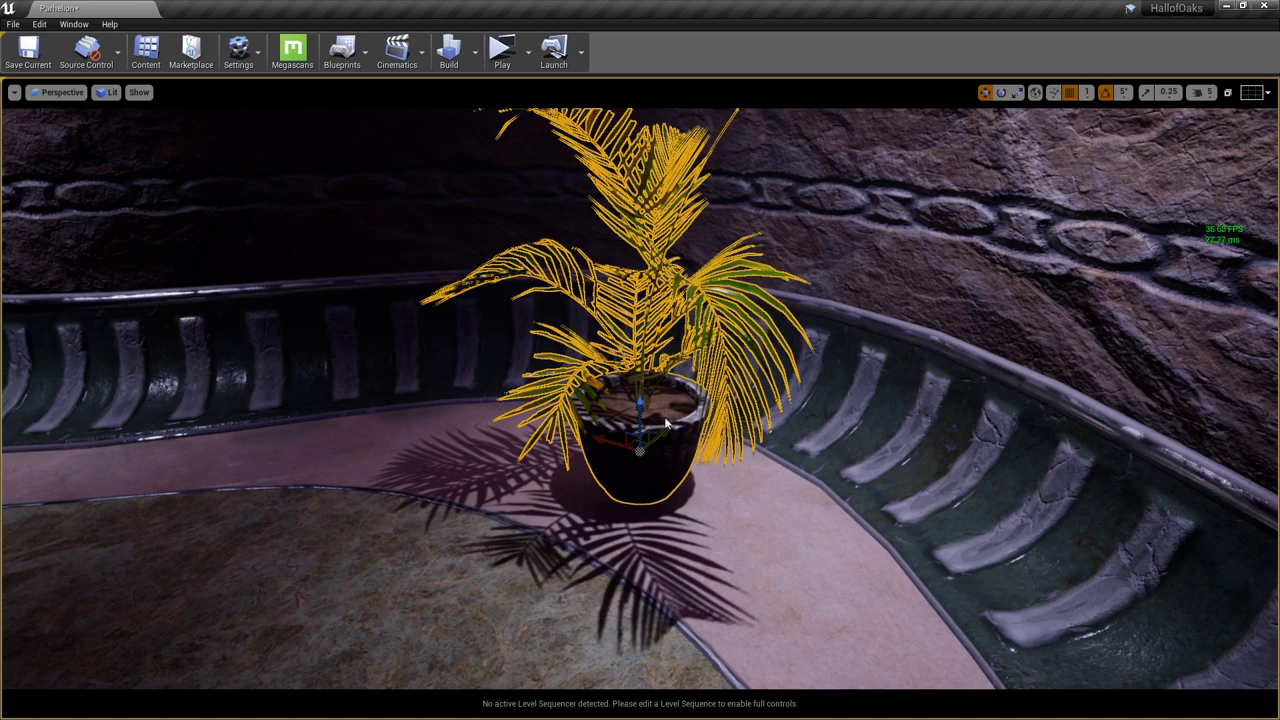
left_click_drag(0, 121, 393, 100)
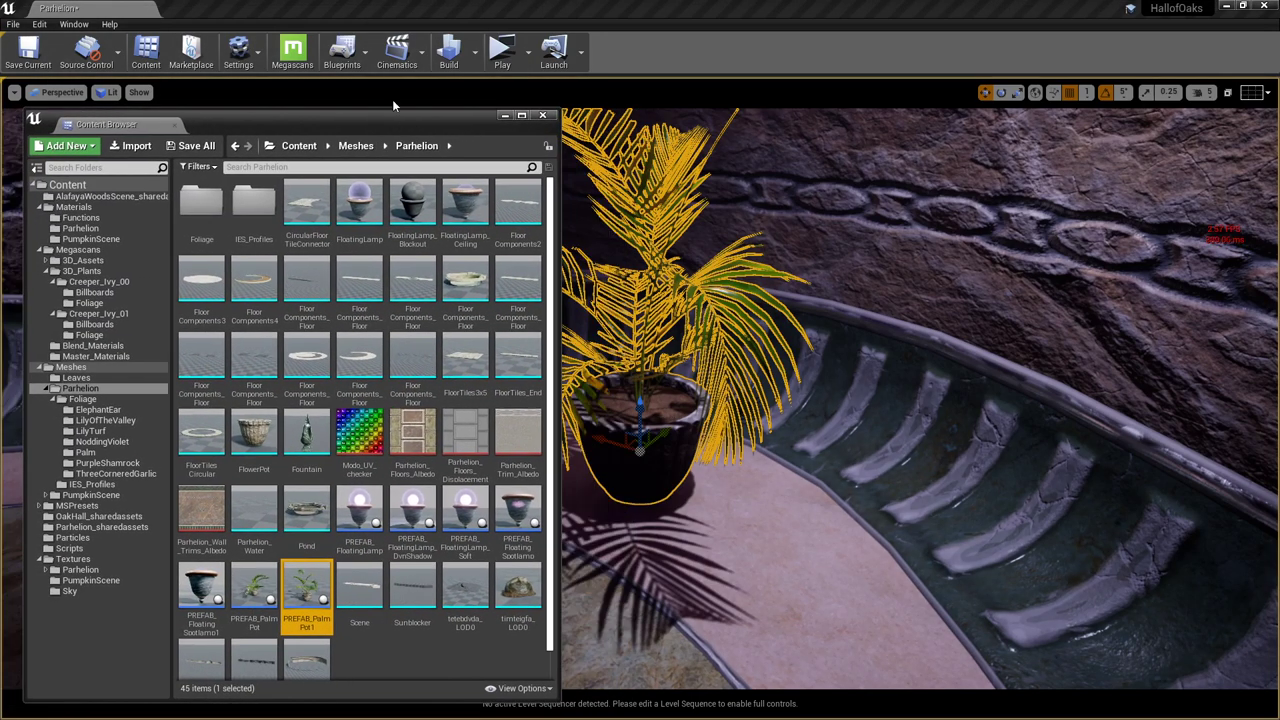
left_click(352, 65)
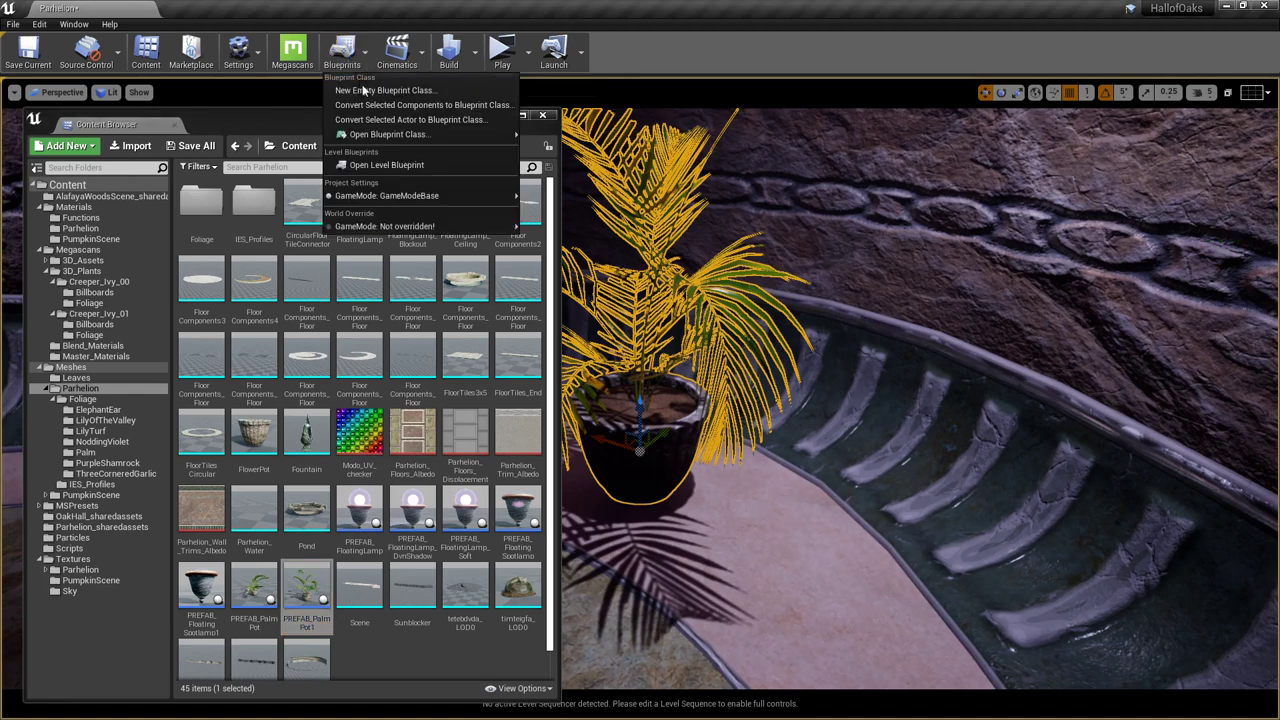
left_click(452, 7)
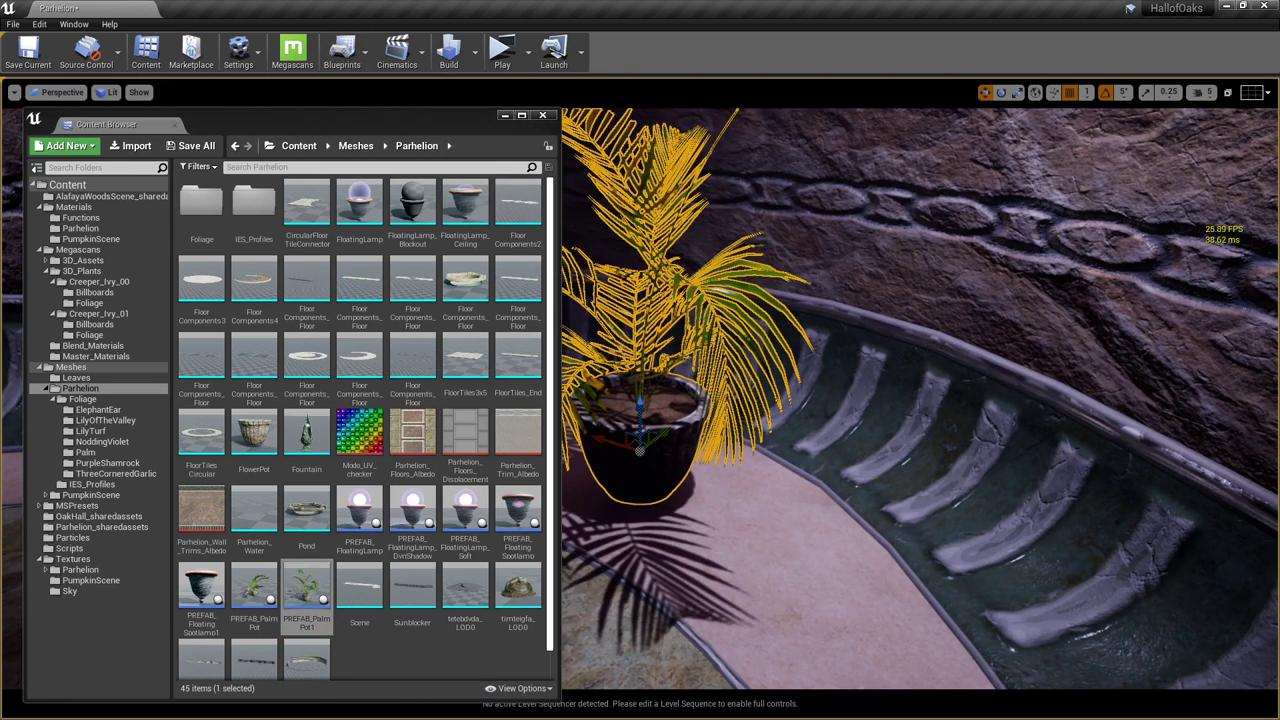
- Inspect the potted palm up close, comparing it in Unlit and Lit shading
left_click_drag(712, 335, 800, 320, "alt")
key("g")
left_click_drag(706, 425, 706, 446, "alt")
key("alt+3")
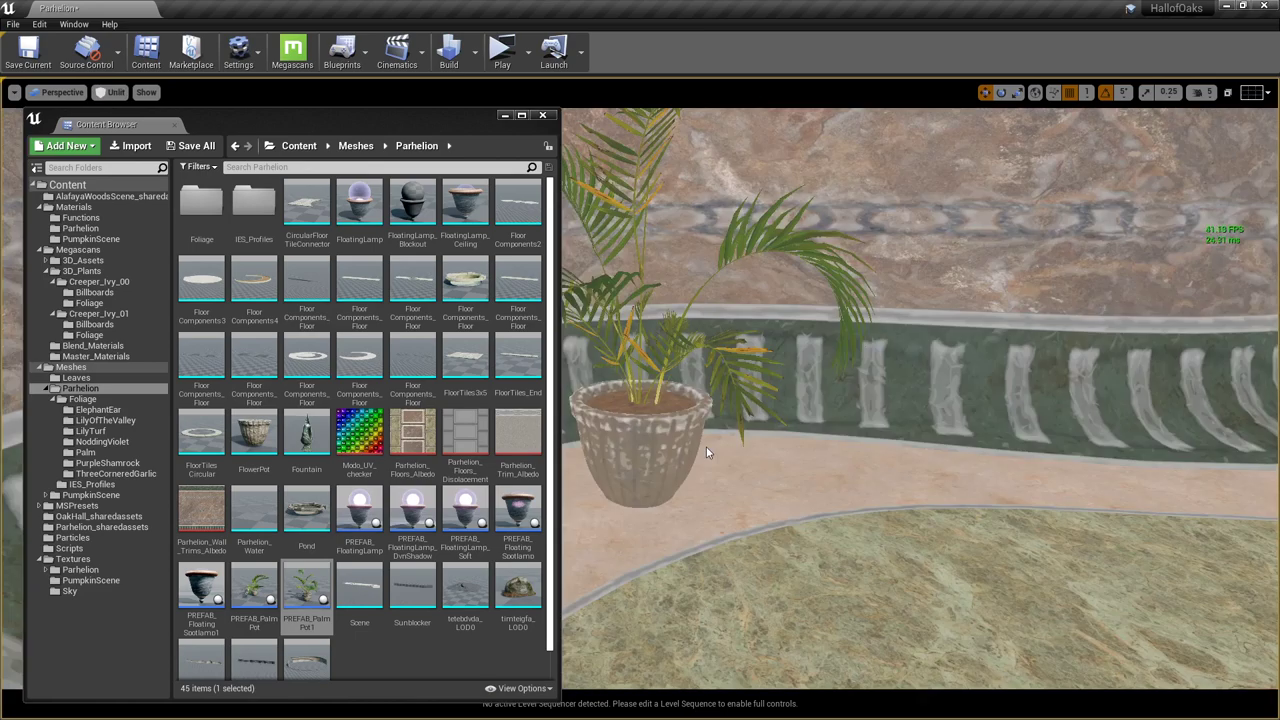
right_click_drag(706, 446, 760, 446, "alt")
key("alt+4")
mouse_move(706, 425)
left_mouse_down("alt")
mouse_move(750, 425)
mouse_move(645, 428)
left_mouse_up("alt")
left_click(762, 418)
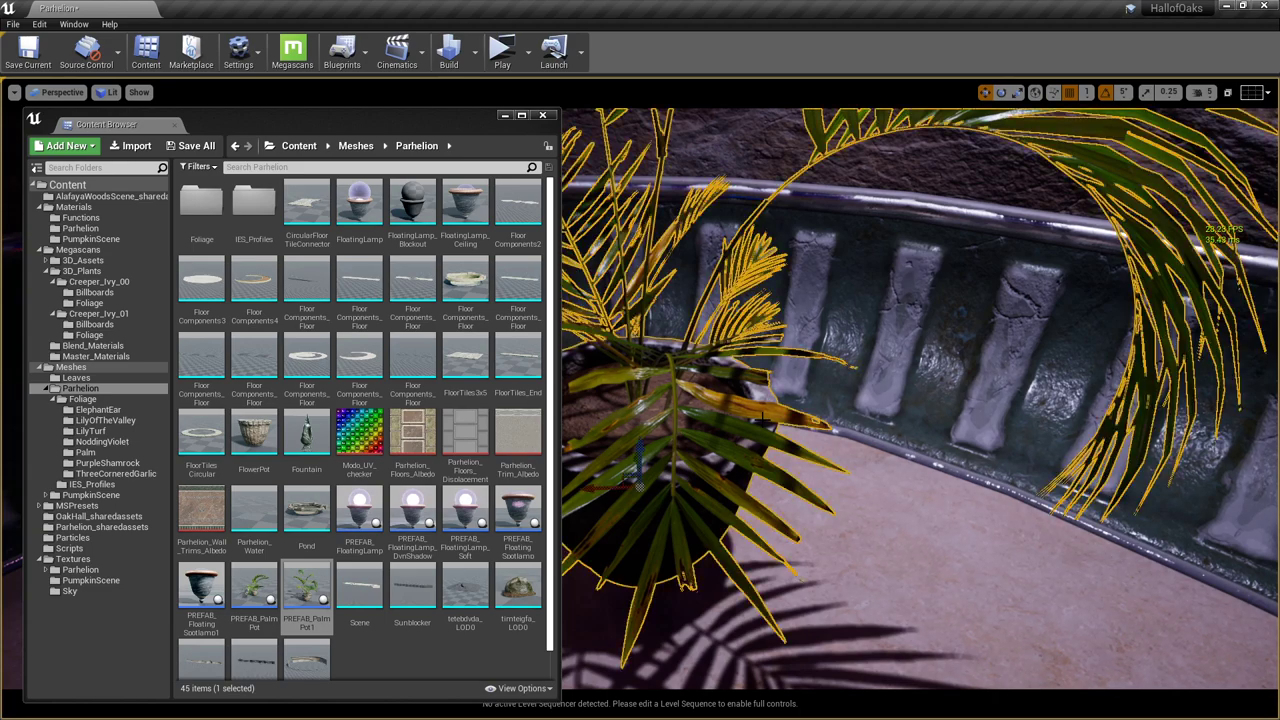
- Deselect the palm, clear the Content Browser from the viewport and bring the whole pot back into view
right_click_drag(803, 466, 814, 392)
key("Escape")
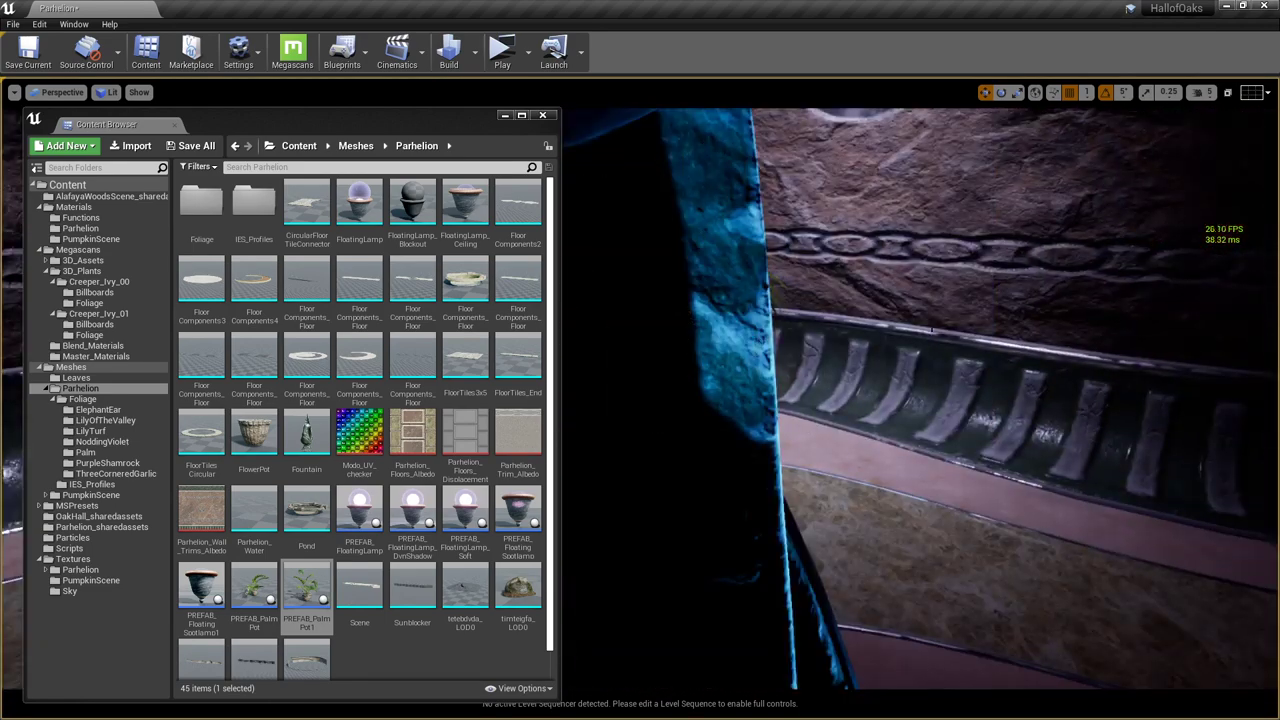
right_click_drag(818, 313, 785, 285)
left_click(505, 115)
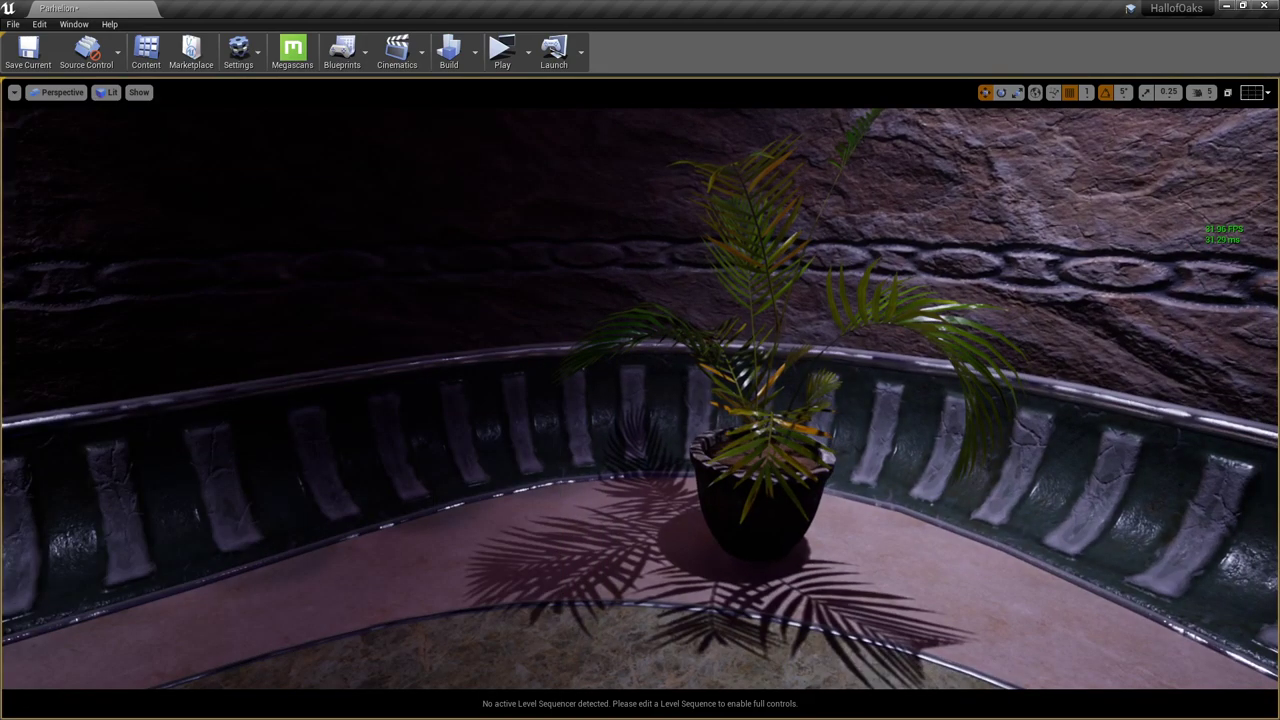
right_click_drag(660, 300, 660, 342)
- Check the pot, fronds and shadows of the palm from all around, toggling between Unlit and Lit shading
left_click(729, 537)
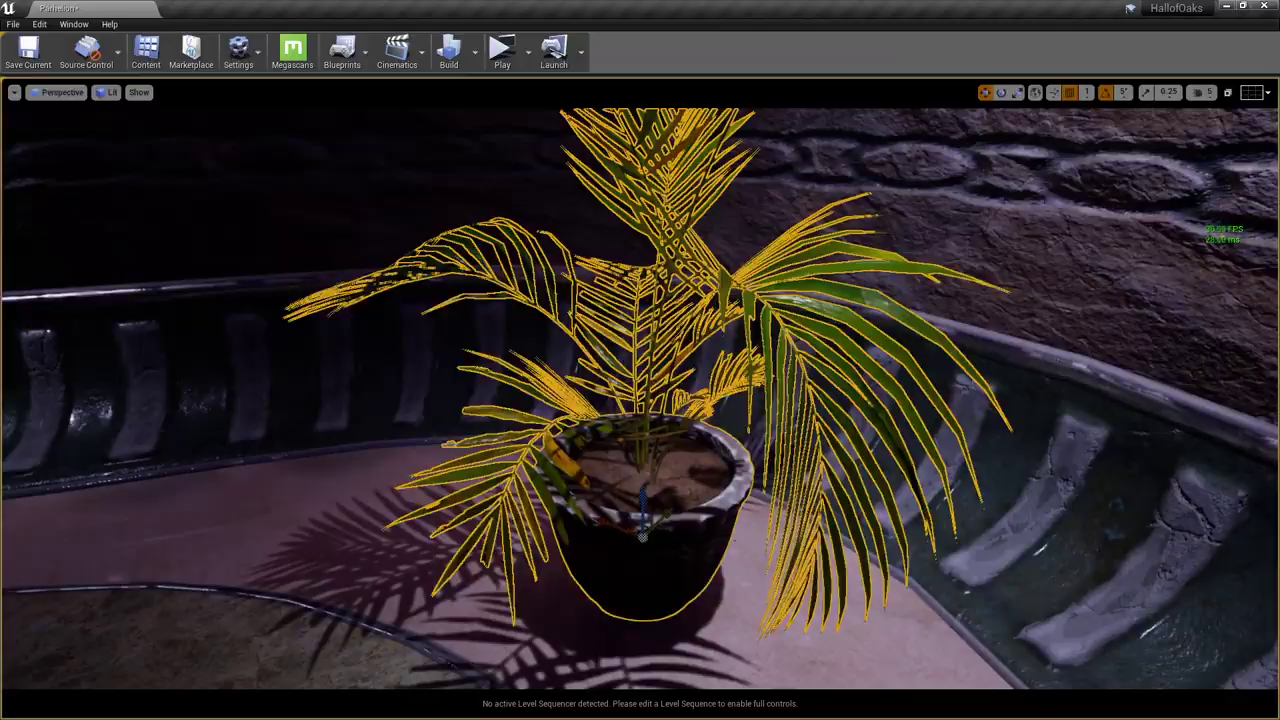
mouse_move(729, 537)
left_mouse_down("alt")
mouse_move(825, 500)
mouse_move(862, 475)
mouse_move(875, 441)
mouse_move(985, 560)
mouse_move(790, 410)
mouse_move(680, 370)
mouse_move(670, 335)
mouse_move(800, 360)
left_mouse_up("alt")
key("alt+3")
key("alt+4")
scroll(875, 447, "down", 5)
key("g")
left_click_drag(705, 388, 870, 462, "alt")
scroll(712, 400, "up", 4)
left_click_drag(720, 432, 700, 434, "alt")
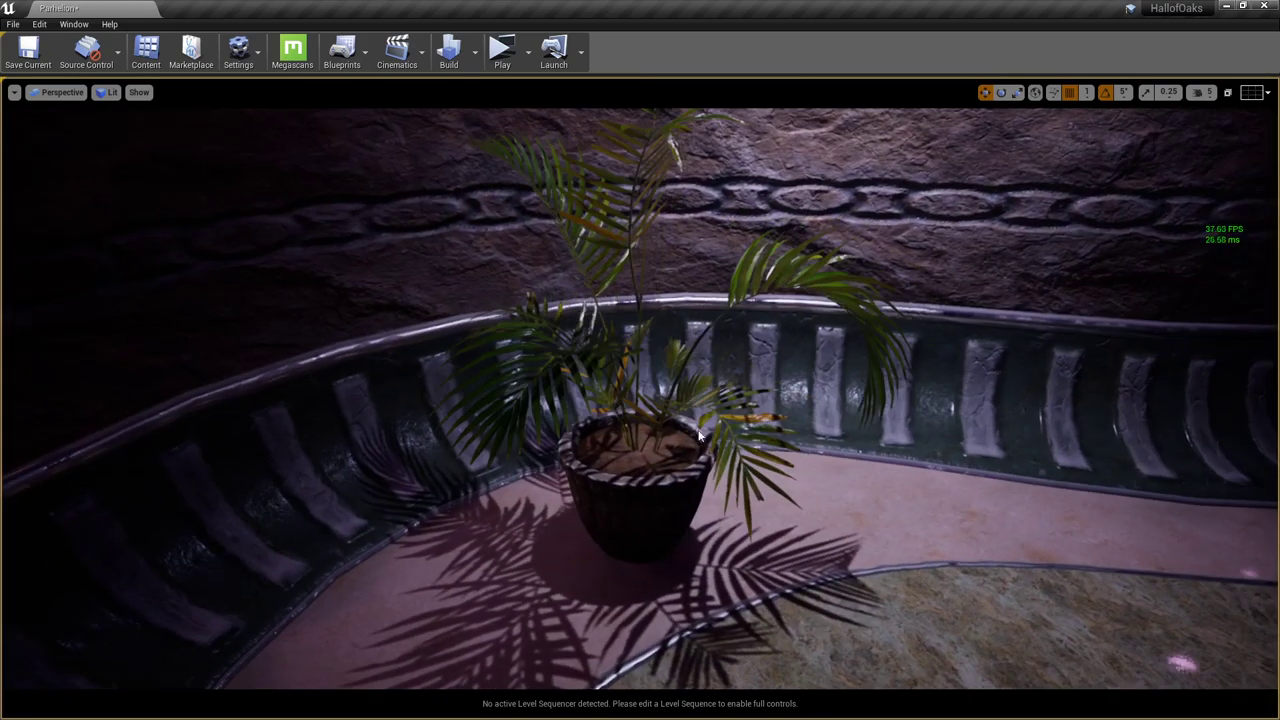
- Locate the potted palm's source asset PREFAB_PalmPot1, open its Blueprint and show the model in 3D
left_click_drag(2, 160, 455, 120)
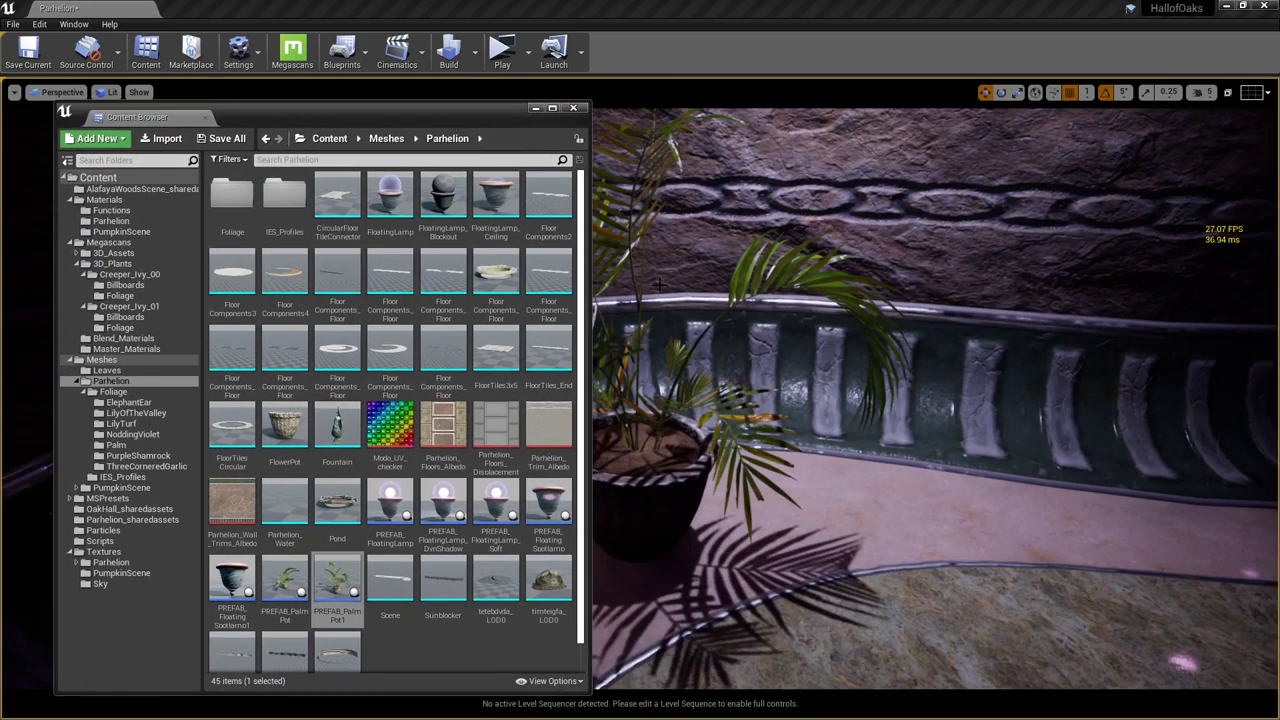
left_click(647, 429)
key("ctrl+b")
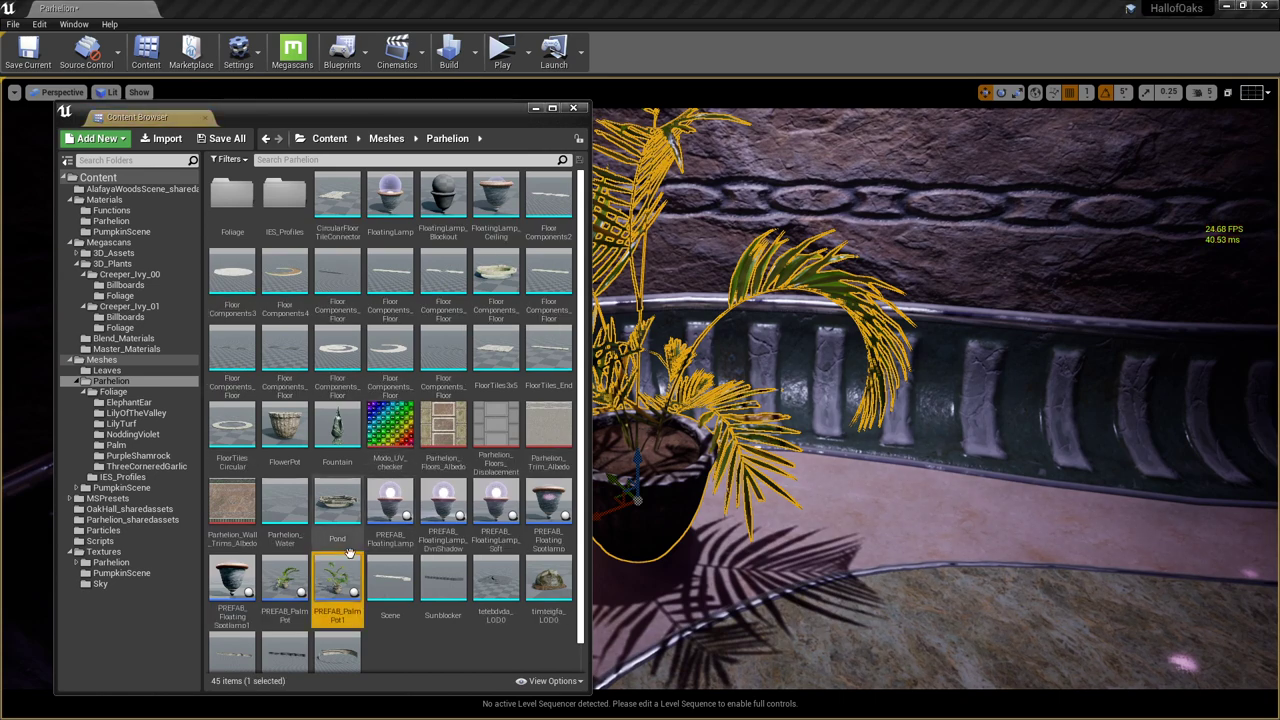
double_click(346, 577)
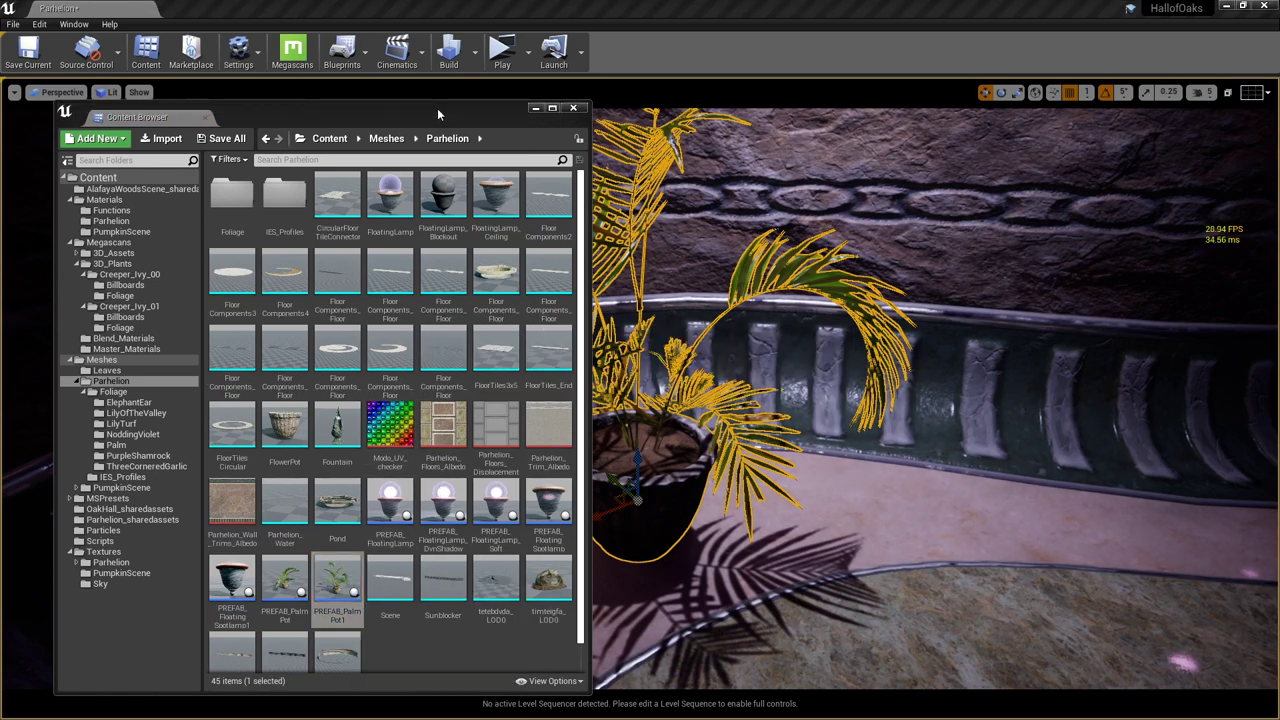
left_click_drag(437, 108, 2, 110)
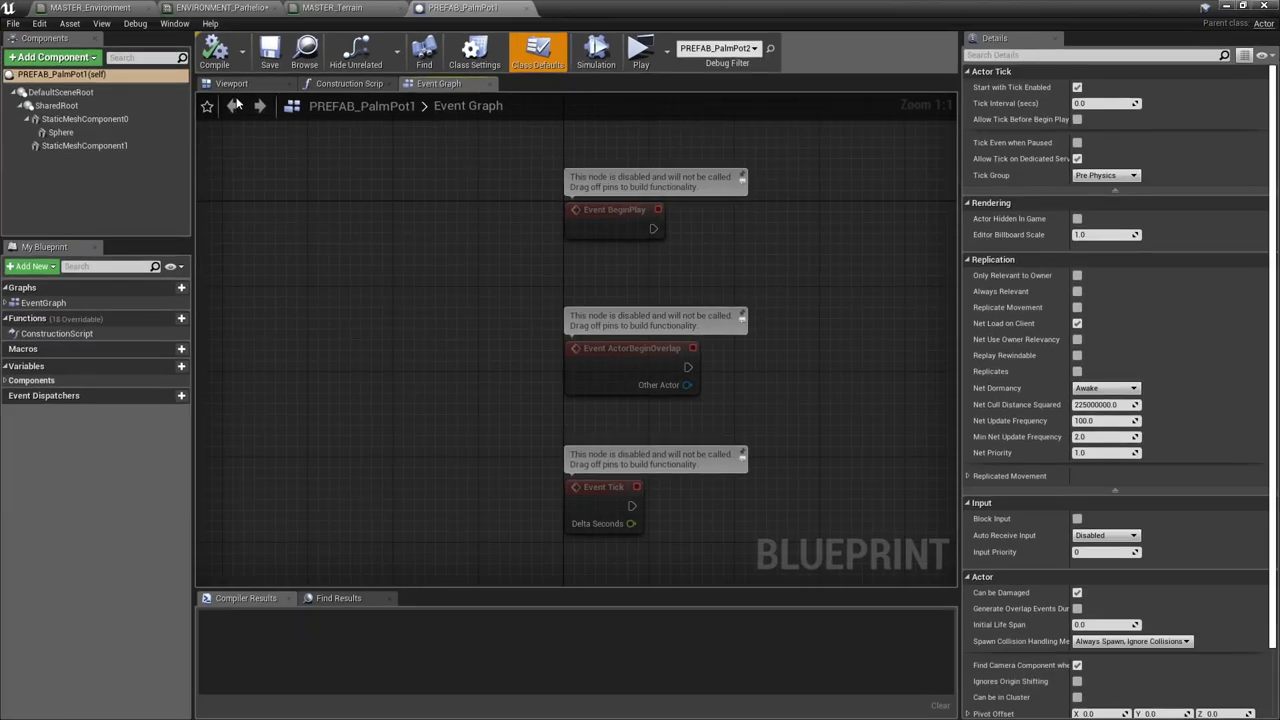
left_click(231, 83)
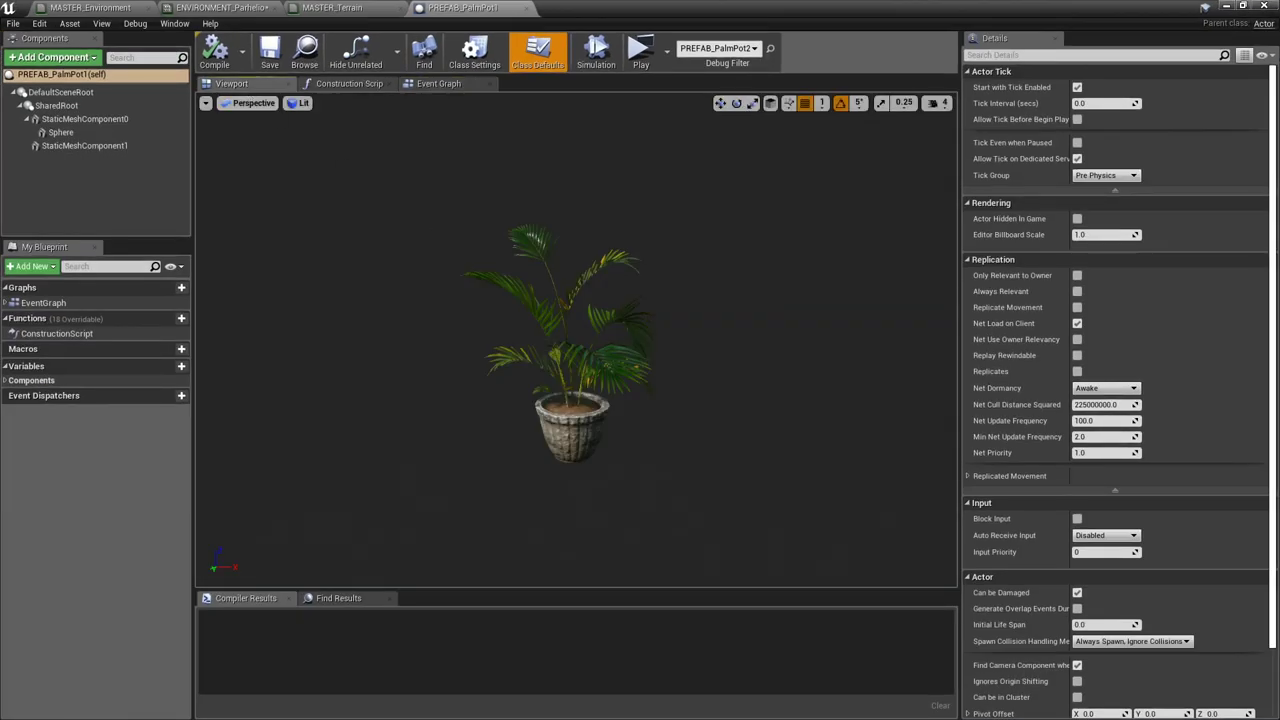
- Inspect the flower pot mesh and the flattened dirt sphere that make up the palm prefab
scroll(638, 428, "up", 4)
left_click_drag(638, 428, 594, 503, "alt")
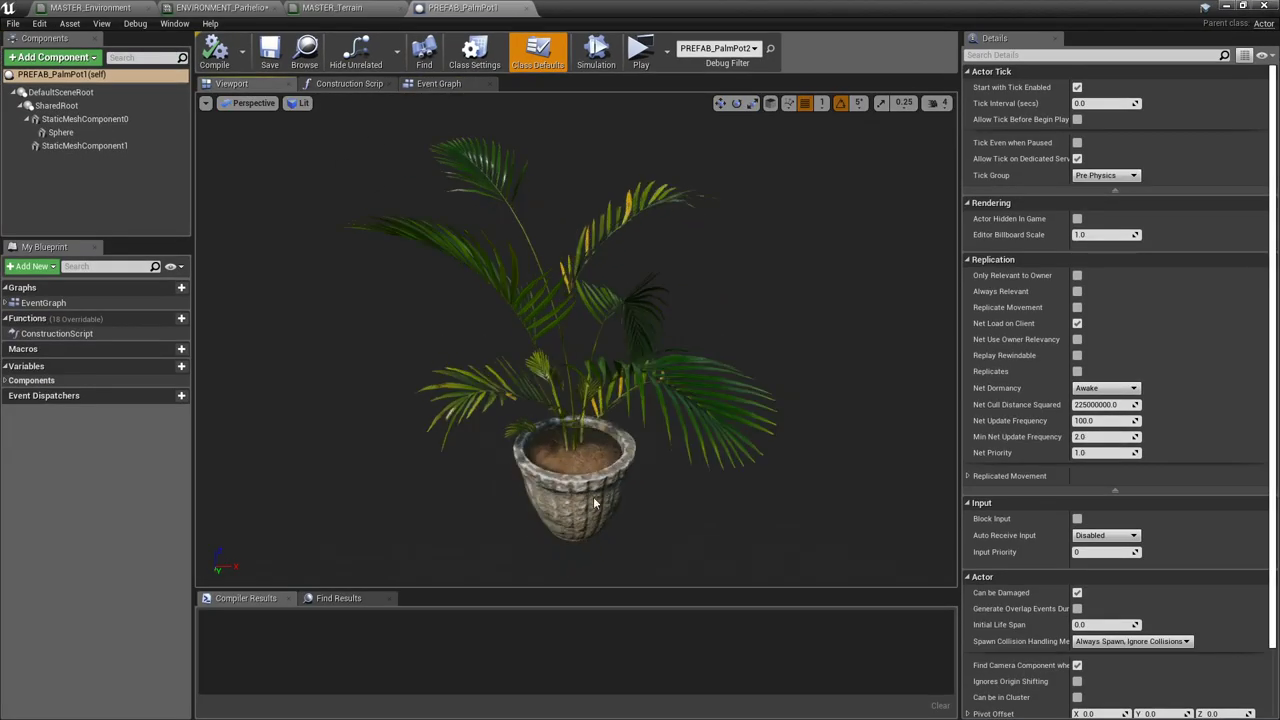
left_click(580, 459)
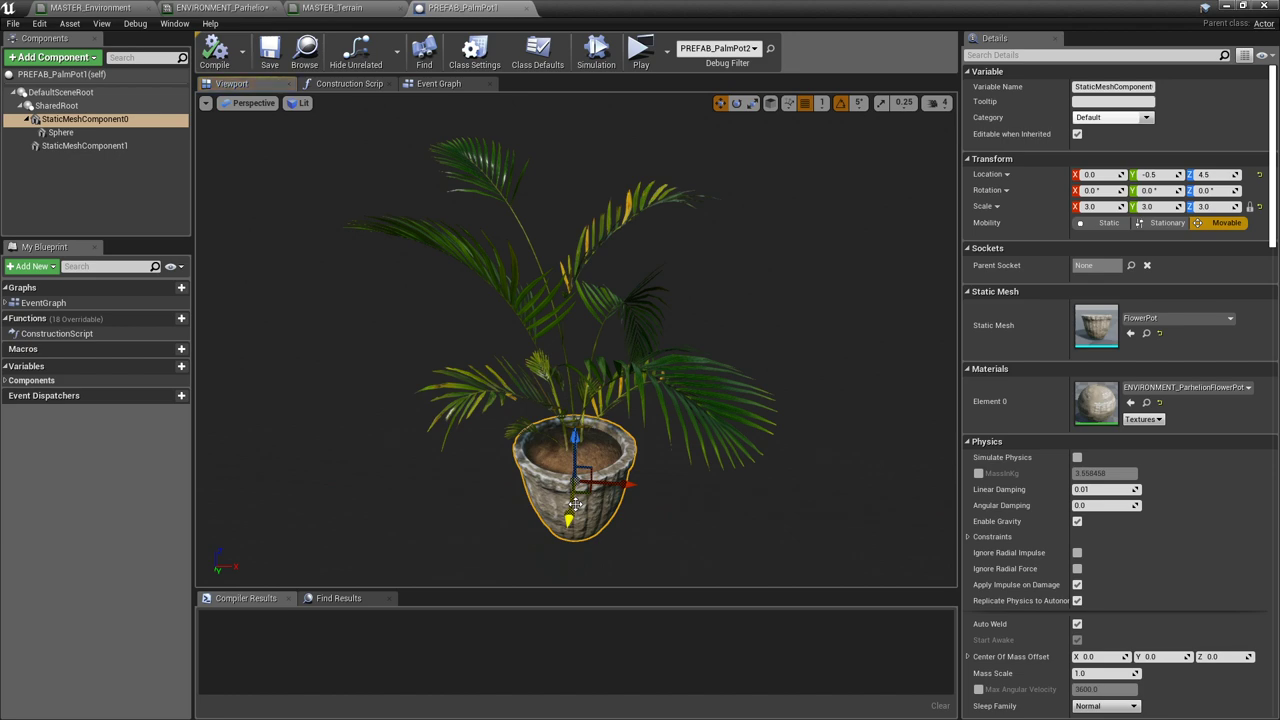
left_click(553, 457)
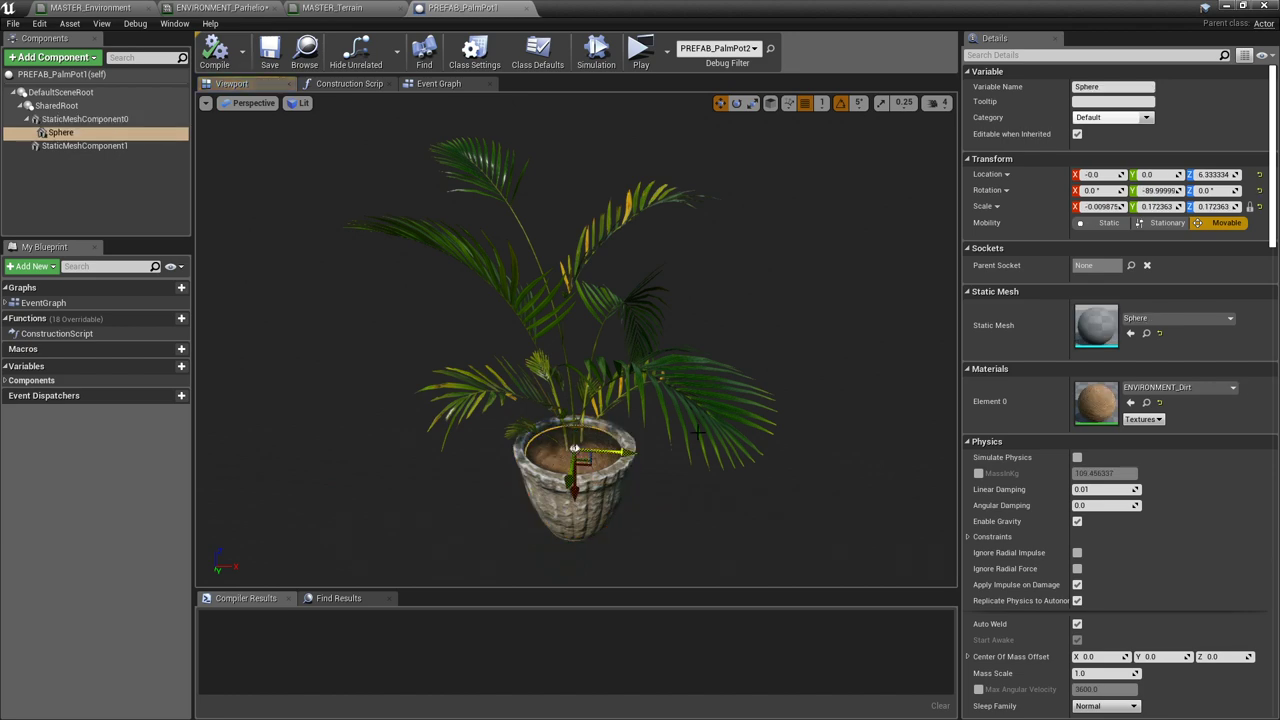
left_click_drag(698, 432, 752, 388, "alt")
mouse_move(580, 458)
left_mouse_down("alt")
mouse_move(588, 515)
mouse_move(575, 460)
left_mouse_up("alt")
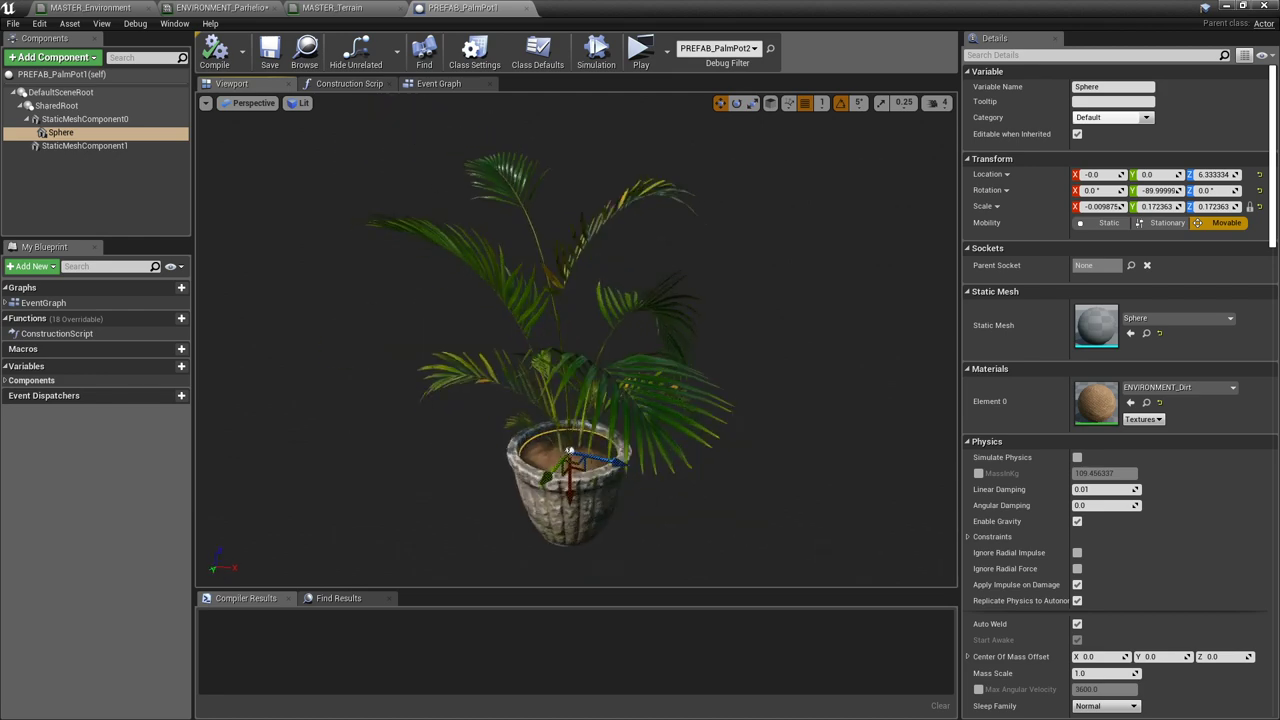
- Frame the dirt sphere inside the pot and look closely at the soil surface around the palm stems
left_click(648, 393)
left_click_drag(746, 327, 748, 290, "alt")
left_click(553, 457)
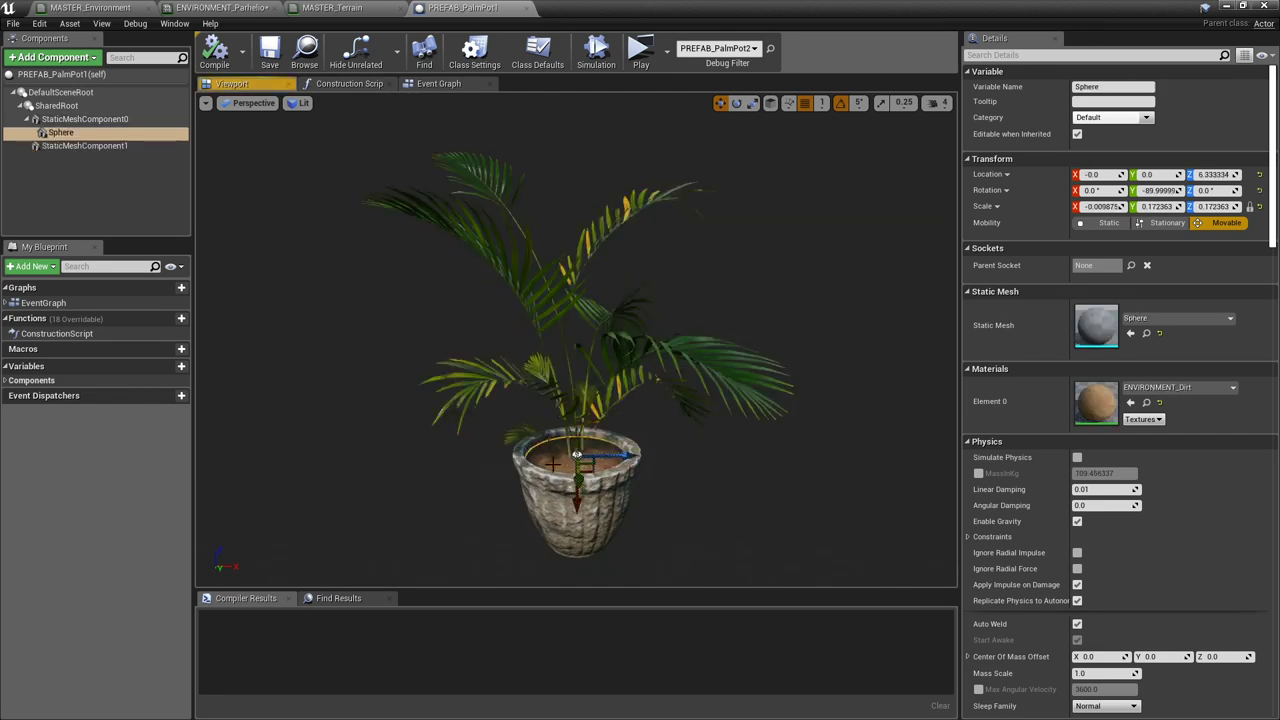
key("f")
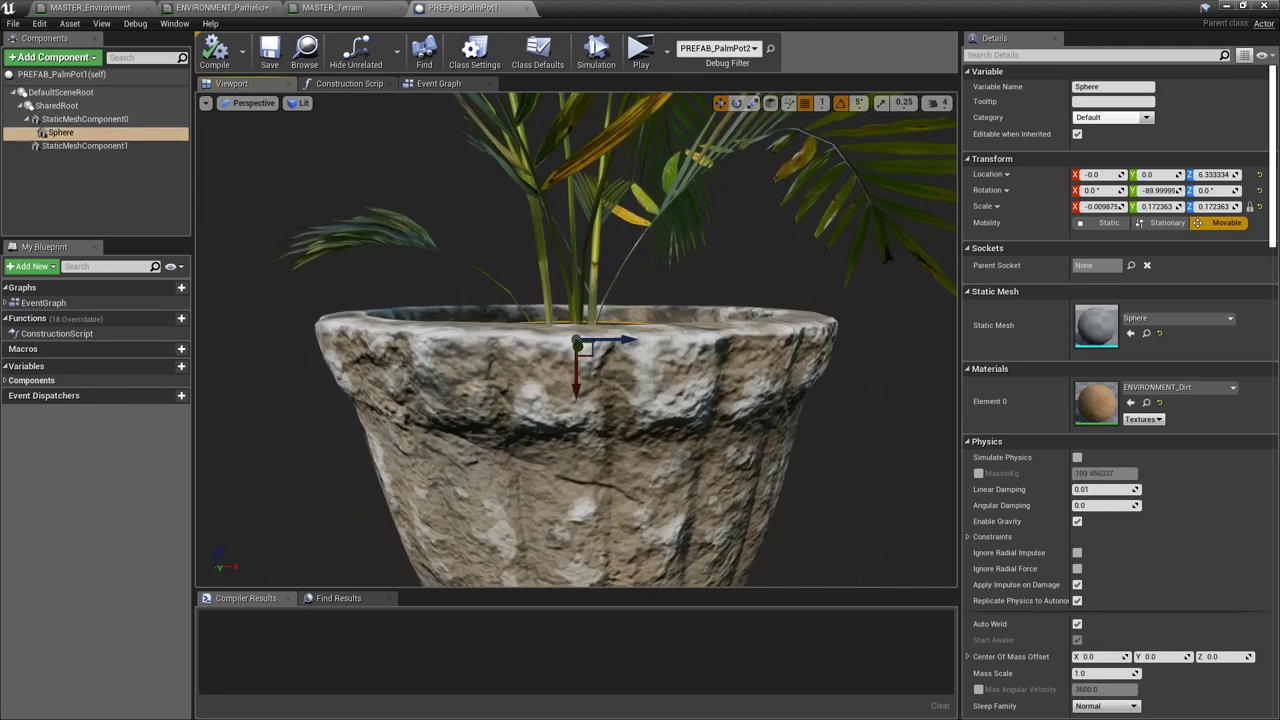
left_click_drag(553, 440, 596, 472, "alt")
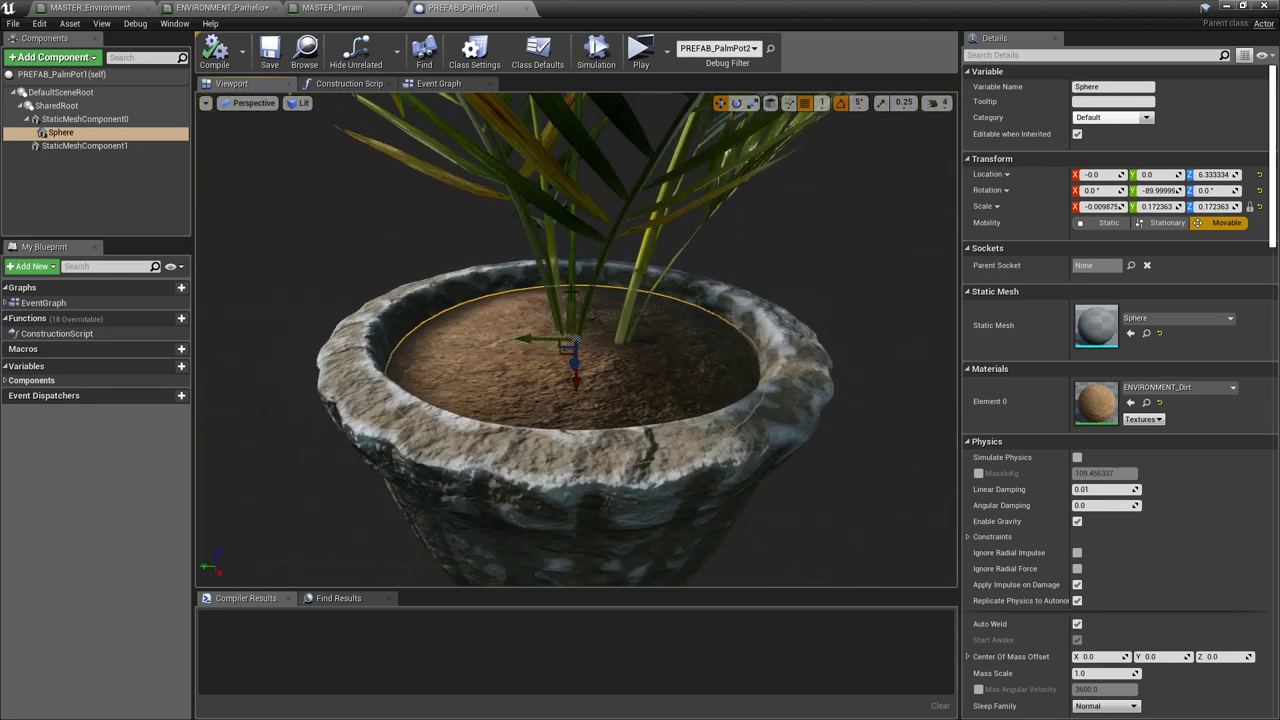
- Duplicate the flattened dirt sphere and move the copy out of the pot along Y to -46.0
key("ctrl+w")
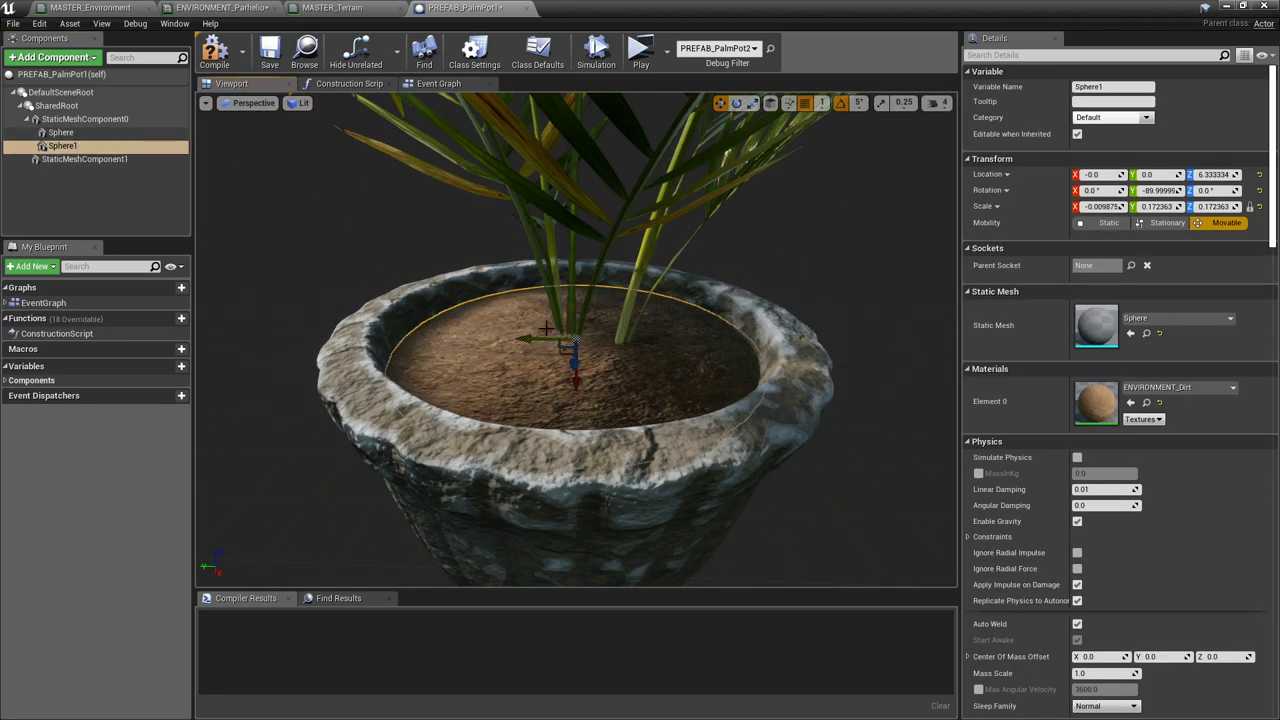
left_click_drag(533, 339, 935, 362)
right_click_drag(800, 350, 880, 345)
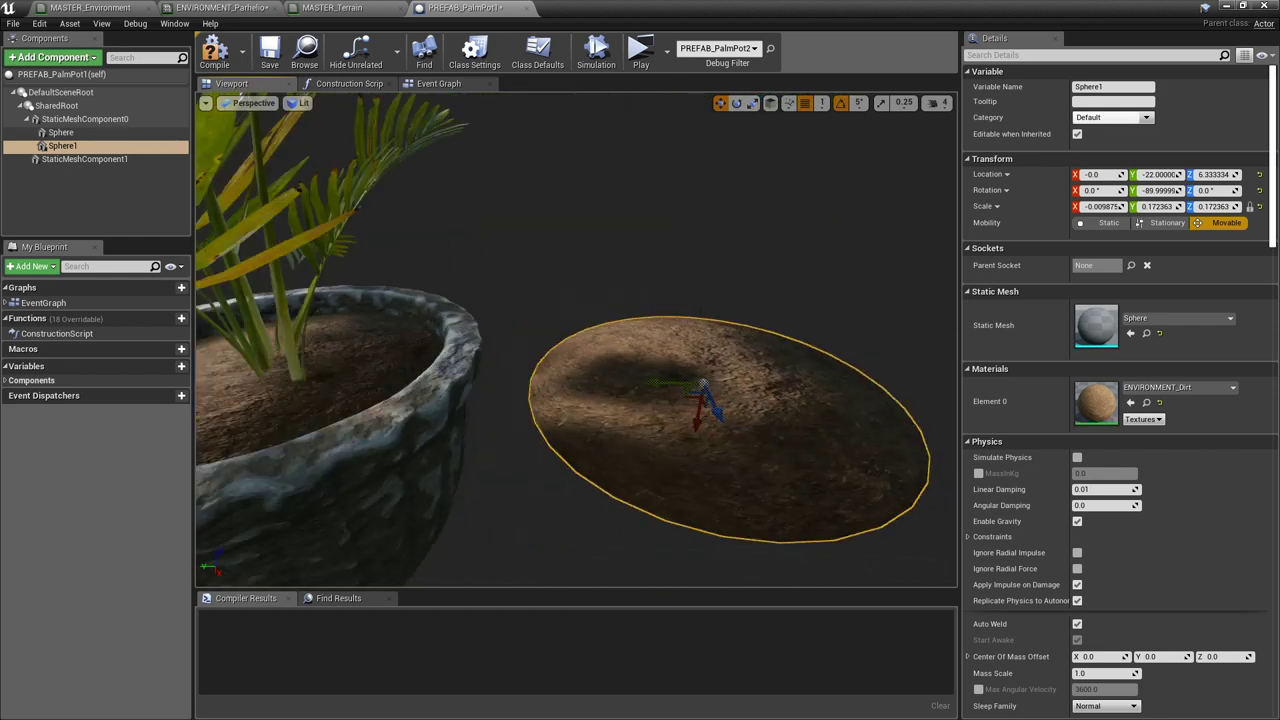
left_click_drag(880, 345, 870, 430)
left_click_drag(605, 286, 671, 292)
left_click_drag(607, 341, 625, 250)
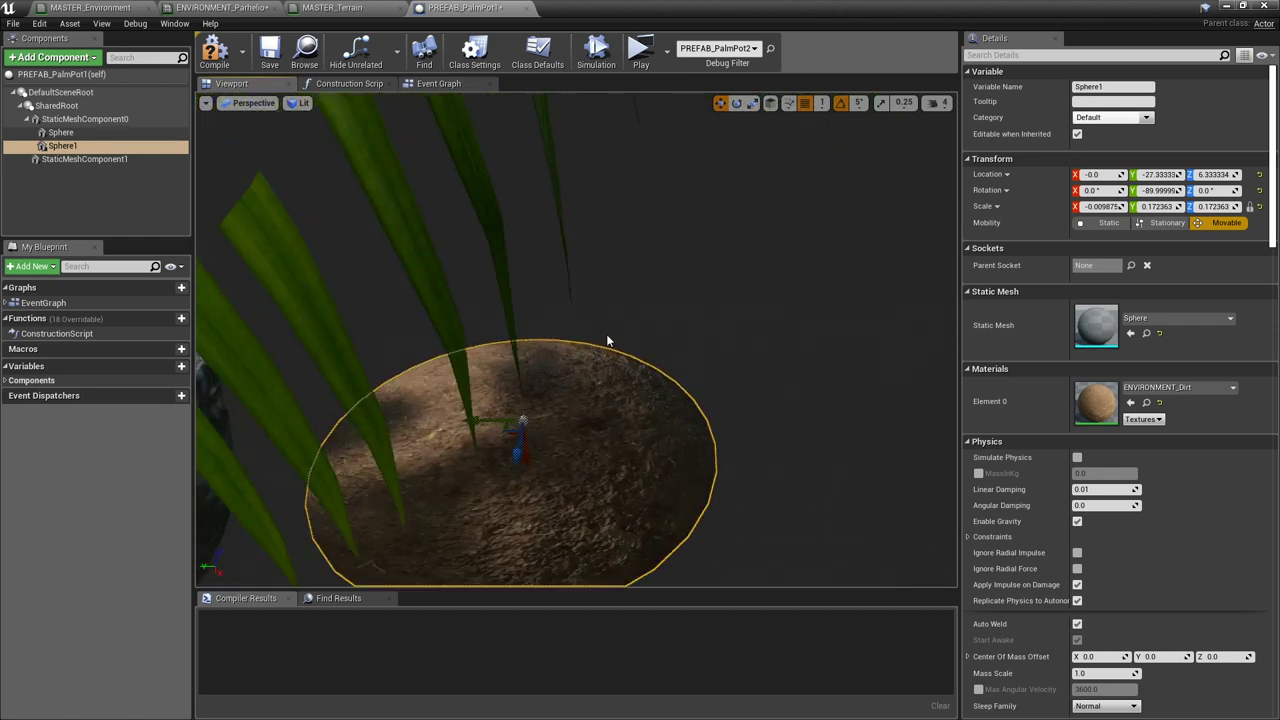
scroll(607, 341, "down", 6)
left_click_drag(527, 318, 758, 312)
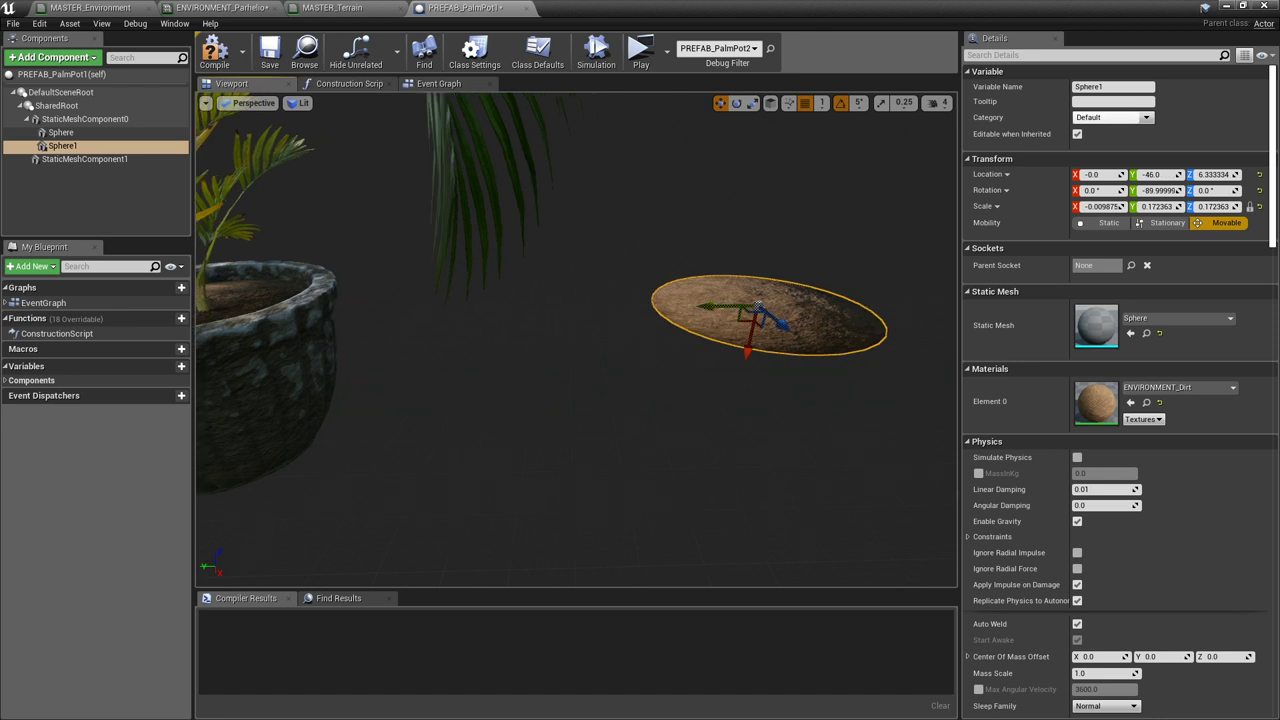
- Set the duplicated dirt sphere's scale to 1.0 on X, Y and Z and frame the full ball
right_click_drag(563, 371, 684, 333)
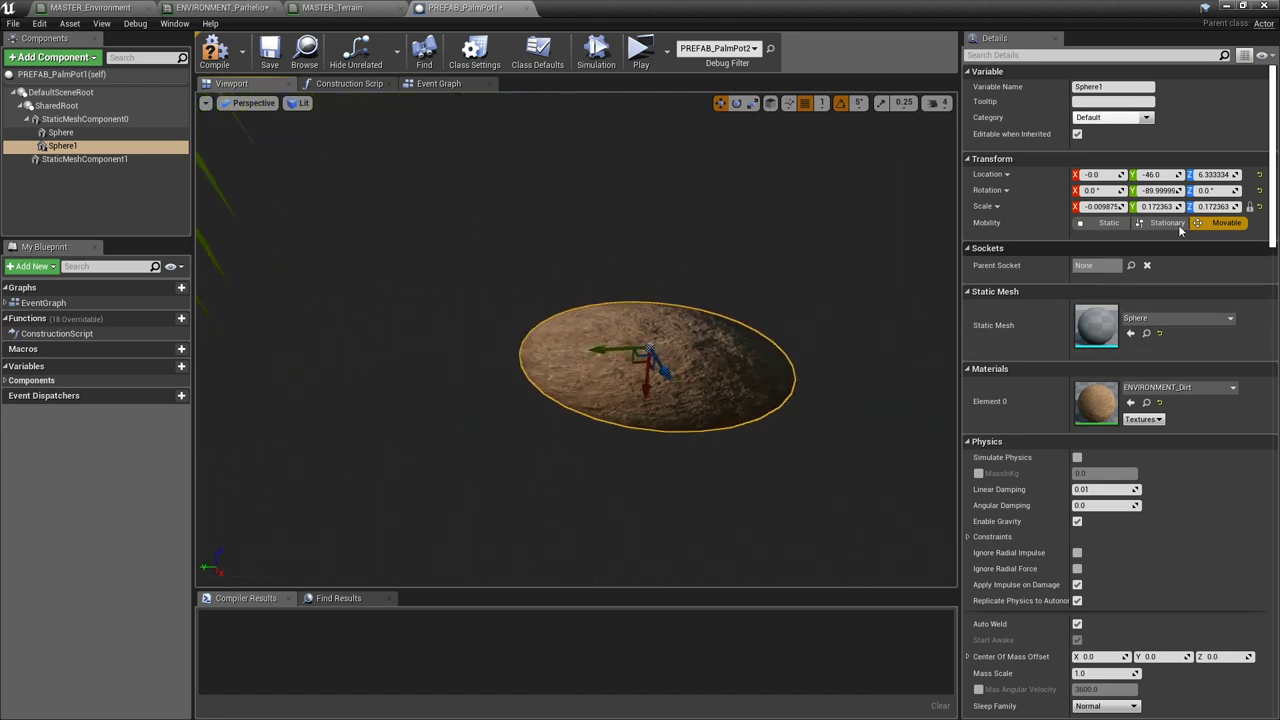
left_click(1214, 207)
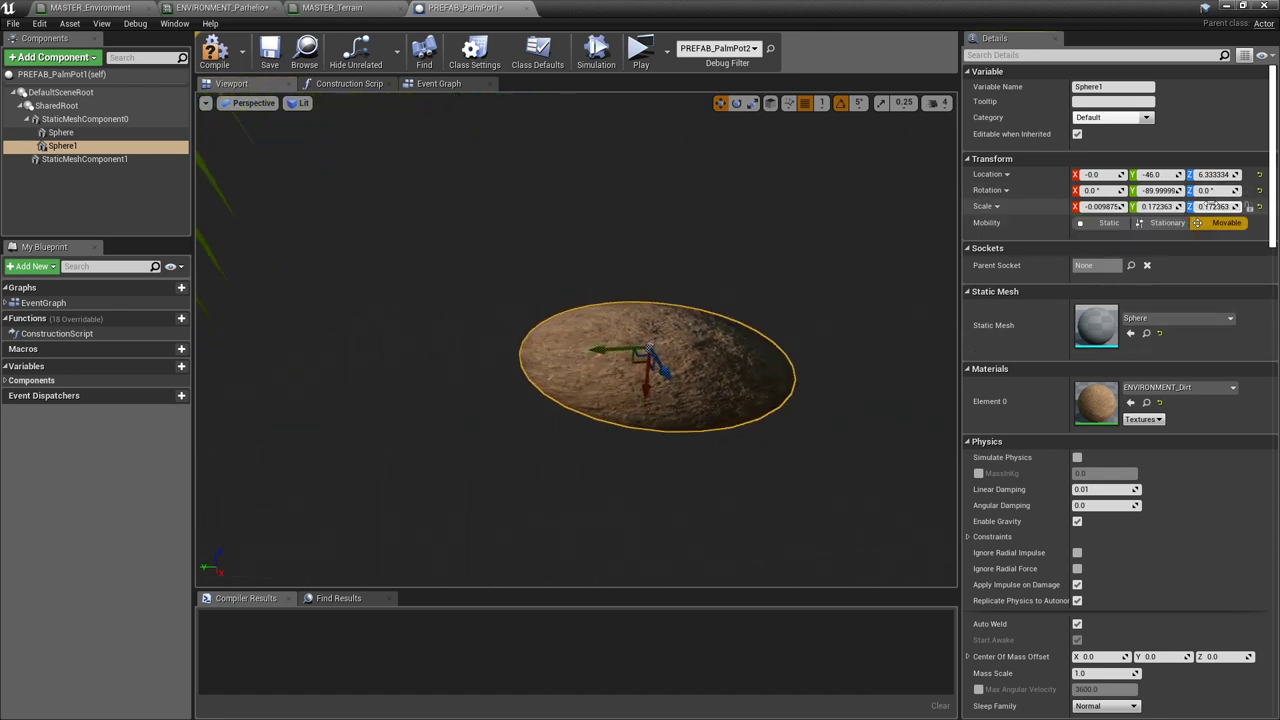
type("1")
left_click(1158, 207)
type("1")
left_click(1113, 207)
type("1")
key("Return")
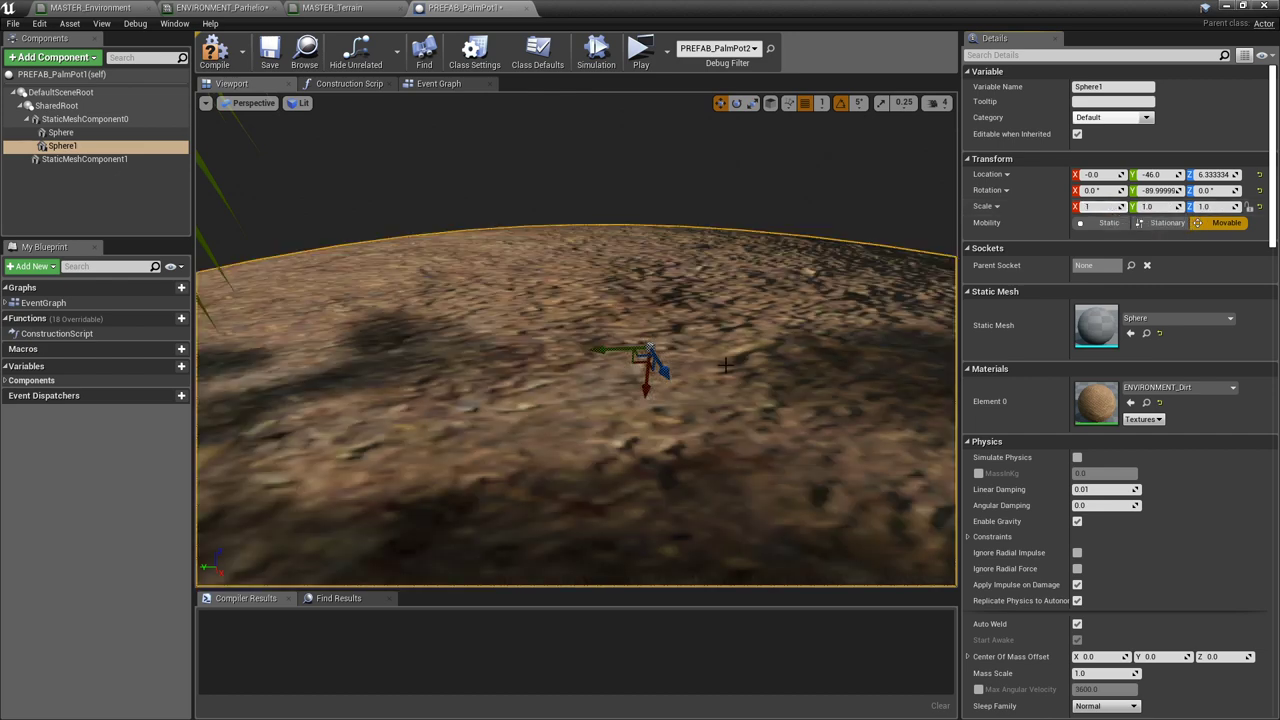
scroll(512, 351, "down", 5)
key("f")
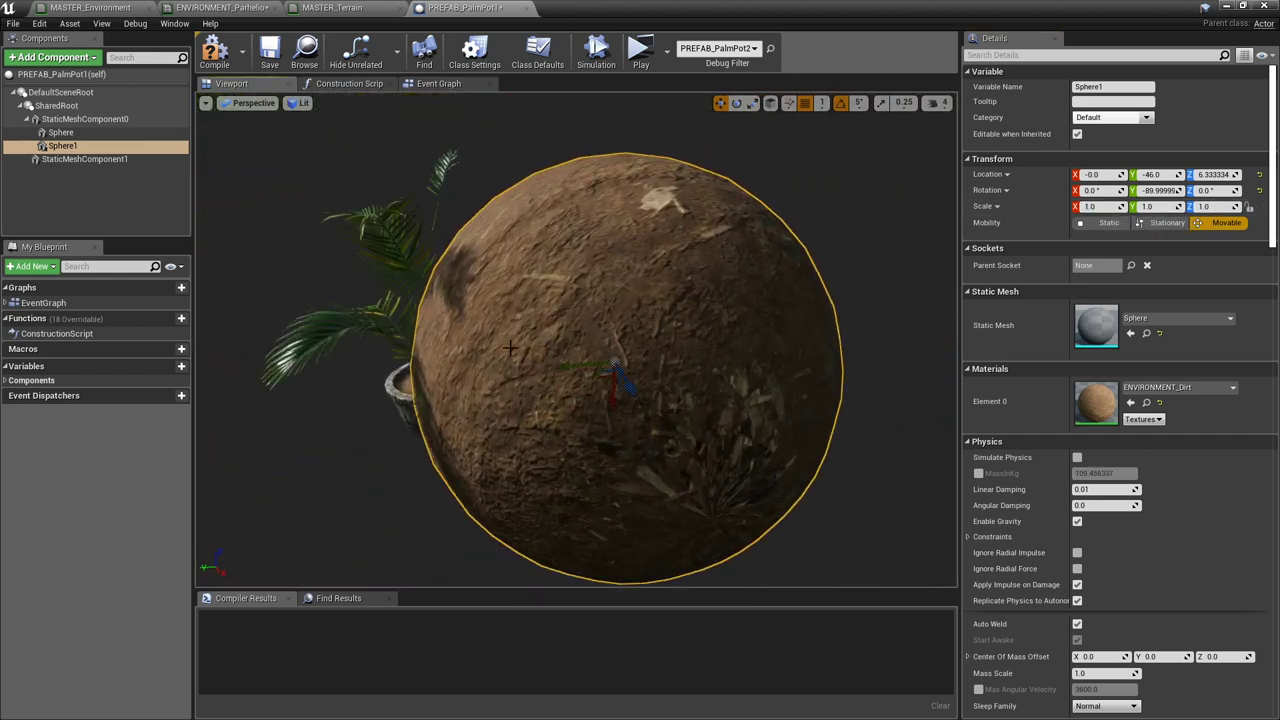
- Flatten the sphere copy into a disc with a scale of about 0.04 on X, 0.43 on Y and 0.37 on Z
key("r")
left_click_drag(565, 435, 576, 405)
right_click_drag(700, 377, 728, 323)
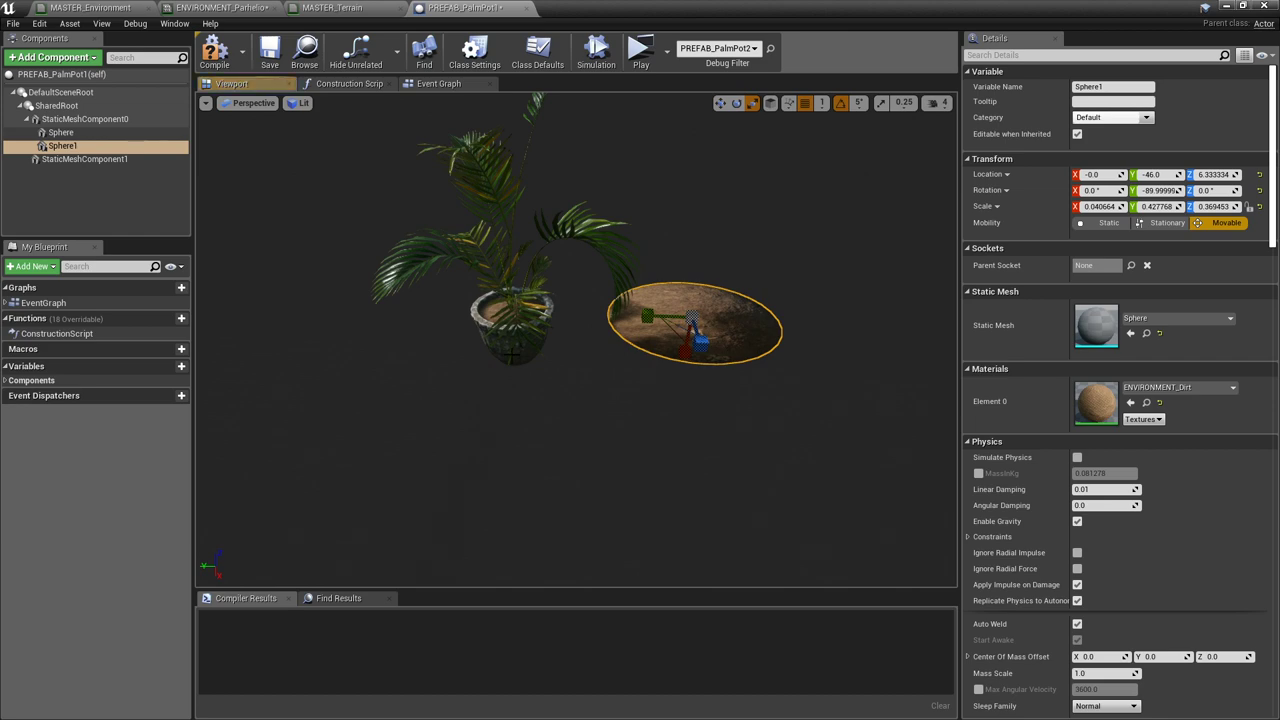
- Delete the sphere copy and frame the original dirt sphere inside the pot
key("Delete")
left_click(488, 317)
key("f")
left_click_drag(488, 317, 522, 275, "alt")
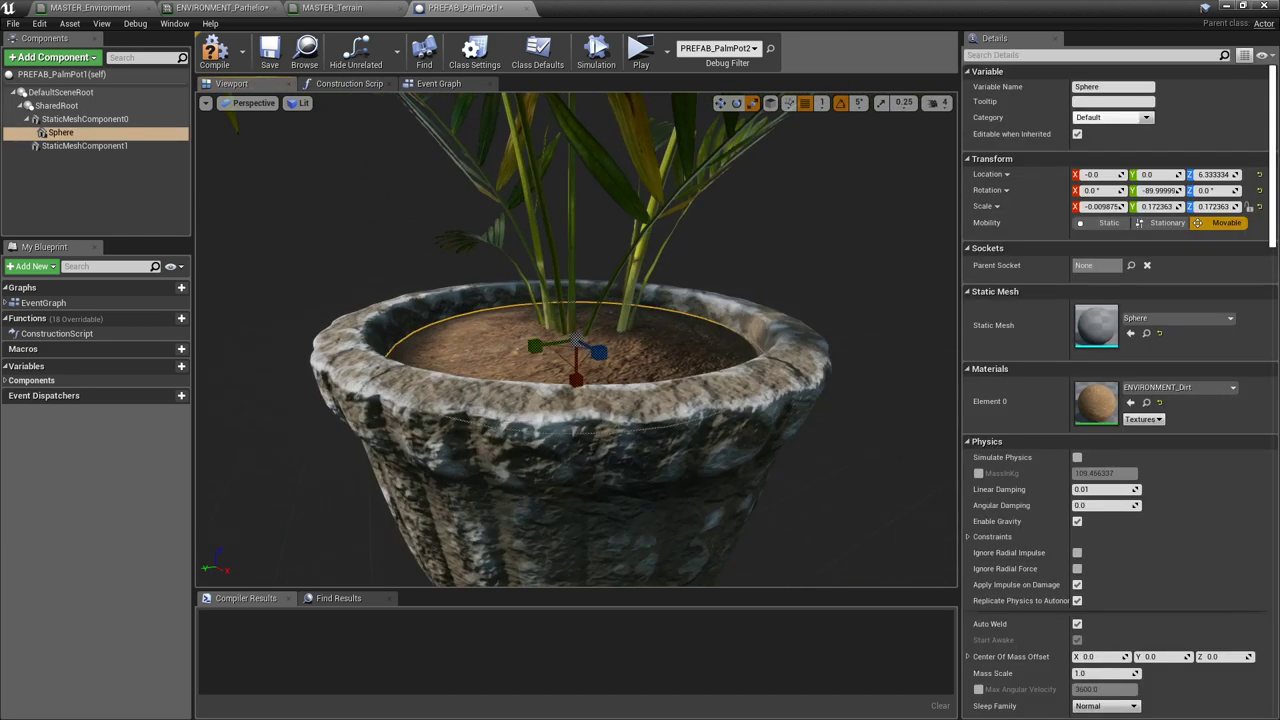
- Try thickening the potted dirt sphere to an X scale of 0.030103, undo it and look over the soil and pot
mouse_move(576, 379)
left_mouse_down()
mouse_move(576, 338)
mouse_move(576, 372)
left_mouse_up()
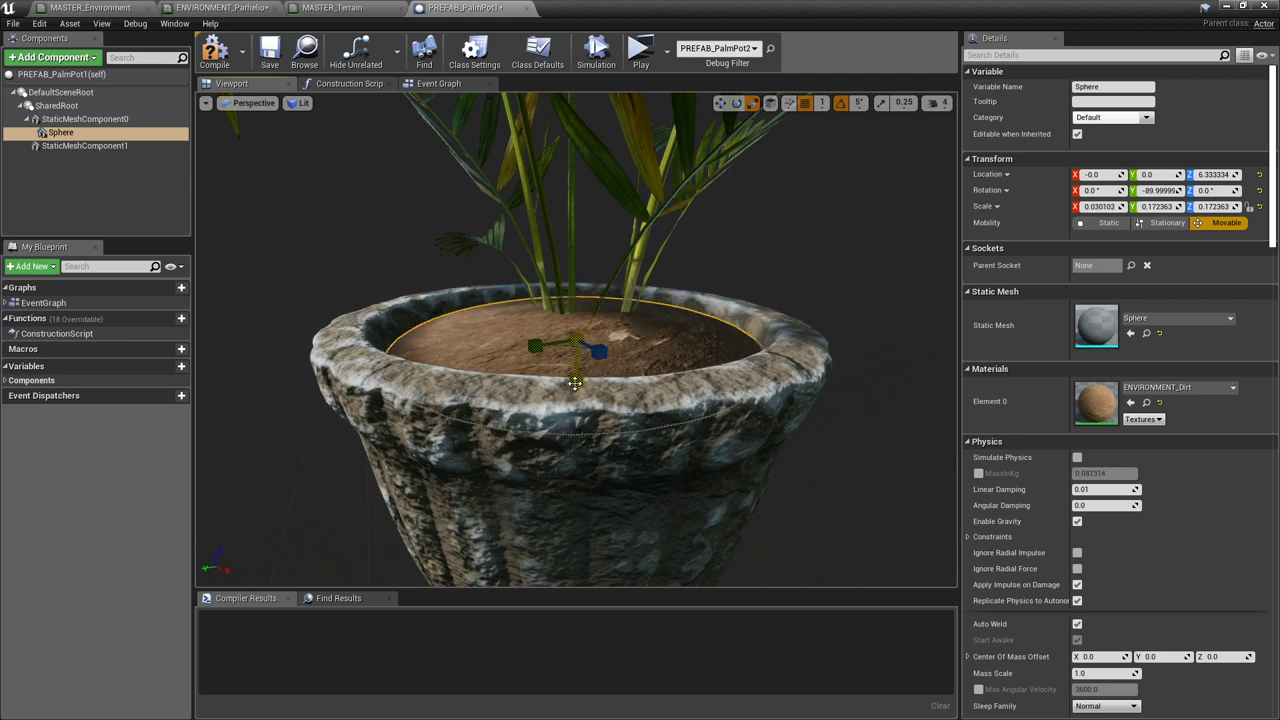
key("ctrl+z")
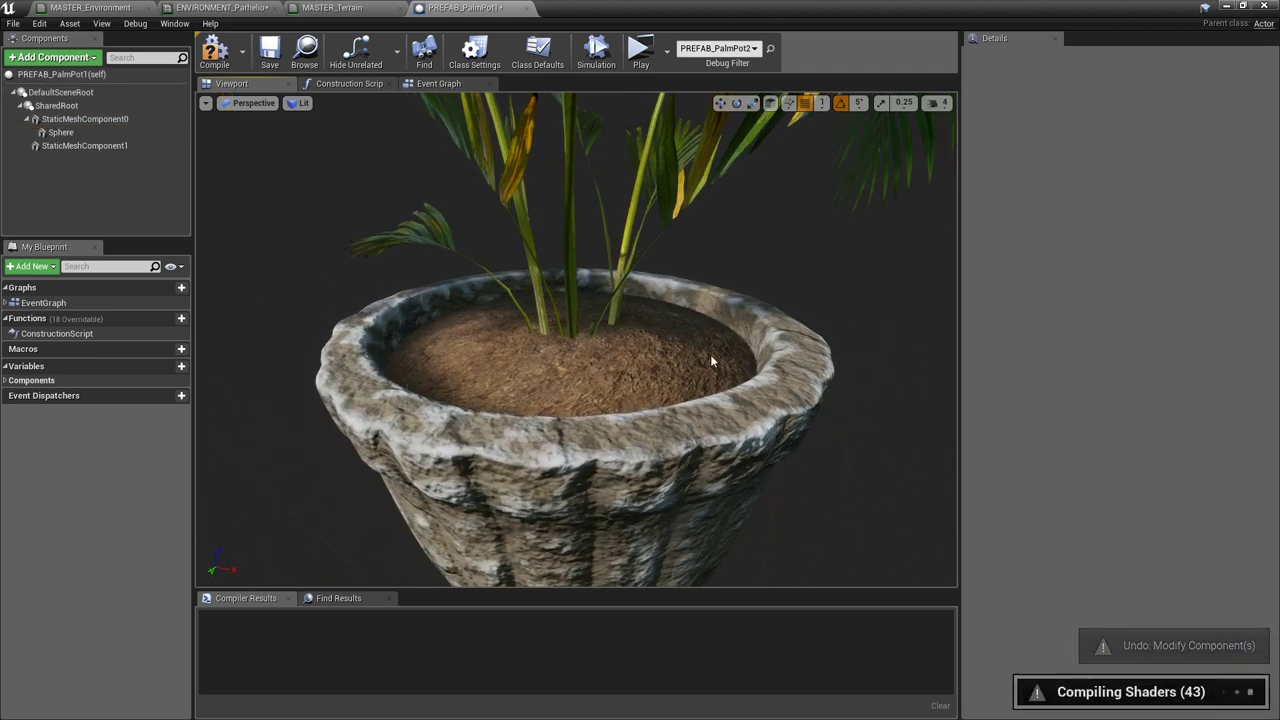
left_click_drag(698, 361, 900, 328, "alt")
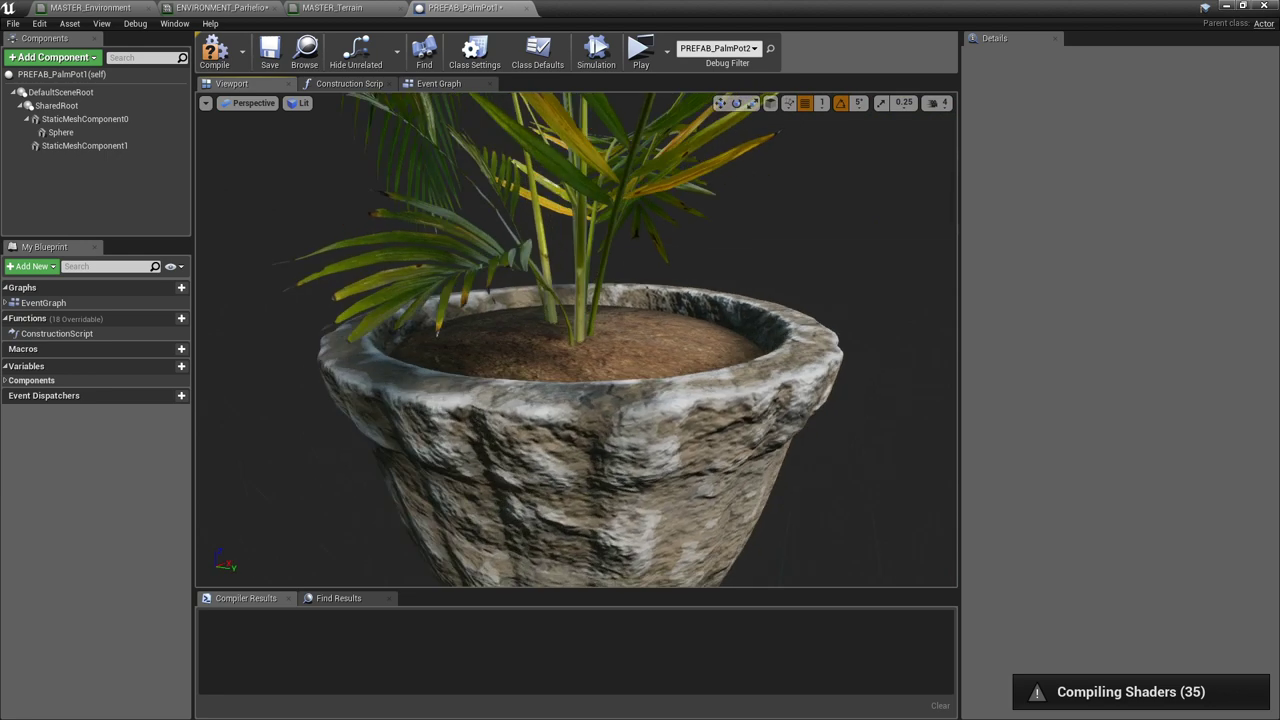
left_click_drag(712, 330, 594, 370)
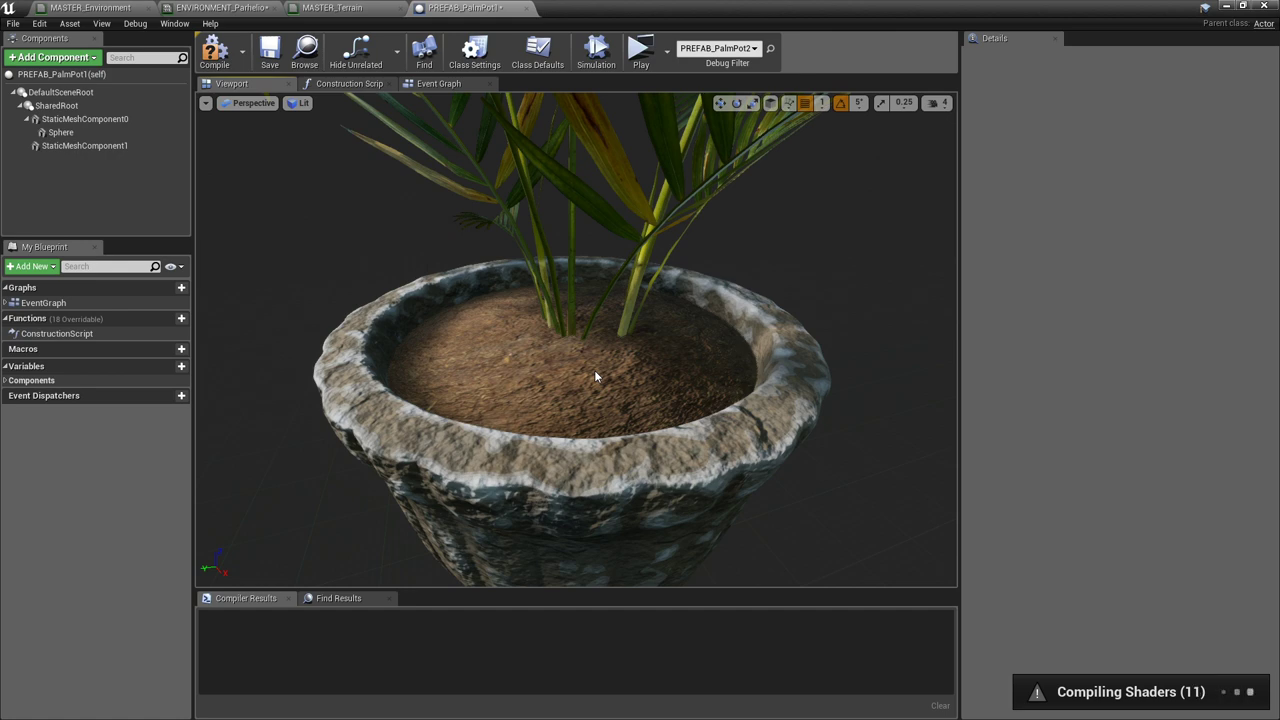
right_click_drag(634, 392, 610, 401)
key("s")
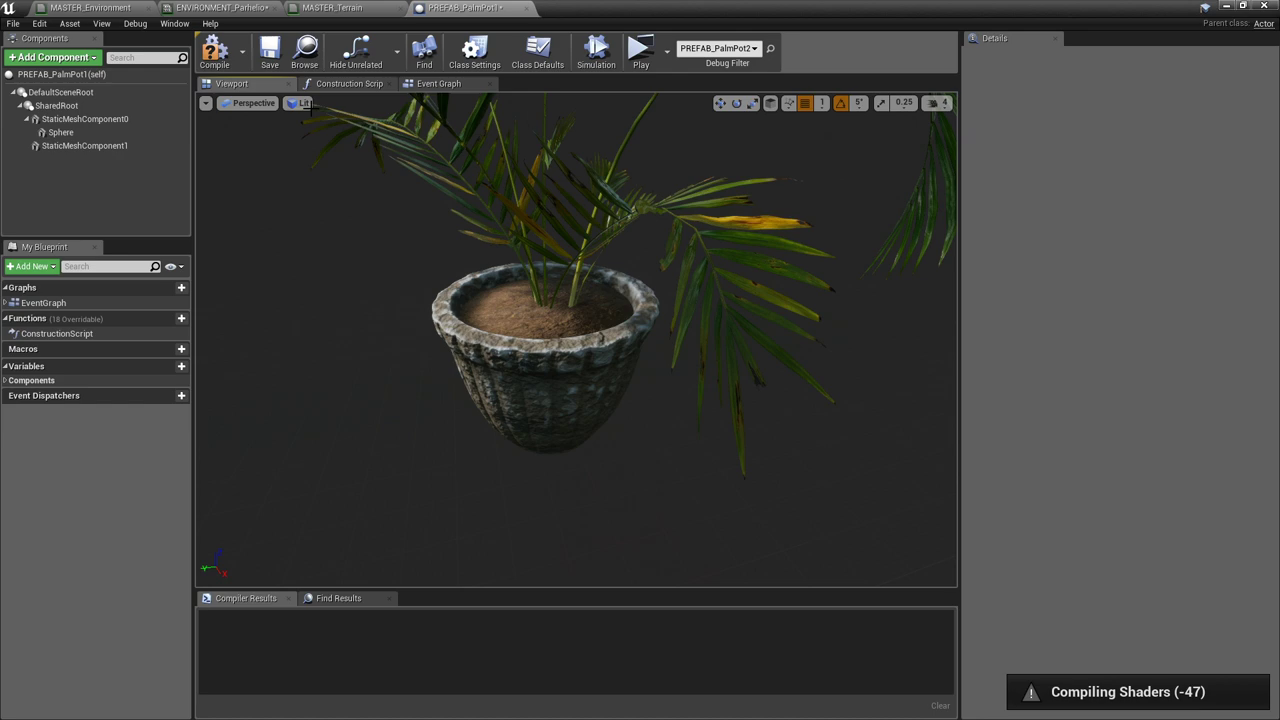
- Compile the PREFAB_PalmPot1 Blueprint and return to the level to view the potted palm against the curved wall
left_click(214, 50)
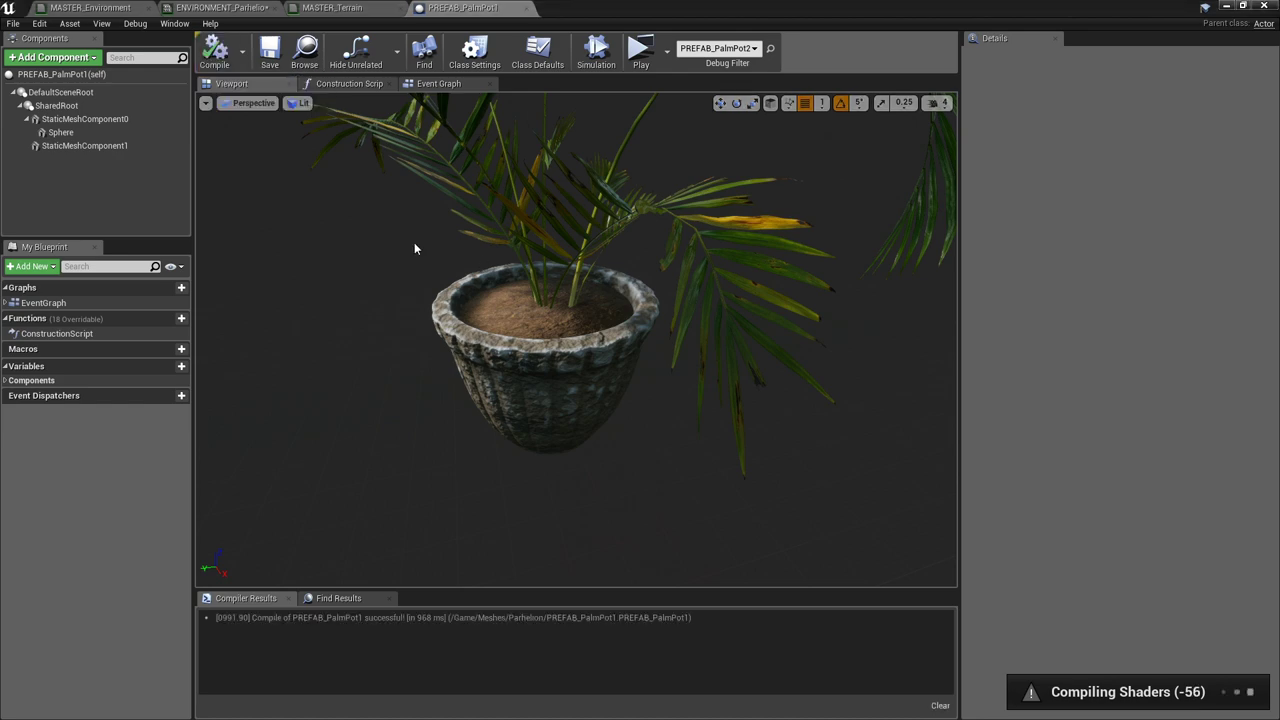
left_click_drag(620, 7, 1279, 410)
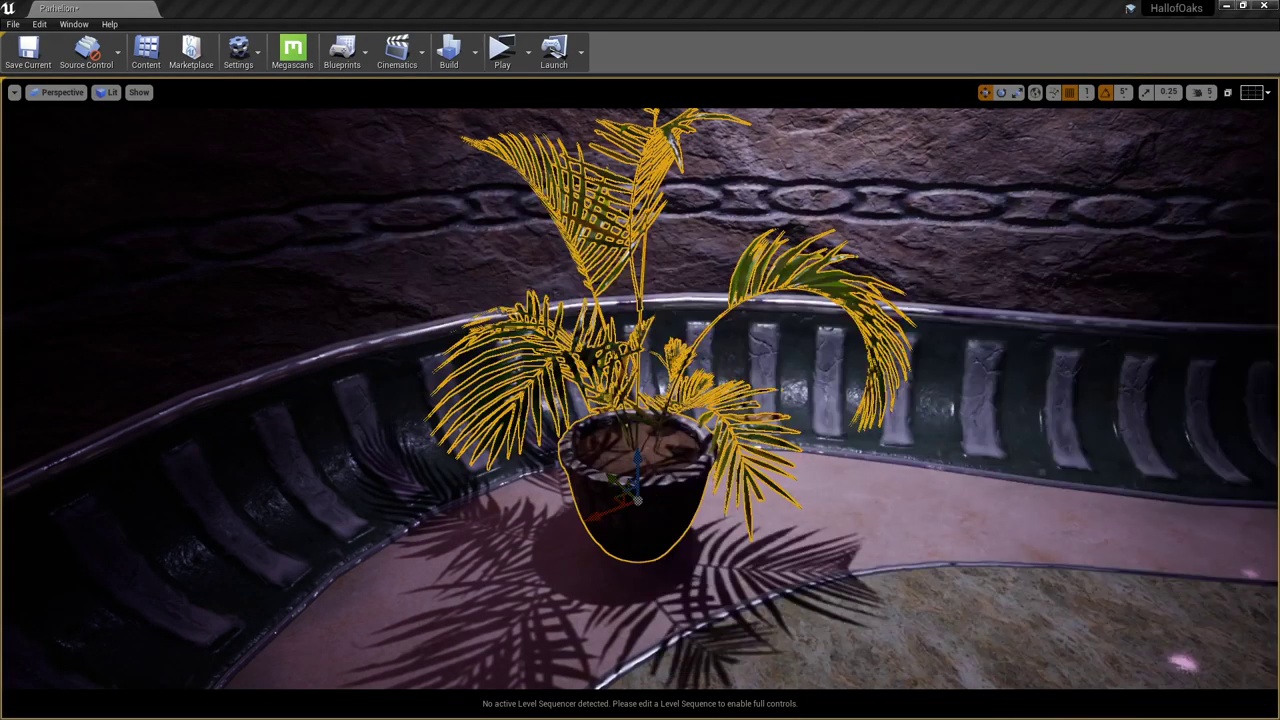
key("g")
right_click_drag(640, 400, 500, 315)
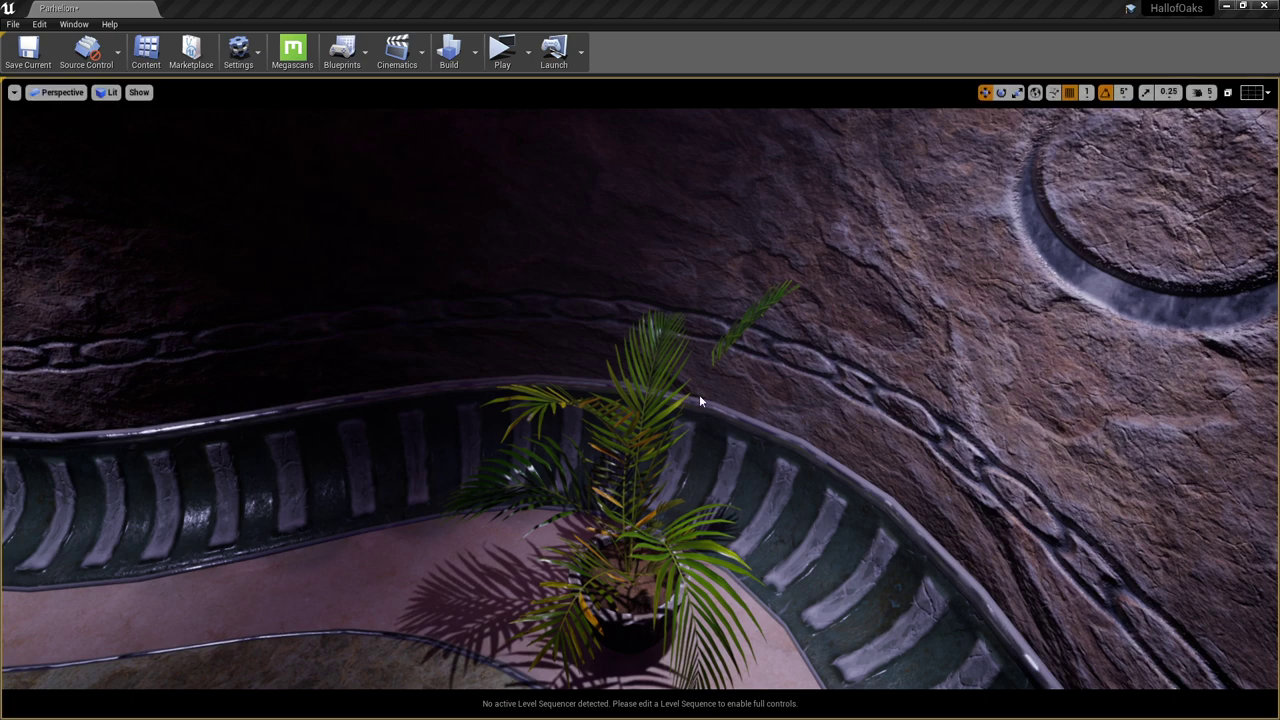
mouse_move(700, 401)
right_mouse_down()
mouse_move(715, 370)
mouse_move(710, 415)
mouse_move(700, 401)
right_mouse_up()
key("s")
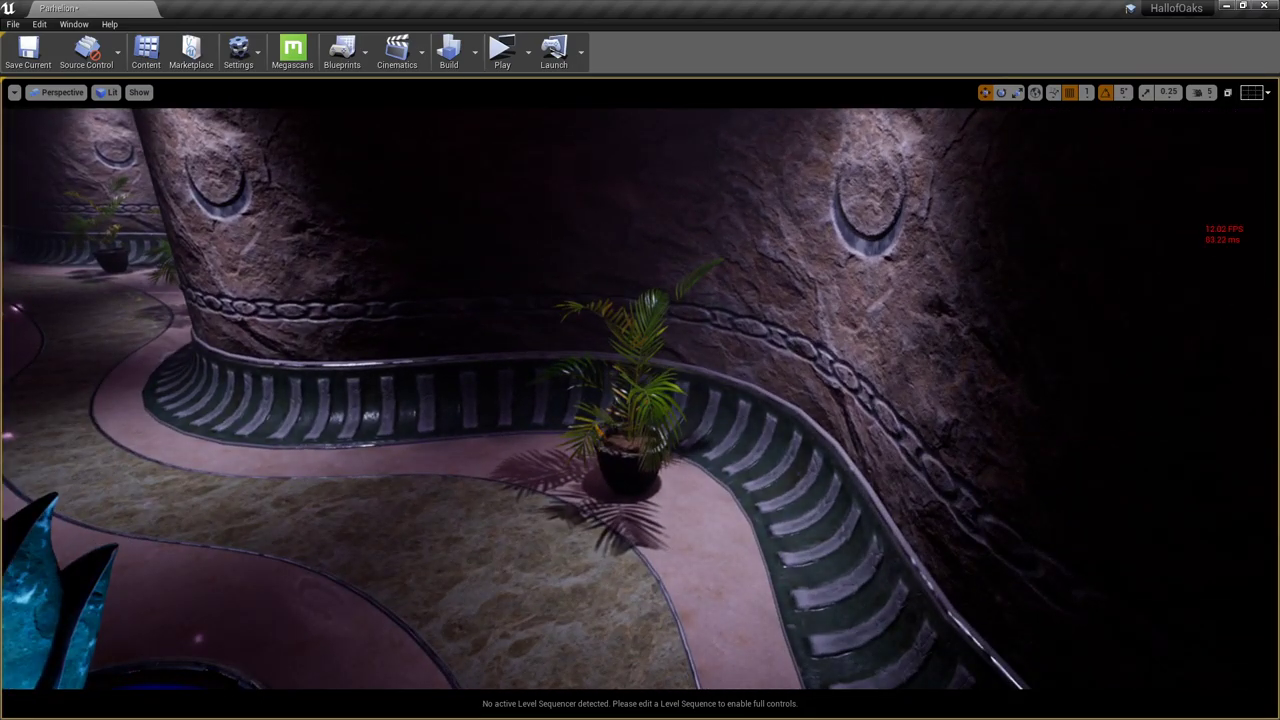
- Open the Parhelion_Wall_Trims_RMA texture from the Textures/Parhelion folder
left_click_drag(1279, 120, 356, 120)
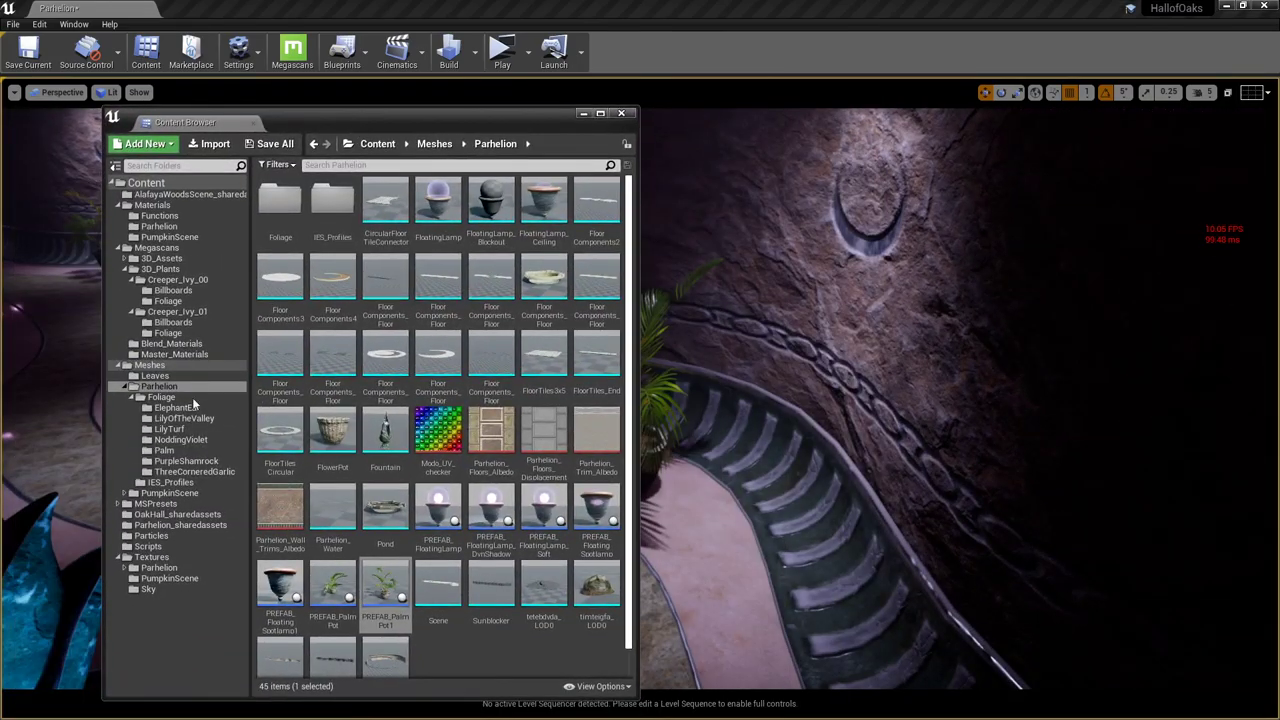
left_click(171, 566)
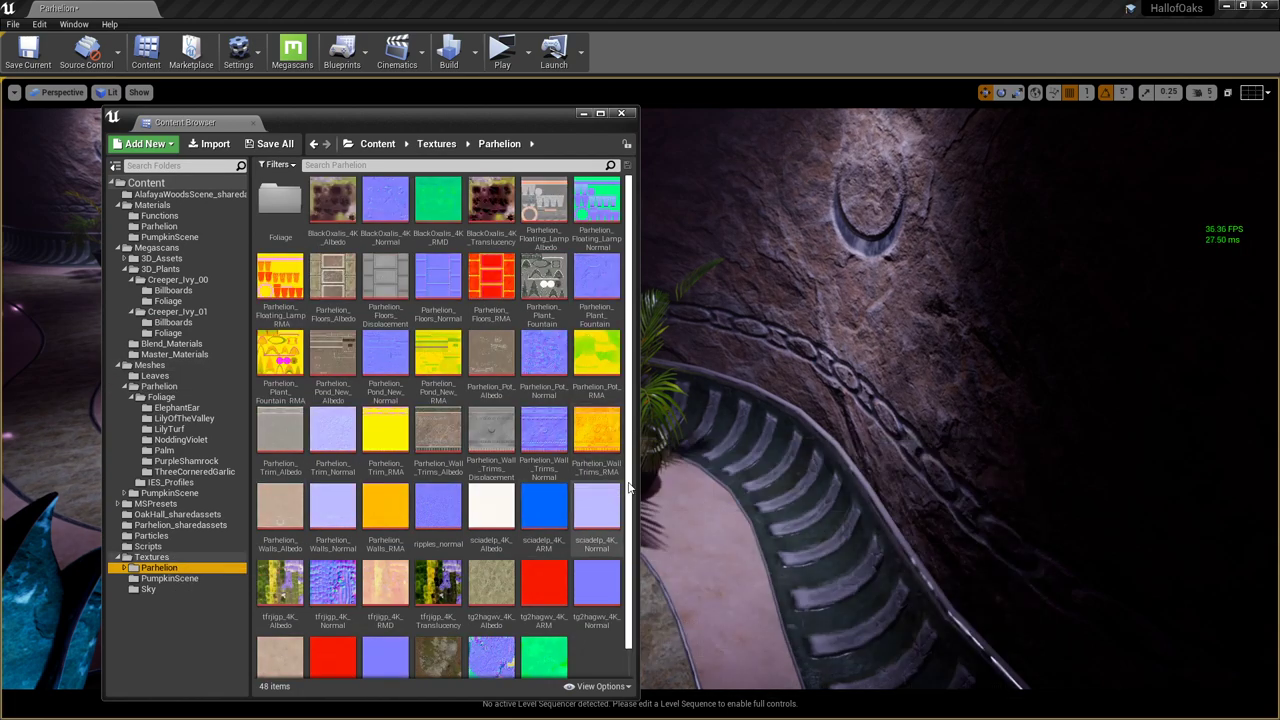
left_click(598, 432)
left_click_drag(473, 117, 1279, 123)
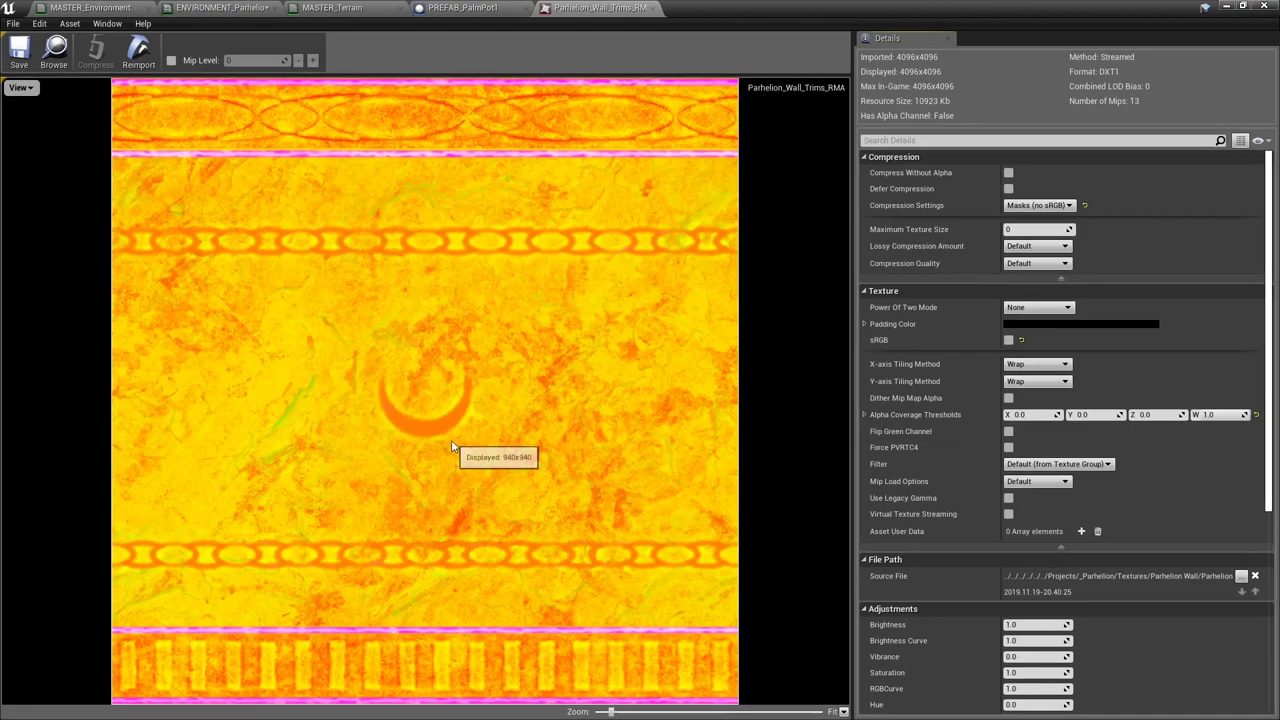
- Compare the wall and trim surfaces in the level with the RMA texture
key("alt+Tab")
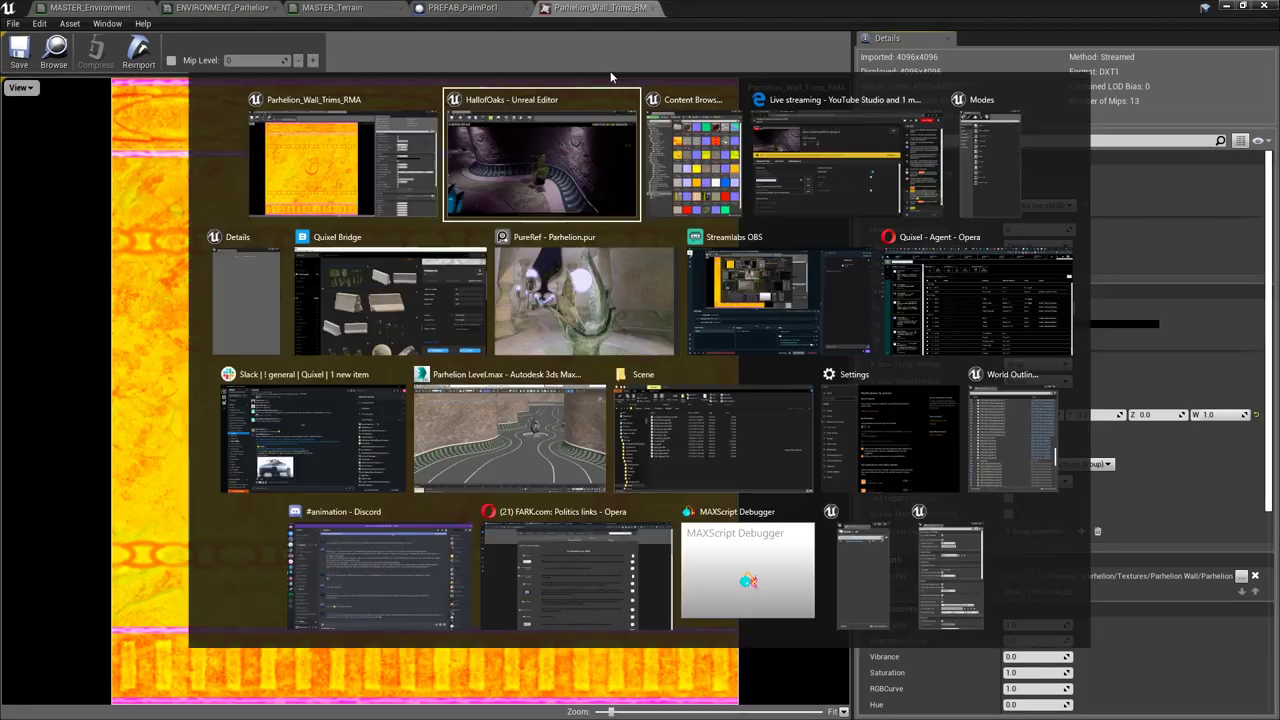
left_click_drag(706, 14, 1279, 203)
right_click_drag(640, 400, 585, 340)
key("w")
key("s")
key("alt+Tab")
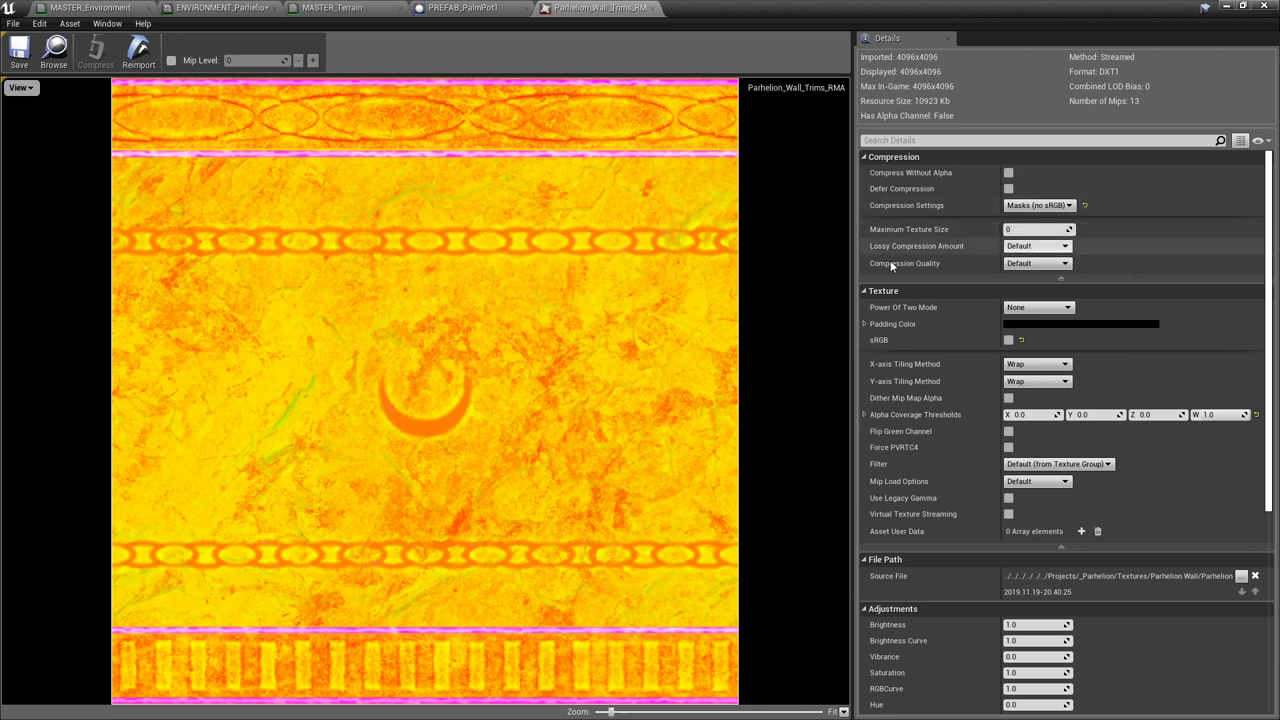
- Hide the red and blue channels so that the texture shows only its green channel
left_click(28, 88)
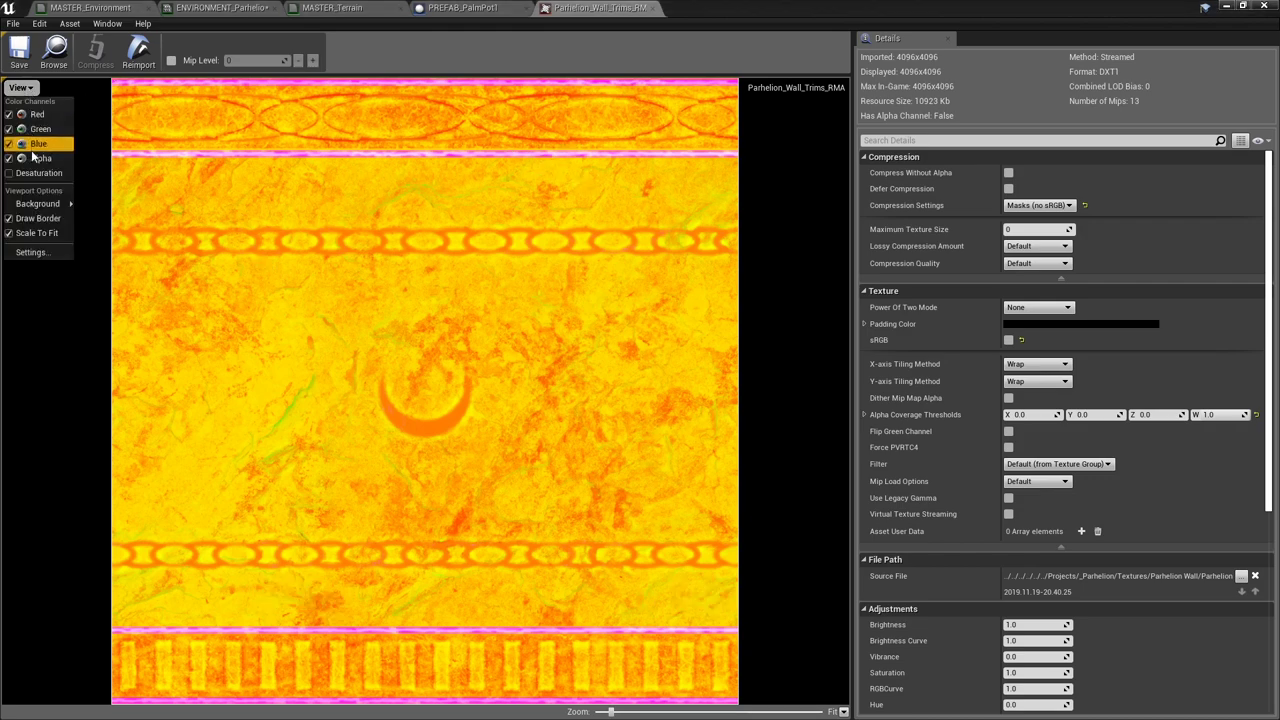
left_click(30, 114)
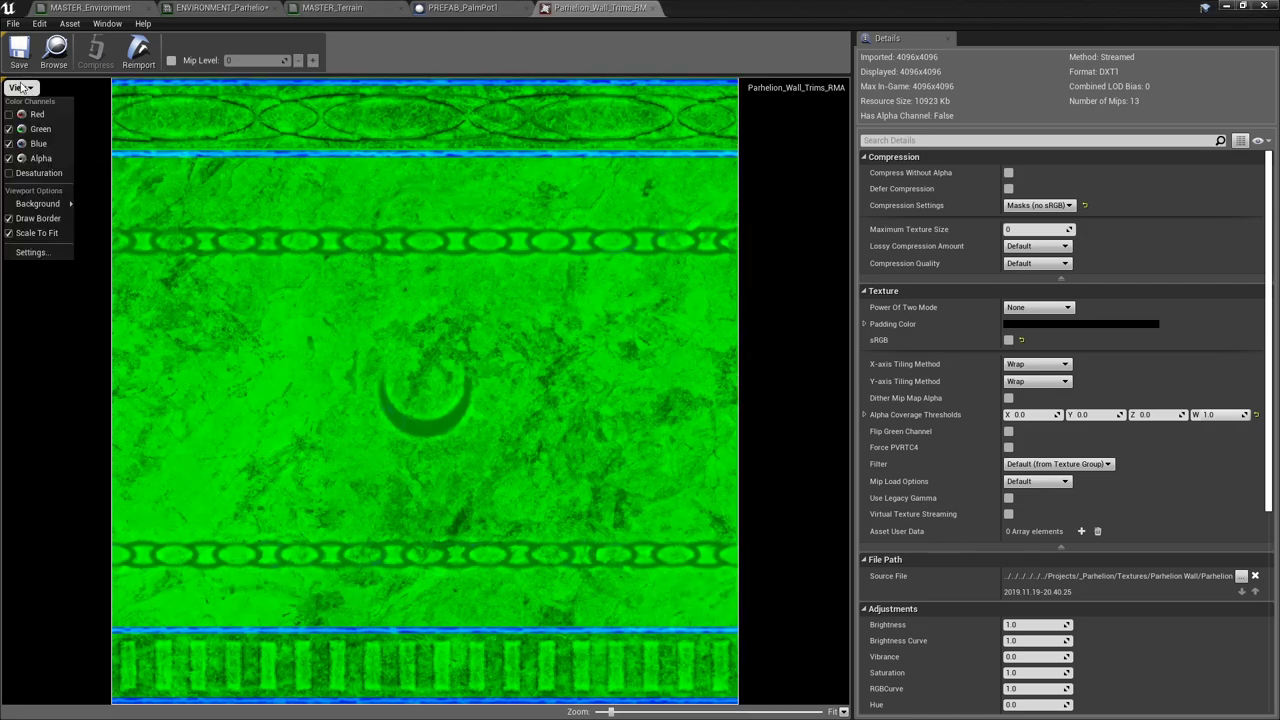
left_click(25, 144)
left_click(28, 88)
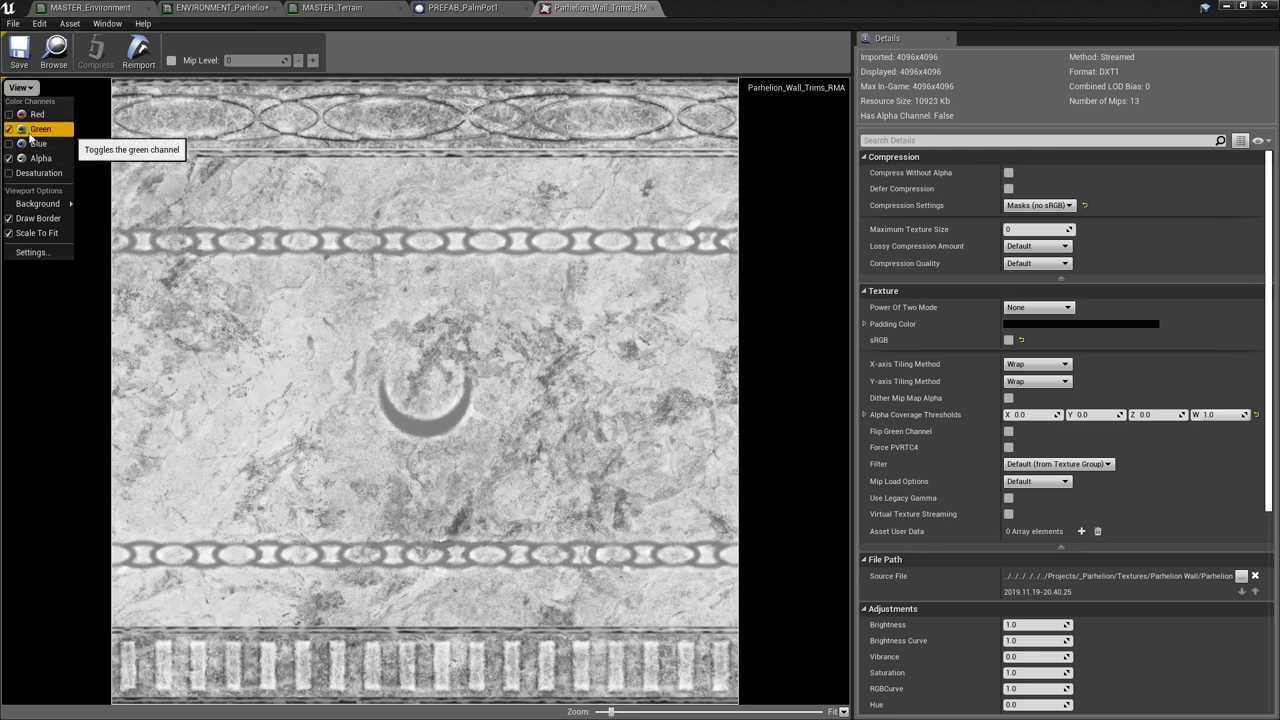
left_click(681, 9)
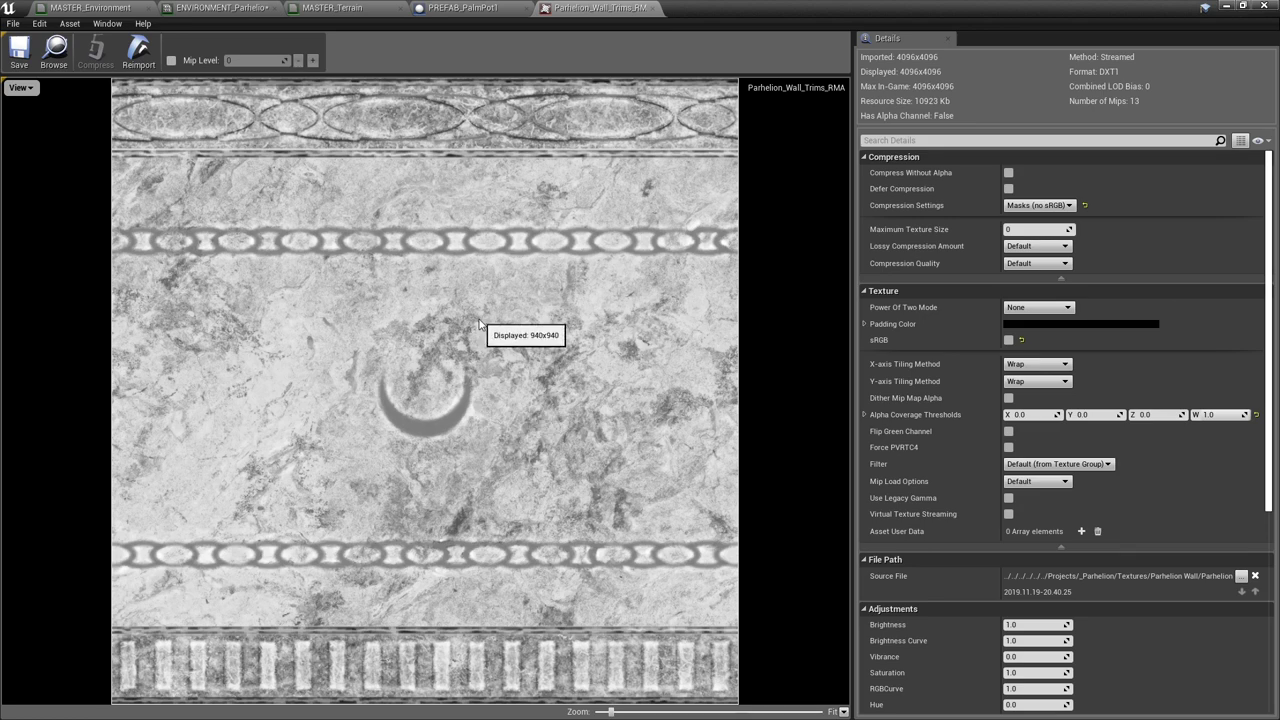
- Examine the green channel's detail in the chain trim, rock wall and lower ribbed border
scroll(392, 430, "up", 10)
scroll(403, 407, "down", 4)
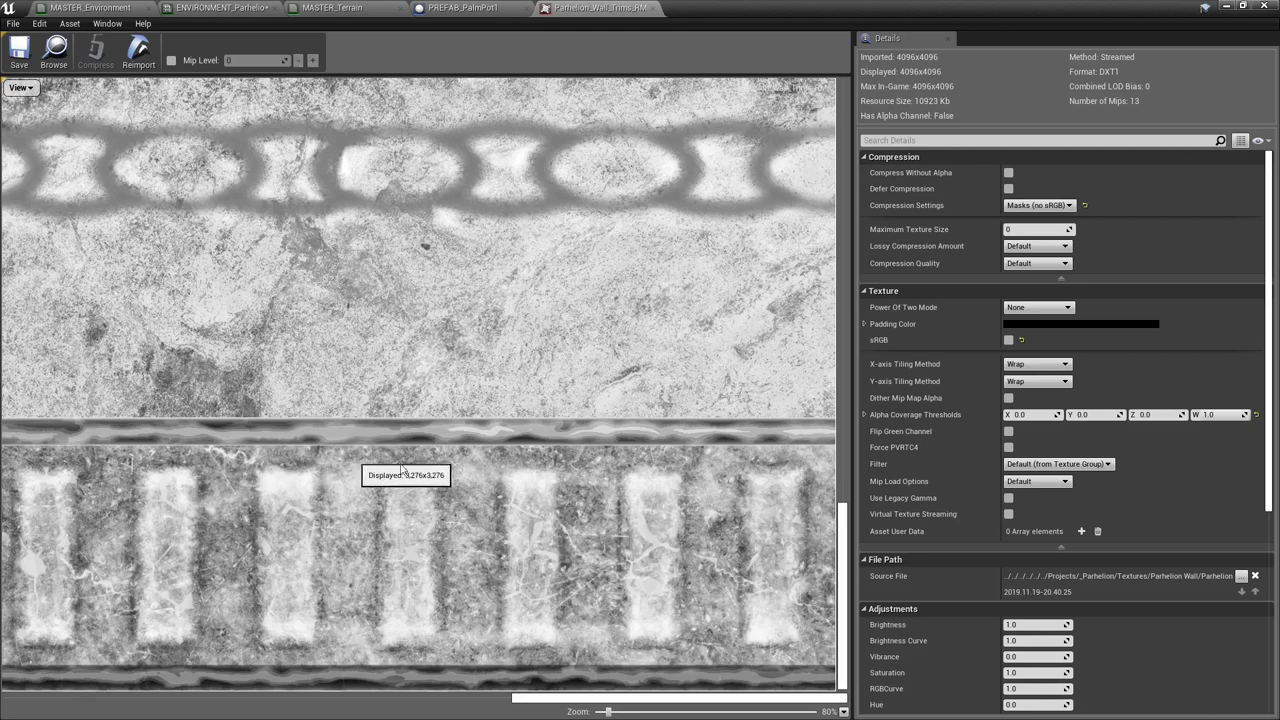
scroll(450, 456, "down", 4)
scroll(450, 456, "down", 2)
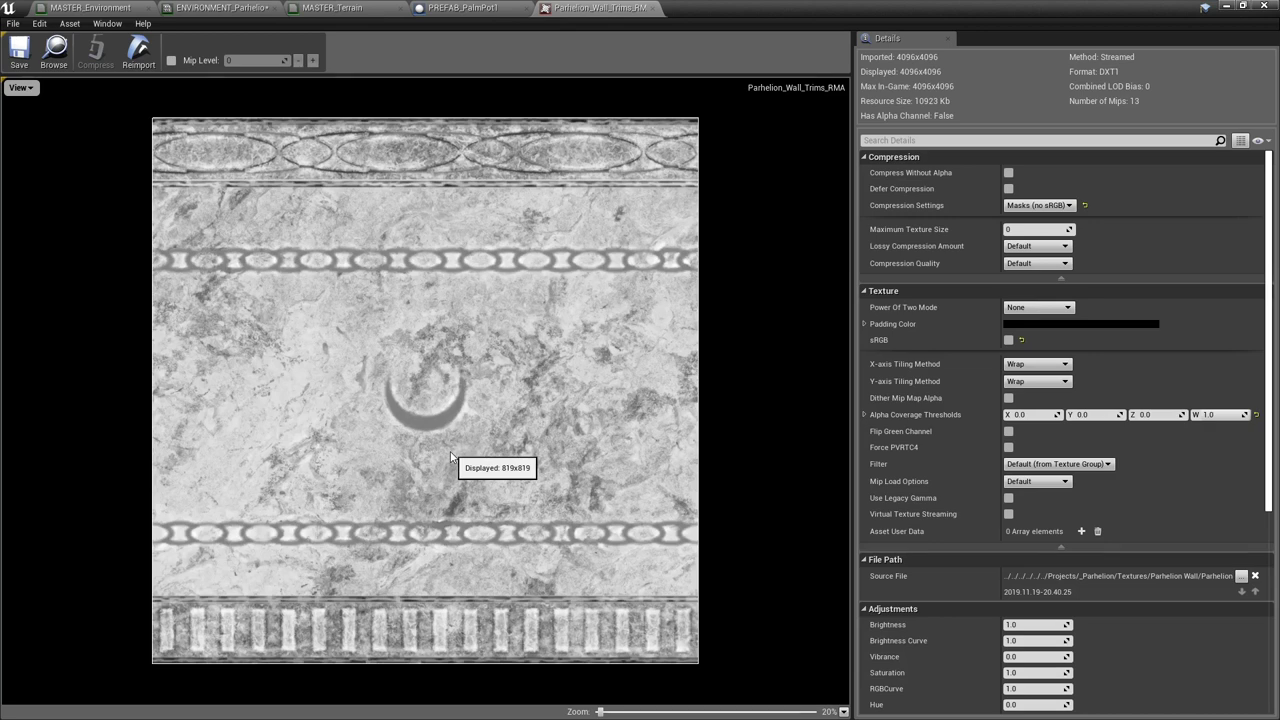
scroll(415, 540, "up", 5)
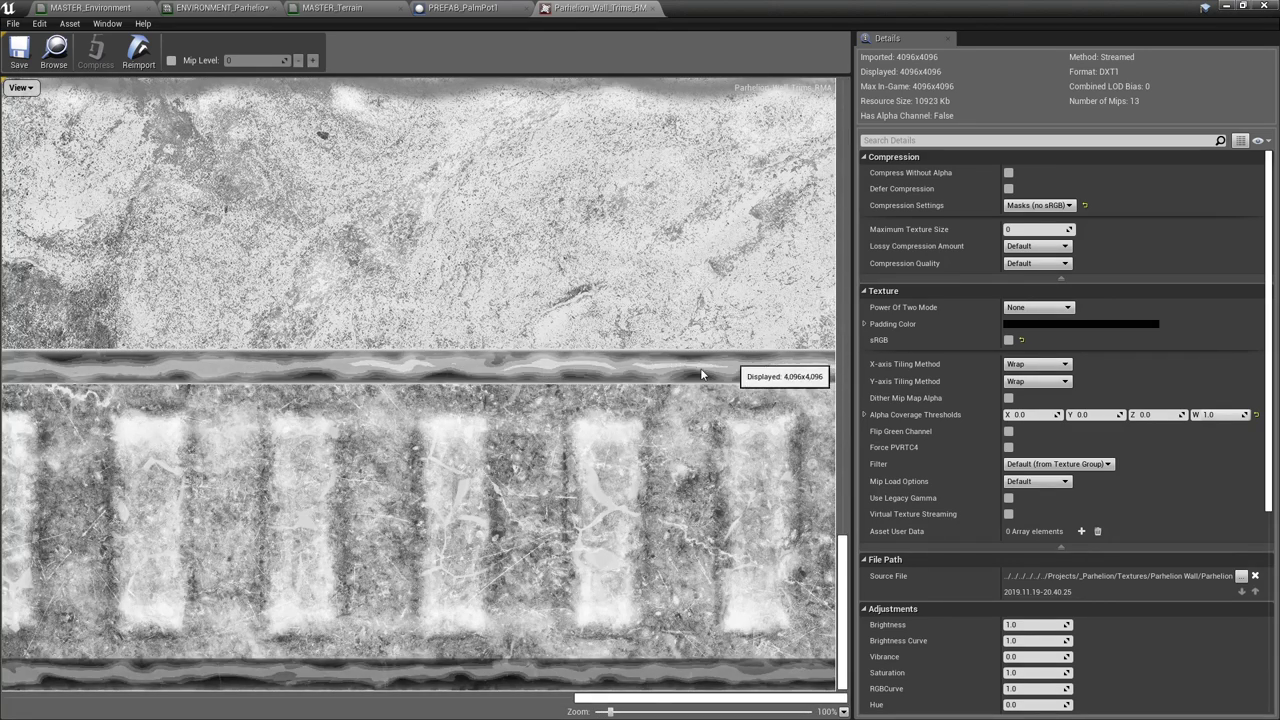
scroll(569, 447, "down", 2)
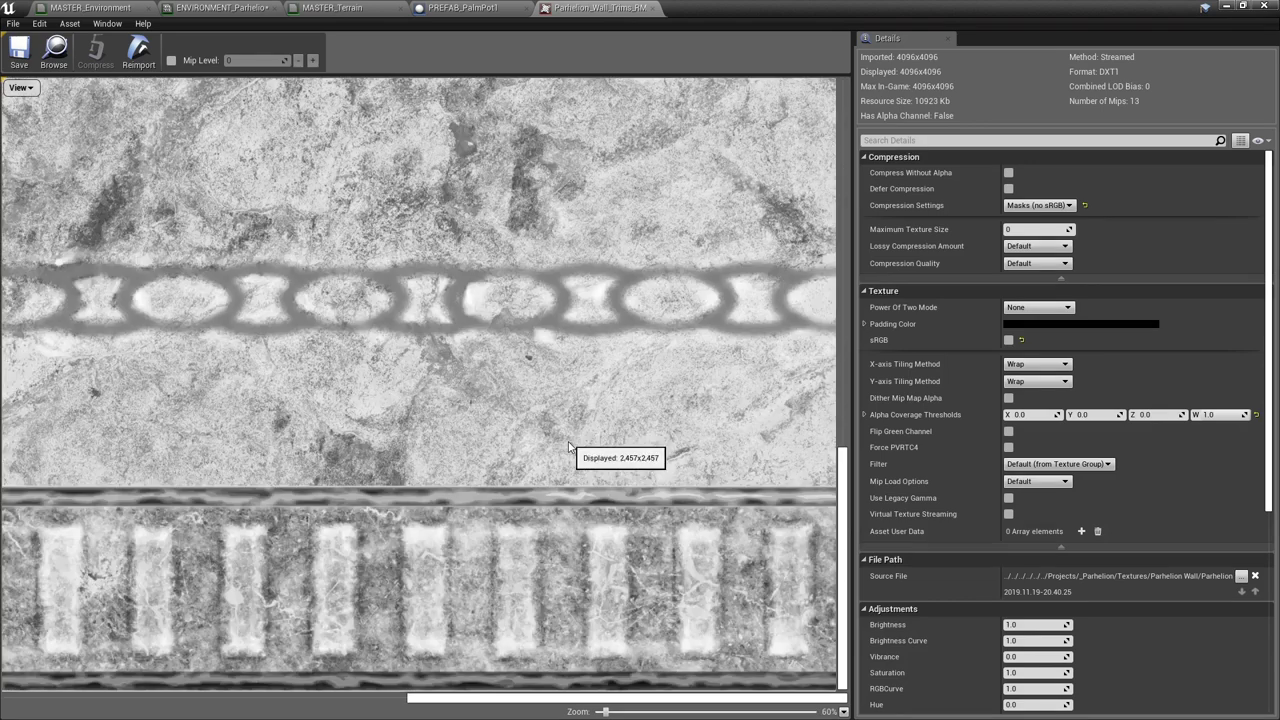
scroll(560, 445, "down", 2)
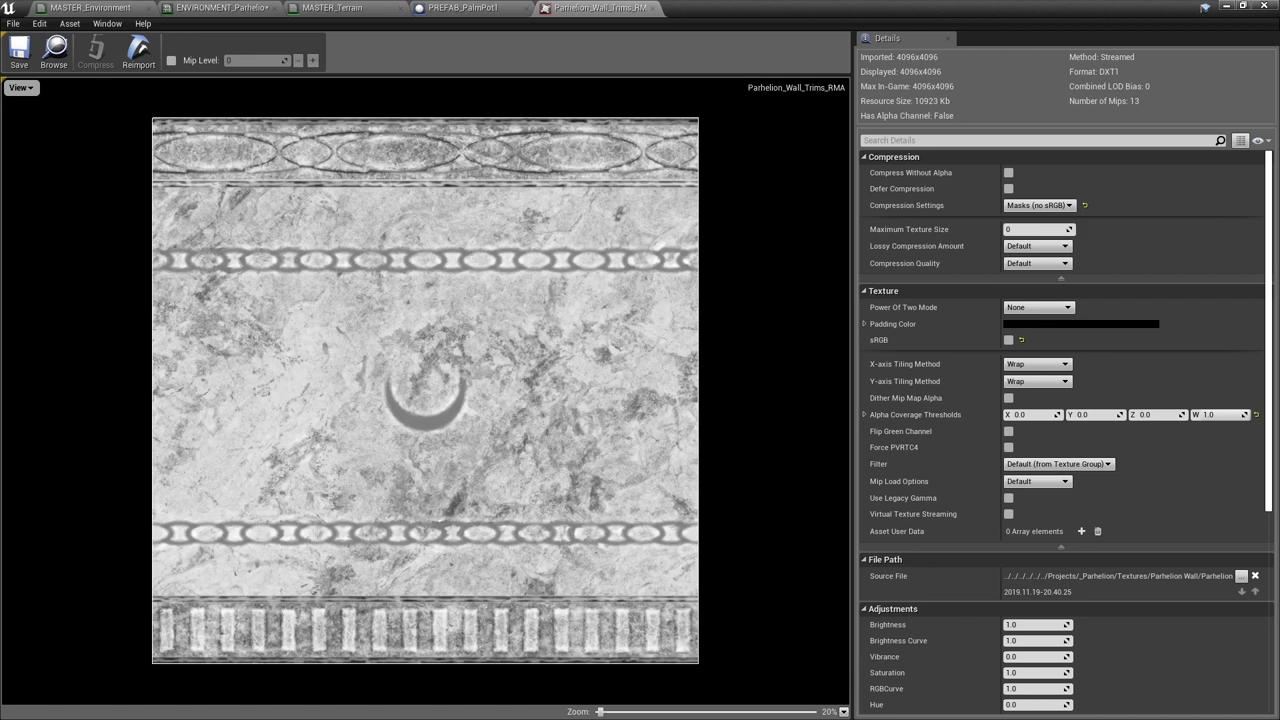
- Isolate the texture's blue channel and examine the horizontal trim bands and chain details
left_click(36, 88)
left_click(30, 114)
left_click(22, 87)
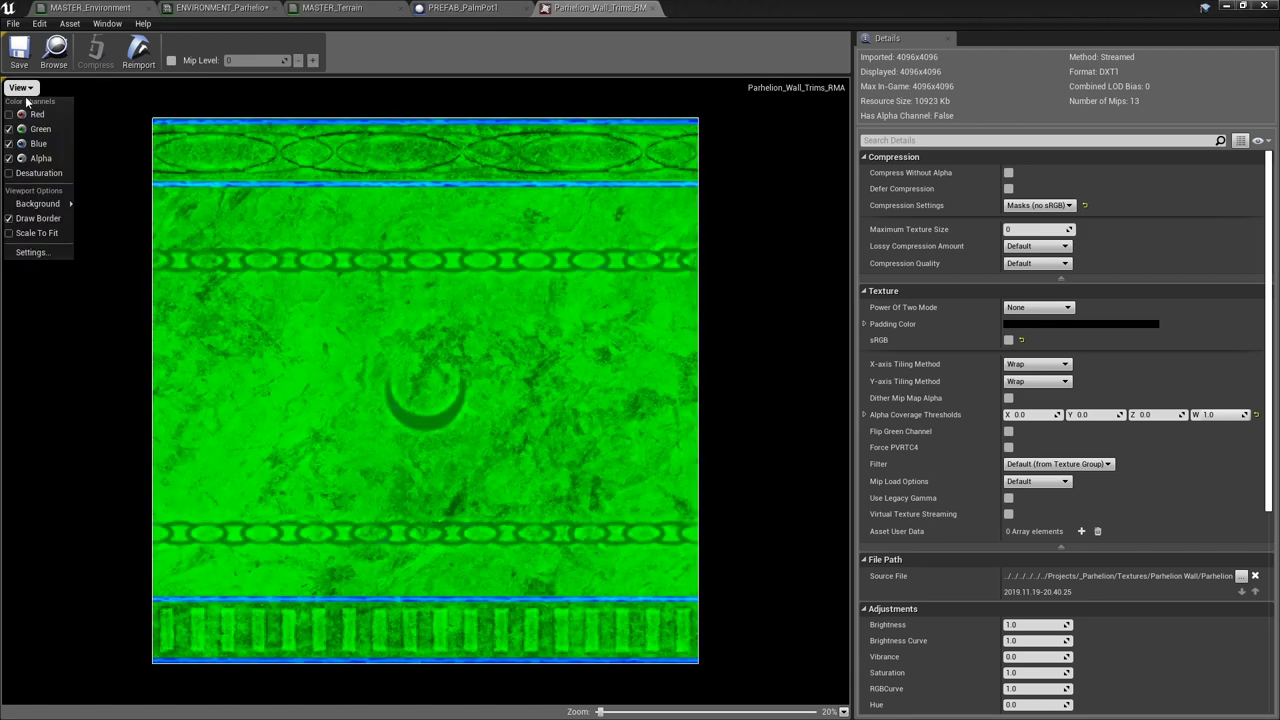
left_click(28, 130)
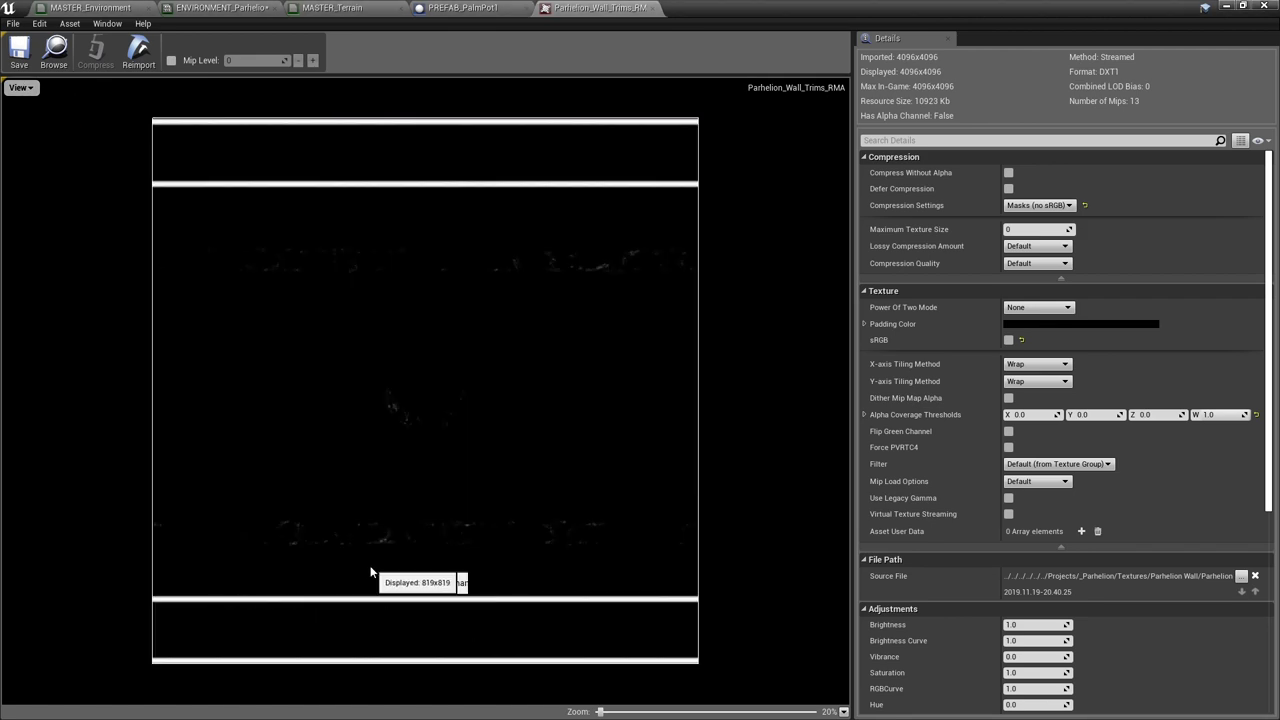
scroll(304, 455, "up", 3)
scroll(289, 300, "down", 1)
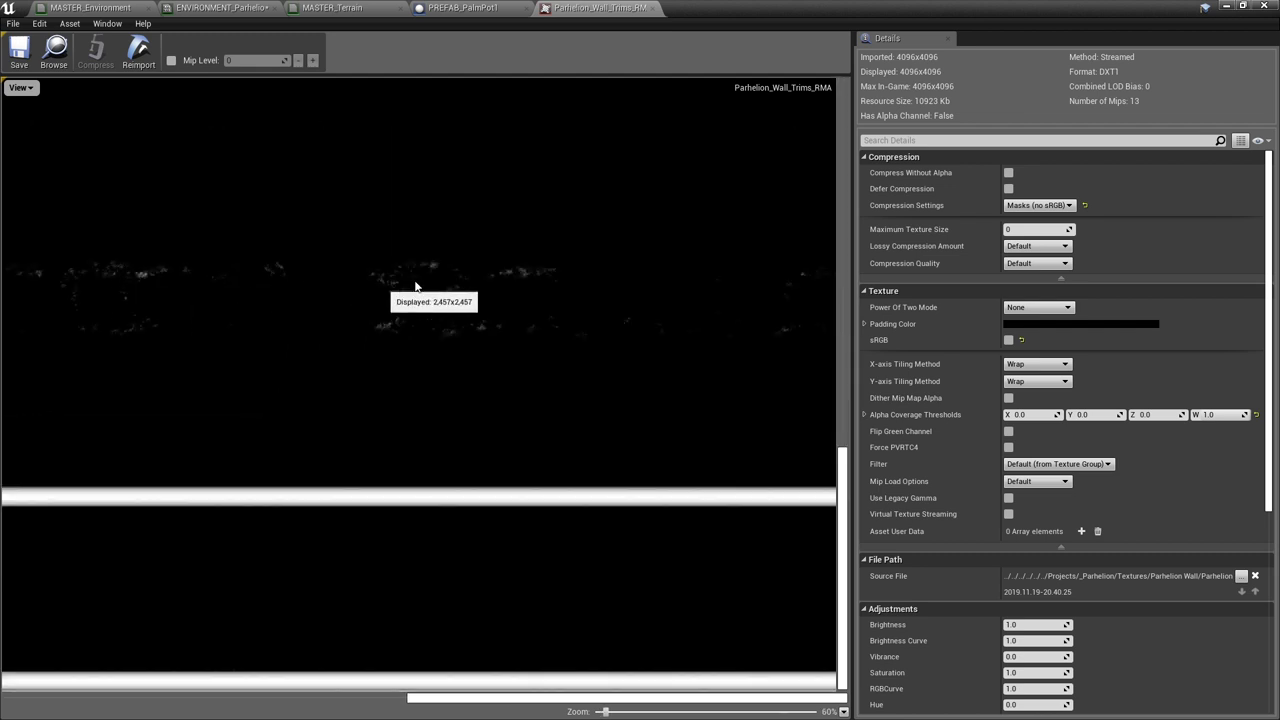
scroll(497, 300, "down", 2)
scroll(486, 288, "down", 1)
scroll(410, 135, "up", 3)
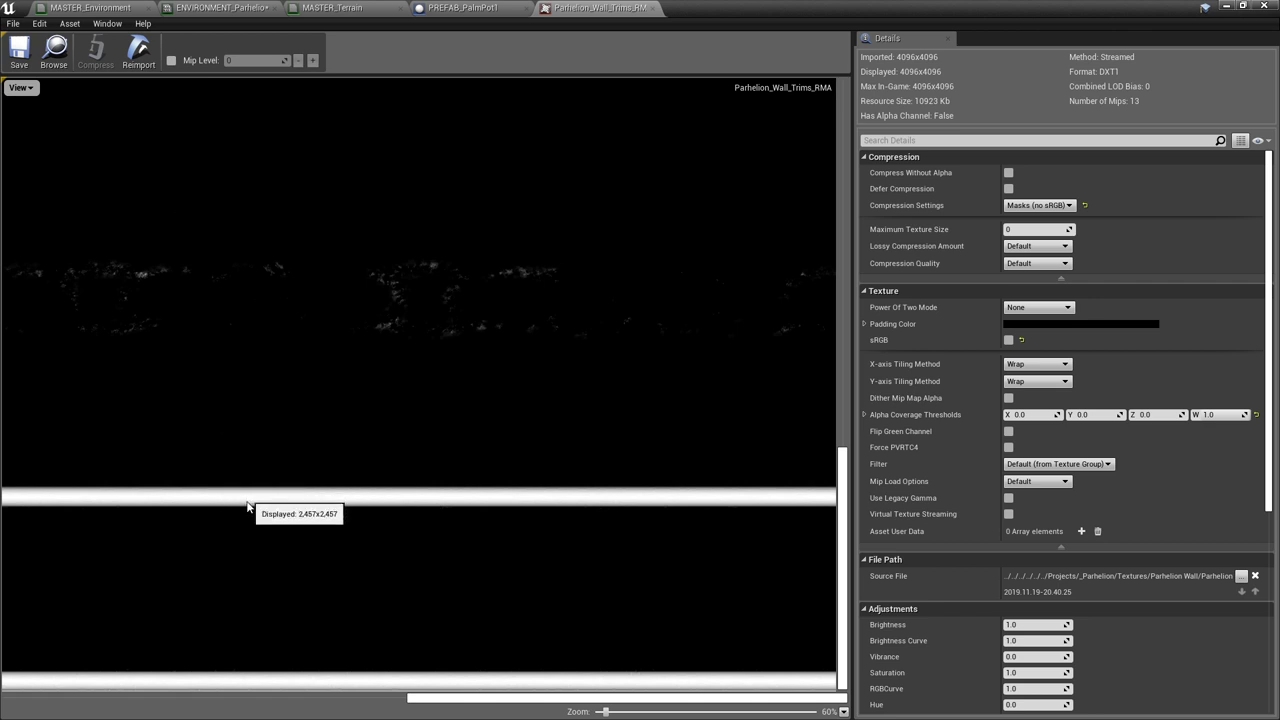
- Isolate the texture's red channel and zoom out to 1%
left_click(20, 87)
left_click(38, 129)
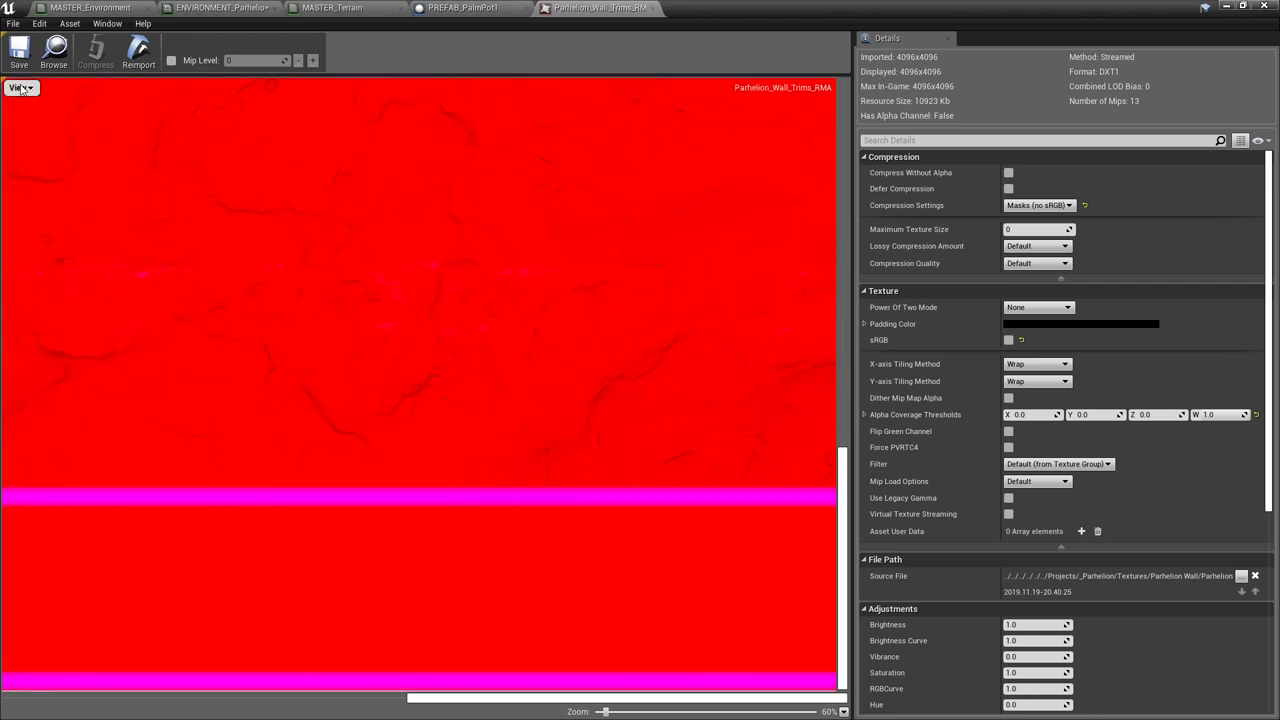
left_click(20, 87)
left_click(38, 159)
scroll(423, 375, "down", 3)
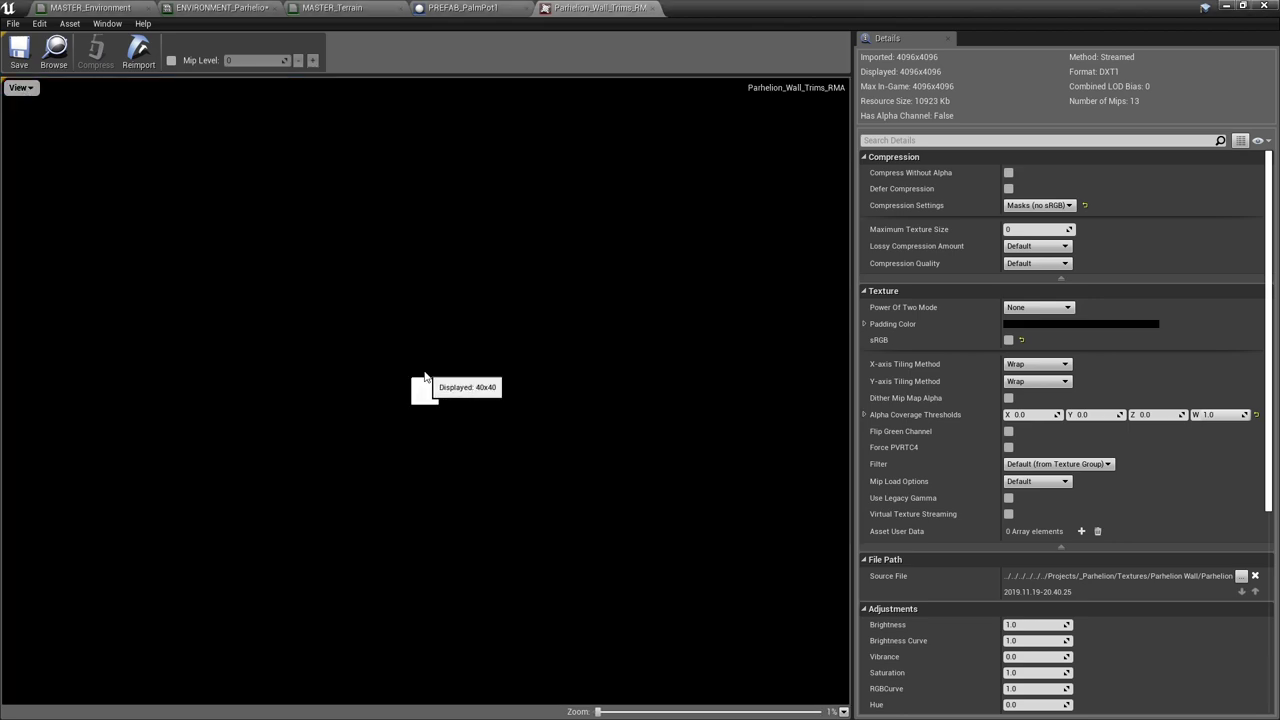
- Examine the wall detail in the texture's red channel and bring up its color channel options
scroll(423, 375, "down", 3)
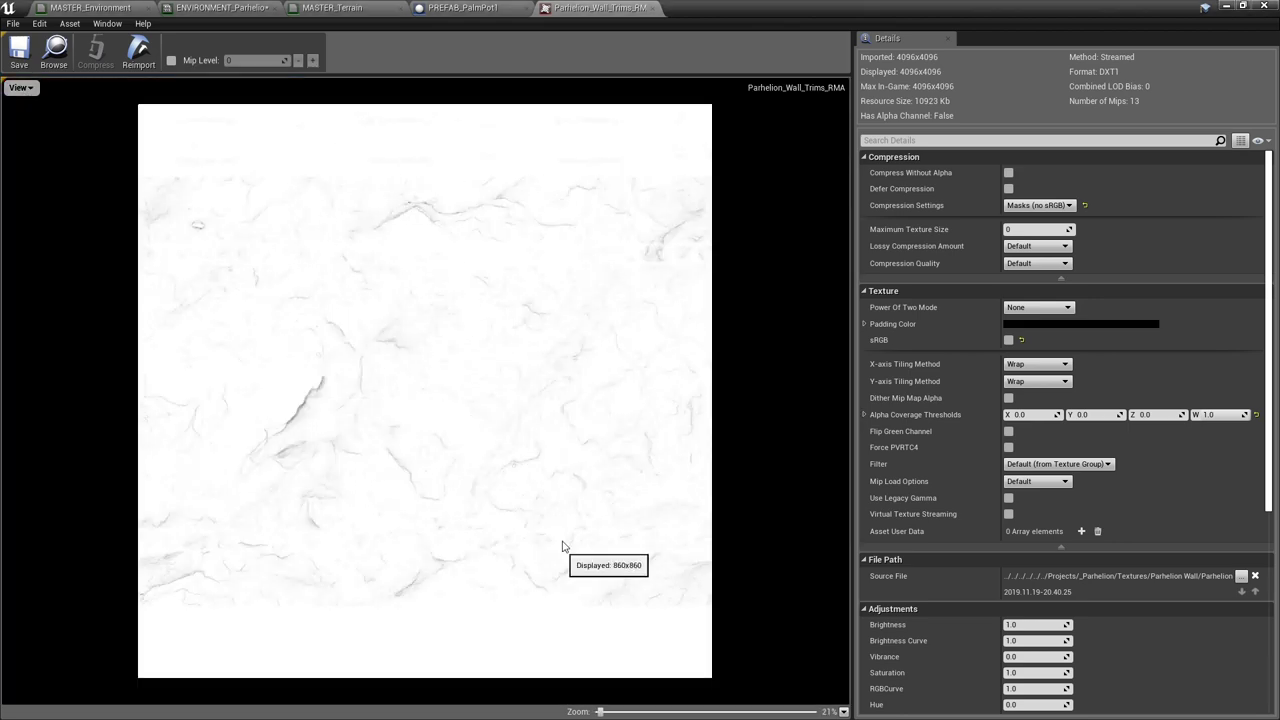
left_click(20, 87)
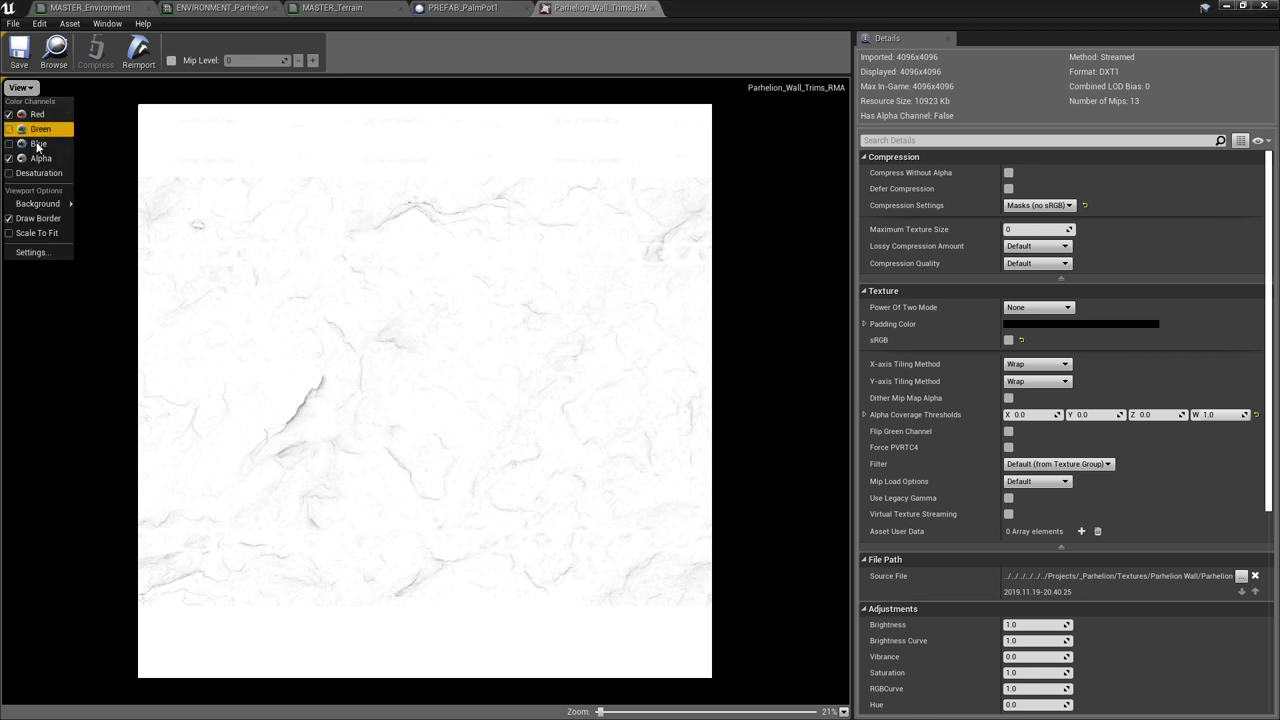
- Open the PrimaryTextureInput material function from its node in the MASTER_Environment material graph
left_click(712, 14)
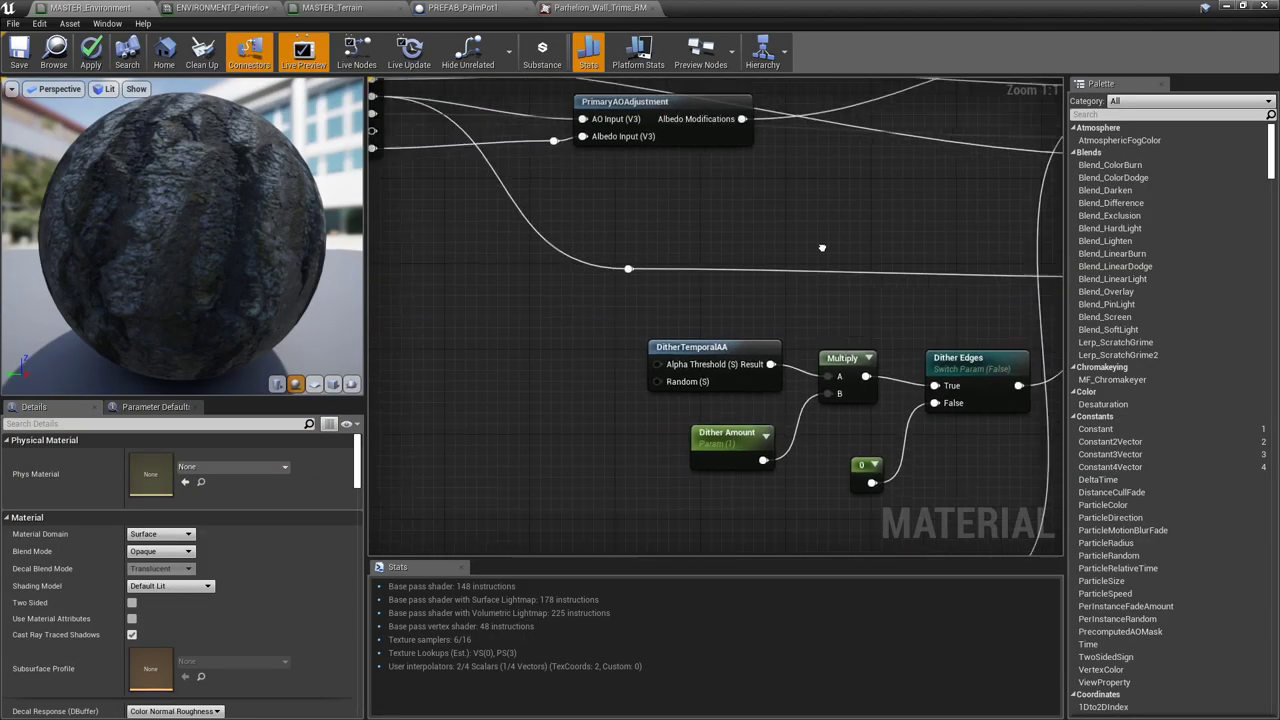
right_click_drag(488, 316, 752, 511)
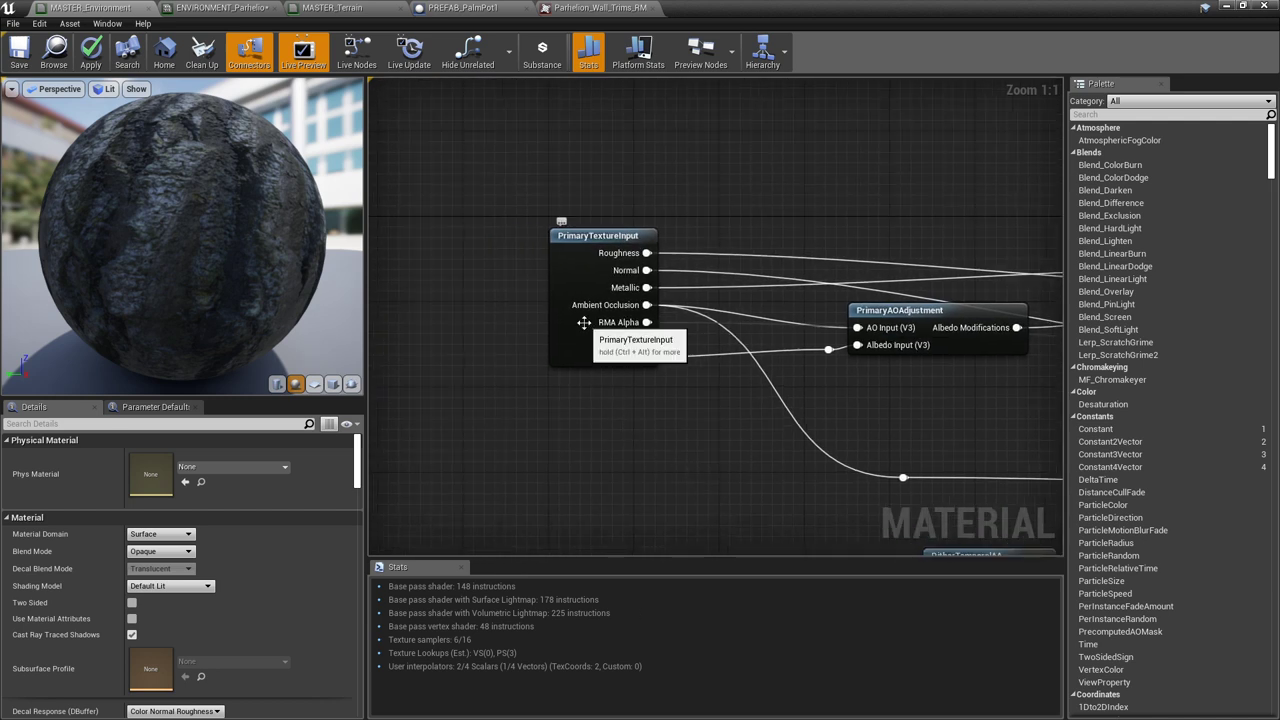
double_click(584, 322)
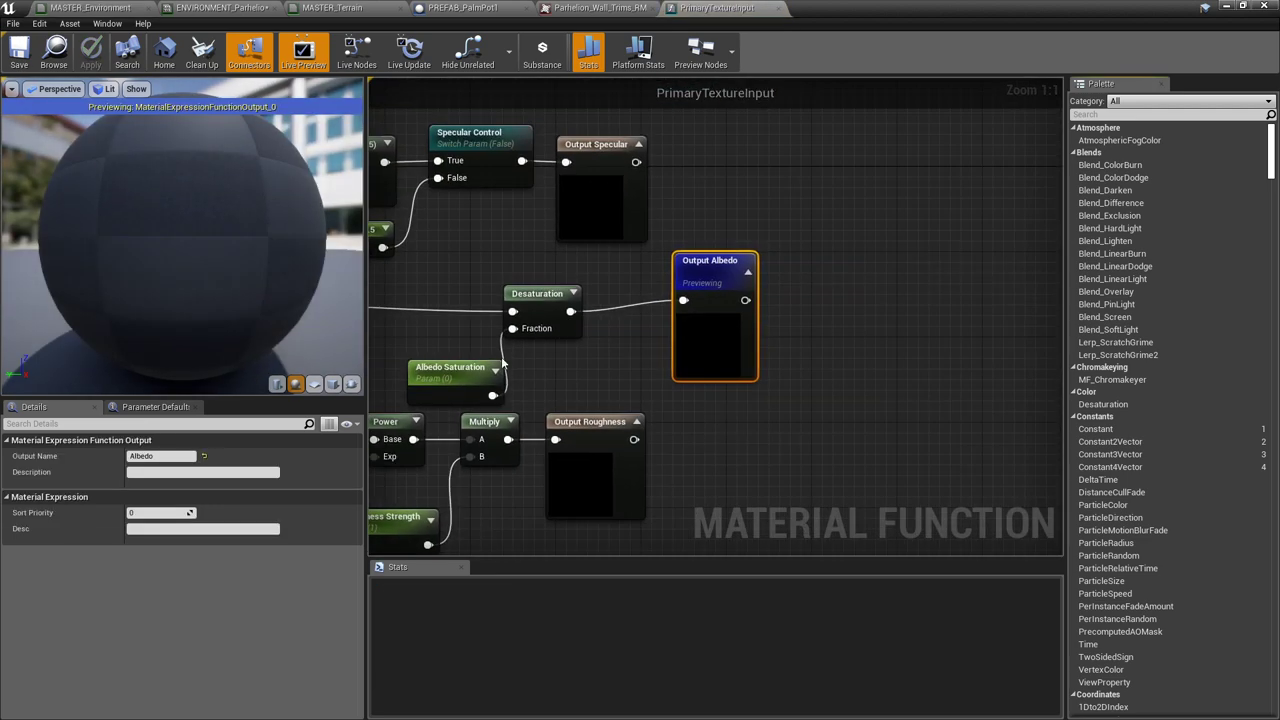
- Survey the function graph between the Output Albedo node and the Albedo, RMA and Normal texture parameters
right_click_drag(502, 362, 1062, 262)
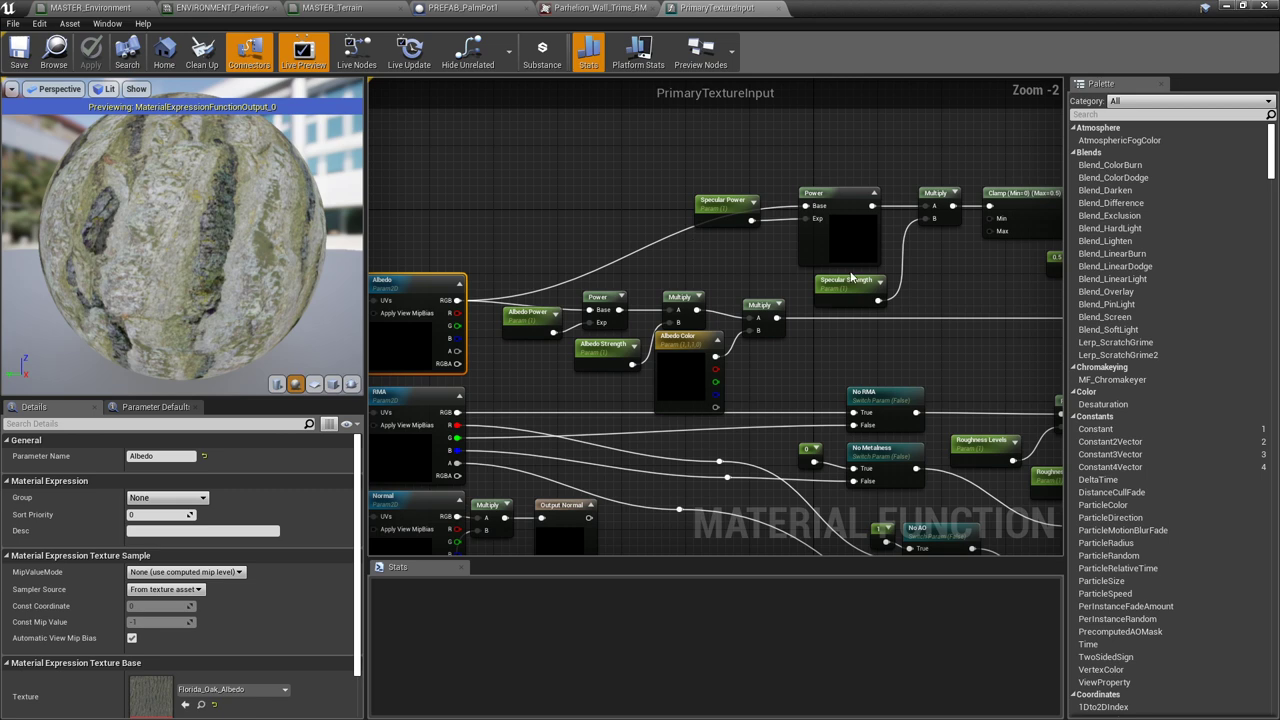
right_click_drag(851, 277, 306, 249)
left_click(760, 258)
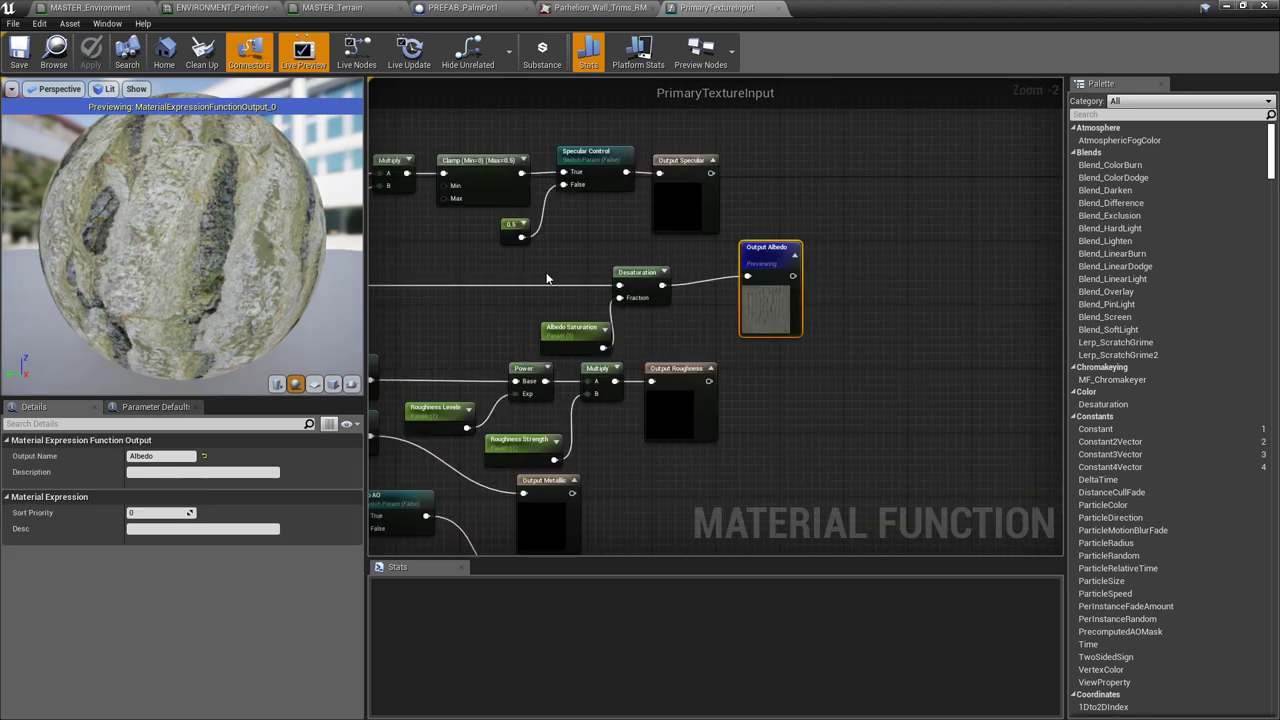
right_click_drag(527, 280, 895, 205)
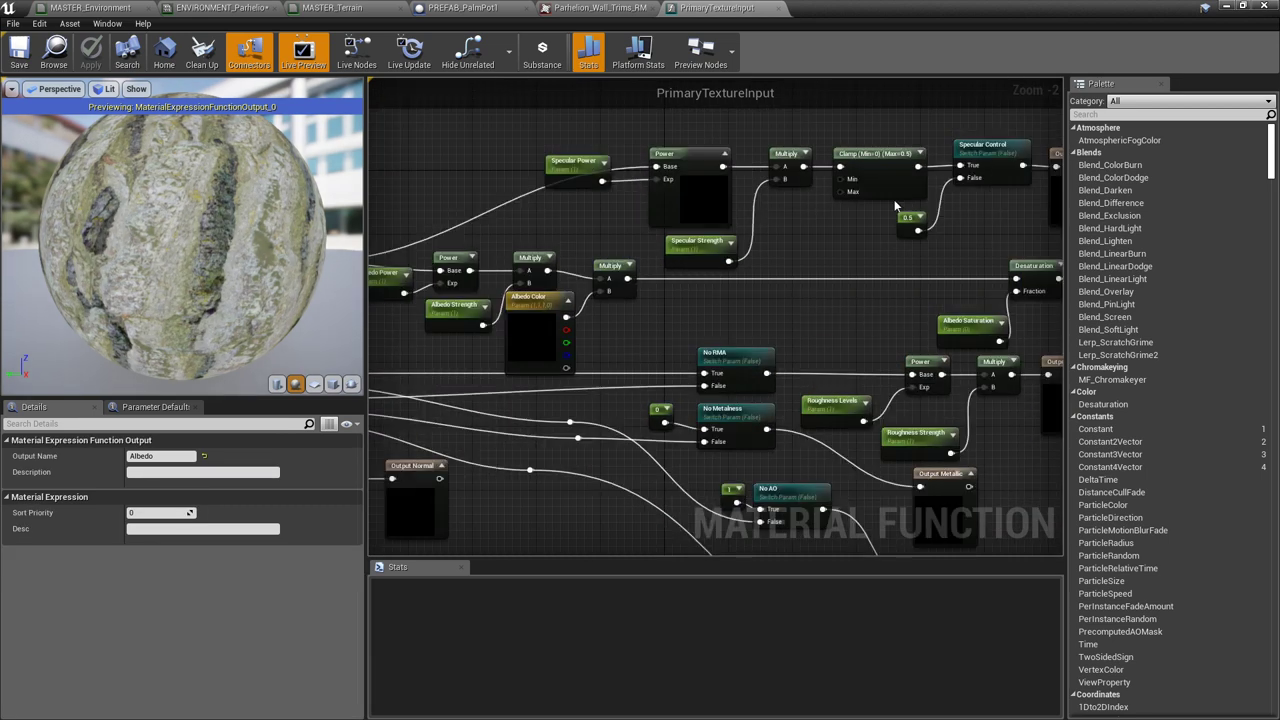
right_click_drag(738, 230, 957, 263)
right_click_drag(882, 291, 892, 236)
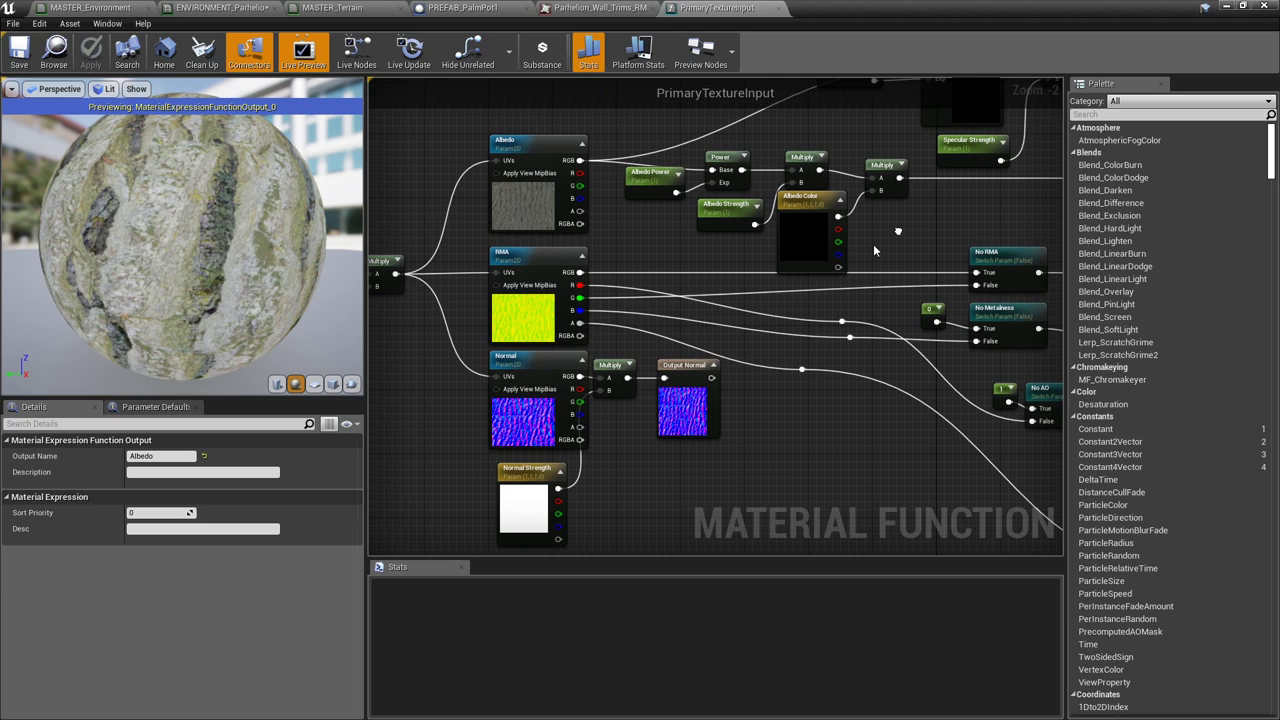
- Trace the RMA texture's red channel through the No AO switch and its constant 1 to the Ambient Occlusion output
left_click(494, 268)
scroll(494, 268, "up", 2)
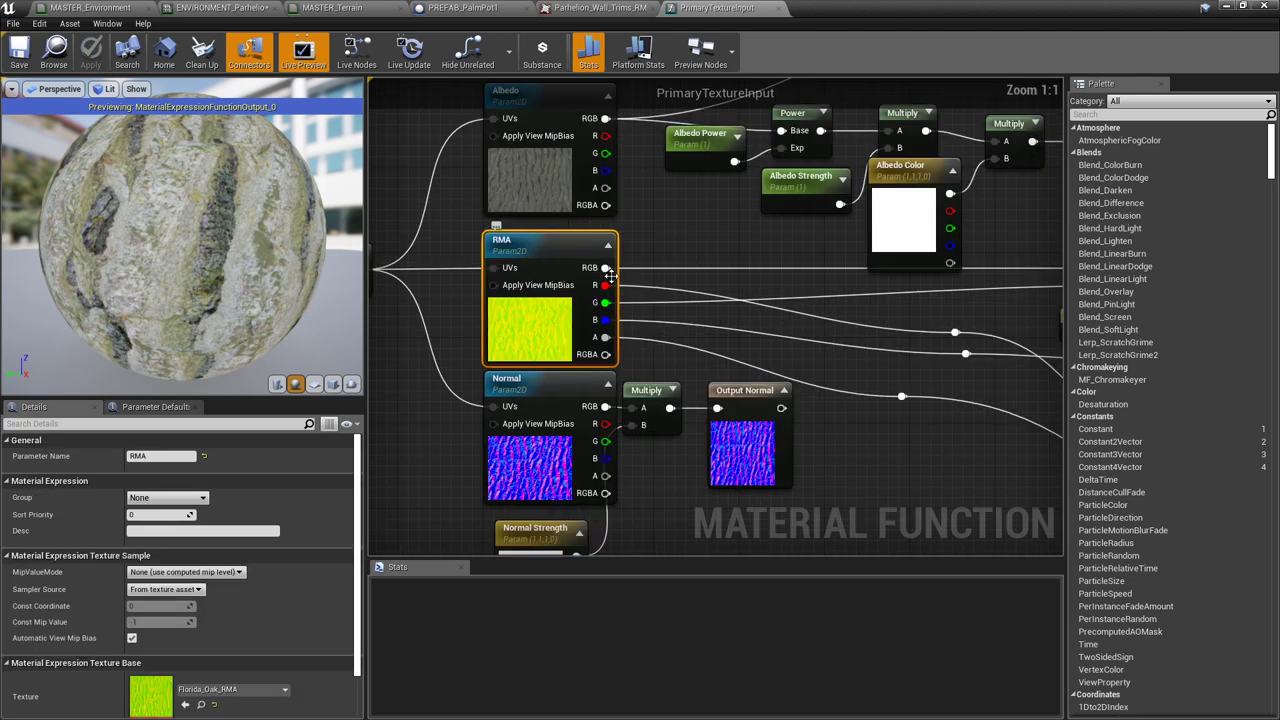
right_click_drag(892, 354, 416, 230)
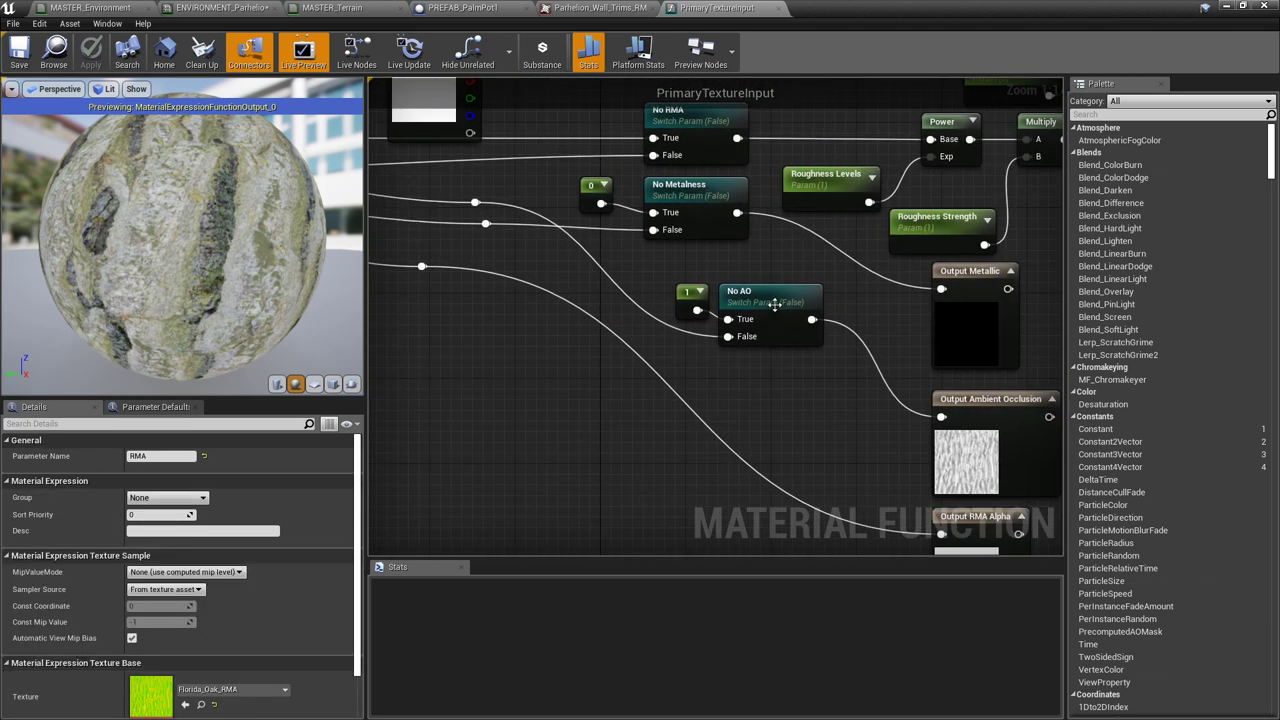
left_click(774, 303)
right_click_drag(774, 303, 646, 273)
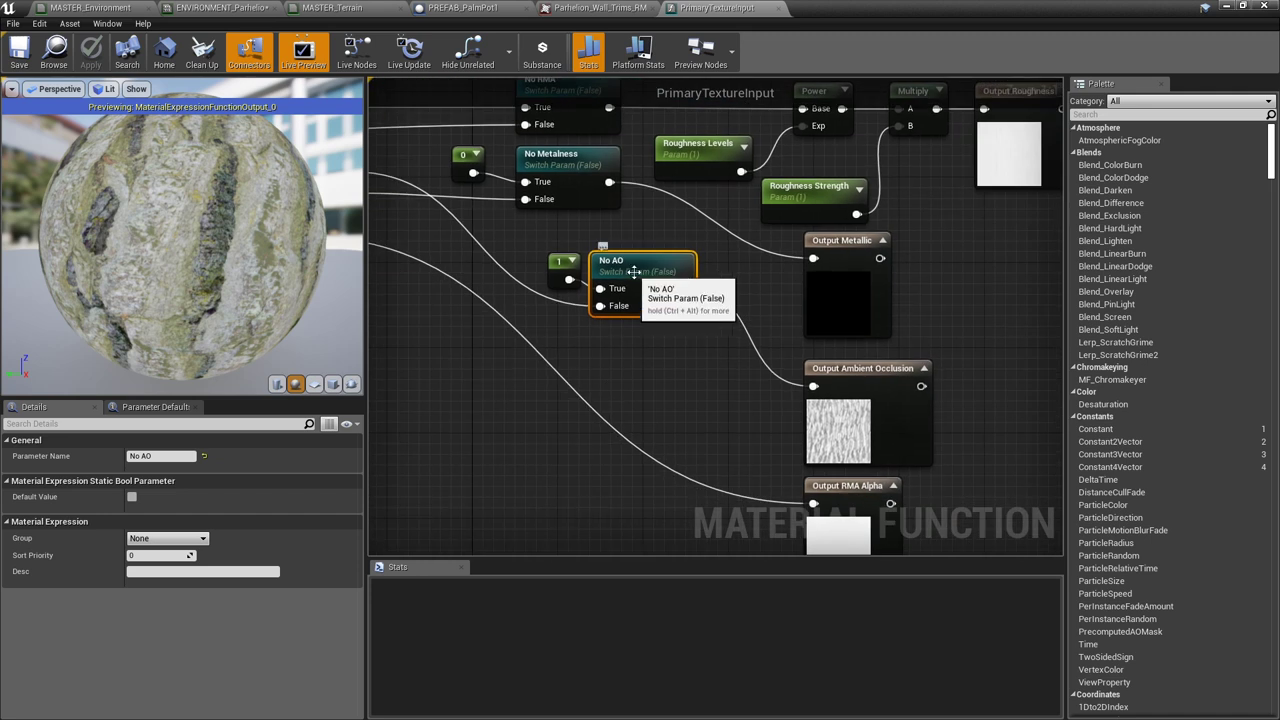
left_click(561, 265)
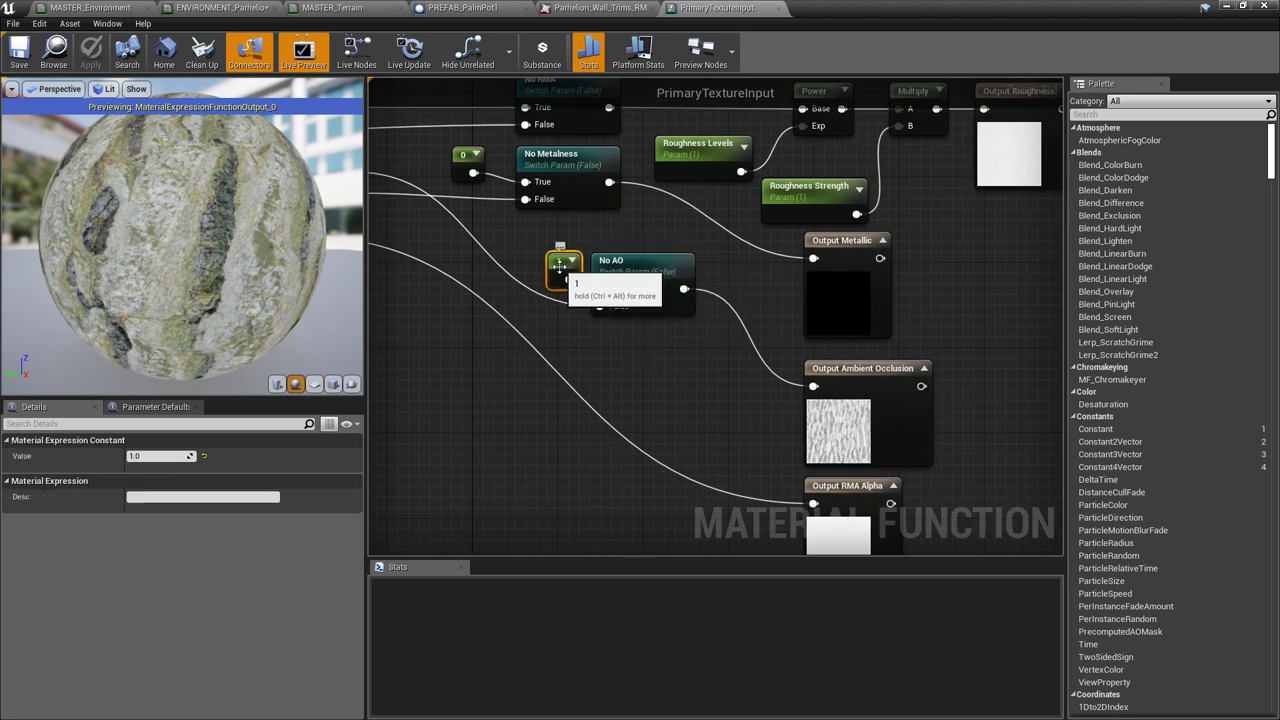
left_click(653, 308)
right_click_drag(733, 375, 506, 280)
left_click(654, 314)
right_click_drag(442, 308, 917, 463)
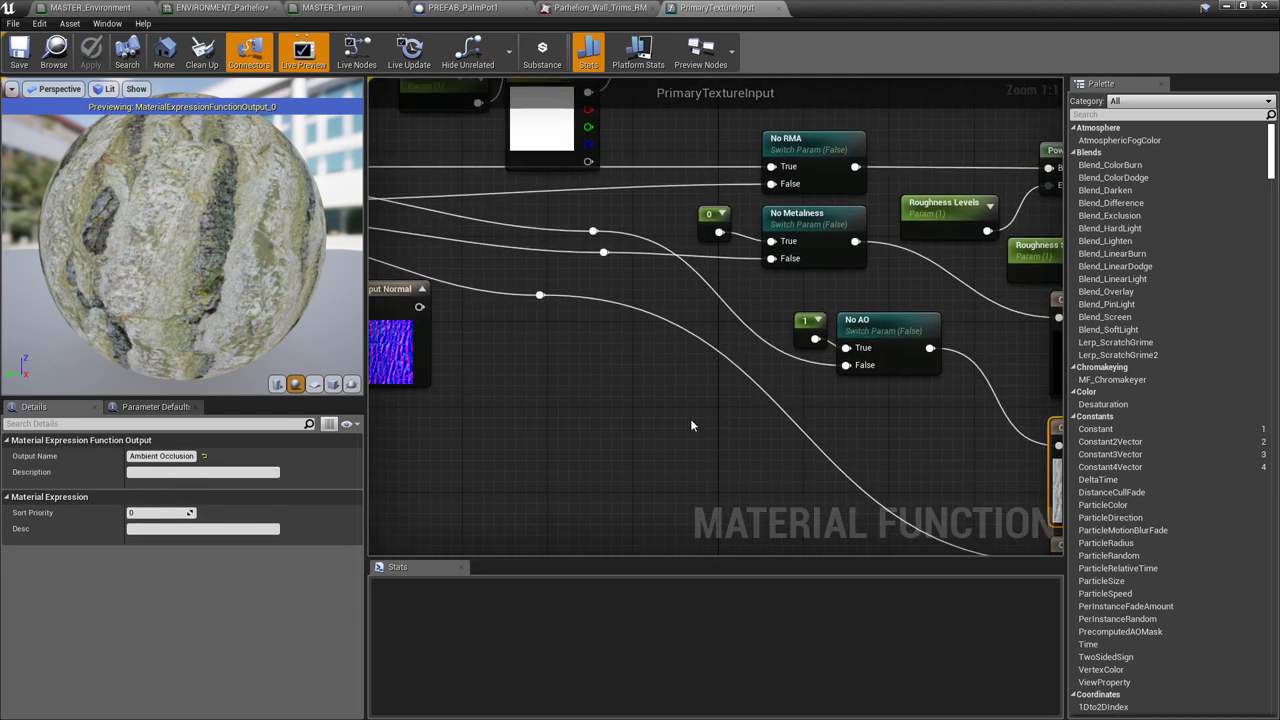
- Inspect the No RMA switch and follow its incoming wires back to the RMA texture parameter
right_click_drag(690, 425, 895, 458)
left_click(511, 264)
right_click_drag(880, 281, 393, 304)
left_click(621, 220)
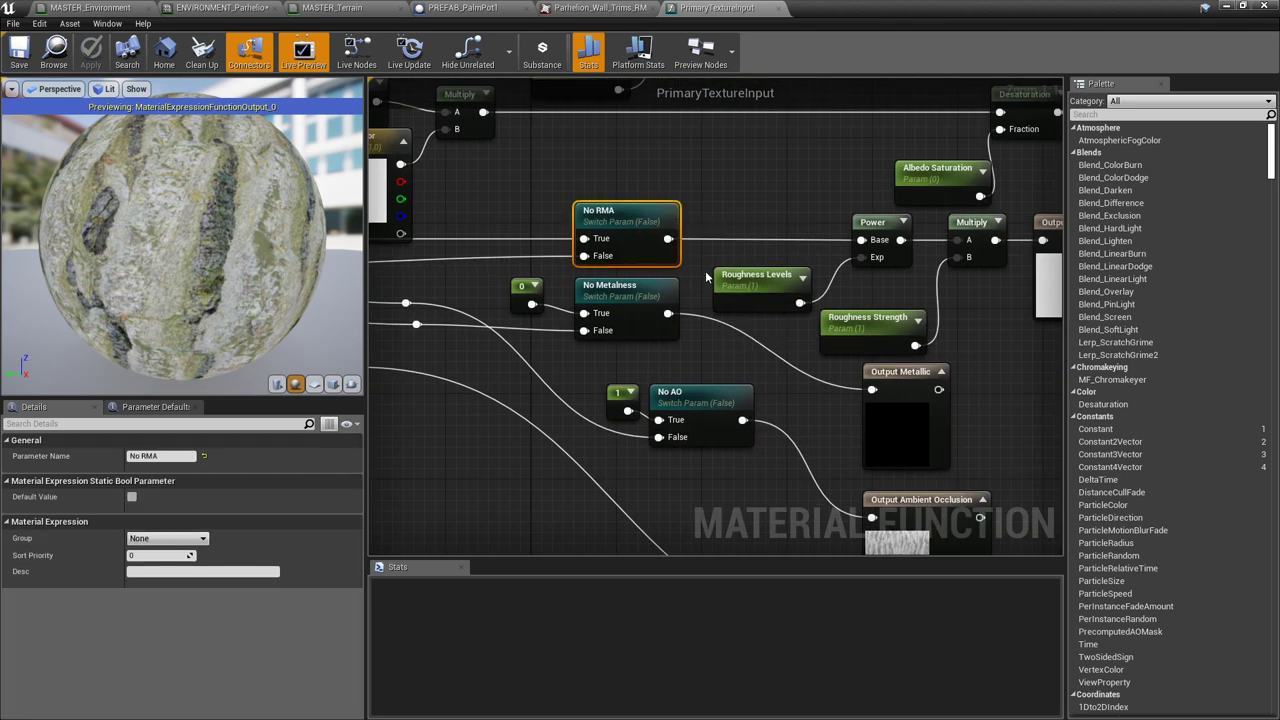
right_click_drag(670, 260, 975, 342)
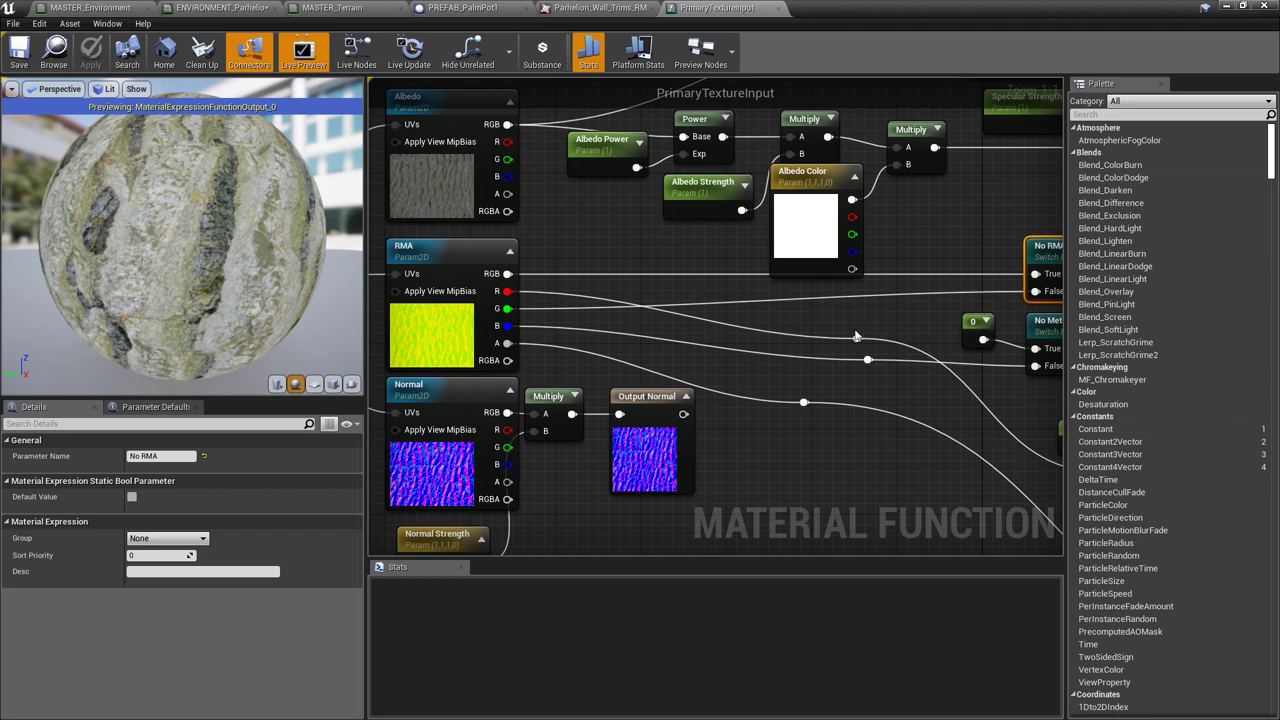
right_click_drag(856, 336, 738, 358)
right_click_drag(700, 271, 938, 235)
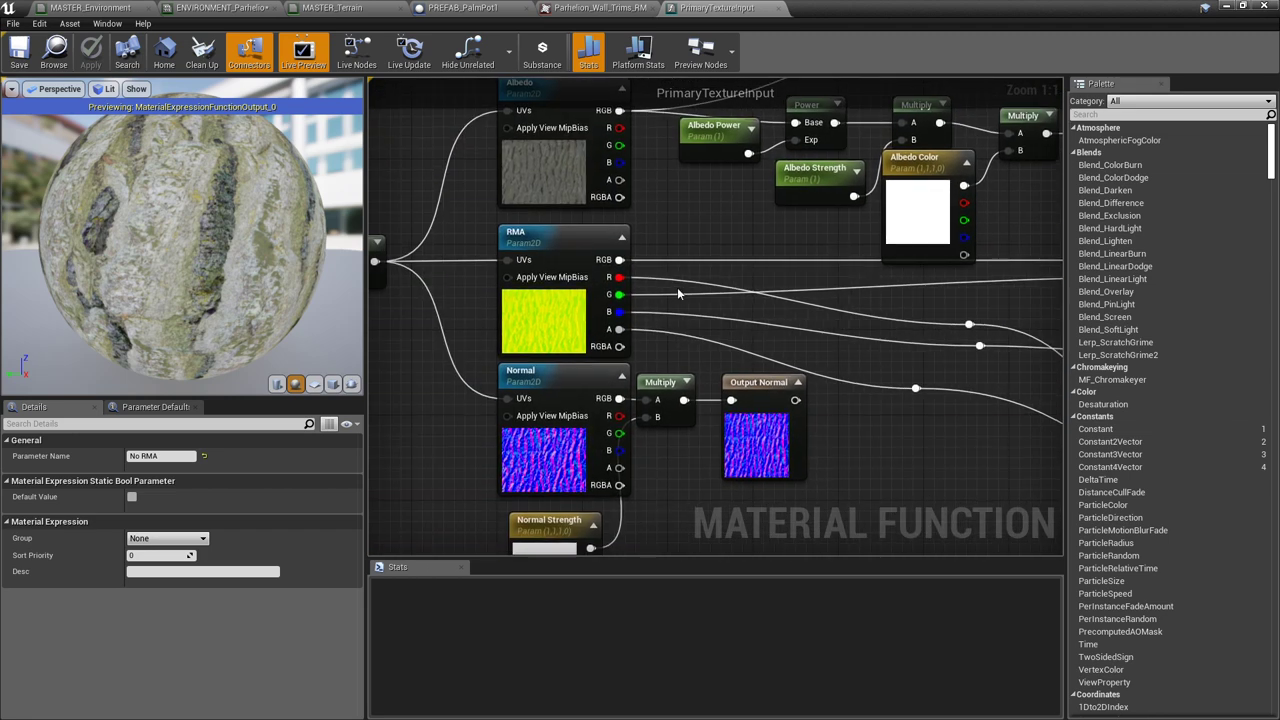
right_click_drag(876, 298, 629, 310)
right_click_drag(531, 325, 688, 330)
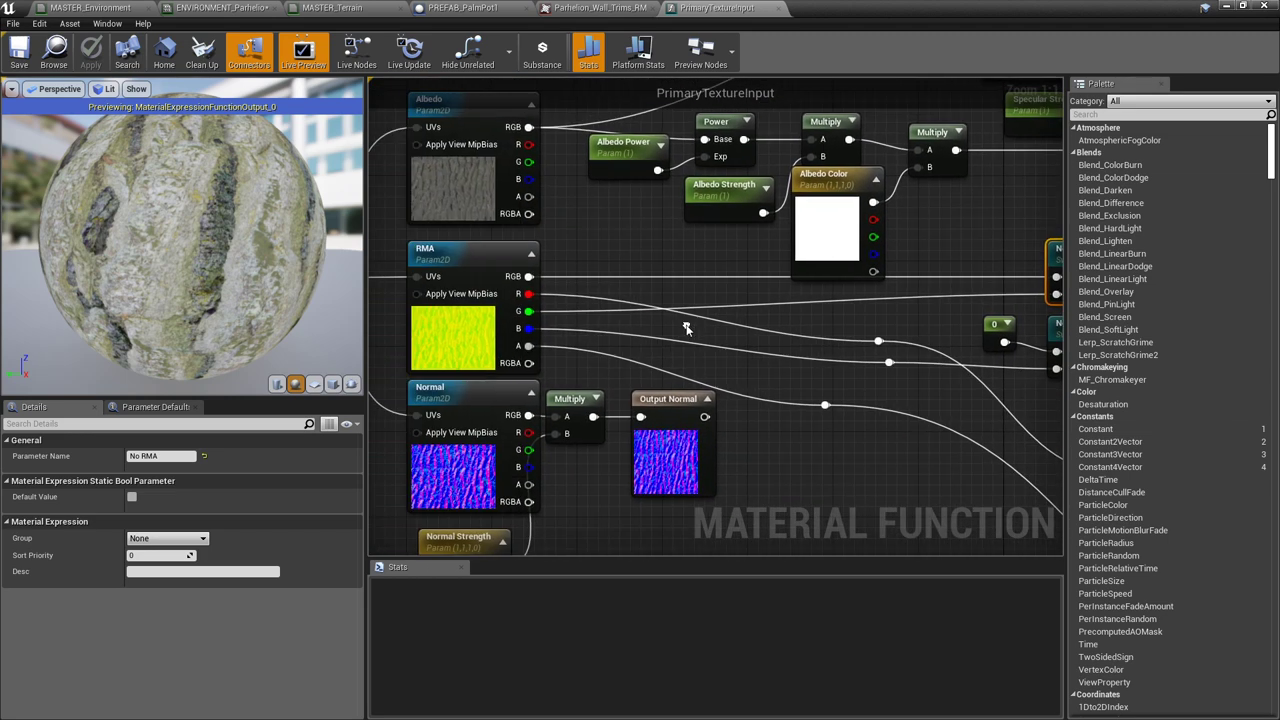
- Compare the RMA texture's RGB and green connections with the True and False inputs of the No RMA switch
left_click(465, 322)
right_click_drag(935, 302, 728, 310)
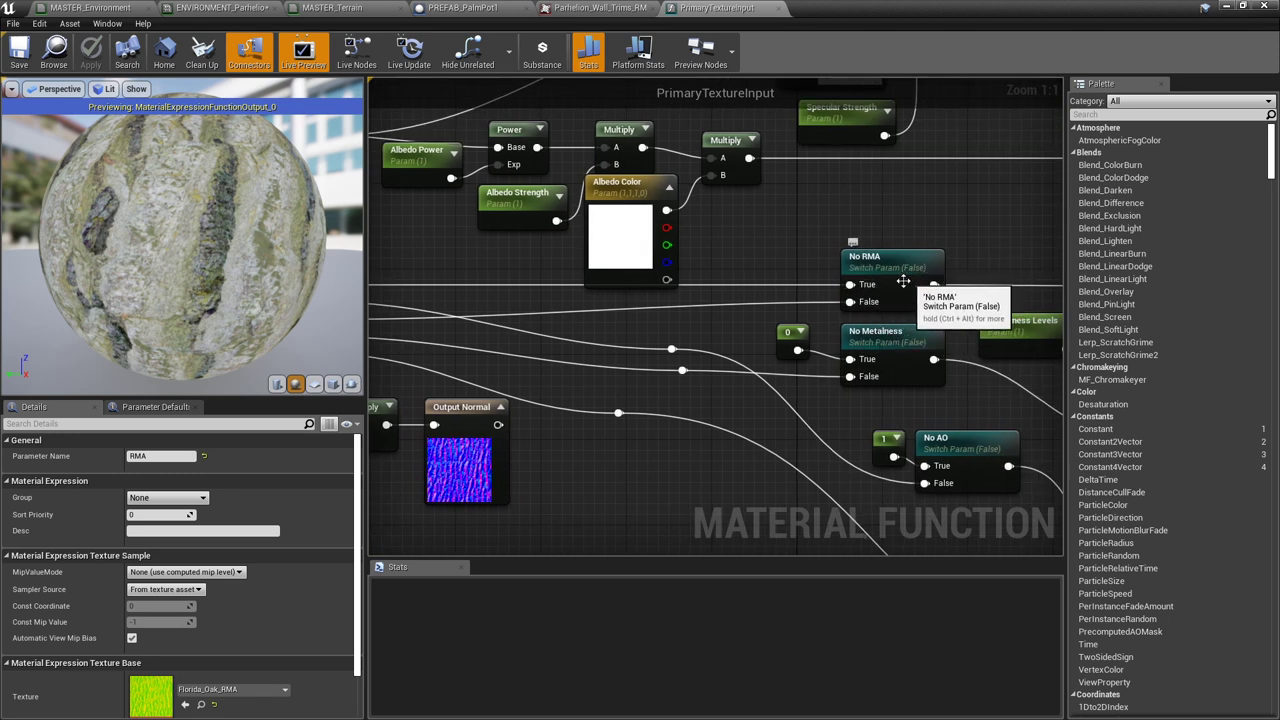
left_click(911, 301)
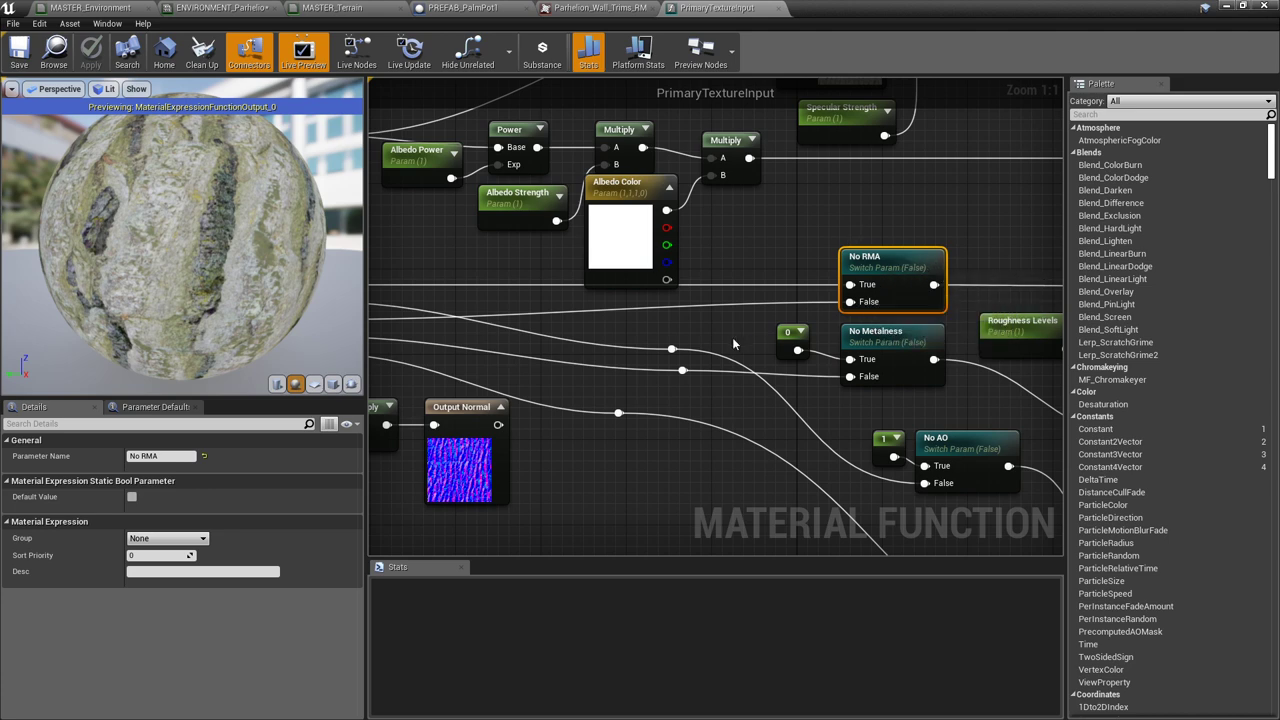
right_click_drag(732, 343, 972, 363)
left_click(495, 318)
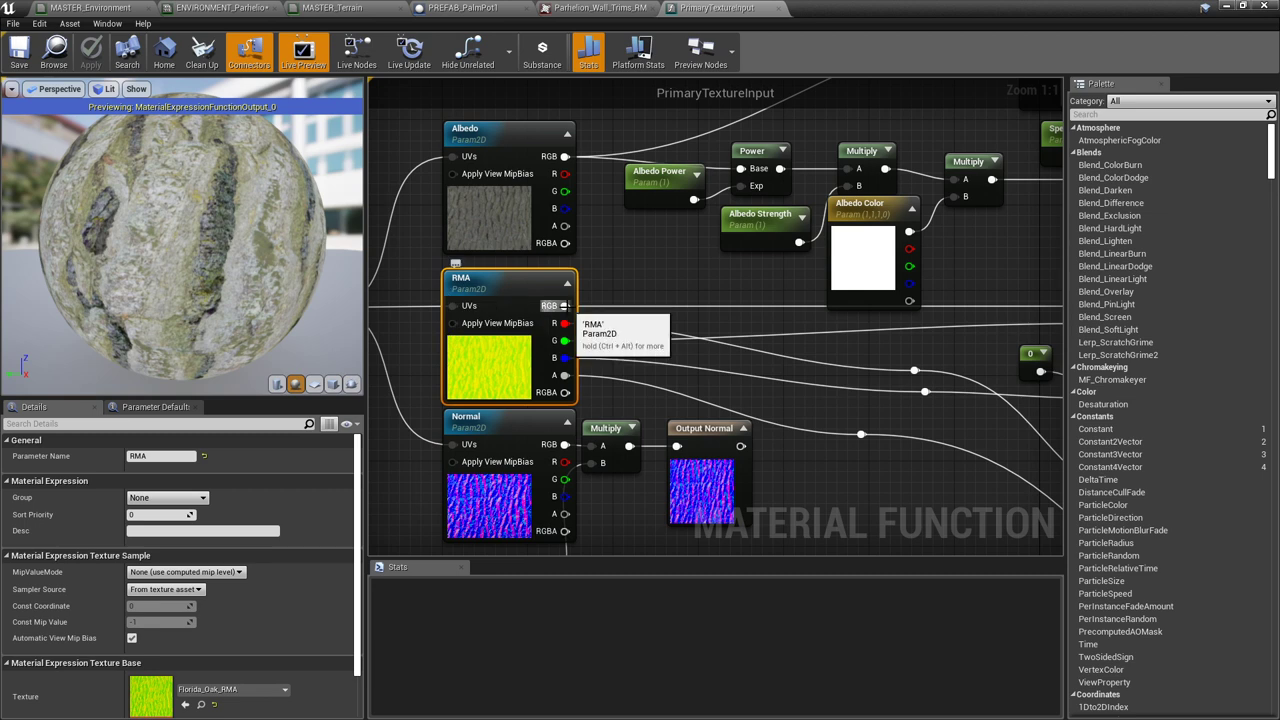
right_click_drag(943, 345, 688, 368)
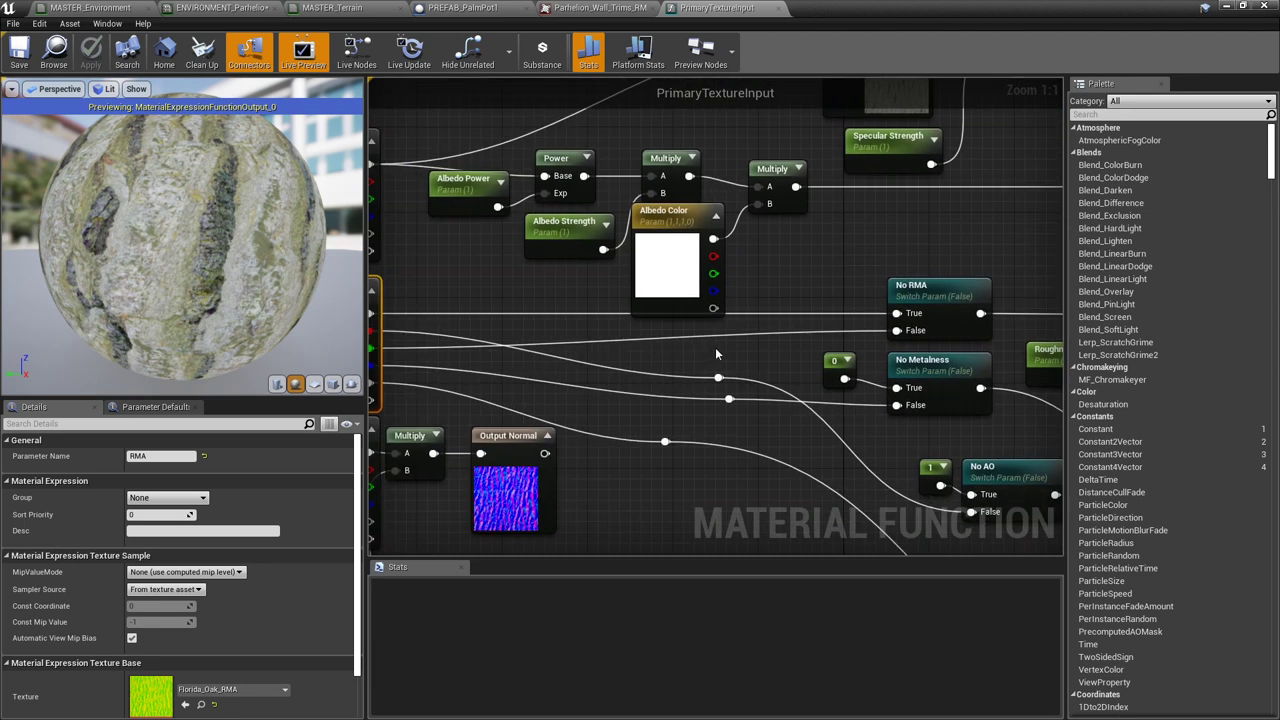
- Inspect the Roughness Levels and Roughness Strength parameters and the Power and Multiply nodes they feed
right_click_drag(841, 314, 668, 265)
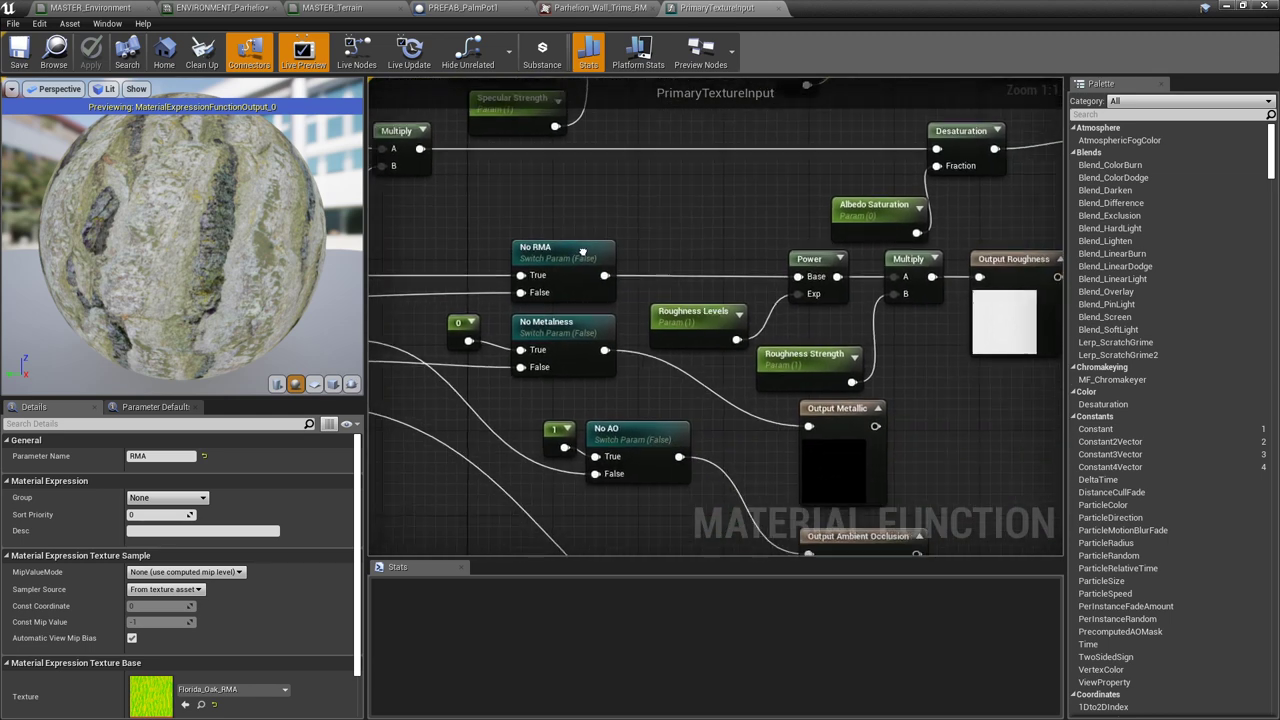
left_click_drag(674, 244, 906, 369)
right_click_drag(906, 369, 824, 392)
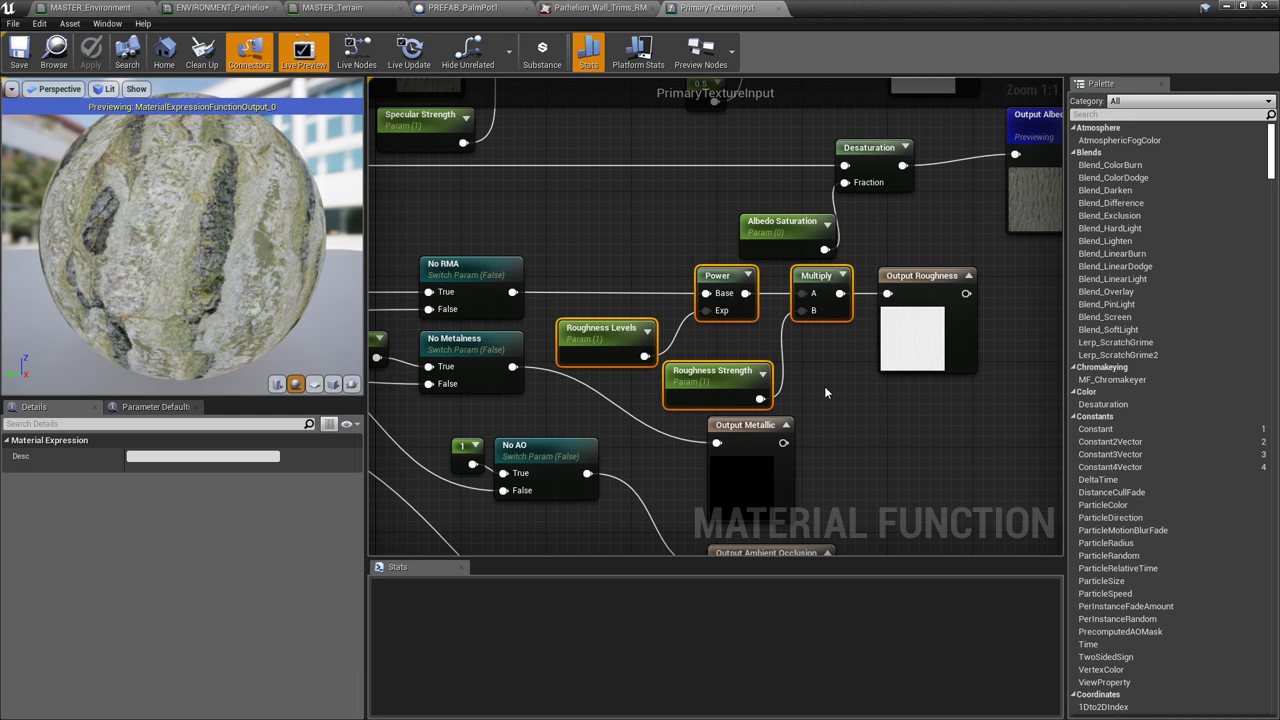
left_click(600, 337)
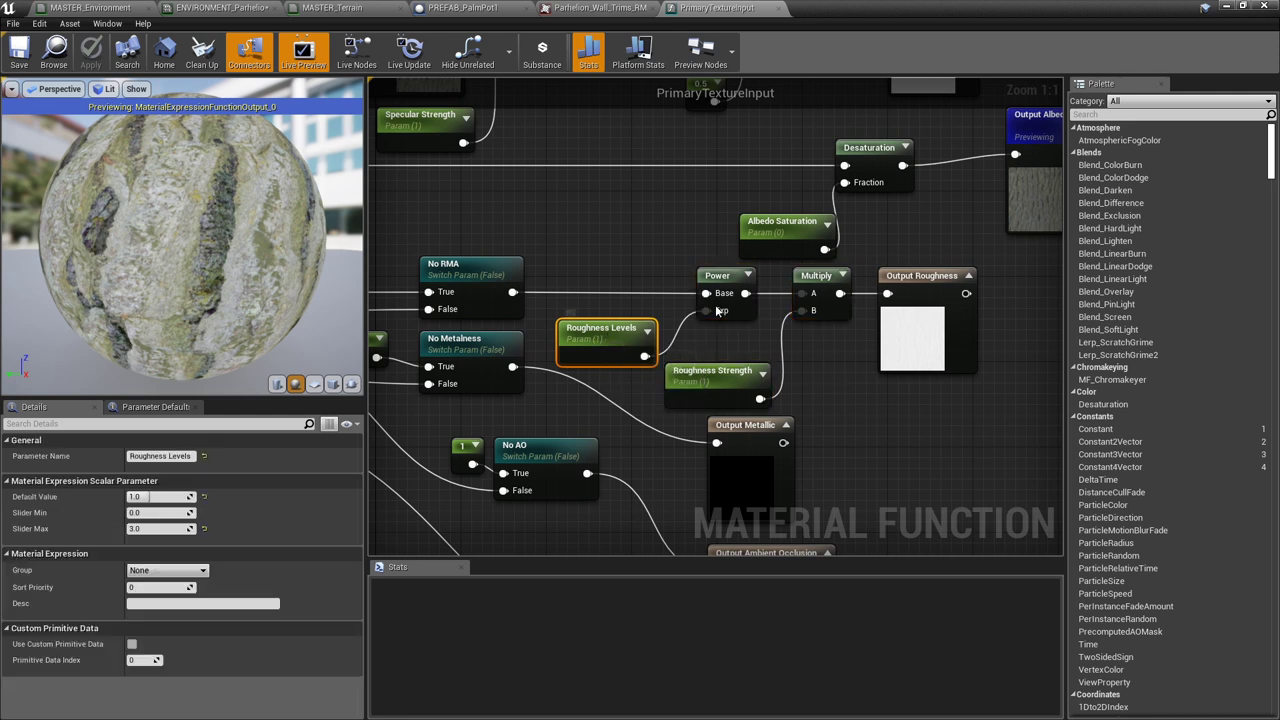
left_click(735, 277)
left_click(626, 326)
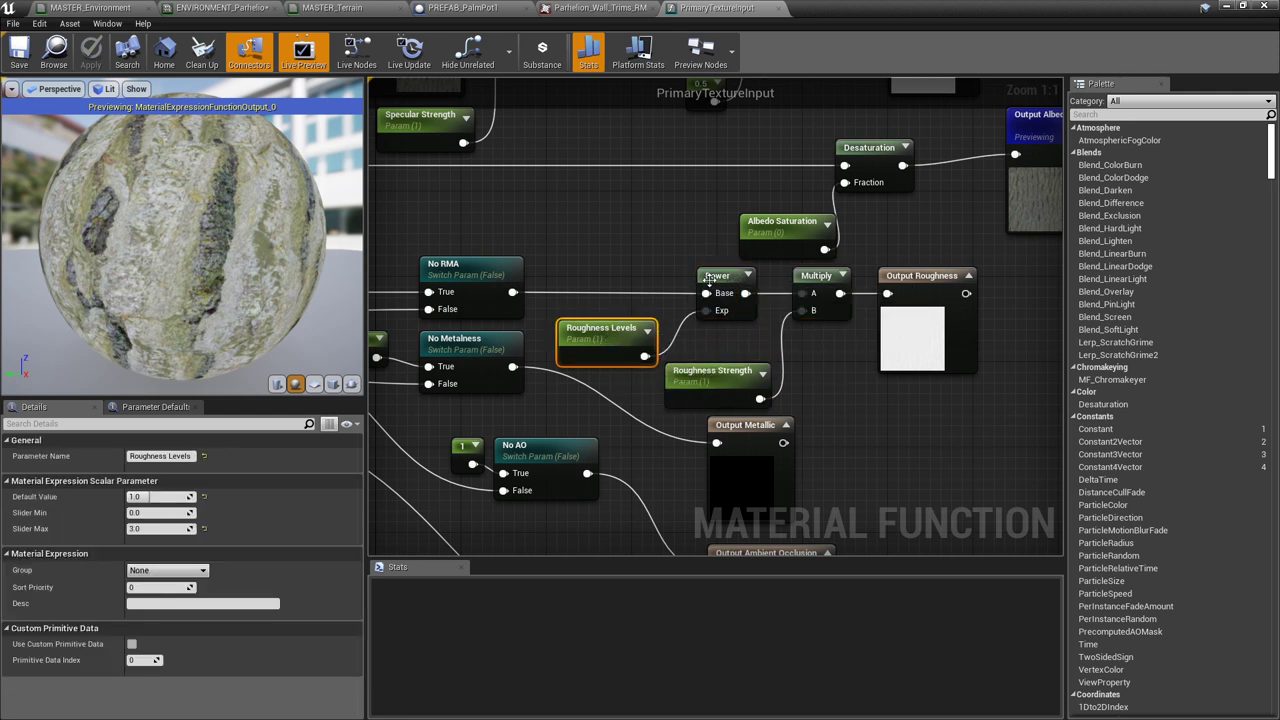
left_click(722, 390)
left_click(816, 278)
left_click(740, 378)
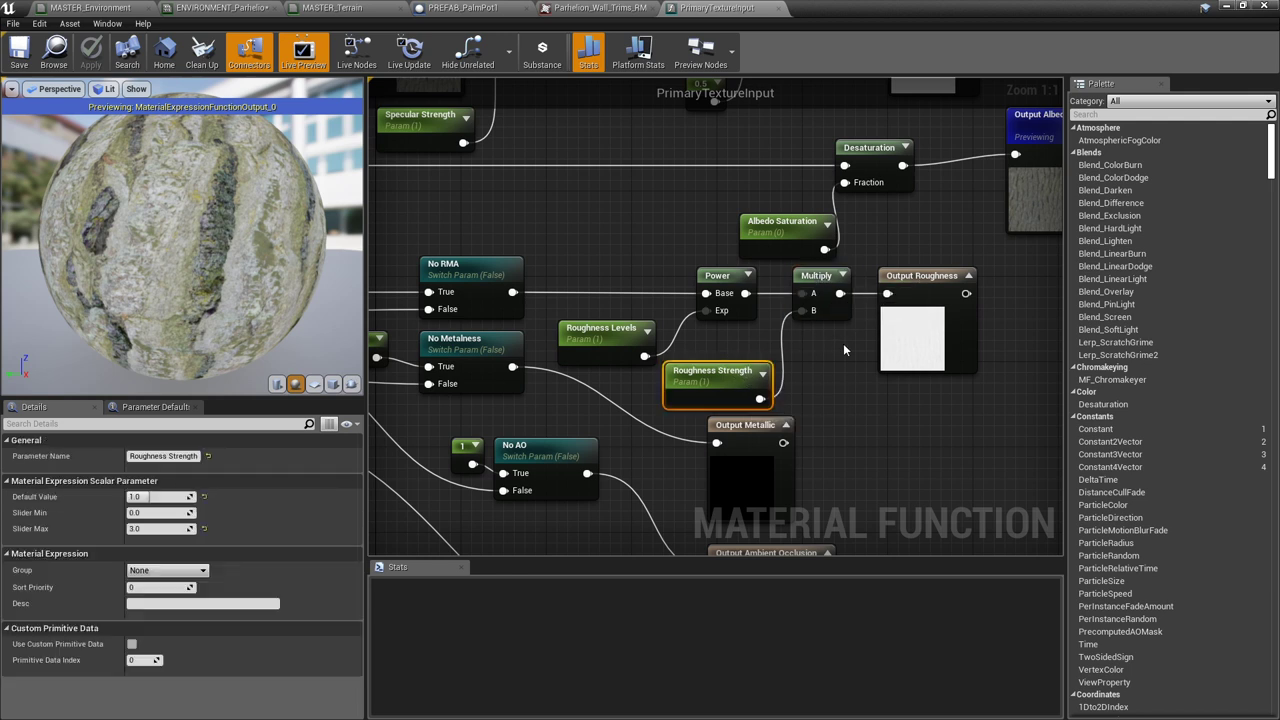
- Select the group of roughness adjustment nodes as a whole, and inspect the Output Roughness node they lead to
right_click_drag(836, 375, 796, 377)
left_click_drag(599, 246, 792, 385)
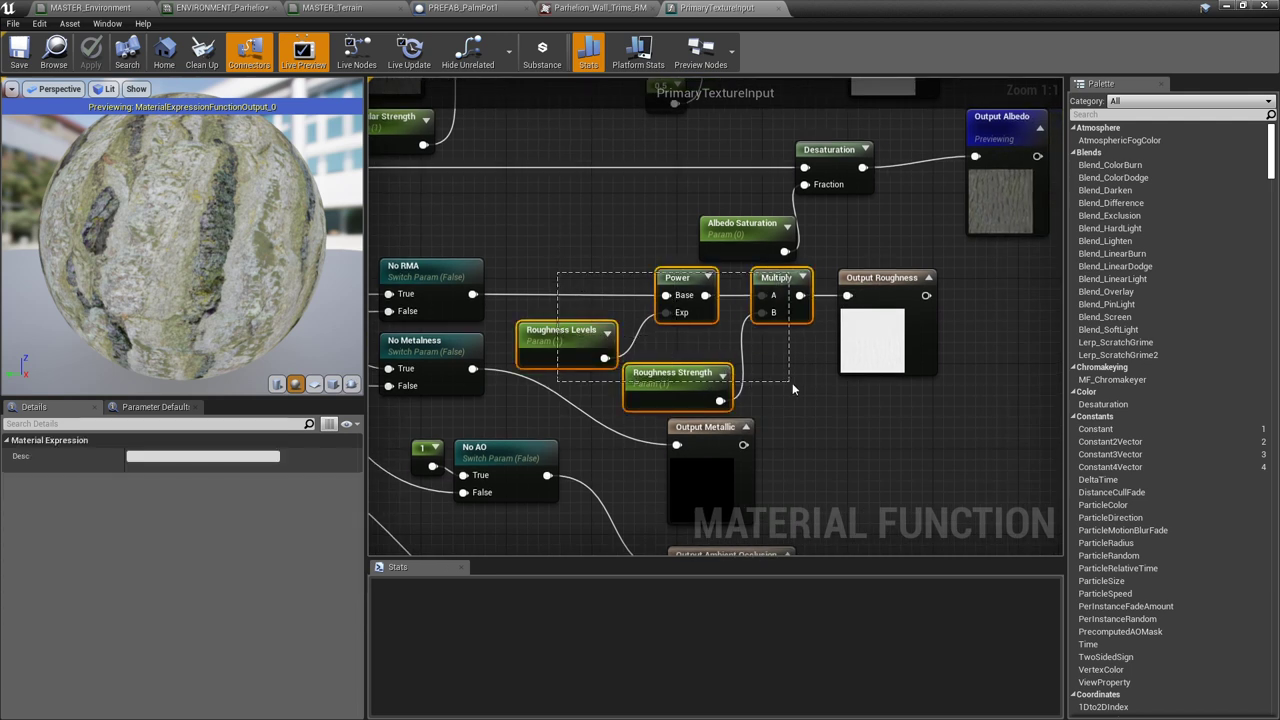
left_click(848, 440)
left_click(856, 355)
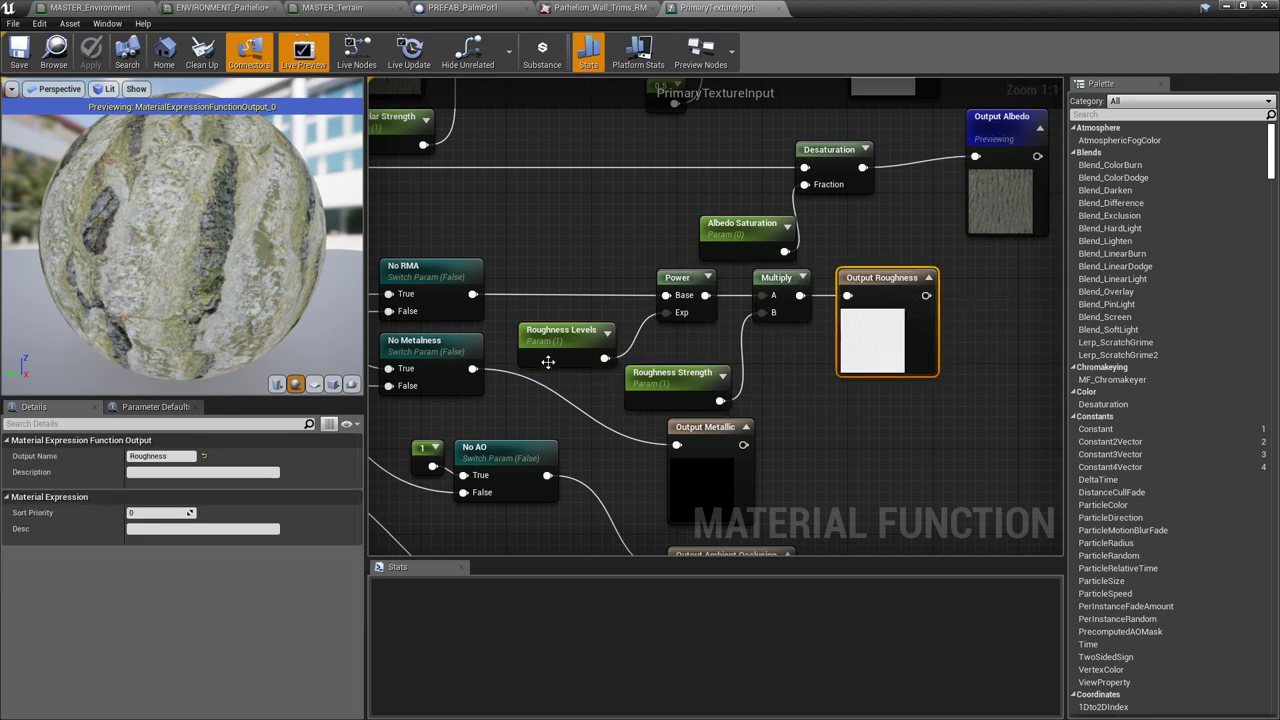
- Trace the RMA texture's blue channel through the No Metalness switch to the Output Metallic node
right_click_drag(380, 388, 961, 386)
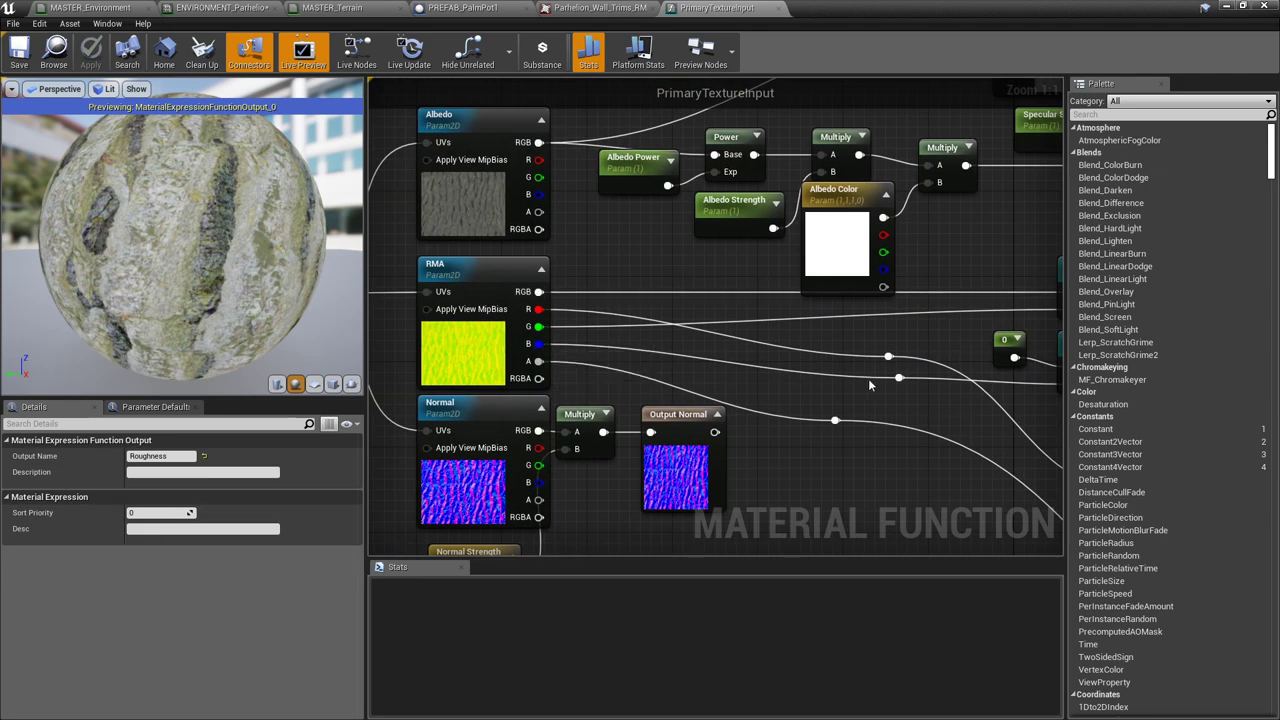
right_click_drag(869, 385, 468, 288)
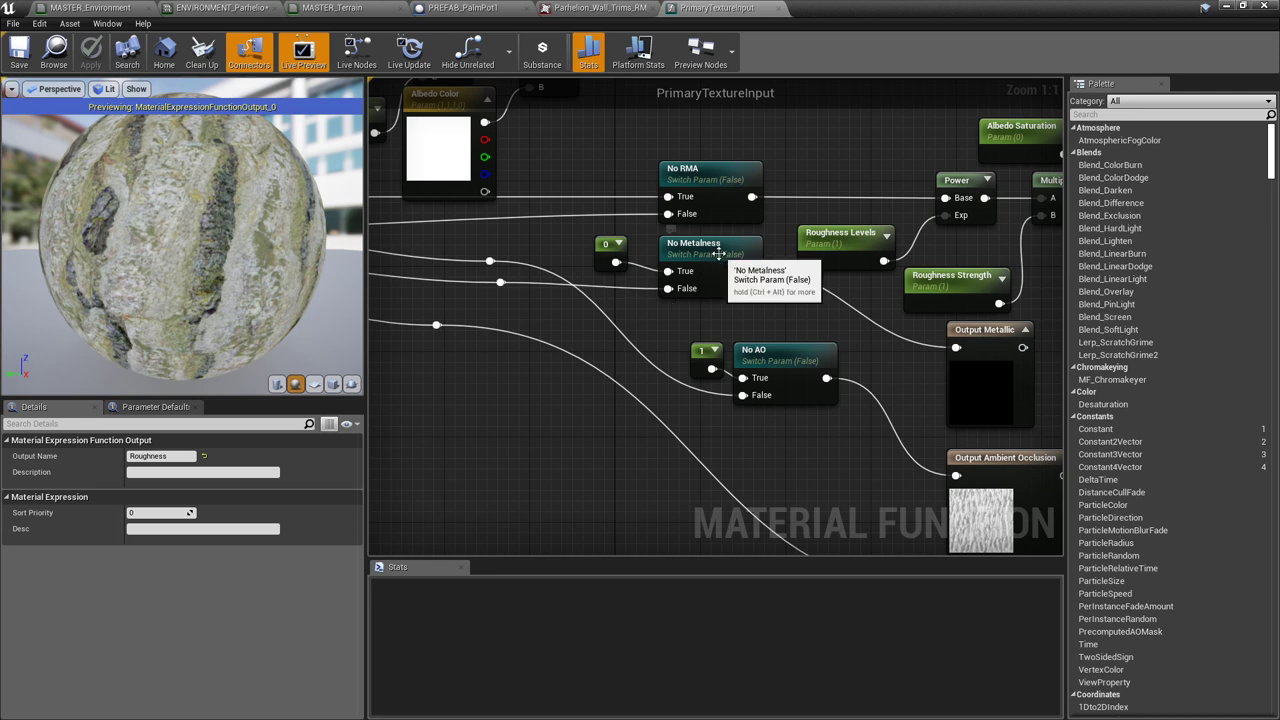
left_click(703, 280)
right_click_drag(605, 254, 619, 300)
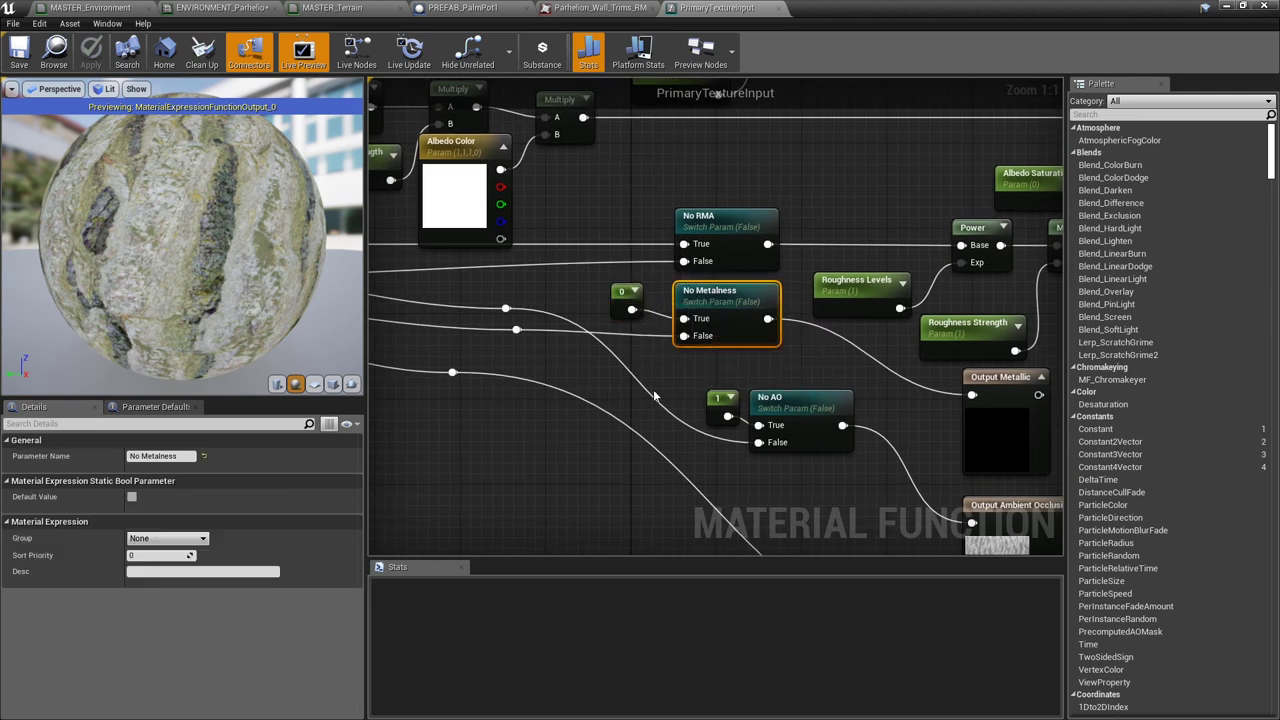
right_click_drag(654, 397, 678, 350)
right_click_drag(900, 332, 383, 298)
left_click(815, 402)
right_click_drag(931, 424, 854, 316)
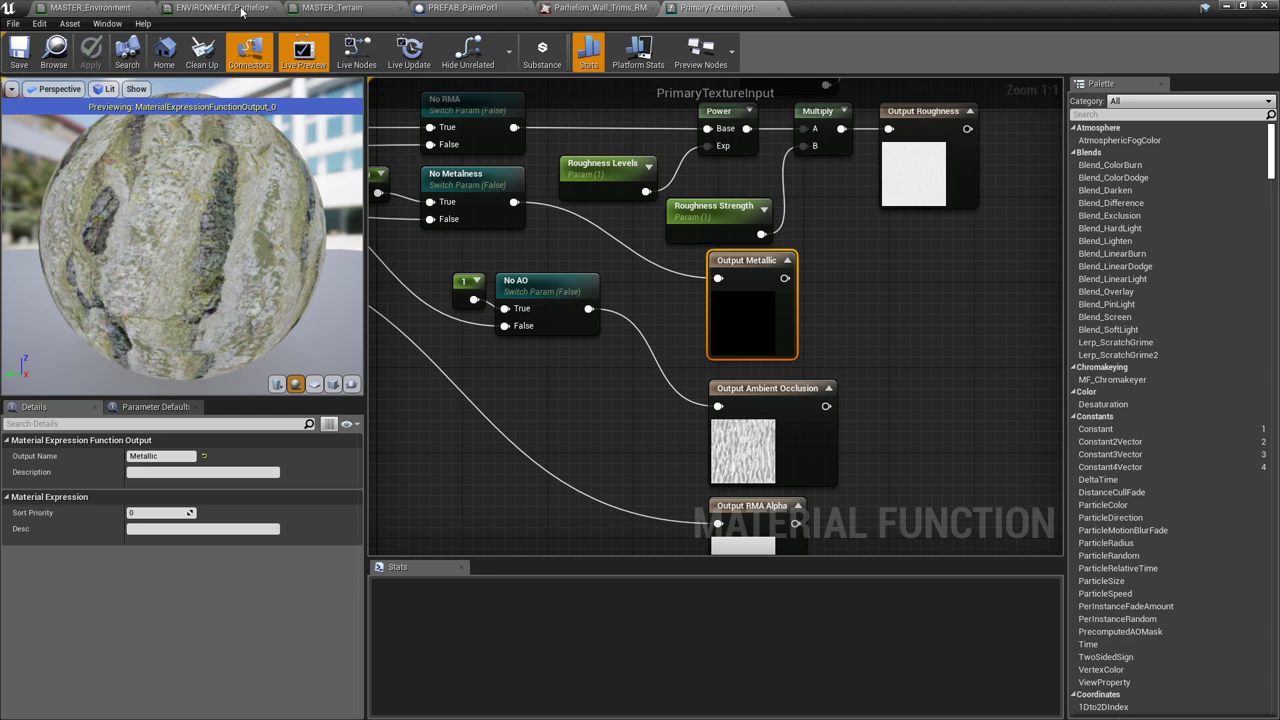
- Check the outputs of the PrimaryTextureInput node in the MASTER_Environment material, and return to the function graph
left_click(86, 8)
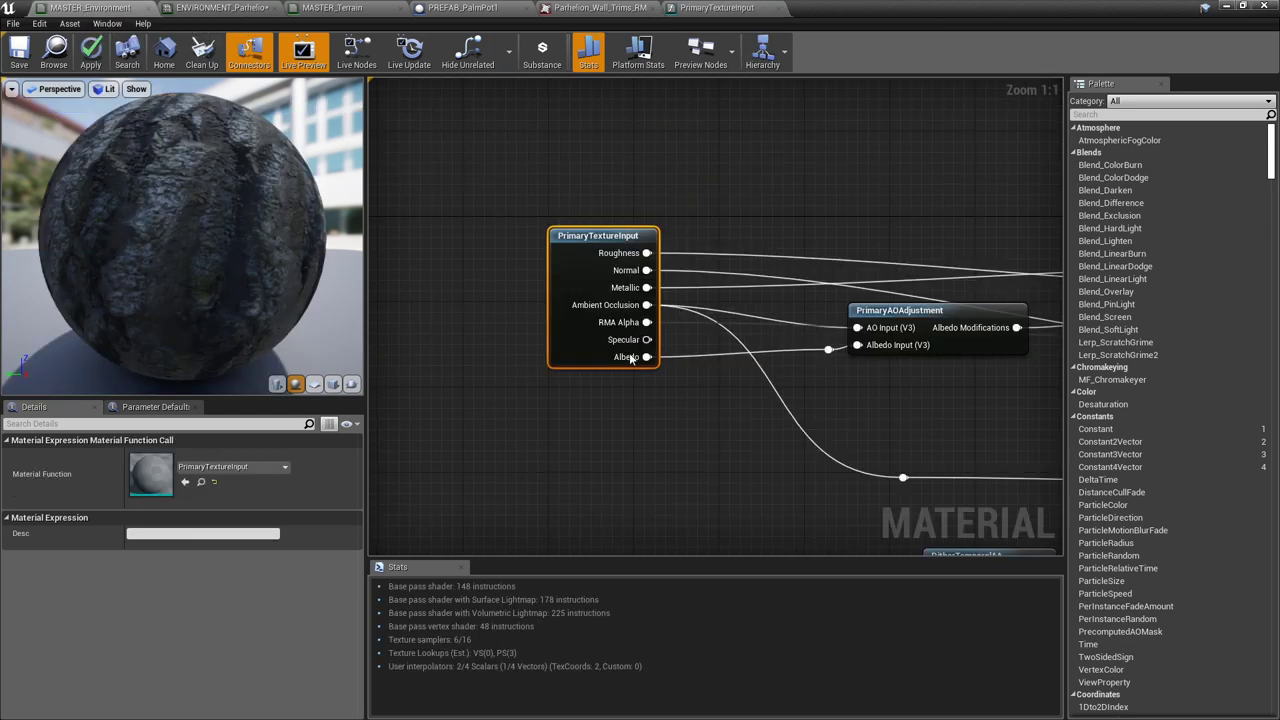
left_click(700, 9)
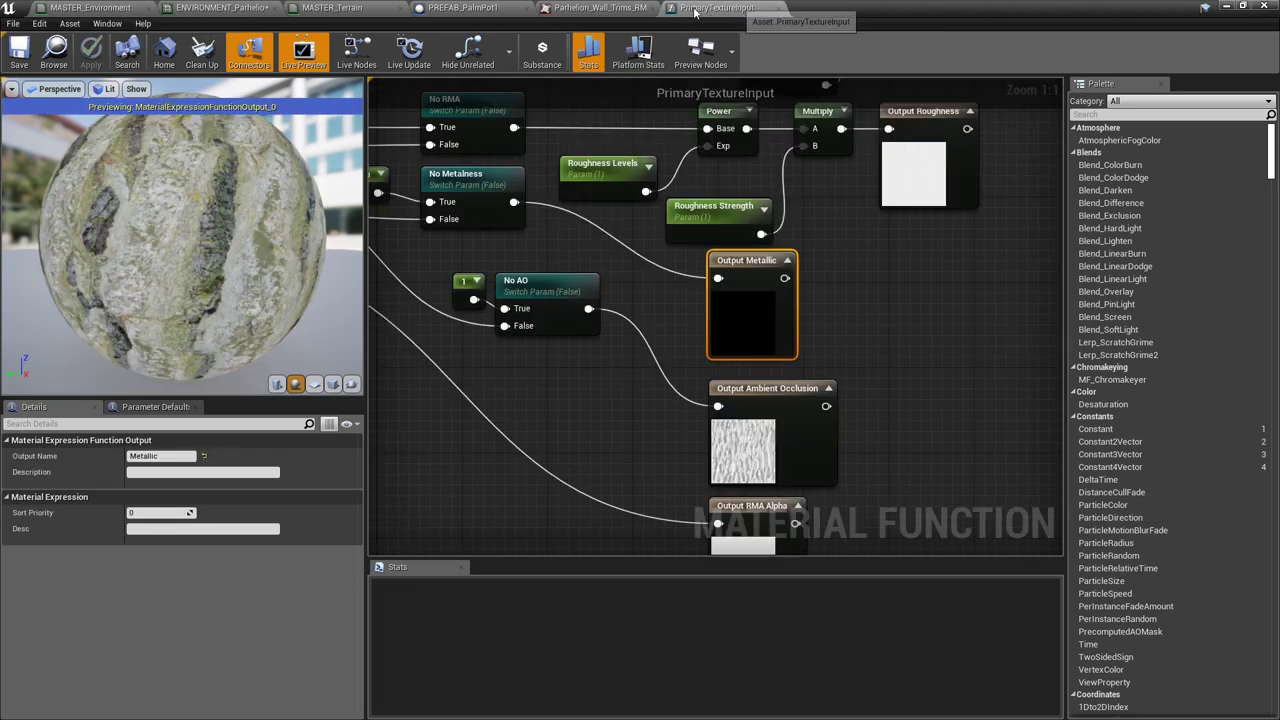
- Get an overview of the PrimaryTextureInput function graph, and check the function's node in the MASTER_Environment material
scroll(715, 322, "down", 5)
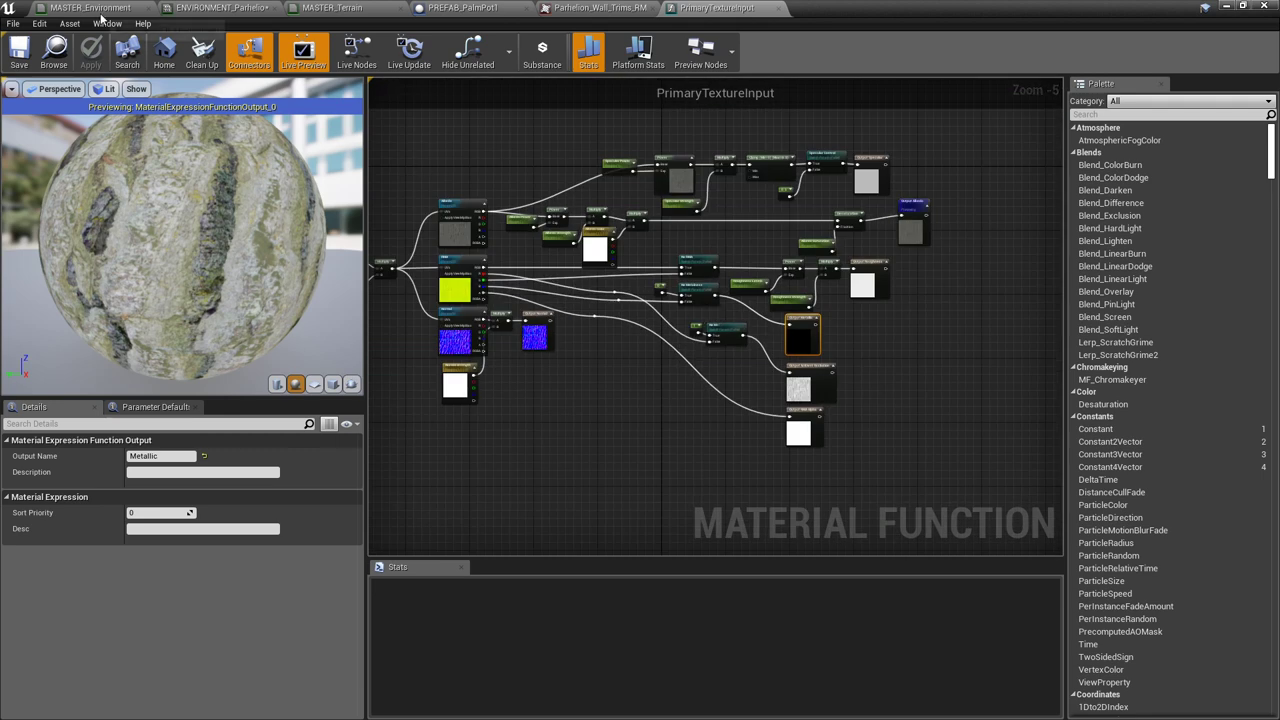
left_click(86, 8)
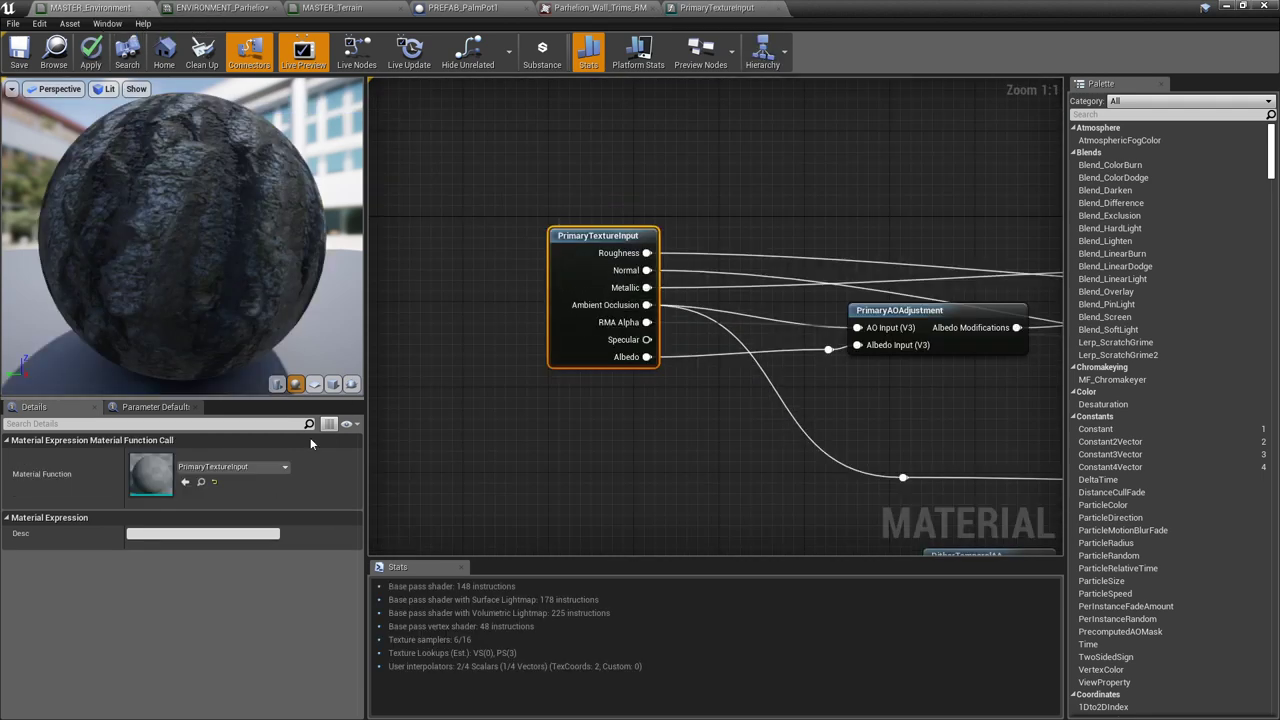
left_click_drag(518, 220, 612, 373)
left_click(628, 432)
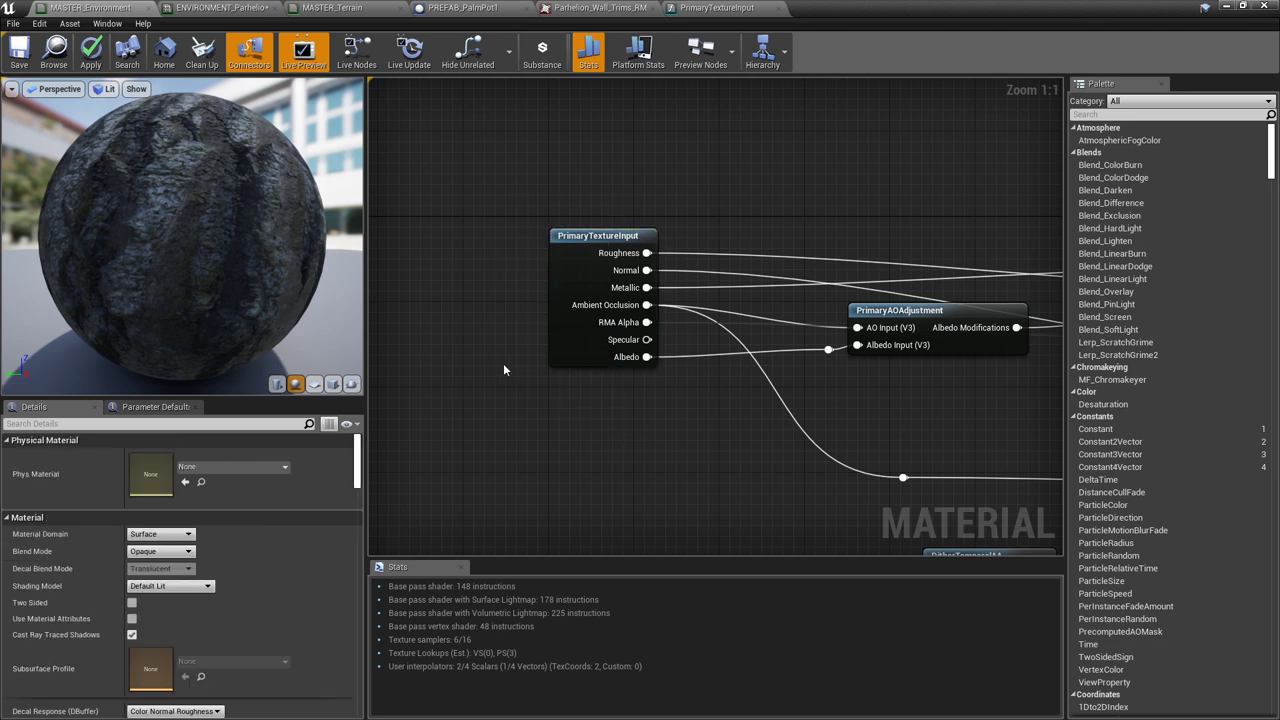
- Follow the PrimaryTextureInput outputs to the MASTER_Environment result node, and examine the dither and emissive networks feeding it
right_click_drag(912, 426, 702, 349)
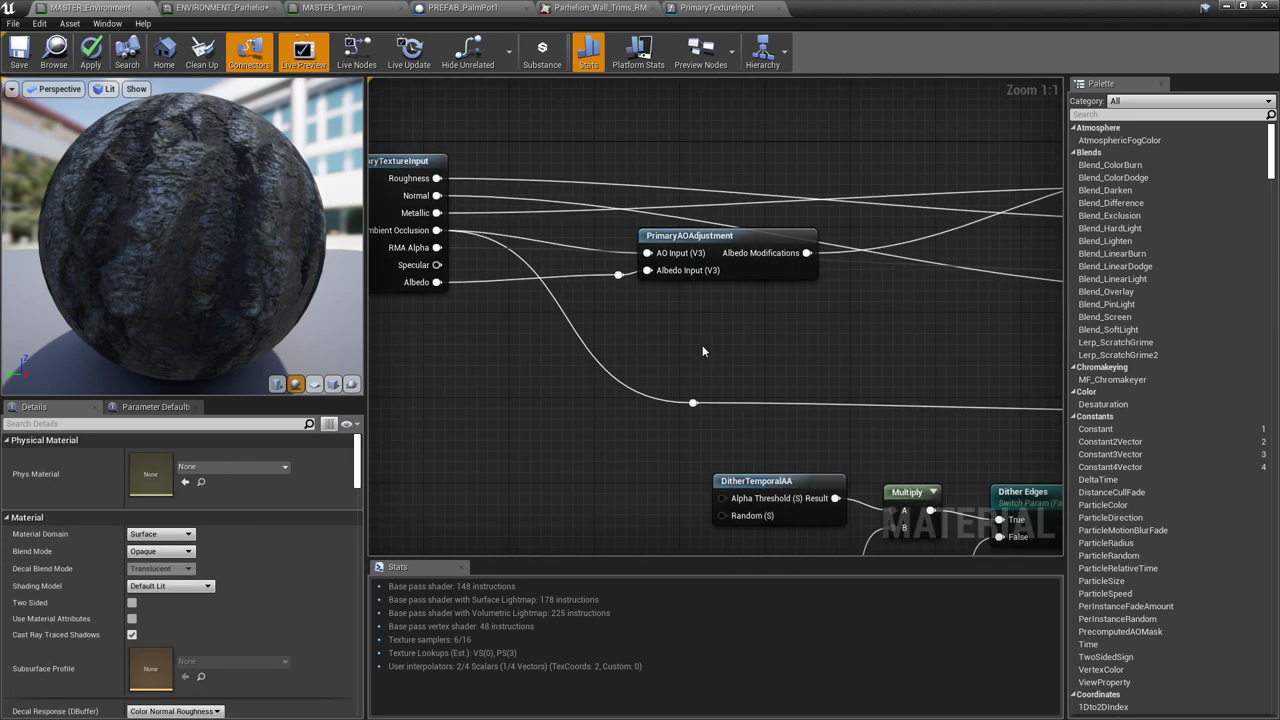
scroll(839, 362, "down", 1)
right_click_drag(839, 362, 541, 414)
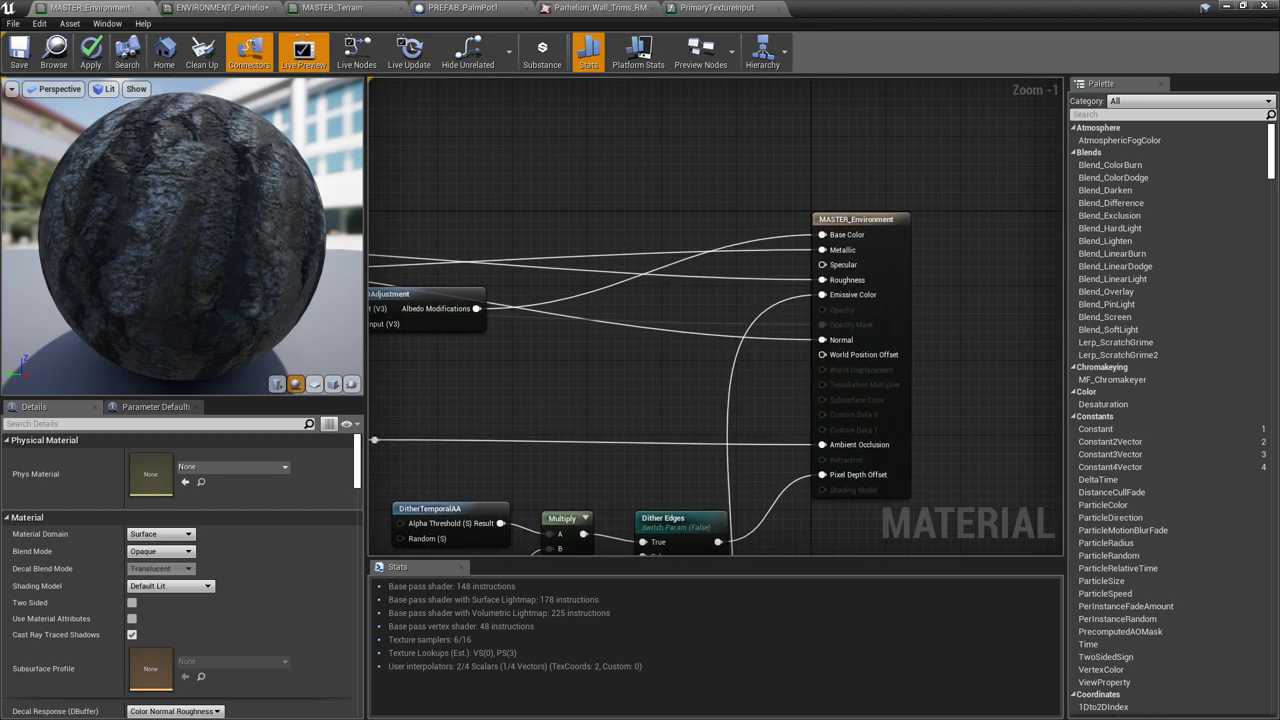
right_click_drag(563, 501, 563, 327)
right_click_drag(658, 486, 747, 282)
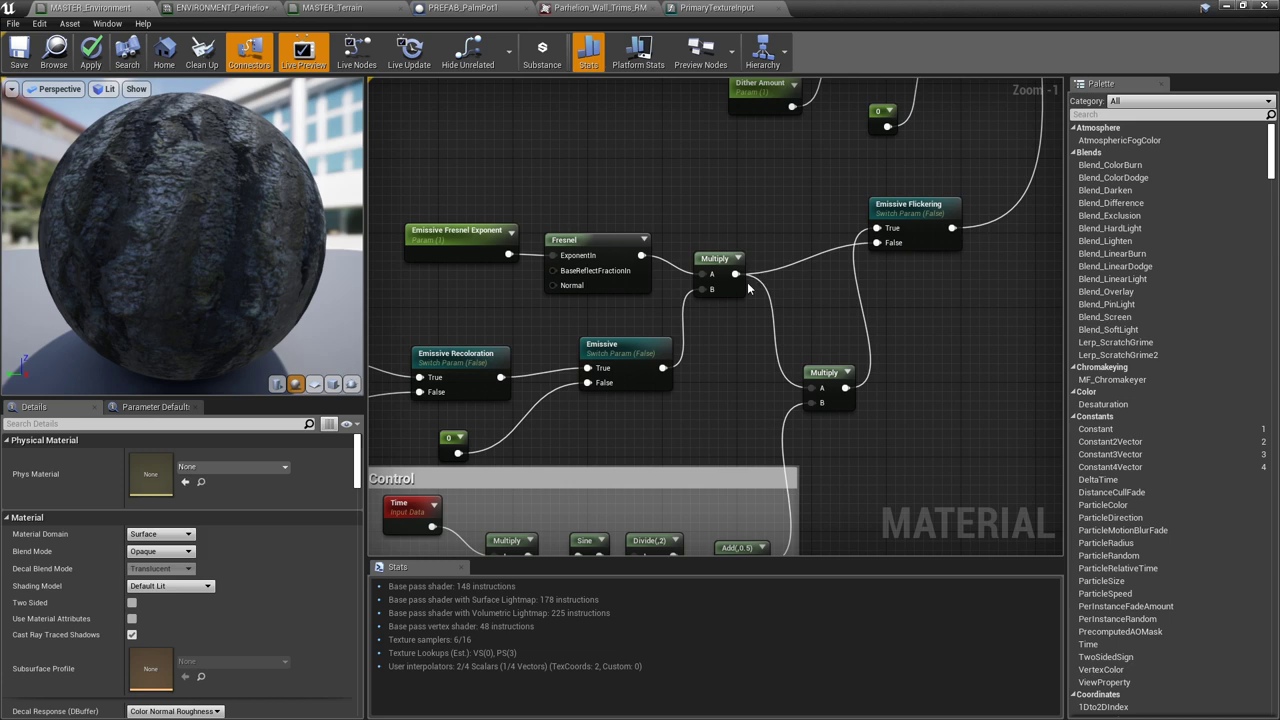
right_click_drag(679, 388, 977, 217)
right_click_drag(552, 388, 606, 493)
scroll(949, 276, "down", 2)
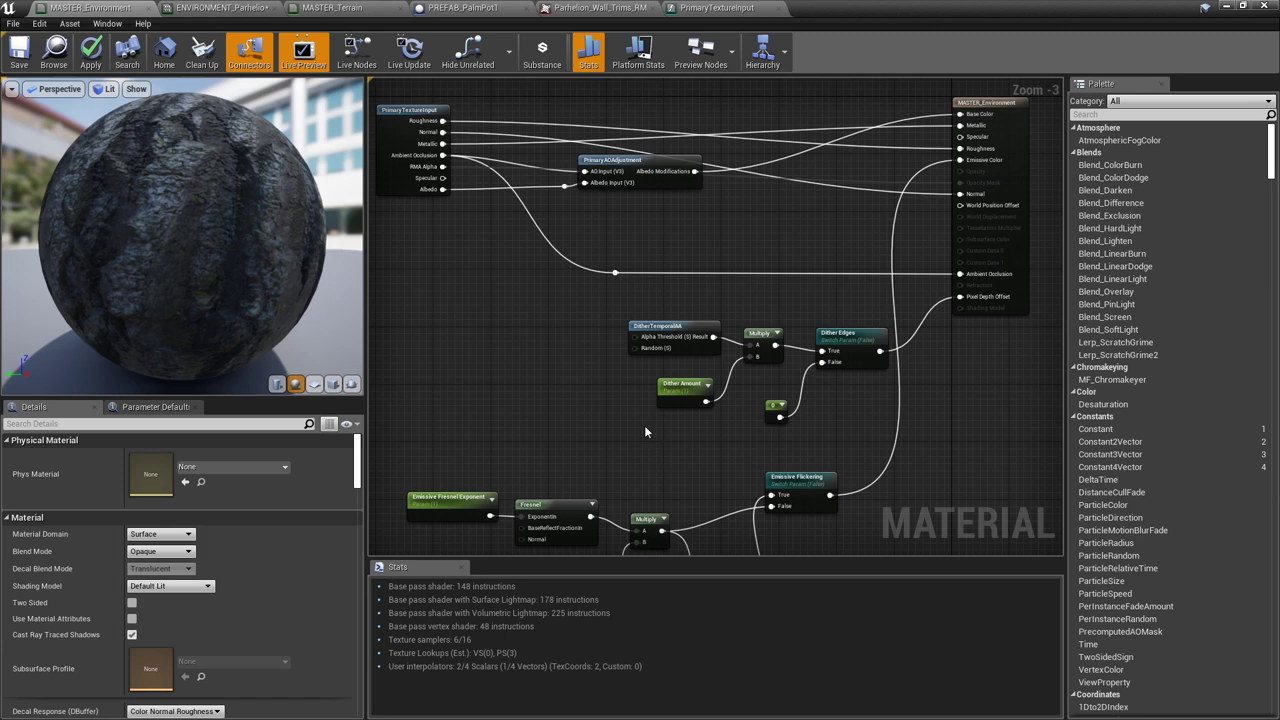
- Locate the PrimaryAOAdjustment node between the texture inputs and the result node, and open its function graph
right_click_drag(786, 222, 765, 329)
right_click_drag(688, 417, 674, 440)
scroll(671, 421, "up", 3)
right_click_drag(763, 392, 845, 380)
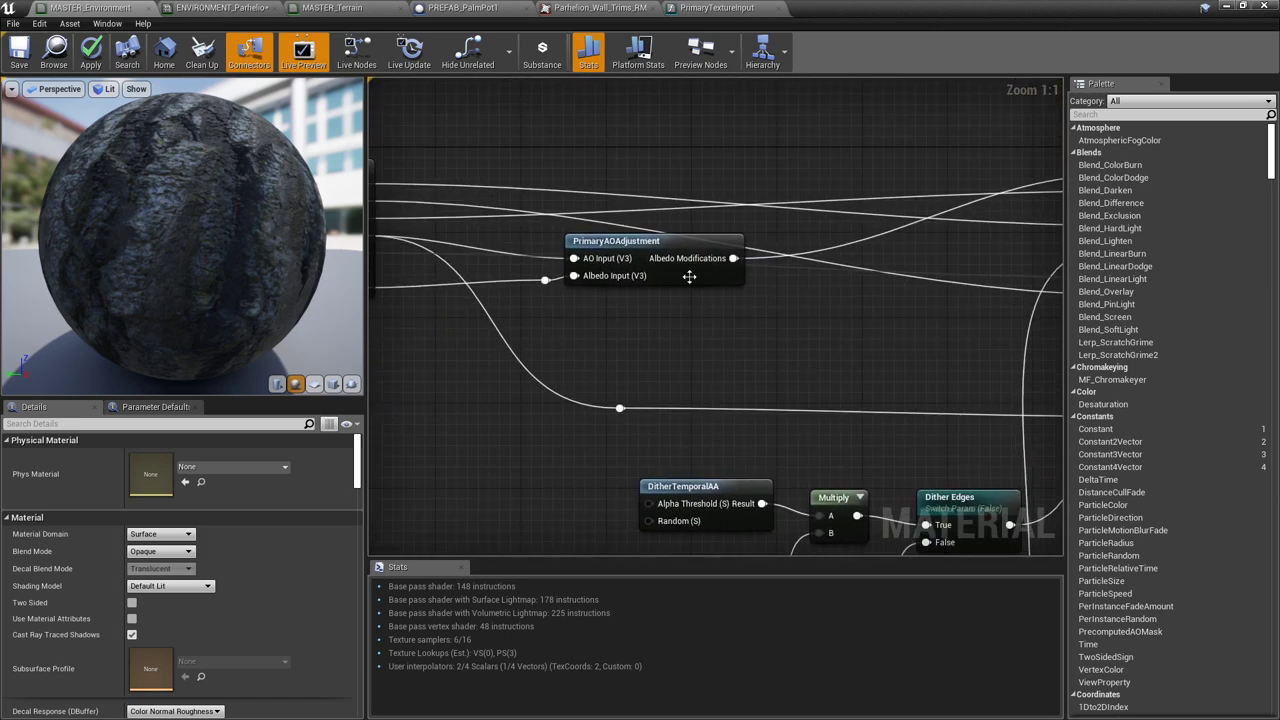
left_click(689, 276)
right_click_drag(737, 345, 851, 418)
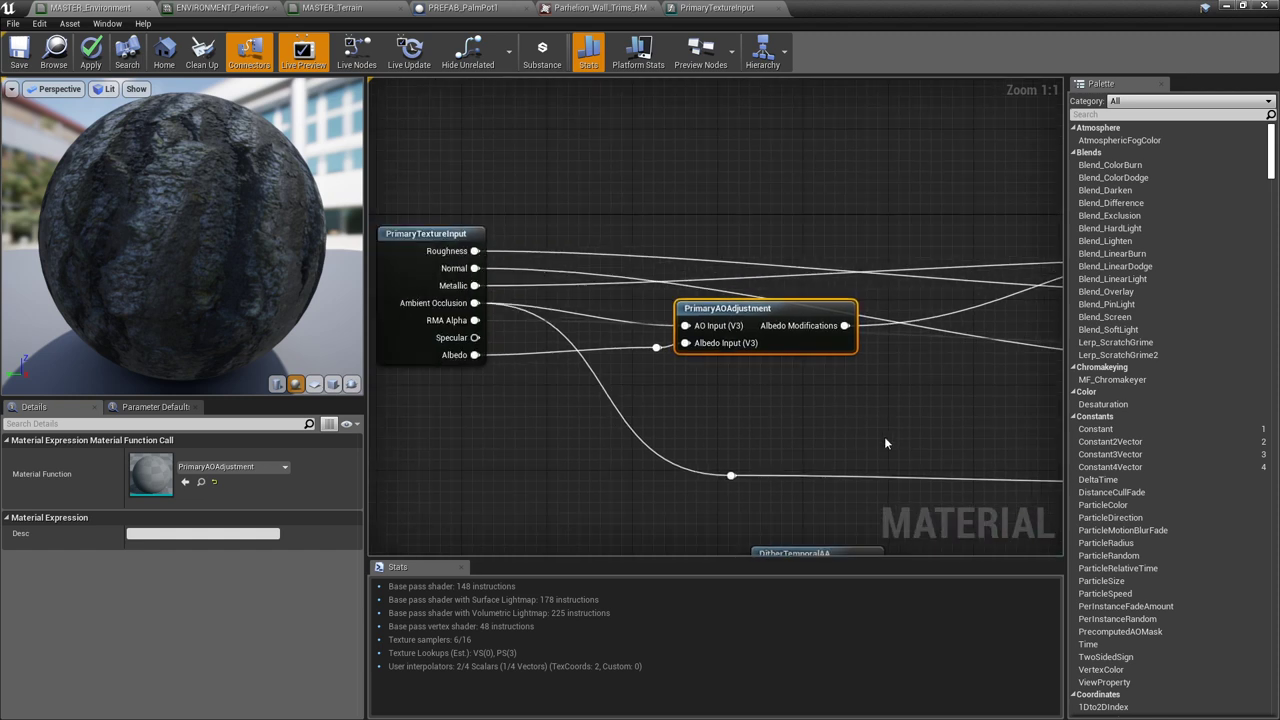
right_click_drag(839, 357, 680, 371)
double_click(680, 372)
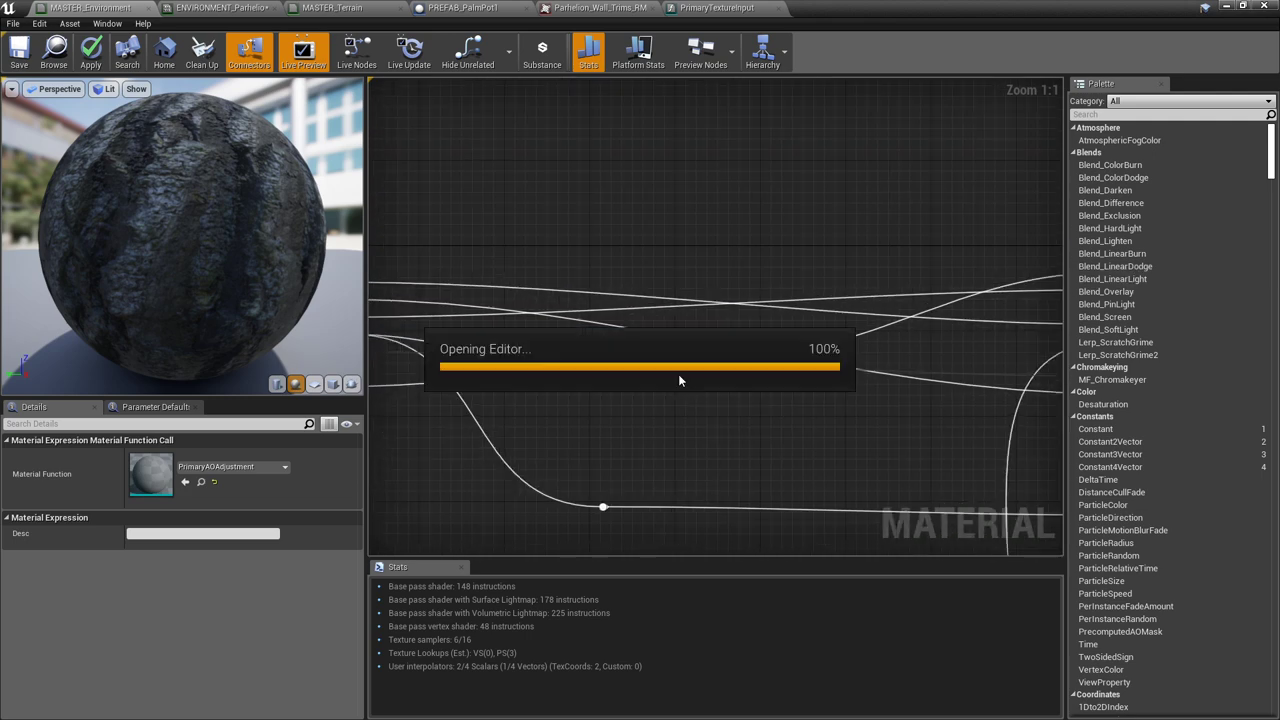
- Examine the AO Levels and AO Strength node network in PrimaryAOAdjustment, and return to the MASTER_Environment material
right_click_drag(540, 342, 771, 331)
scroll(771, 331, "down", 2)
right_click_drag(497, 424, 607, 446)
left_click_drag(420, 195, 906, 466)
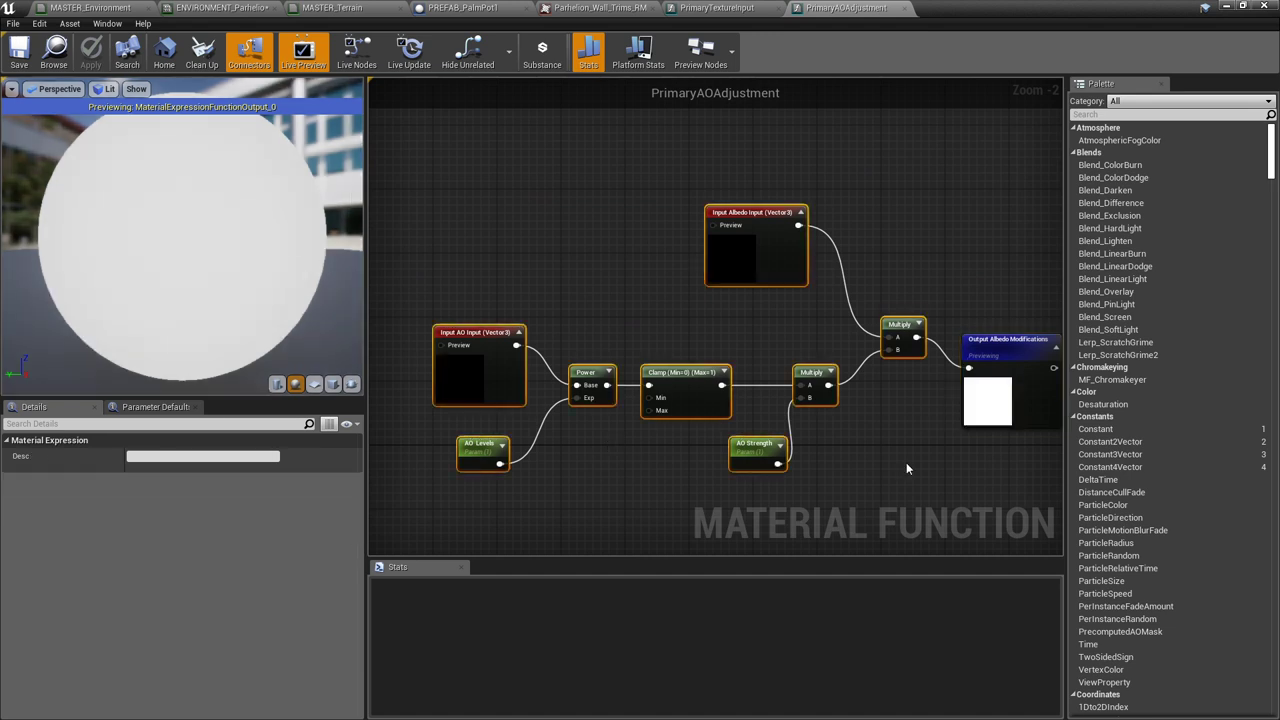
left_click(728, 170)
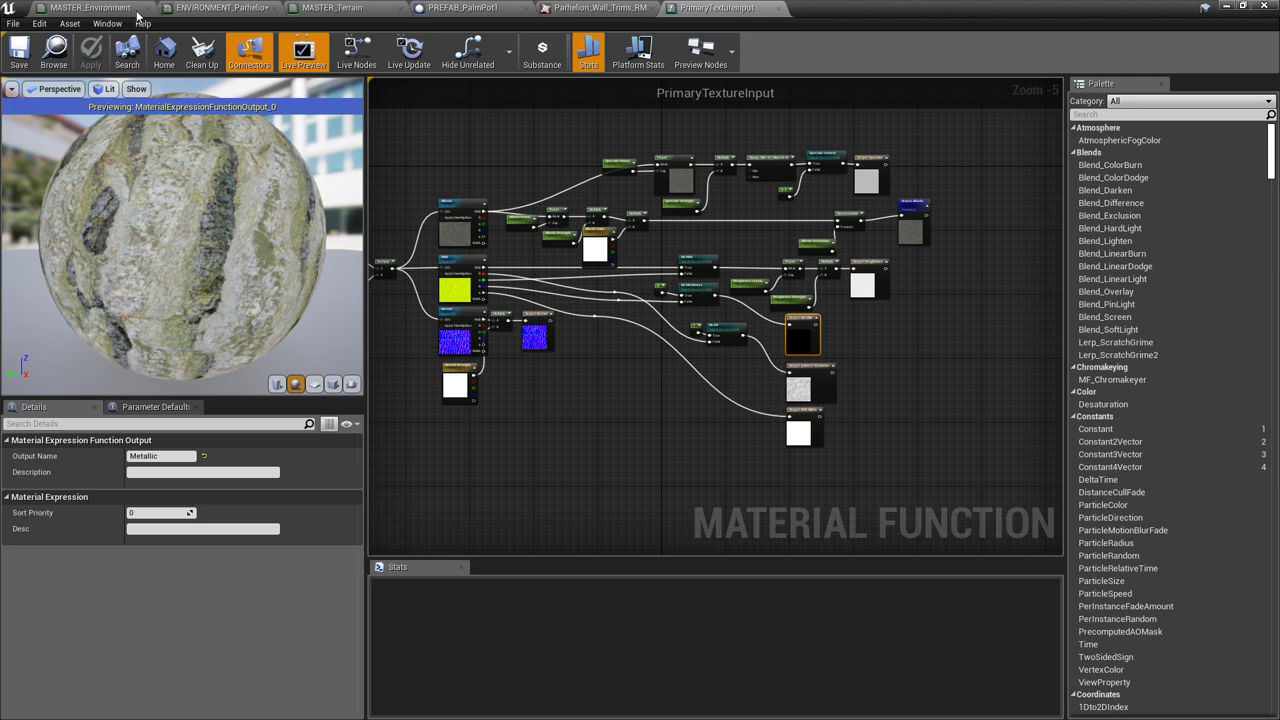
left_click(137, 12)
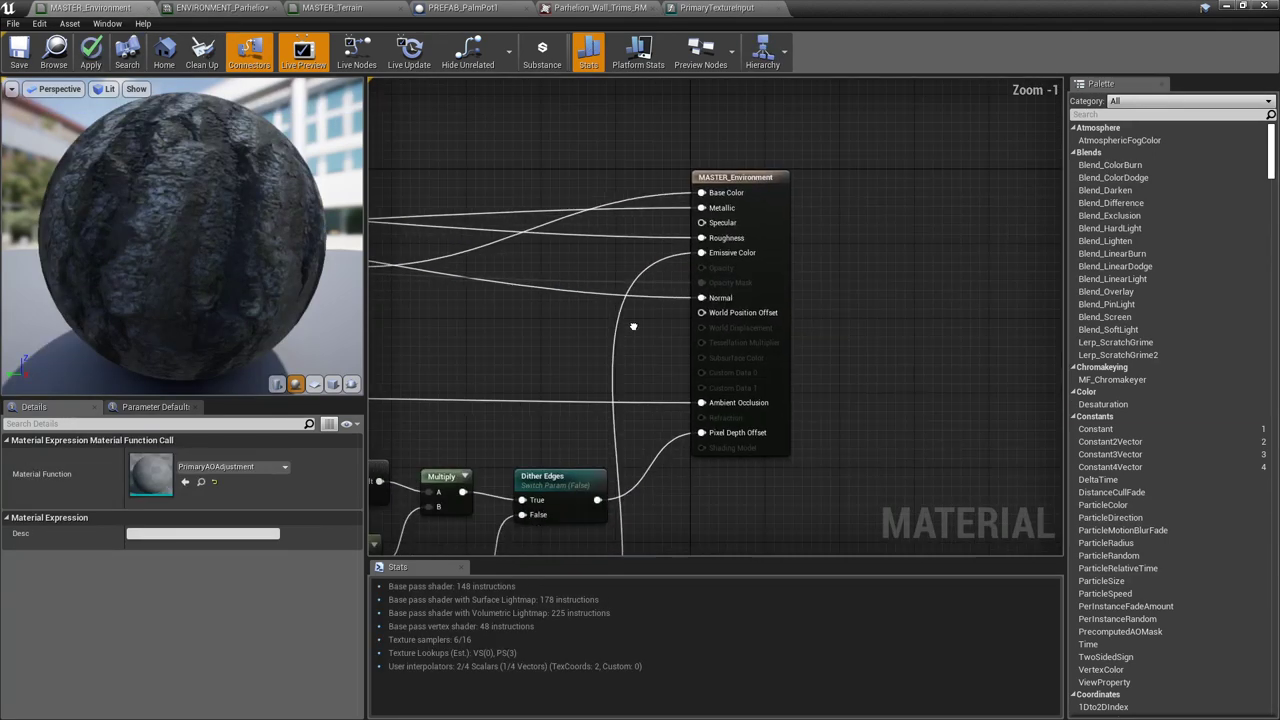
- Check the connected inputs of the MASTER_Environment result node, and switch to the level viewport
right_click_drag(633, 326, 647, 304)
scroll(617, 312, "up", 1)
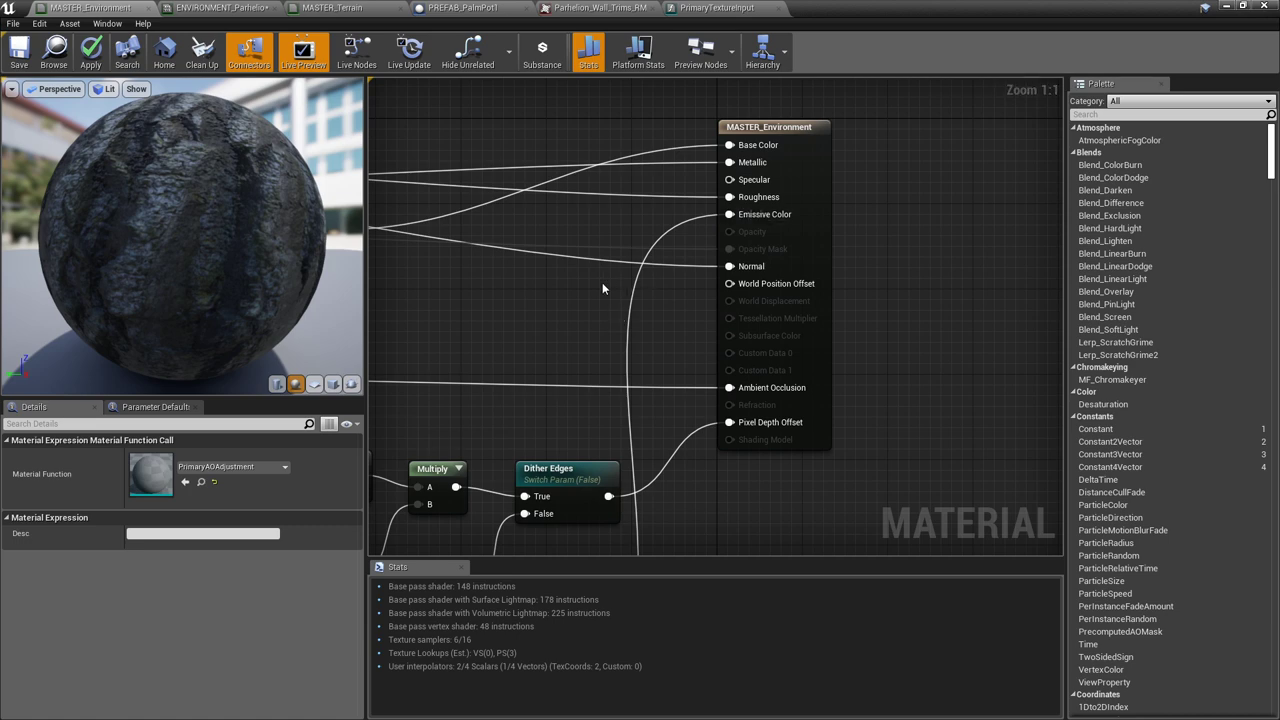
left_click_drag(865, 11, 1279, 160)
- Fly through the hall past the glowing blue sculpture and into the stone-paved corridor to review the materials
right_click_drag(640, 400, 950, 402)
key("w")
right_click_drag(760, 482, 270, 496)
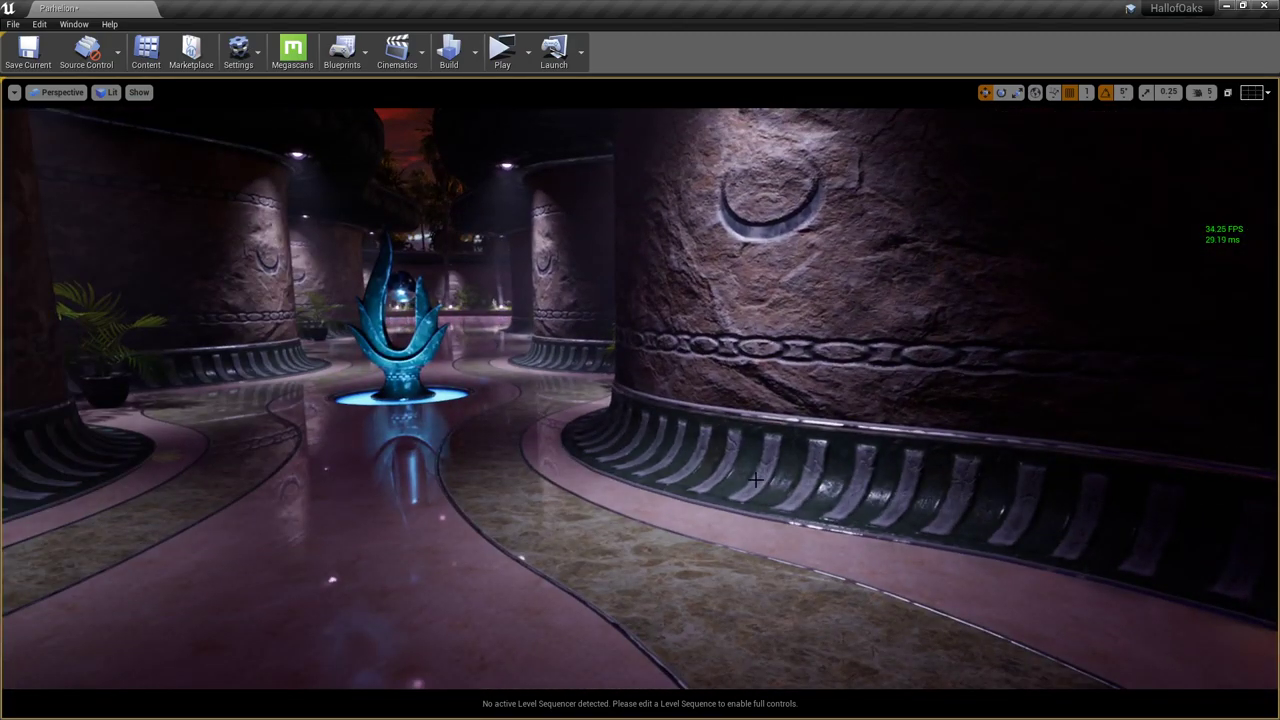
key("s")
right_click_drag(698, 444, 550, 446)
key("w")
right_click_drag(681, 403, 316, 368)
key("w")
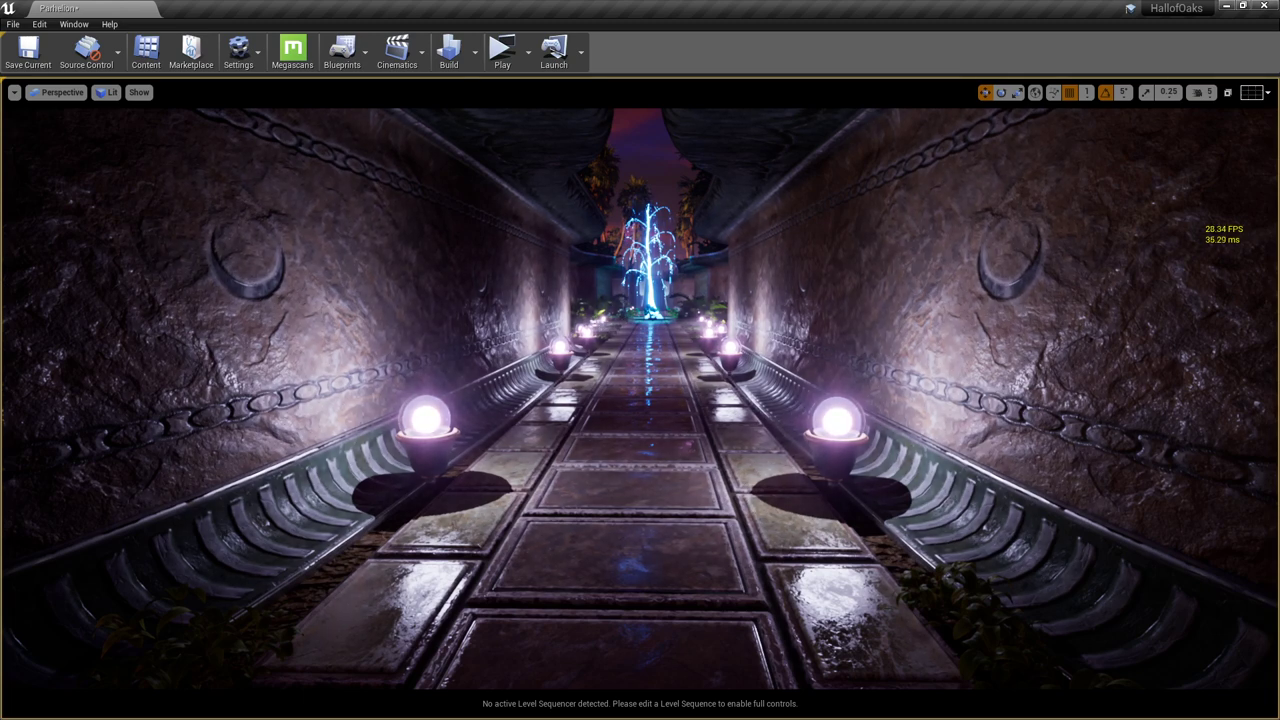
- Fly along the paved path to the glowing tree, and return to the camera actor in the main hall
key("w")
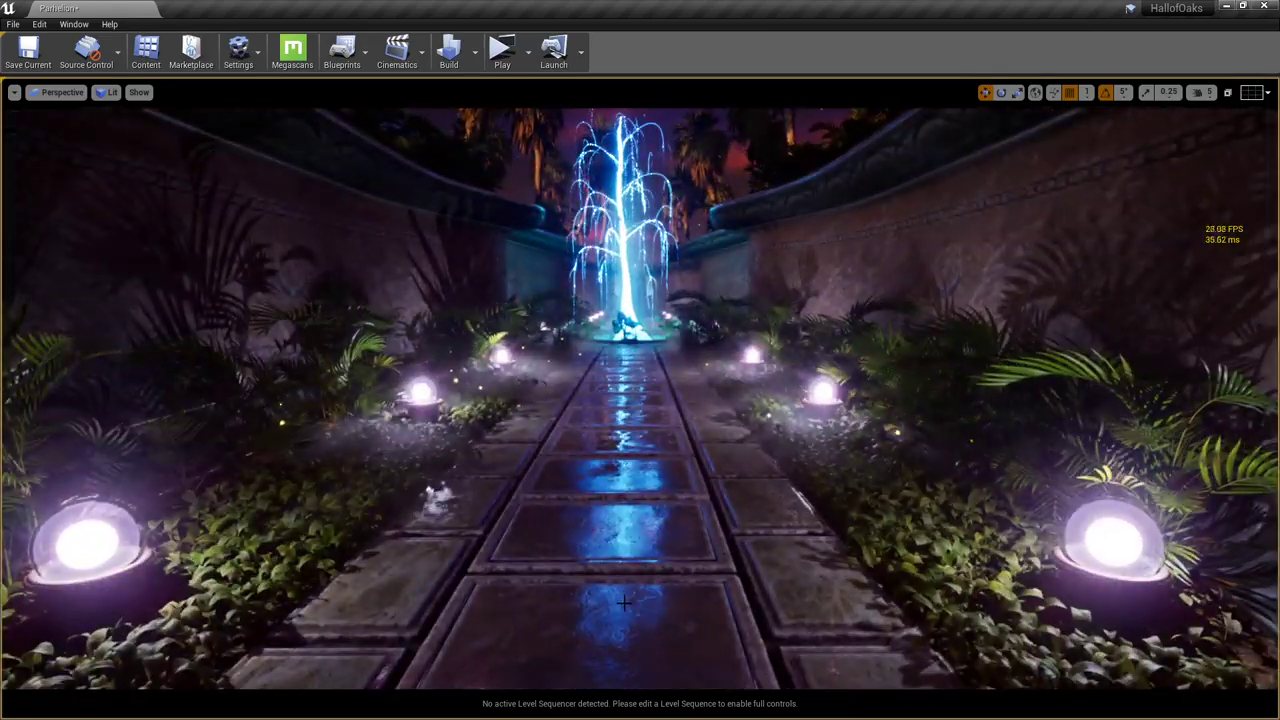
key("w")
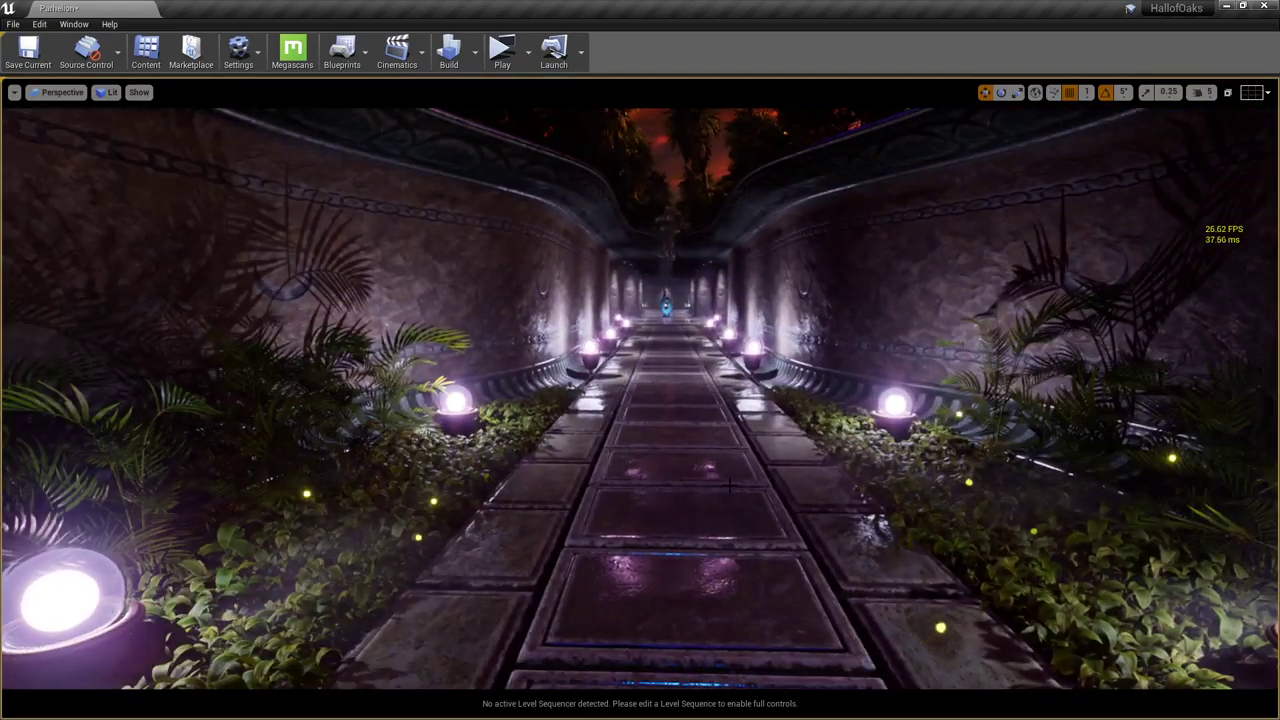
right_click_drag(729, 485, 740, 518)
key("w")
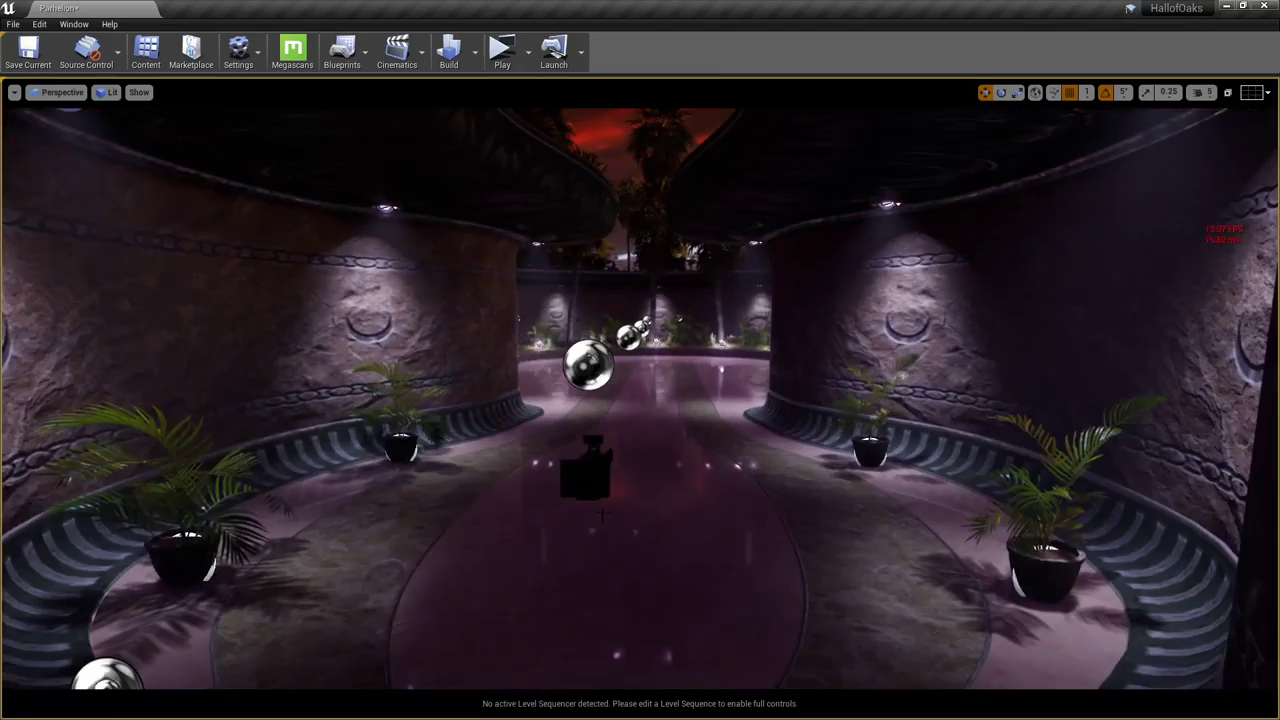
- Pilot CineCameraActor2 in the main hall, and pull its view back from the blue sculpture
left_click(588, 474)
key("ctrl+shift+p")
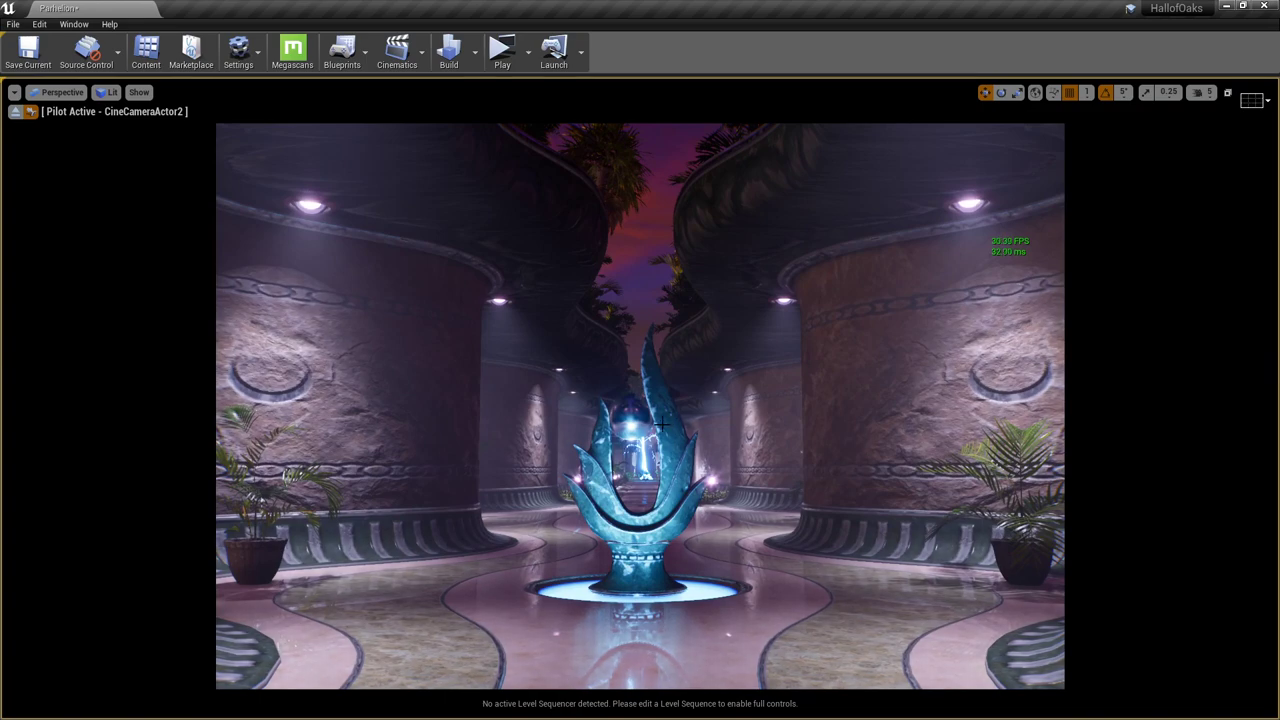
right_click_drag(662, 424, 662, 468)
key("s")
- Bring the camera's Details into view, and review its filmback, lens, focus and post-process settings
left_click_drag(2, 152, 263, 136)
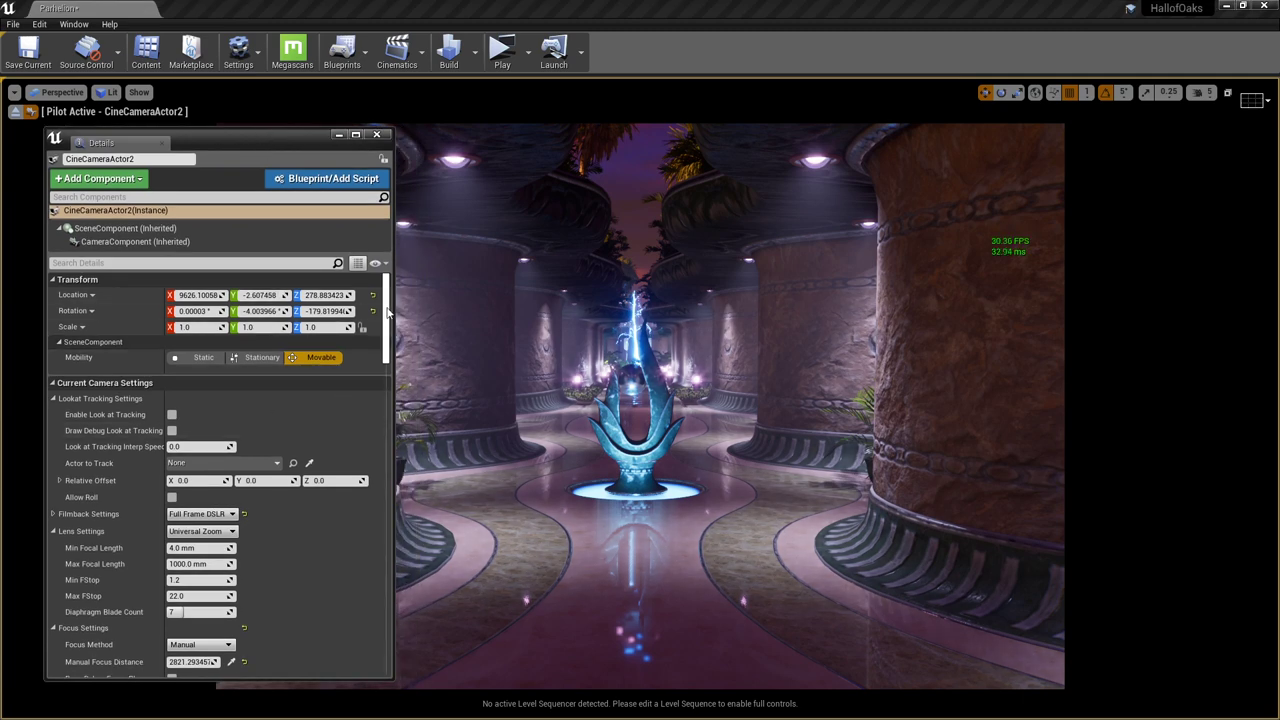
scroll(384, 340, "down", 5)
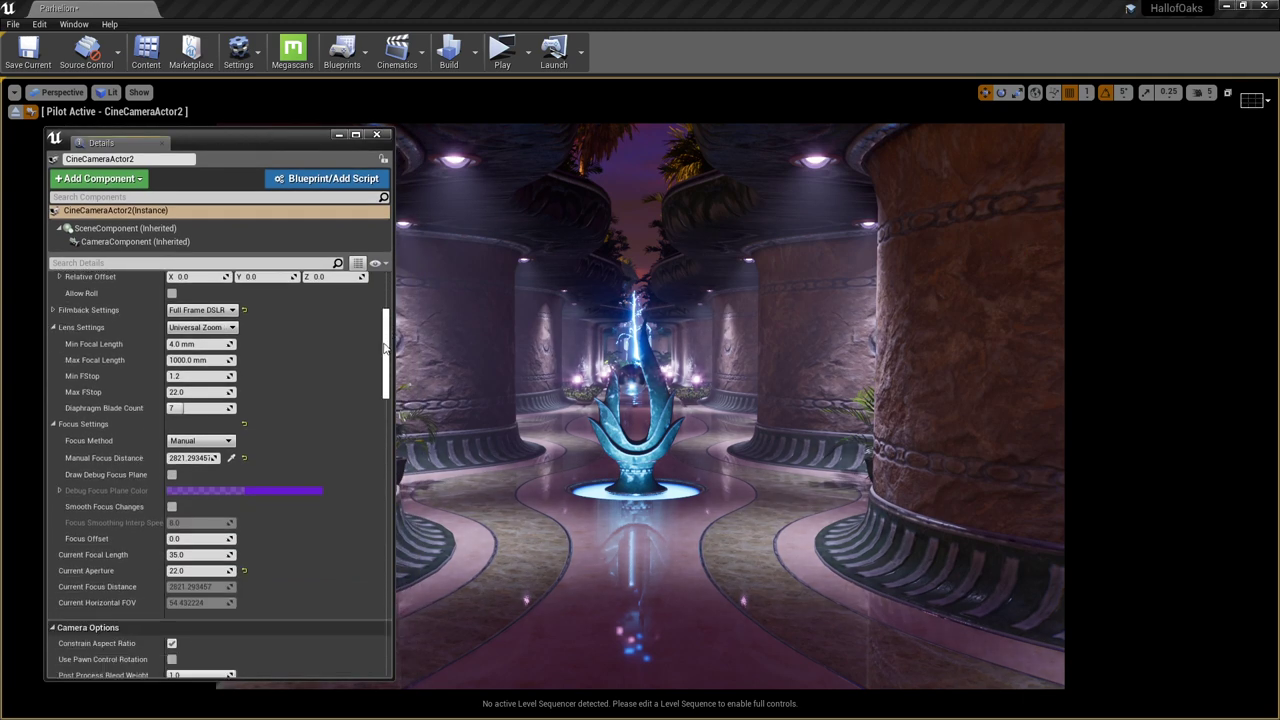
left_click_drag(384, 347, 387, 390)
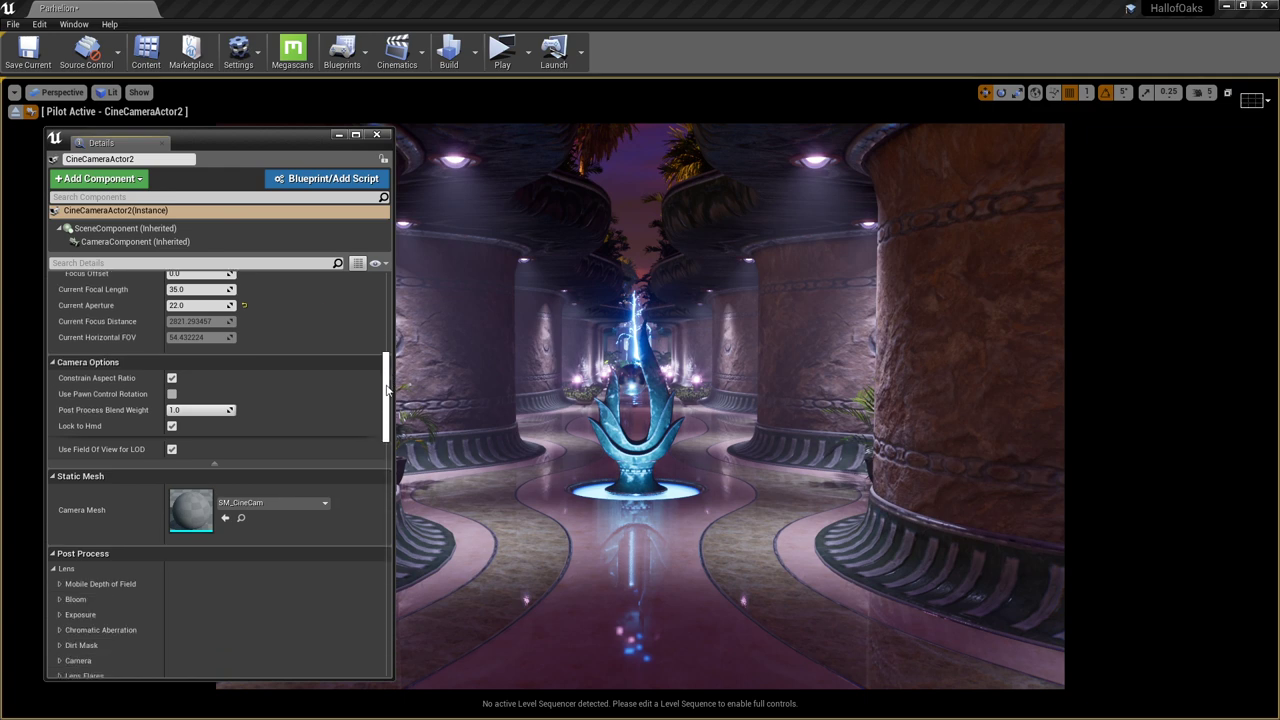
scroll(340, 380, "up", 7)
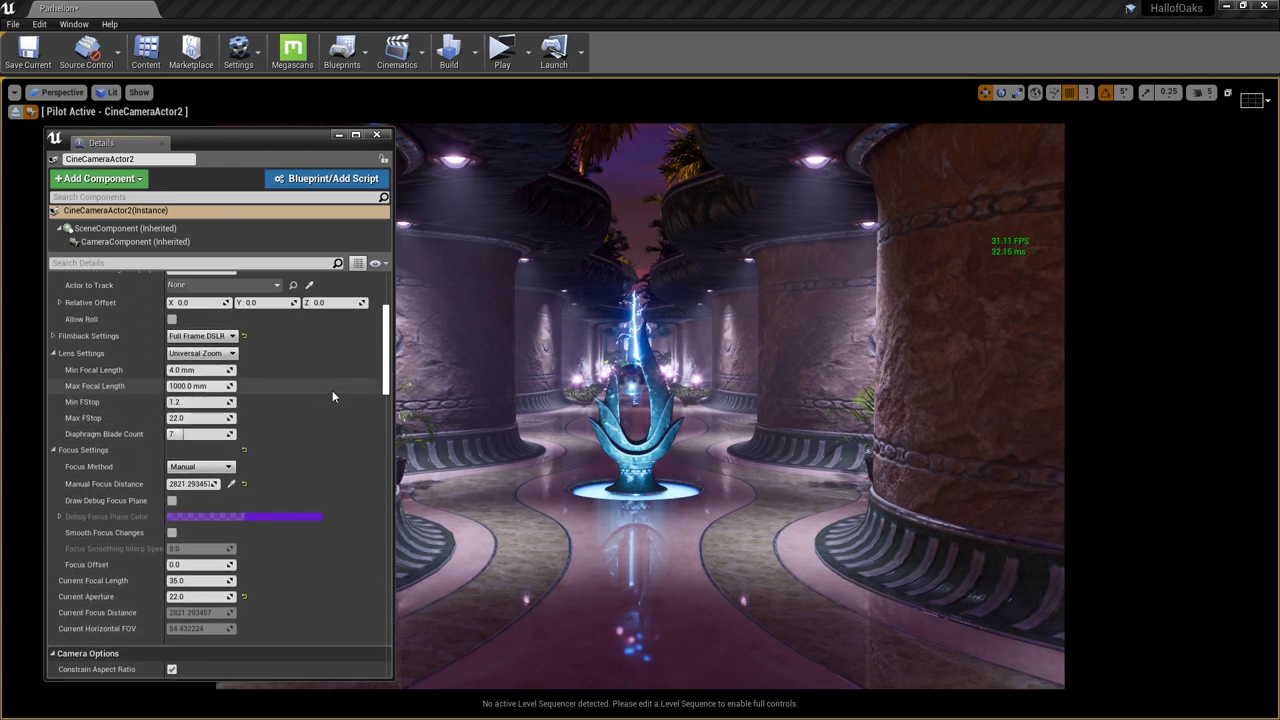
scroll(294, 475, "up", 1)
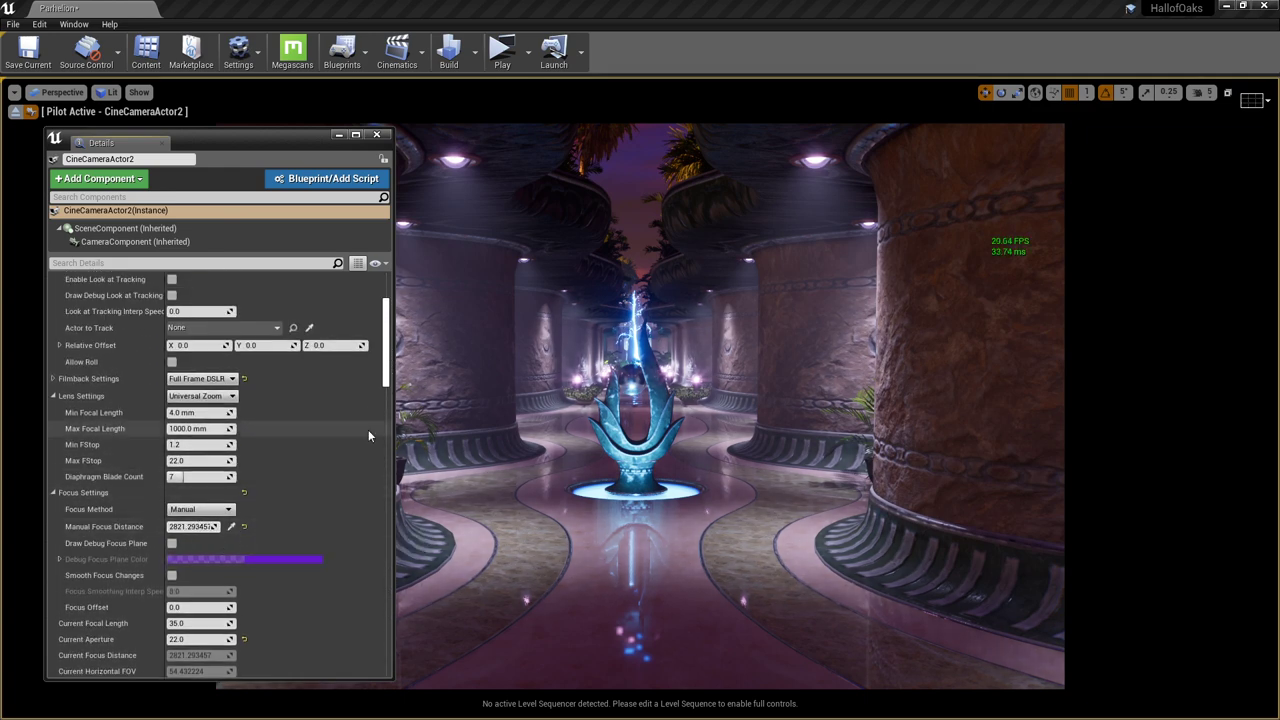
- Move the piloted camera closer to the sculpture, and review the available Filmback Settings presets
right_click_drag(680, 399, 666, 368)
key("w")
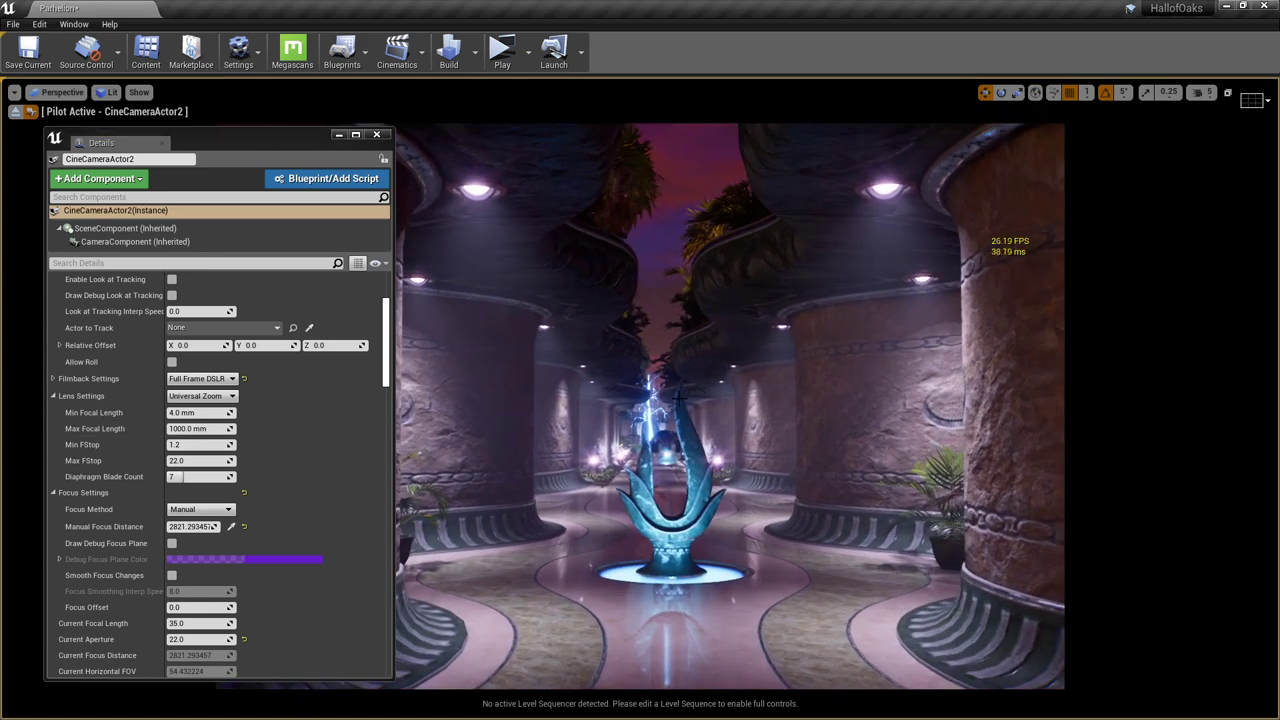
left_click(230, 379)
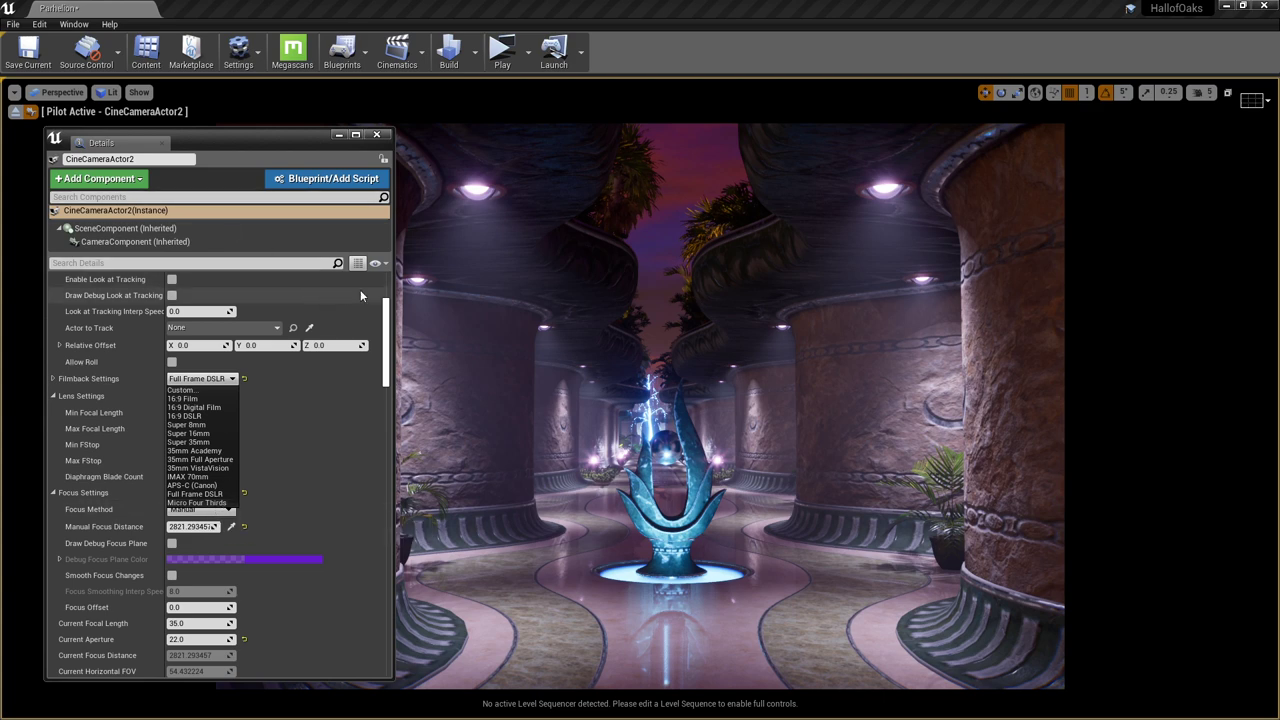
left_click_drag(387, 320, 387, 323)
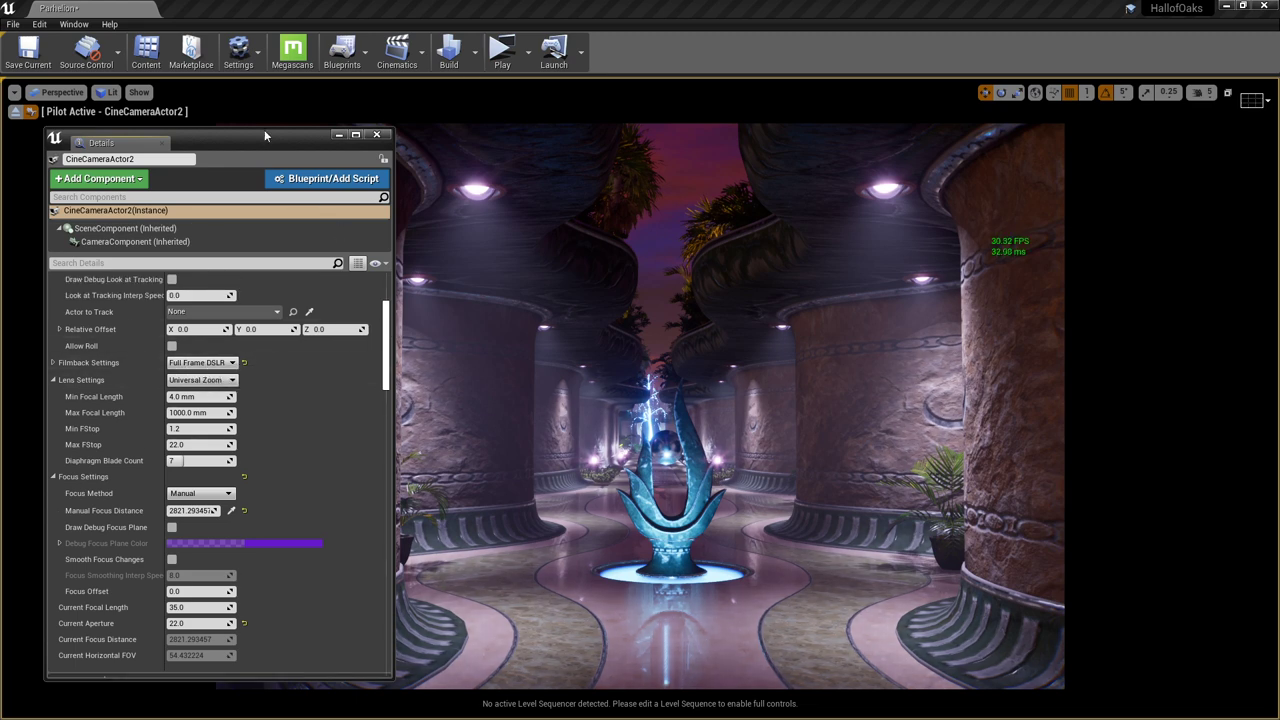
- Review the camera's lens and focus settings, and open the Current Focal Length value for editing
mouse_move(265, 132)
left_mouse_down()
mouse_move(0, 147)
mouse_move(771, 232)
mouse_move(261, 121)
mouse_move(256, 132)
left_mouse_up()
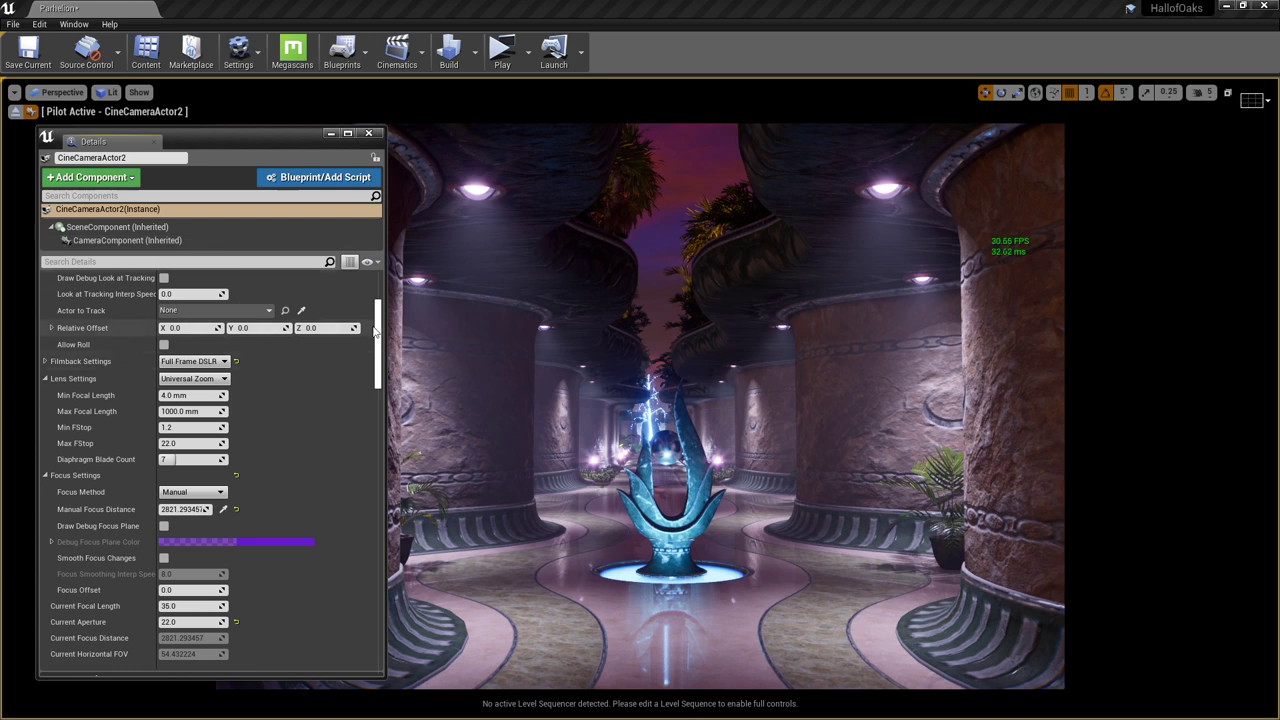
scroll(277, 366, "up", 2)
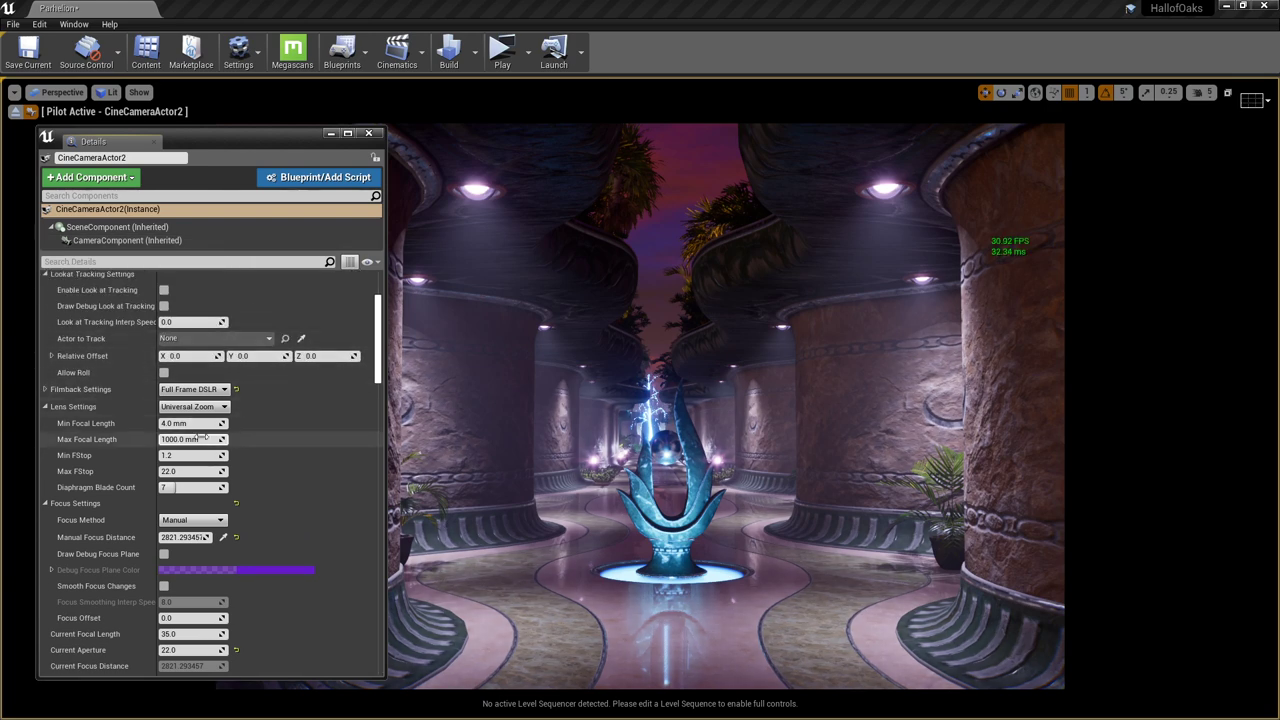
scroll(200, 500, "down", 3)
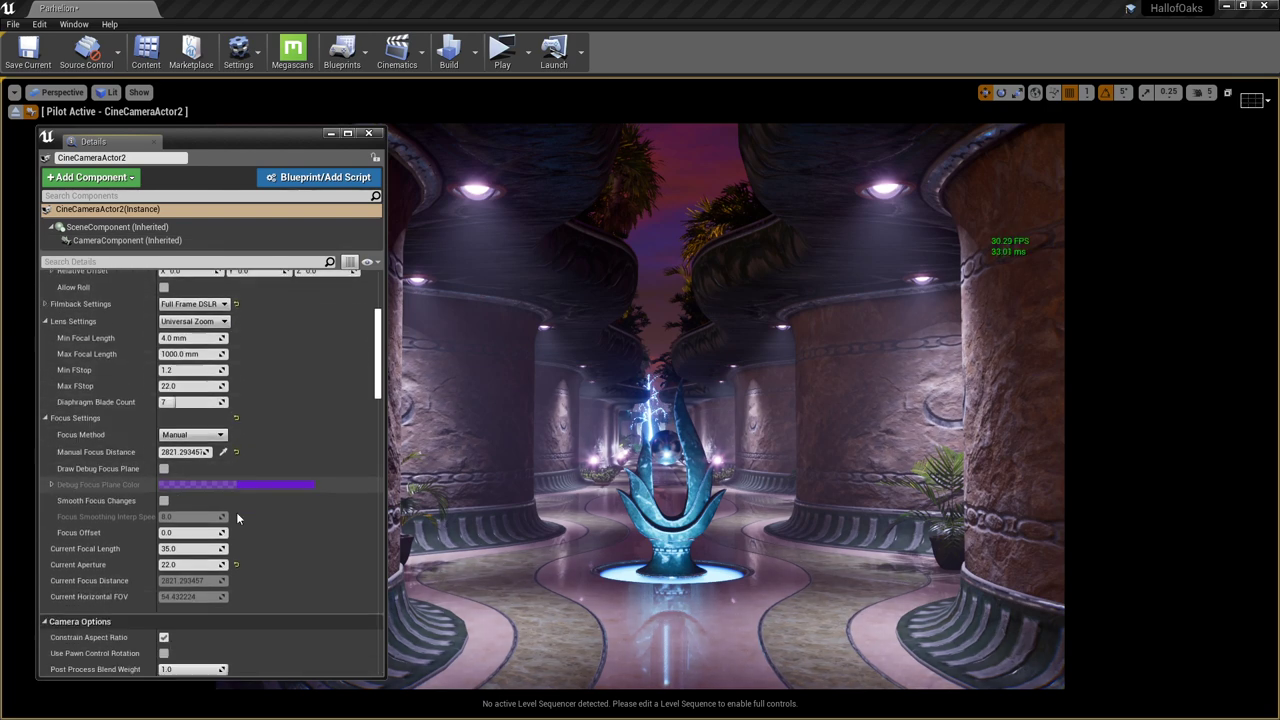
left_click(198, 548)
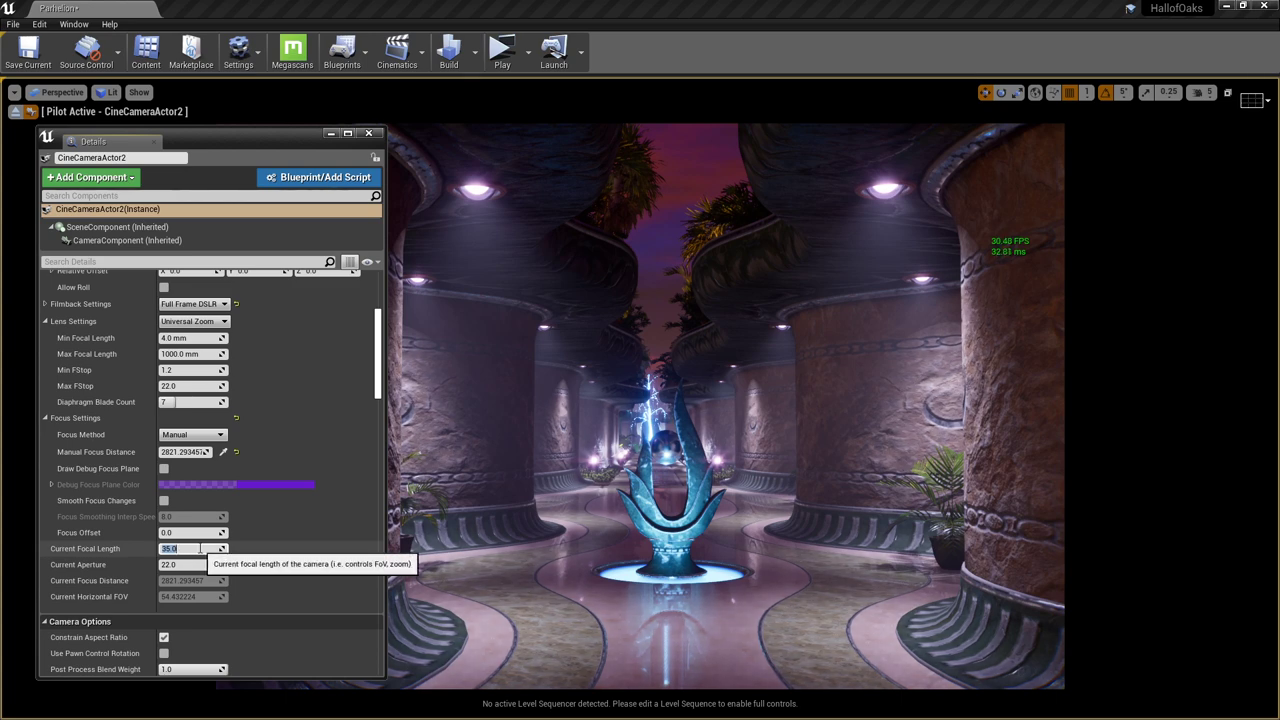
- Reframe the piloted camera's shot so the blue sculpture and its floor reflection sit between the hall's pillars
middle_click_drag(729, 462, 750, 492)
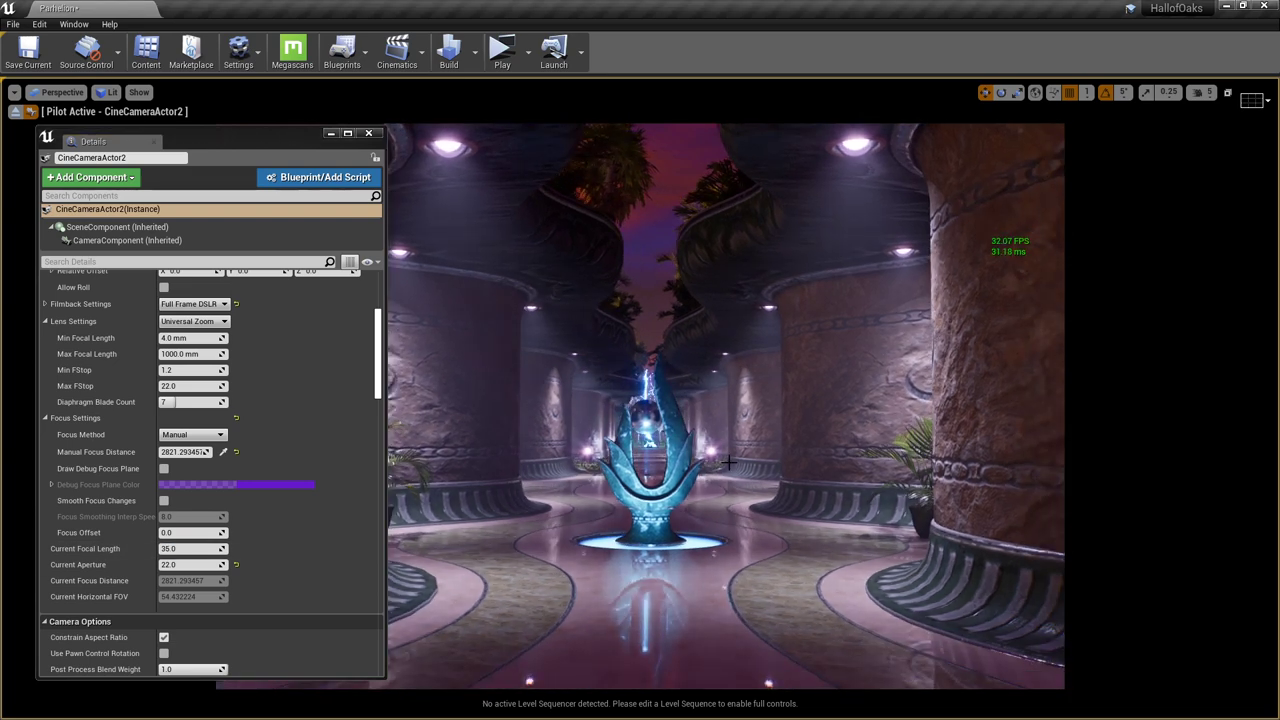
right_click_drag(790, 480, 790, 512)
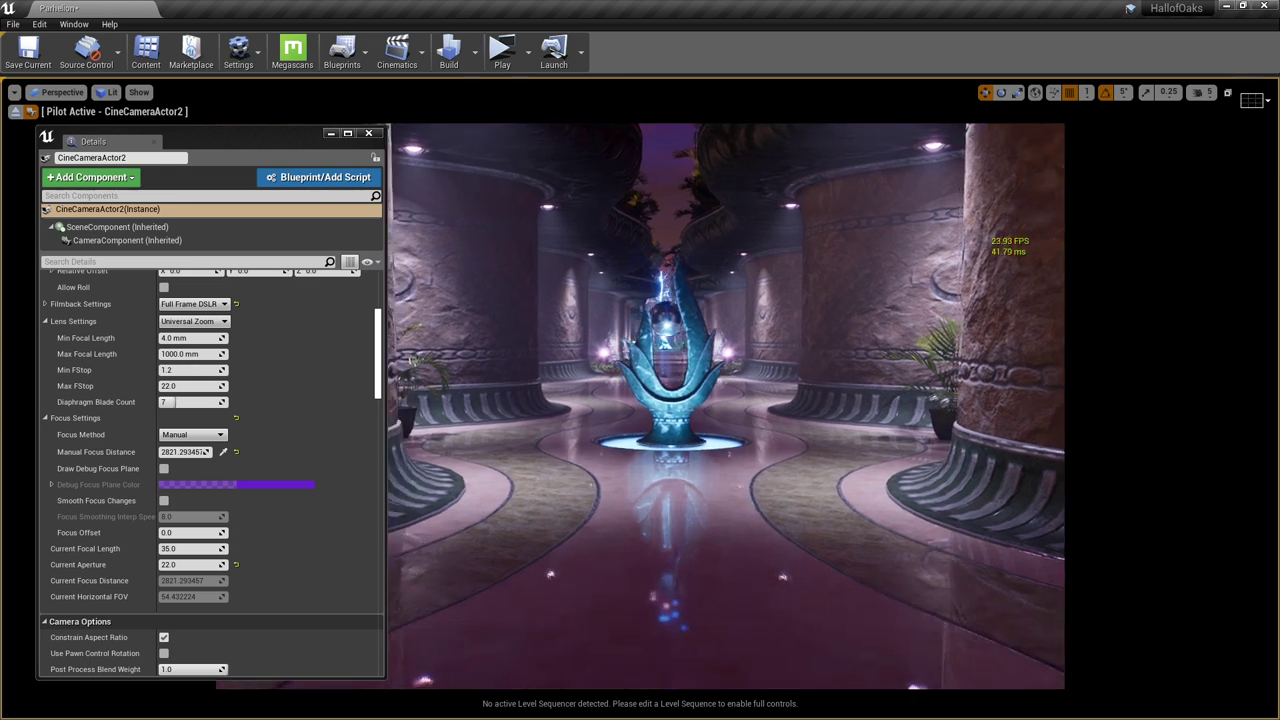
middle_click_drag(795, 474, 768, 474)
right_click_drag(795, 474, 826, 462)
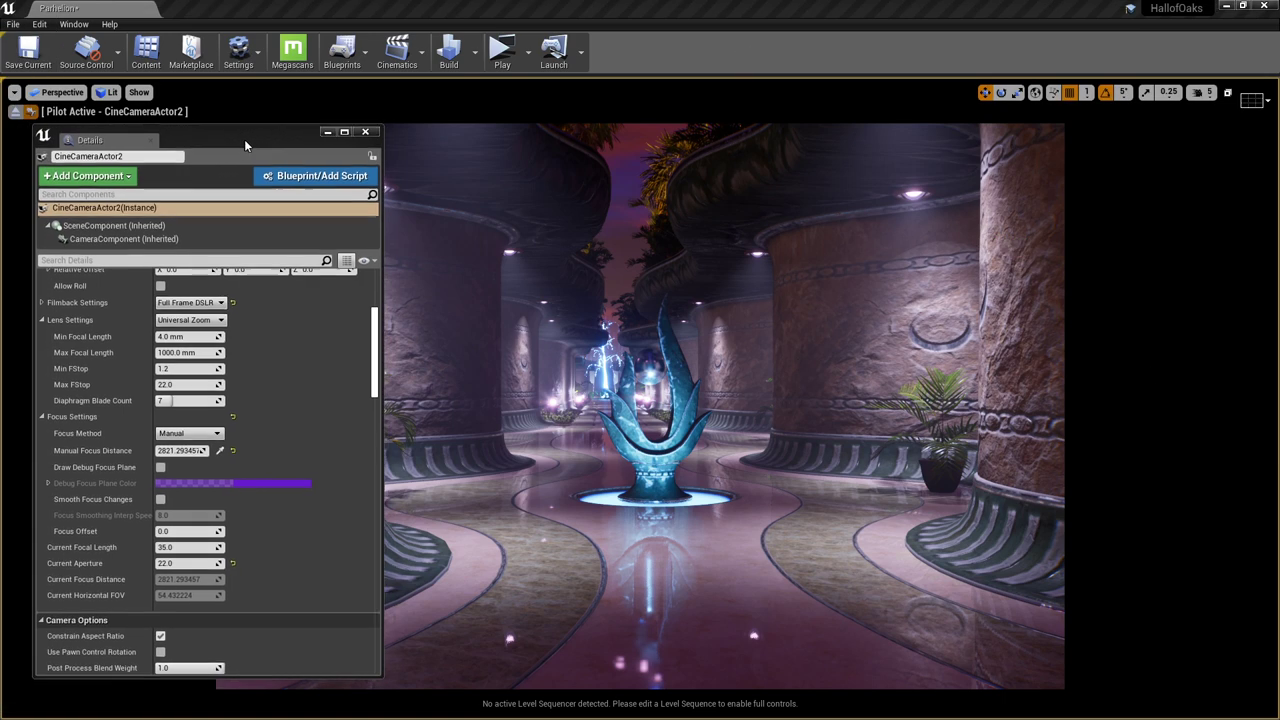
- Change the cine camera's Filmback Settings preset to Micro Four Thirds
left_click_drag(377, 333, 375, 286)
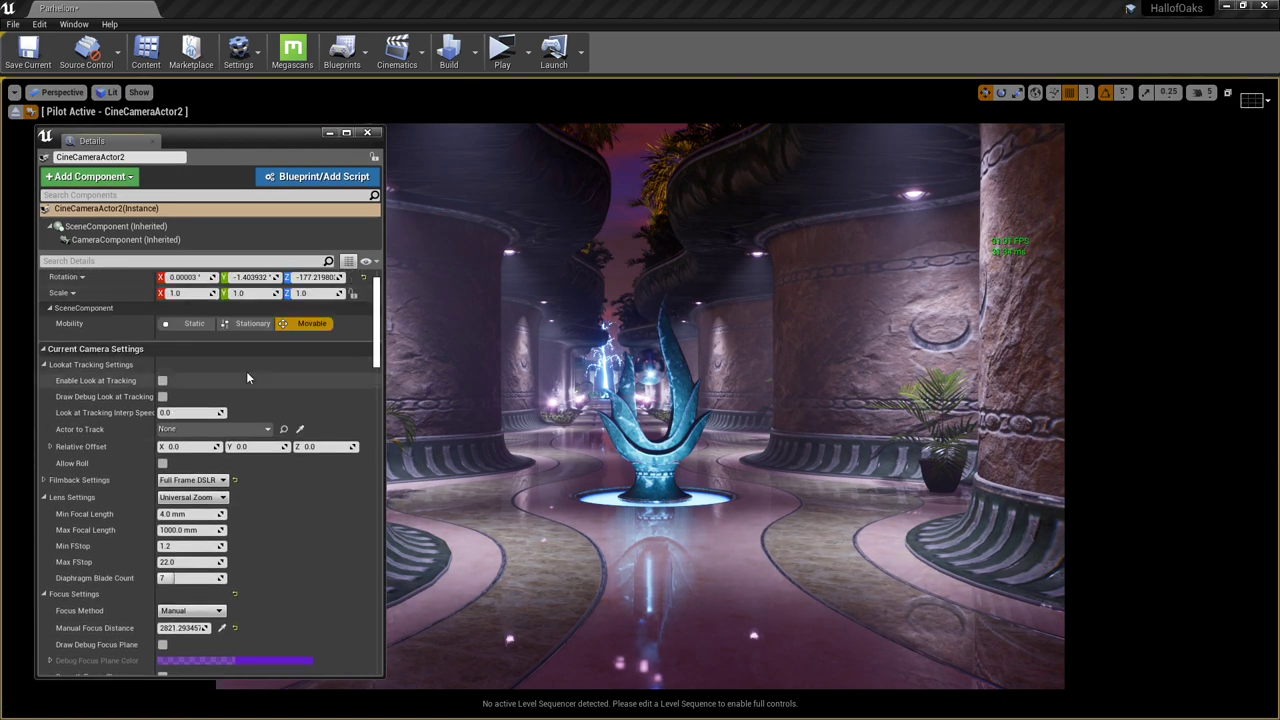
left_click(207, 481)
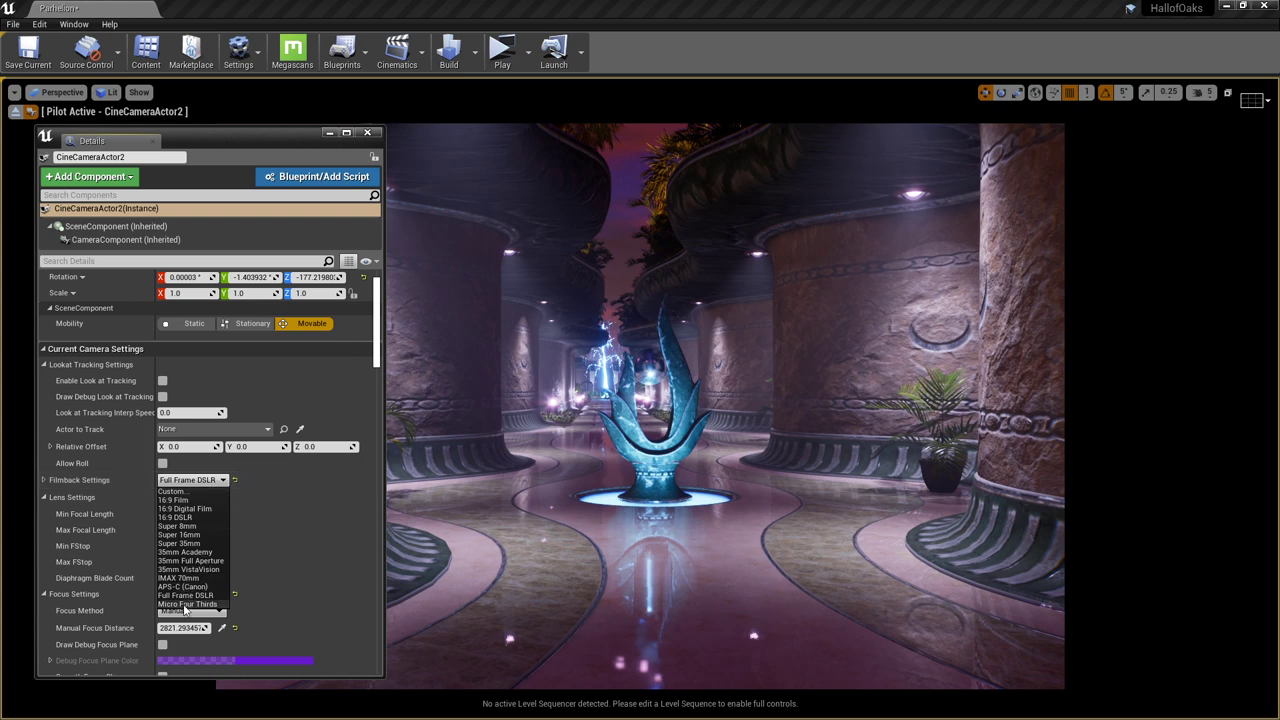
left_click(185, 605)
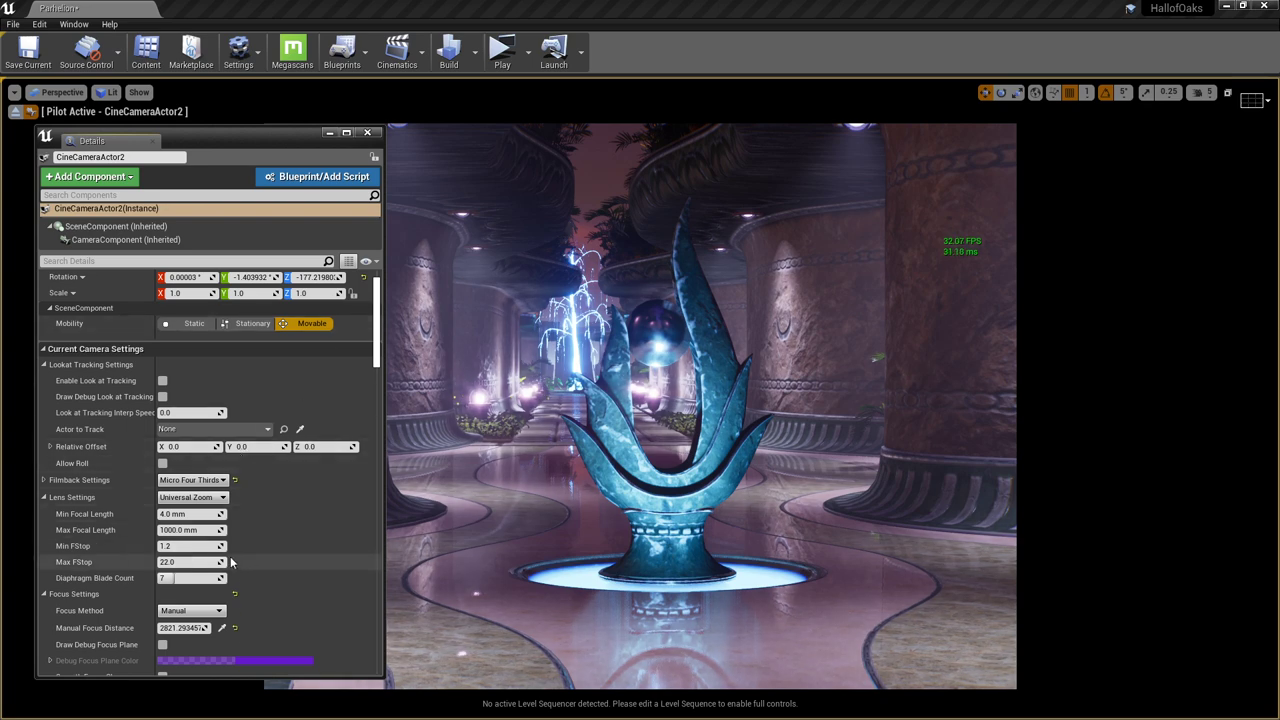
- Set the camera's Current Focal Length to 17.5 and move the Details window off the shot
scroll(181, 508, "down", 5)
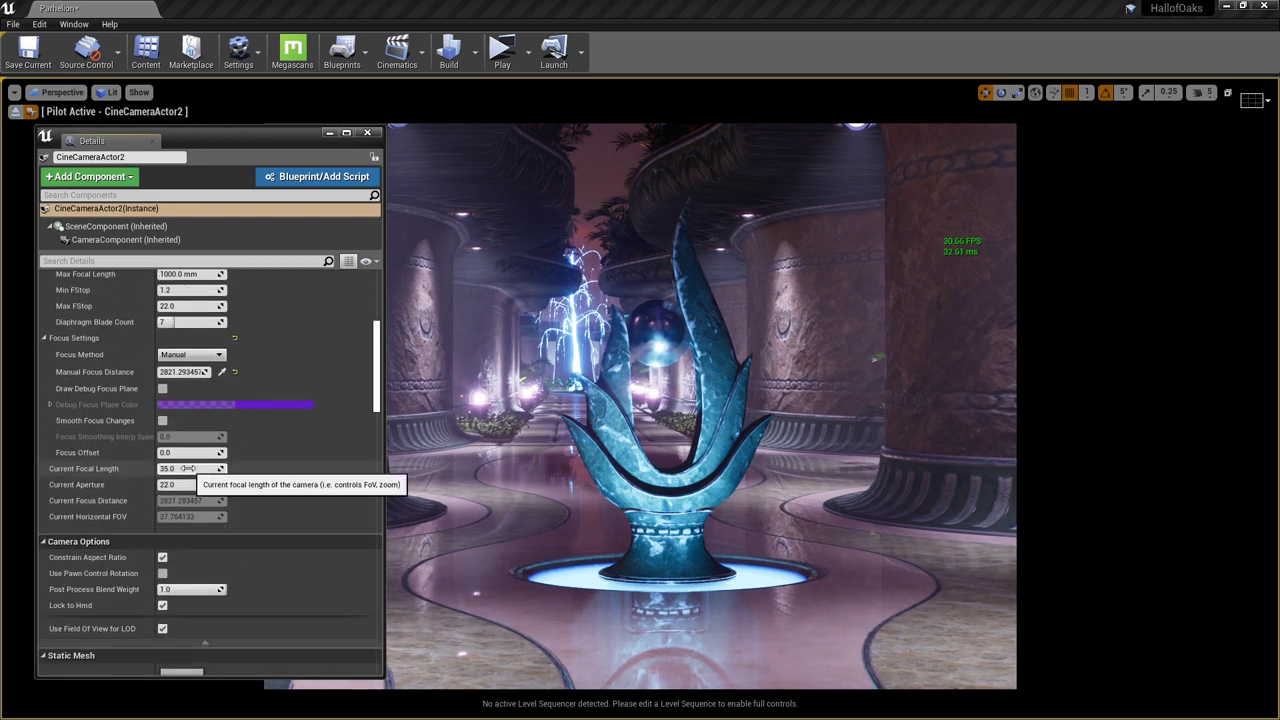
left_click(187, 468)
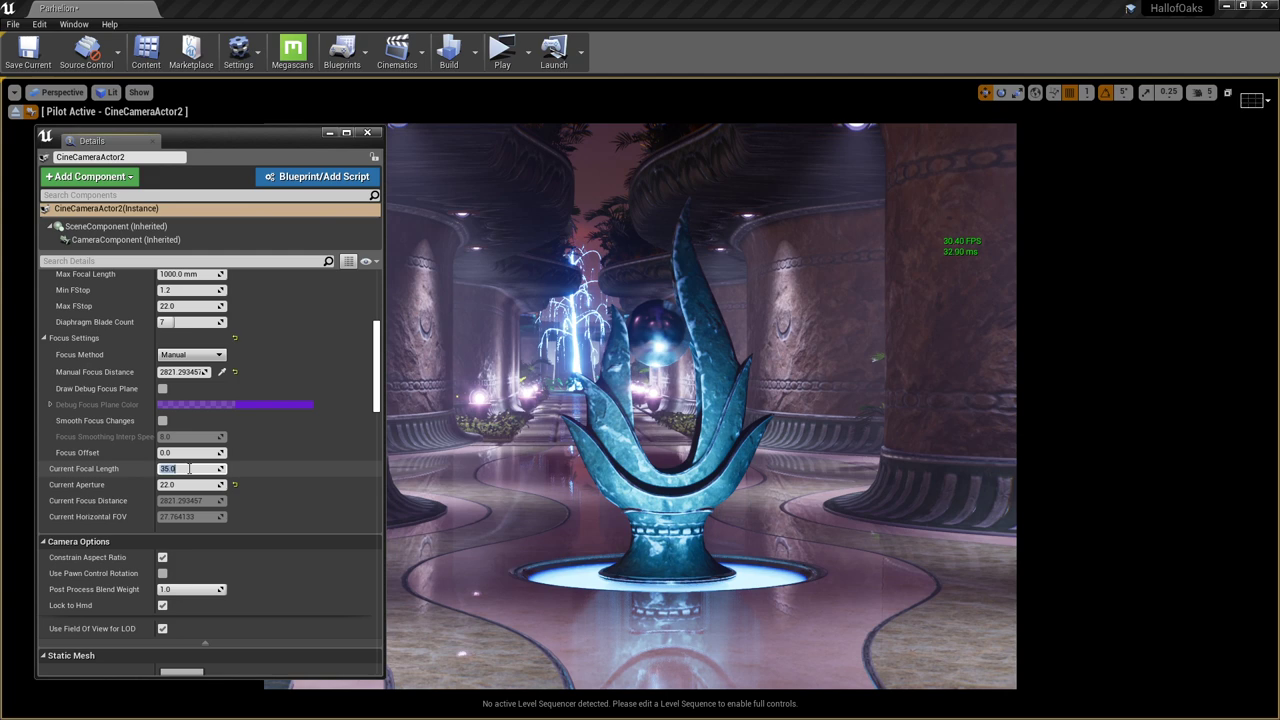
type("17.5")
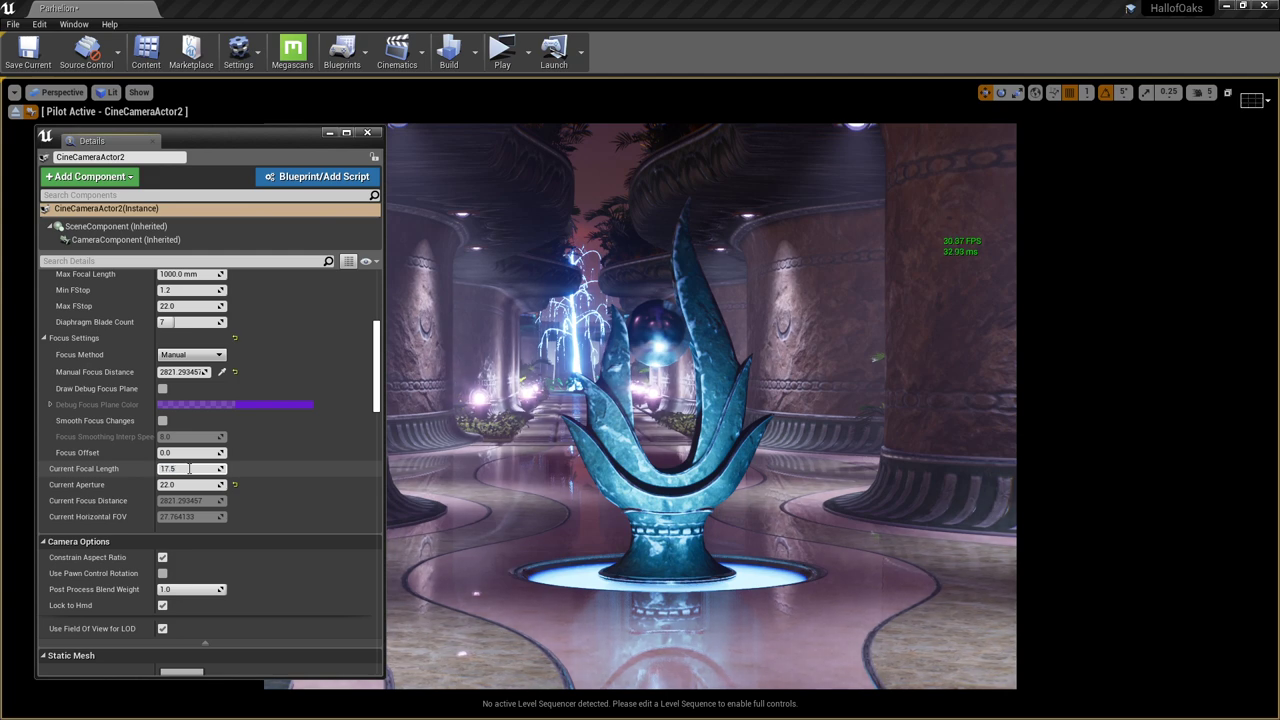
key("Return")
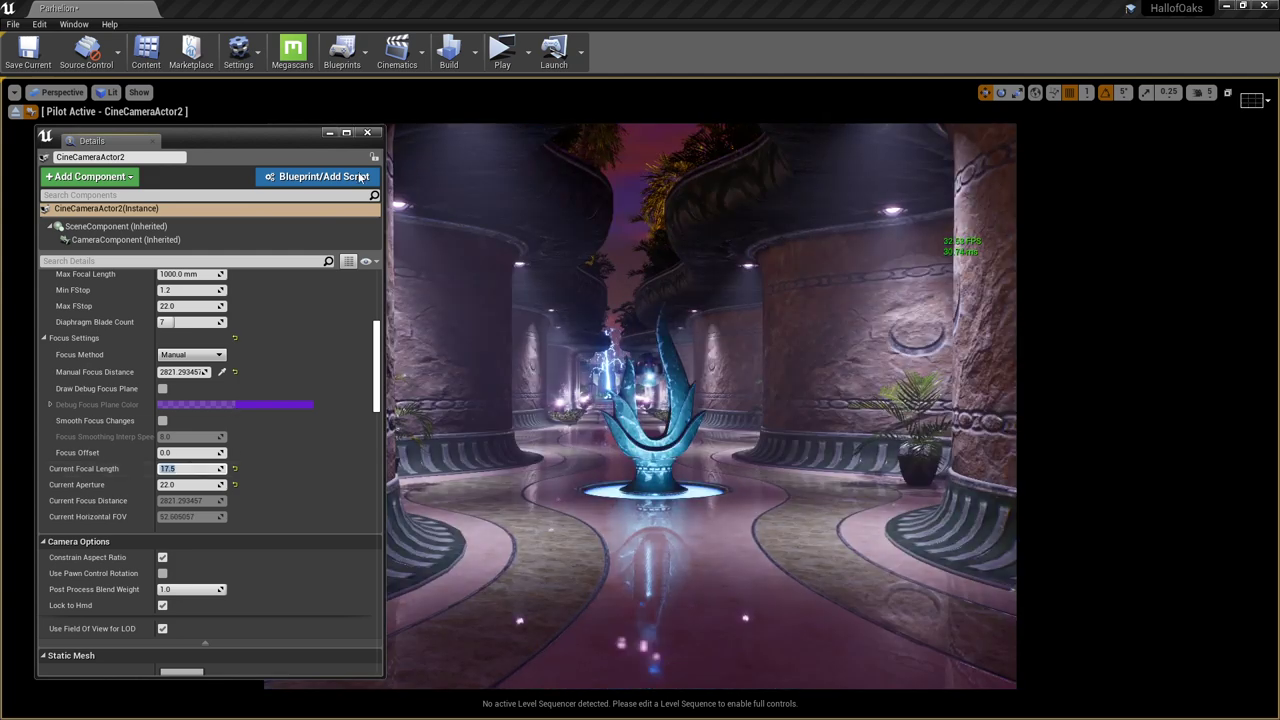
left_click_drag(261, 142, 0, 150)
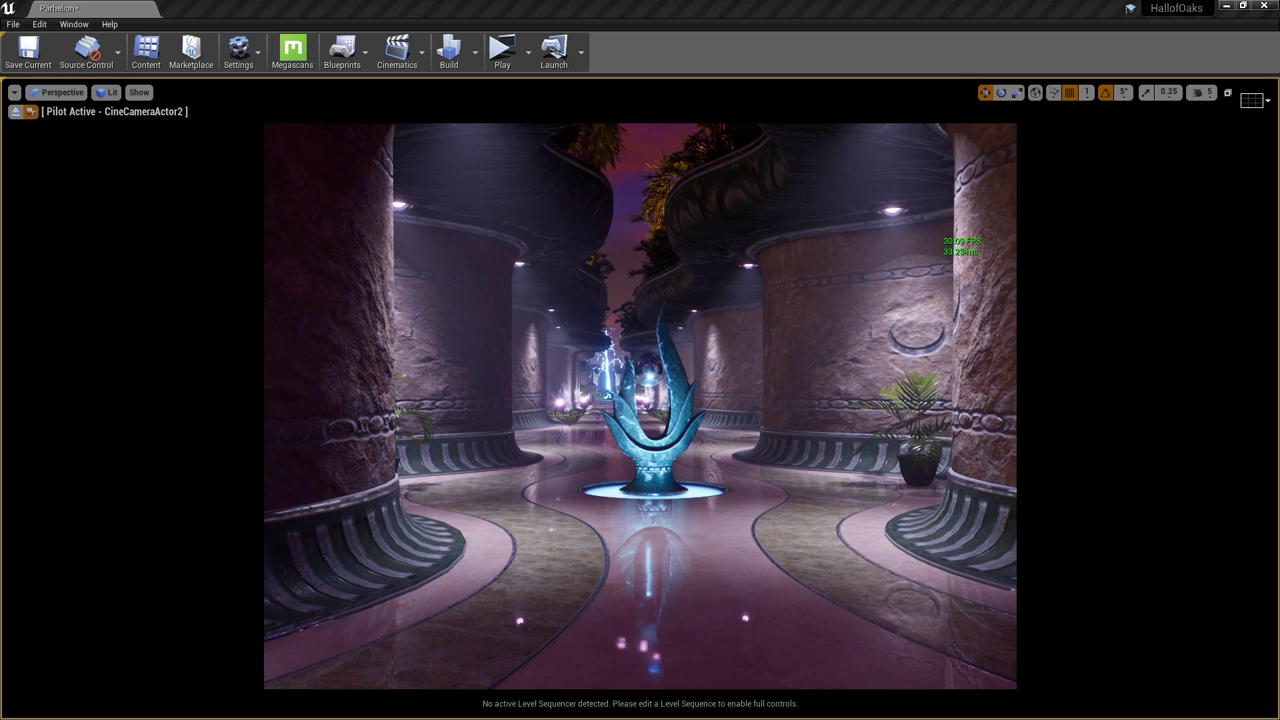
- Place the camera's Details beside the sculpture shot, and review its filmback presets and focus settings
key("ctrl+shift+h")
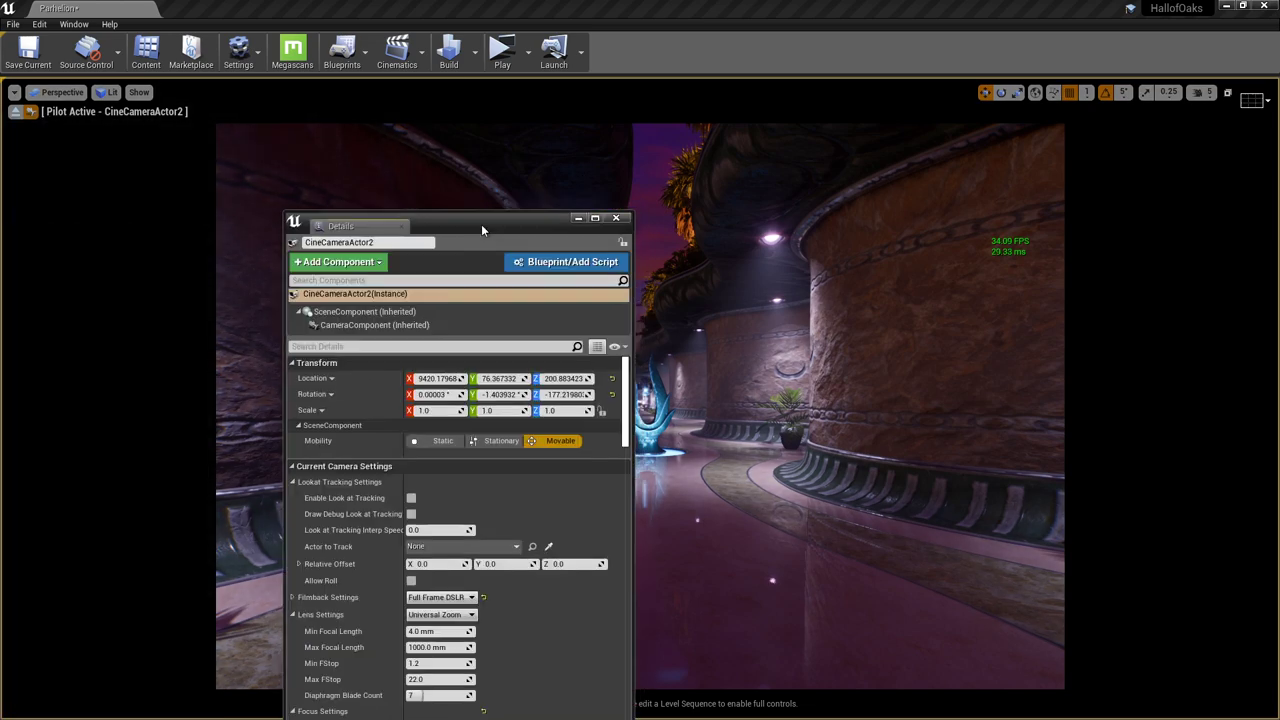
left_click_drag(481, 229, 245, 156)
left_click(229, 530)
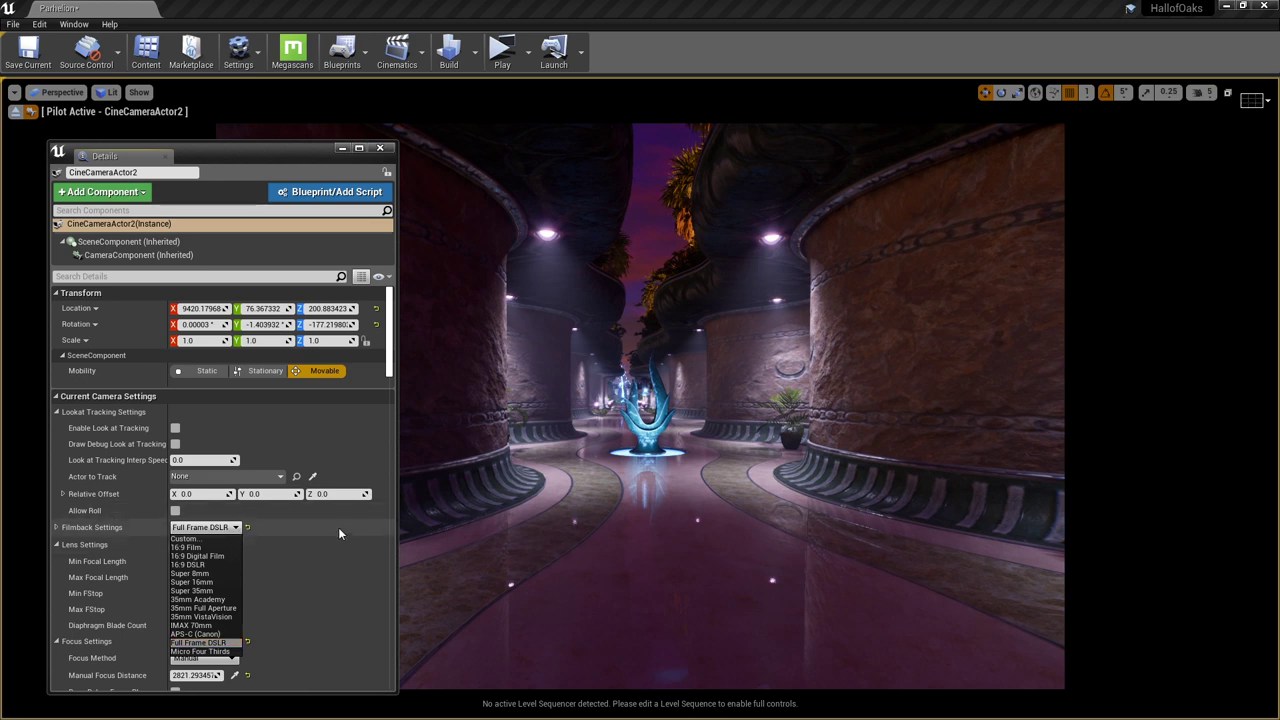
scroll(299, 555, "down", 3)
scroll(216, 643, "down", 4)
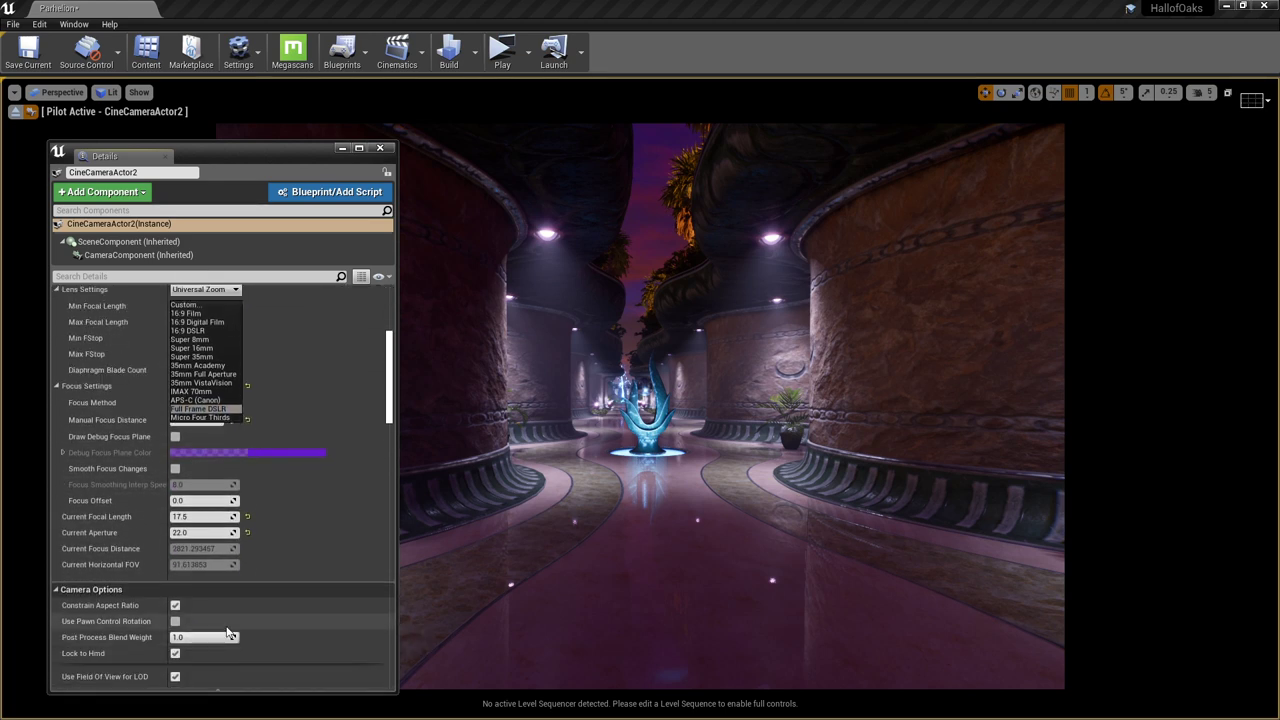
scroll(388, 380, "up", 2)
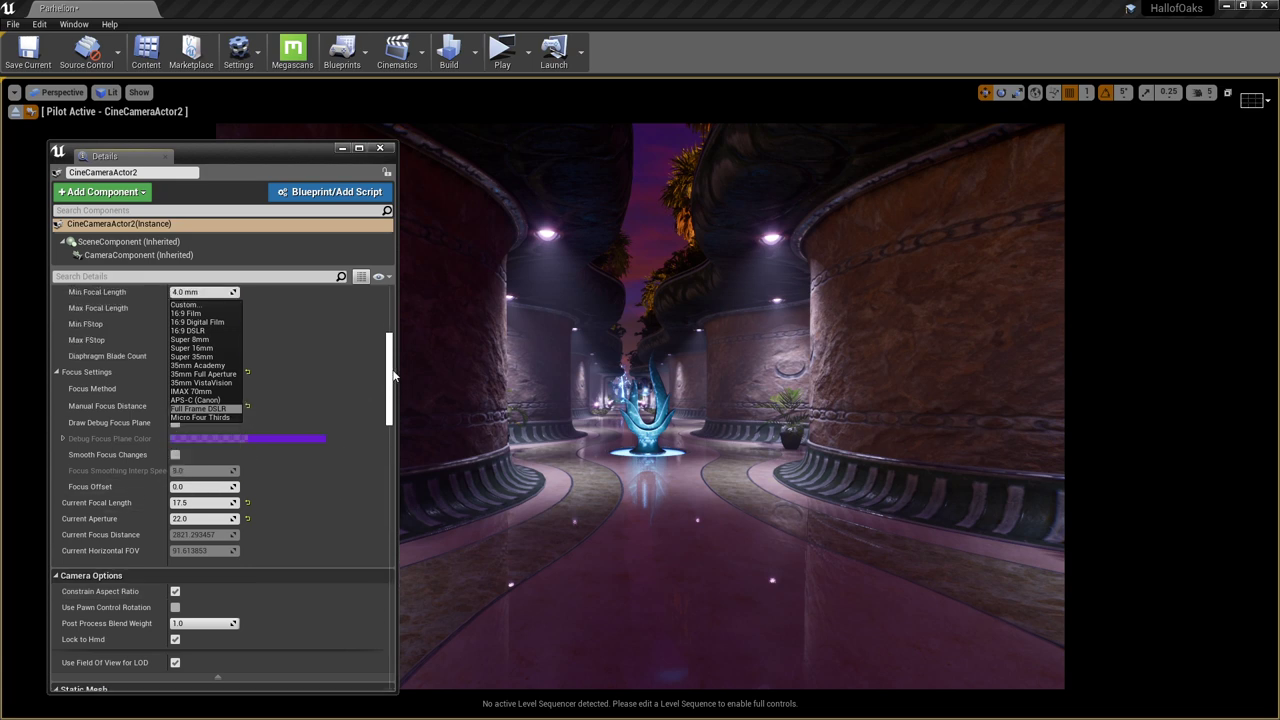
scroll(380, 354, "up", 8)
left_click(234, 428)
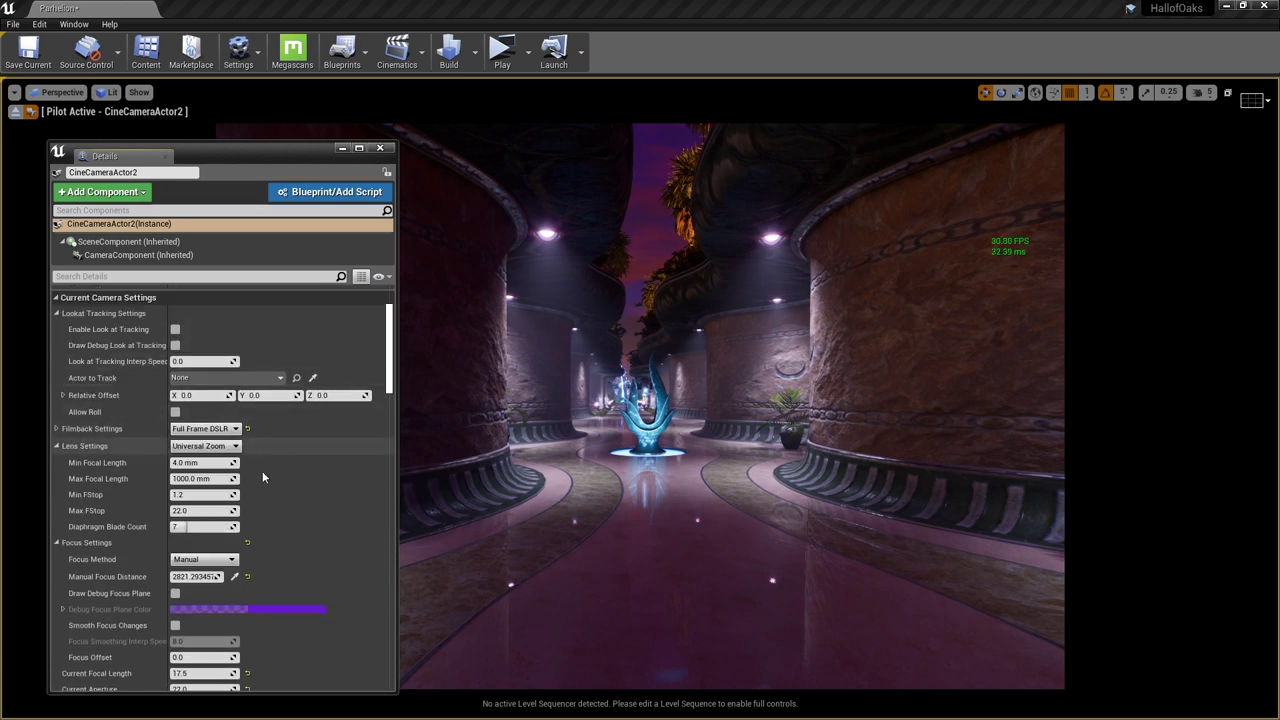
- Set the camera's Current Focal Length to 35 and keep the Details window clear of the sculpture
scroll(239, 524, "down", 4)
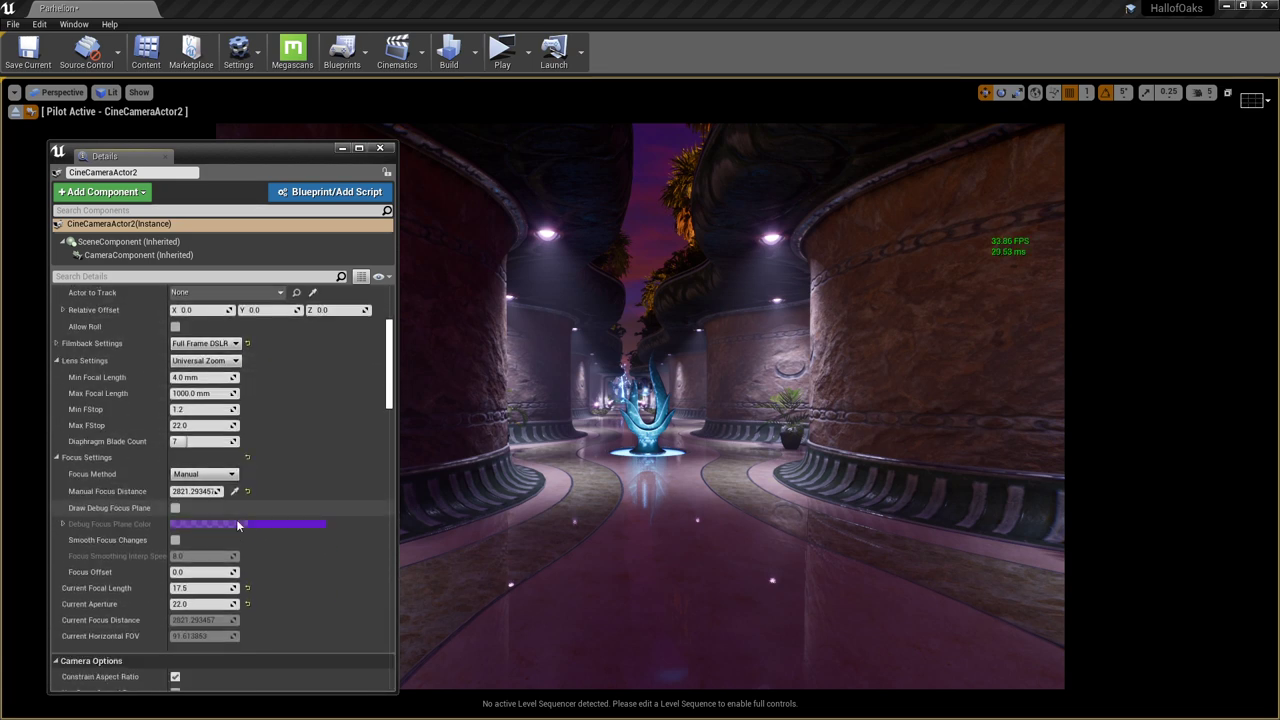
left_click(207, 588)
type("35")
key("Return")
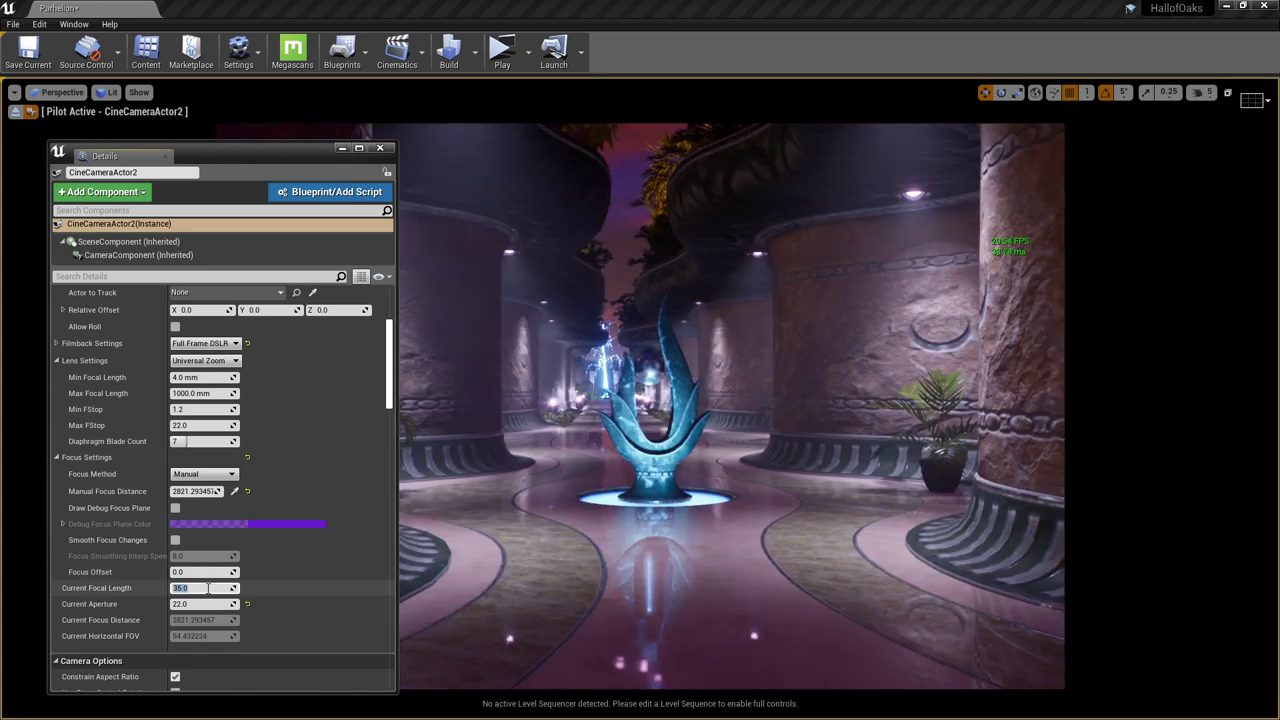
left_click_drag(275, 152, 269, 142)
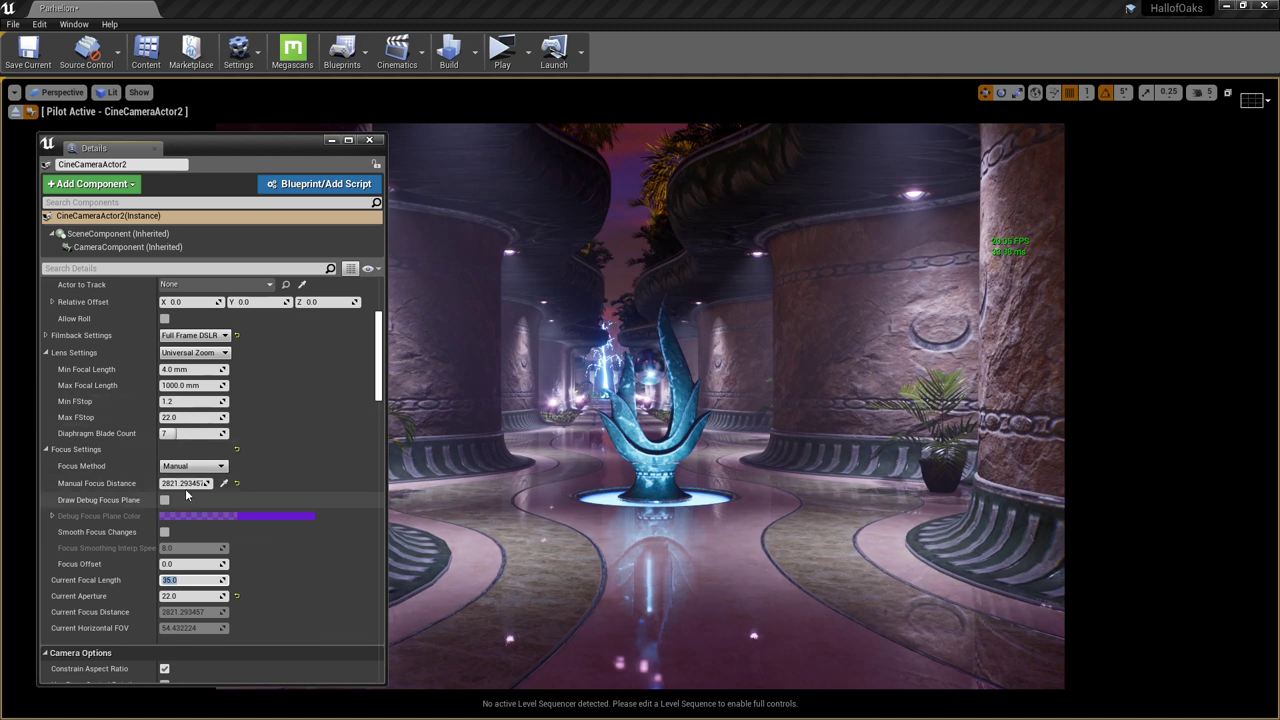
- Move the piloted camera toward the blue sculpture, framing its full height and glowing base between the pillars
right_click_drag(814, 451, 791, 450)
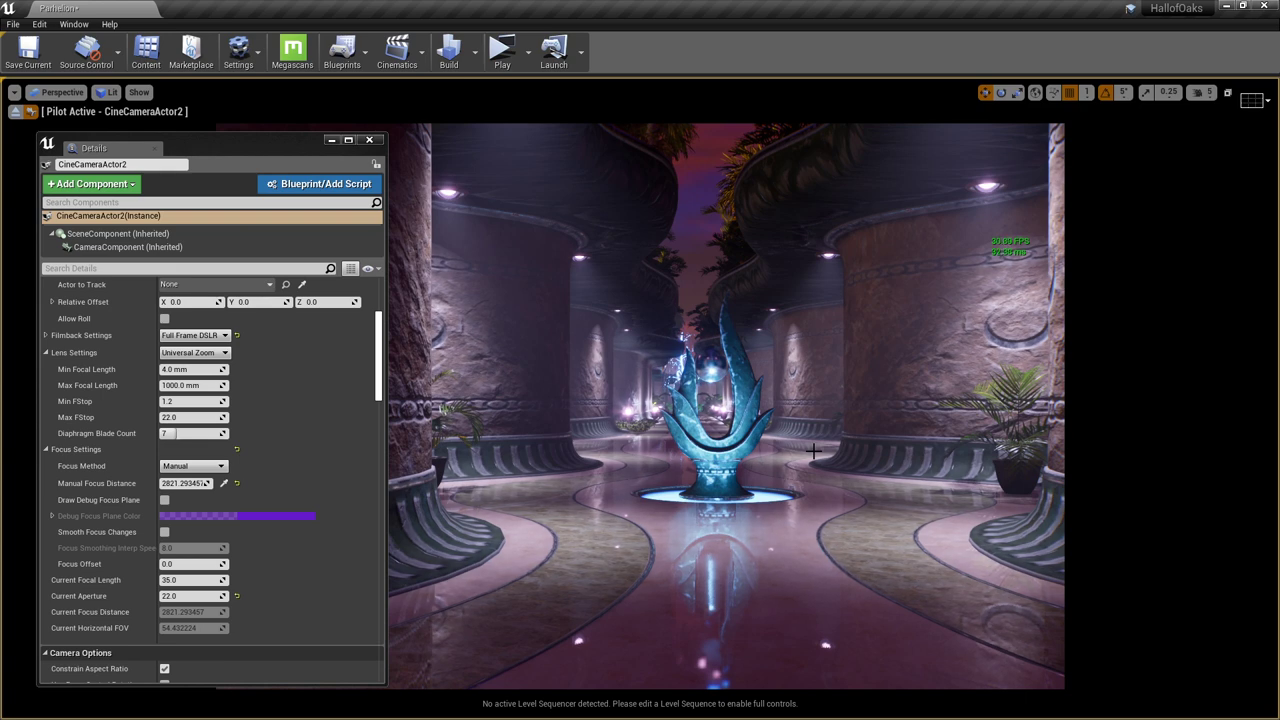
left_click_drag(250, 140, 232, 136)
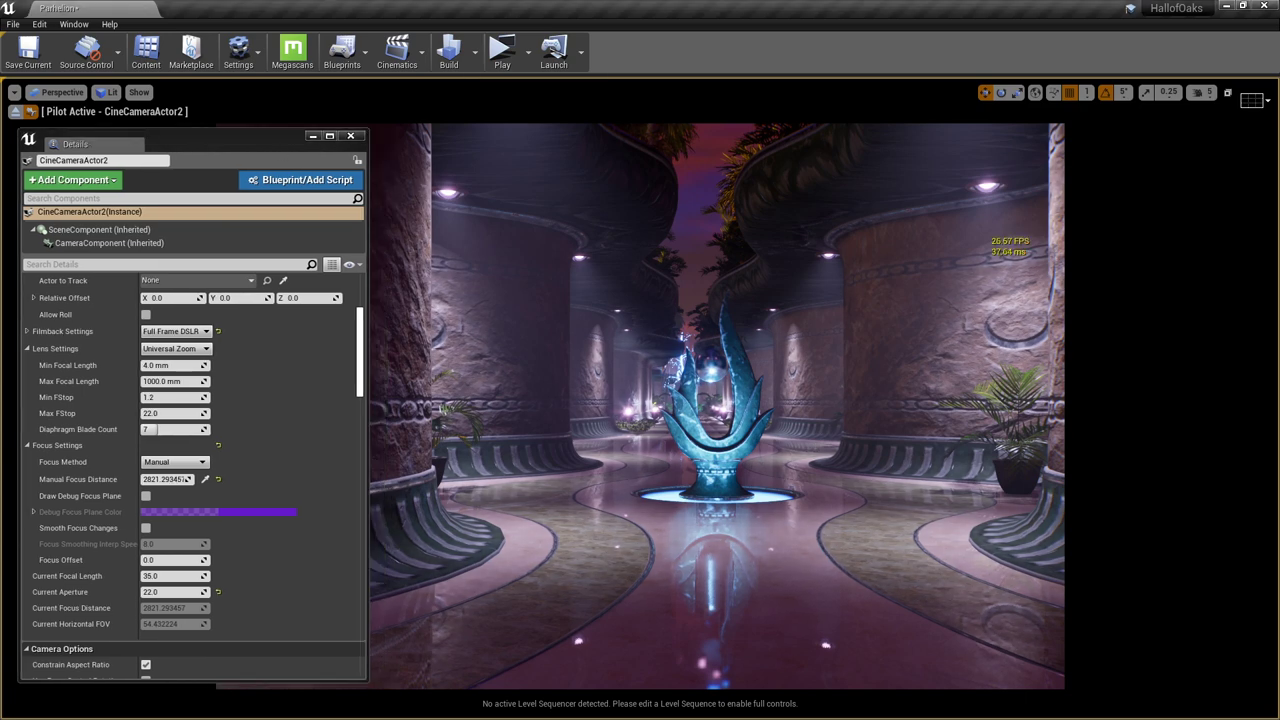
right_click_drag(716, 406, 770, 380)
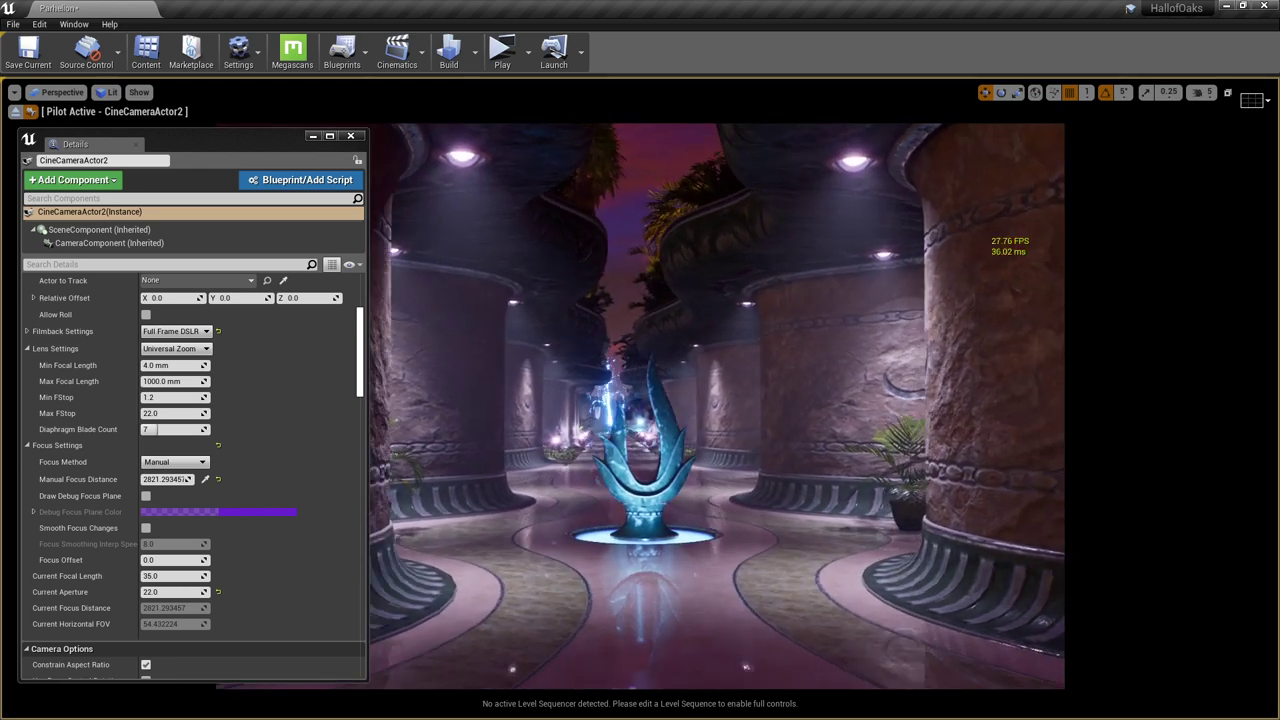
key("Up")
key("Up")
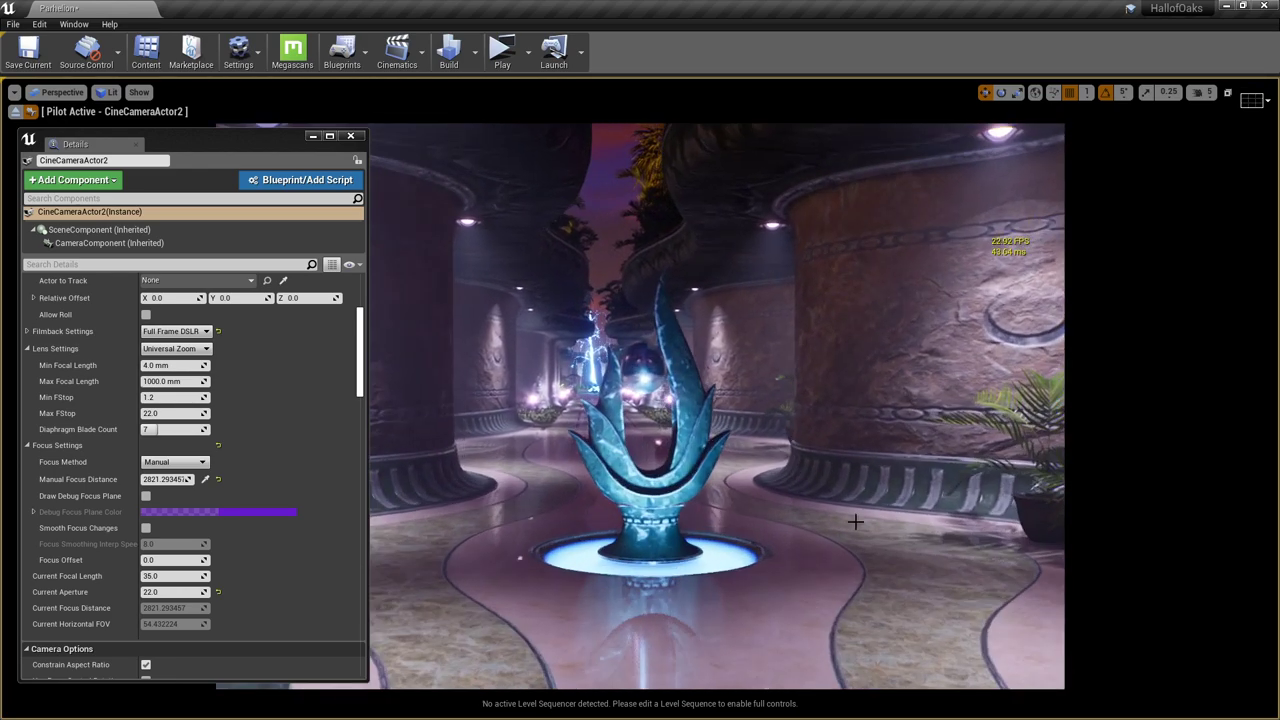
right_click_drag(855, 522, 838, 495)
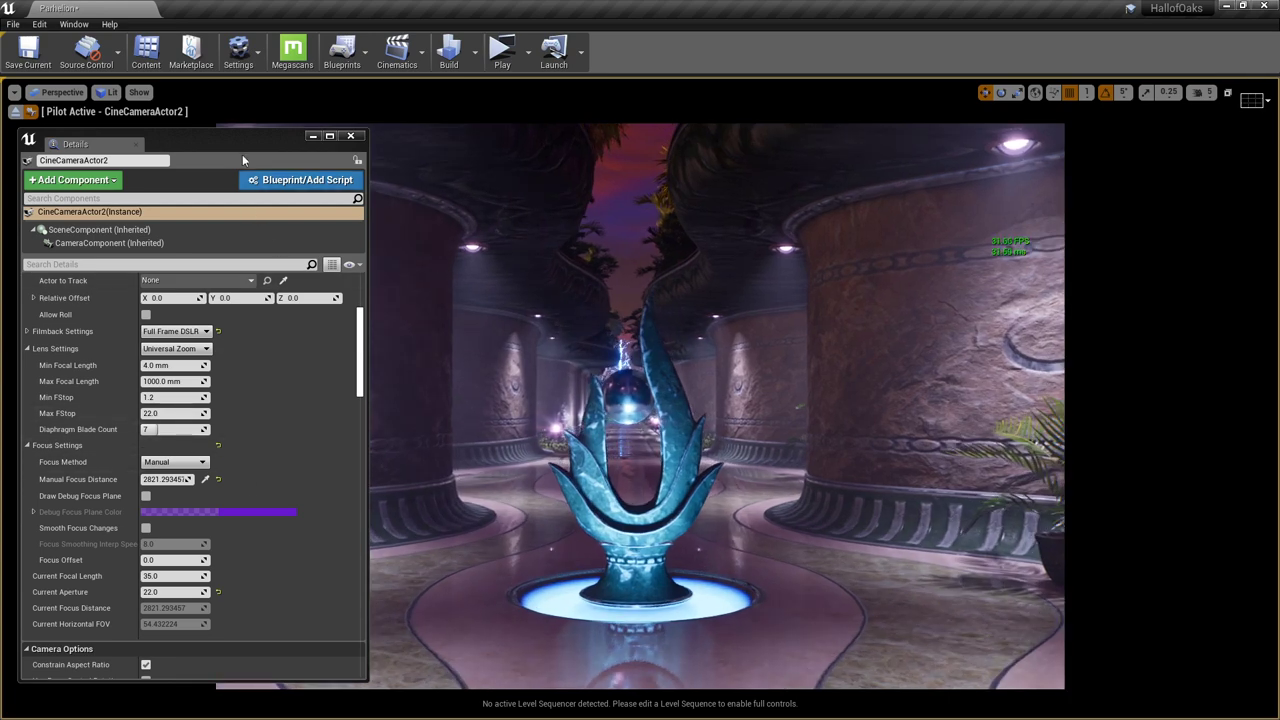
- Clear the Details window from the shot and bring the piloted camera closer so the sculpture fills most of the frame
left_click_drag(242, 154, 290, 128)
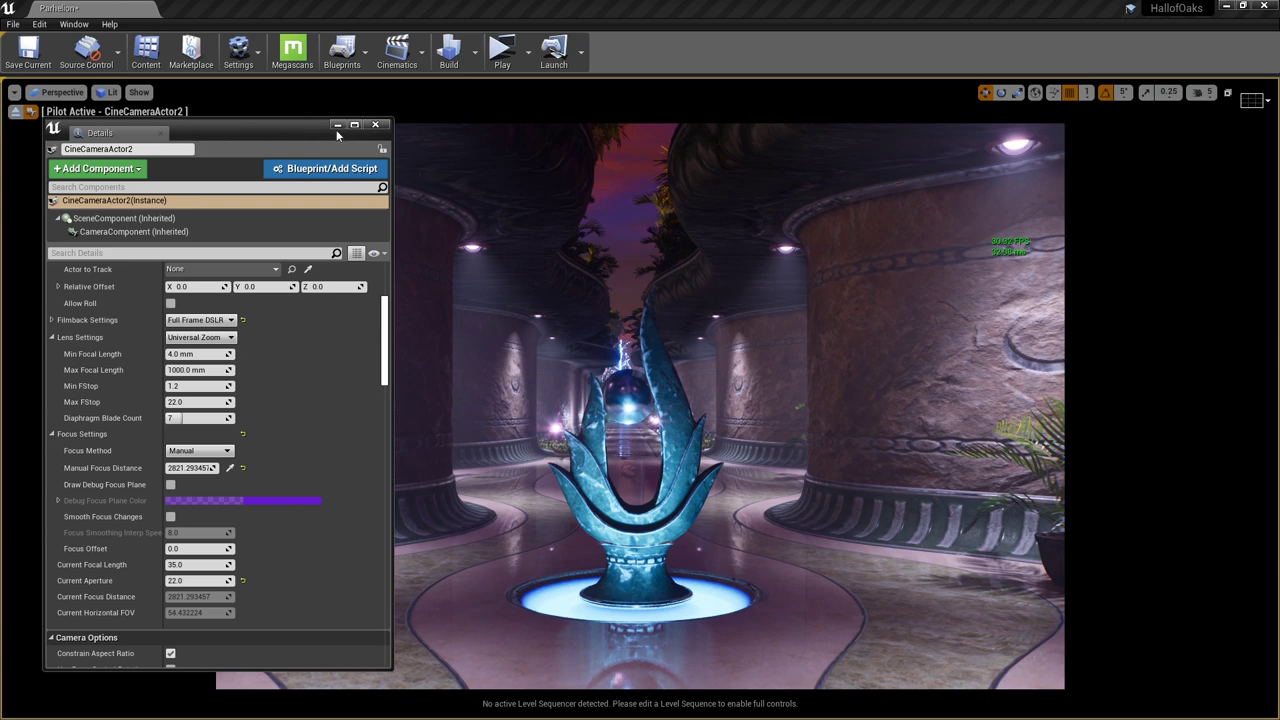
left_click_drag(337, 134, 260, 131)
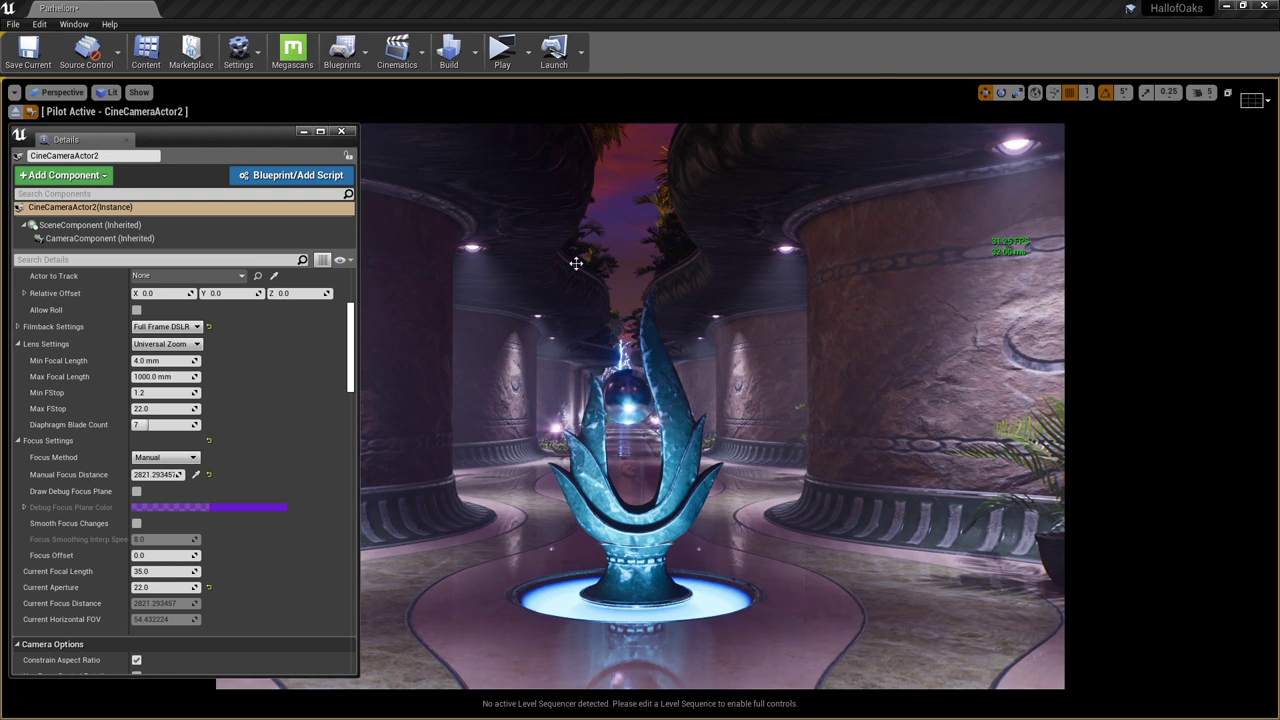
left_click_drag(236, 141, 264, 145)
mouse_move(560, 380)
right_mouse_down()
mouse_move(480, 380)
mouse_move(580, 380)
mouse_move(560, 380)
right_mouse_up()
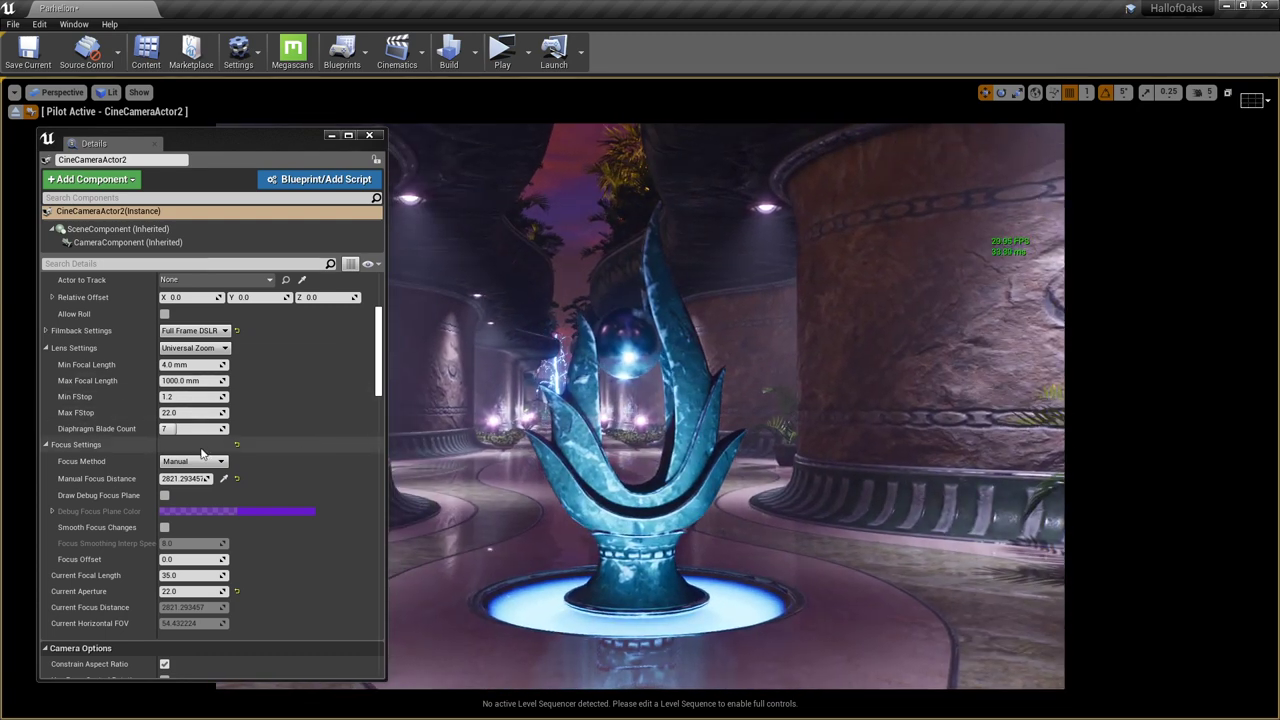
- Enable Draw Debug Focus Plane, and try Manual Focus Distance values of 50, 150 and 250 cm
left_click(165, 495)
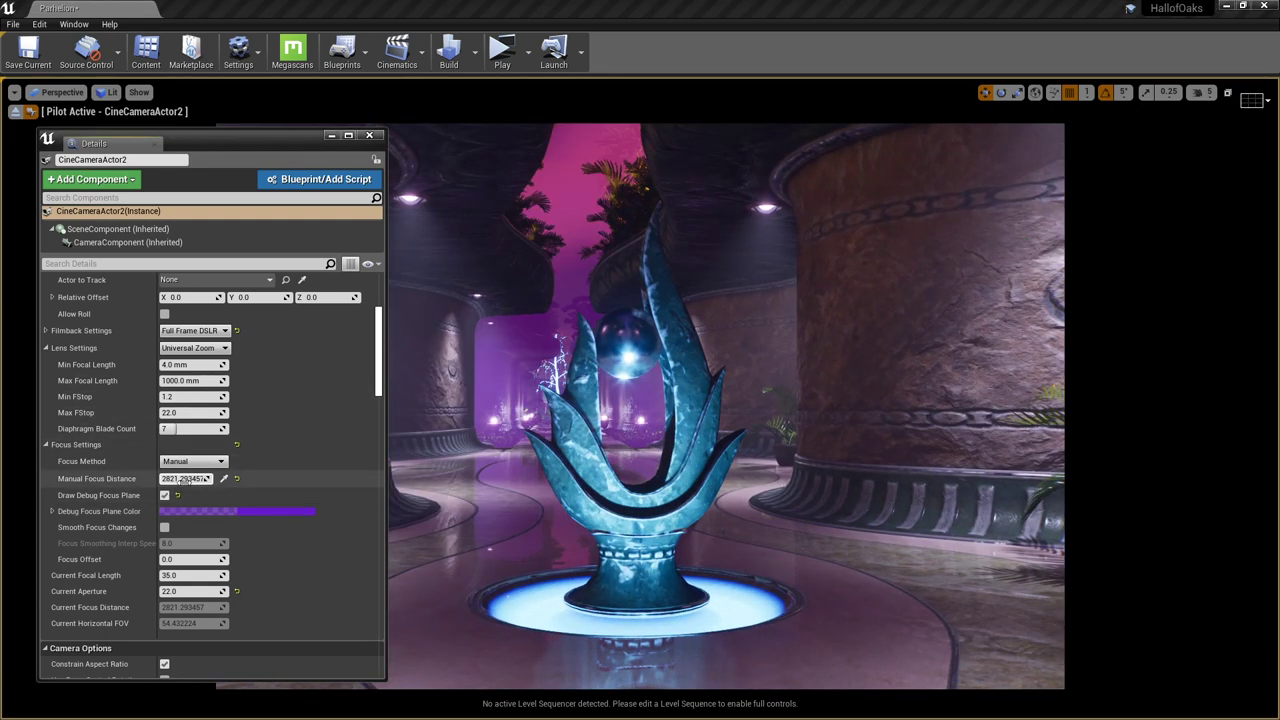
left_click_drag(186, 482, 183, 482)
left_click(182, 480)
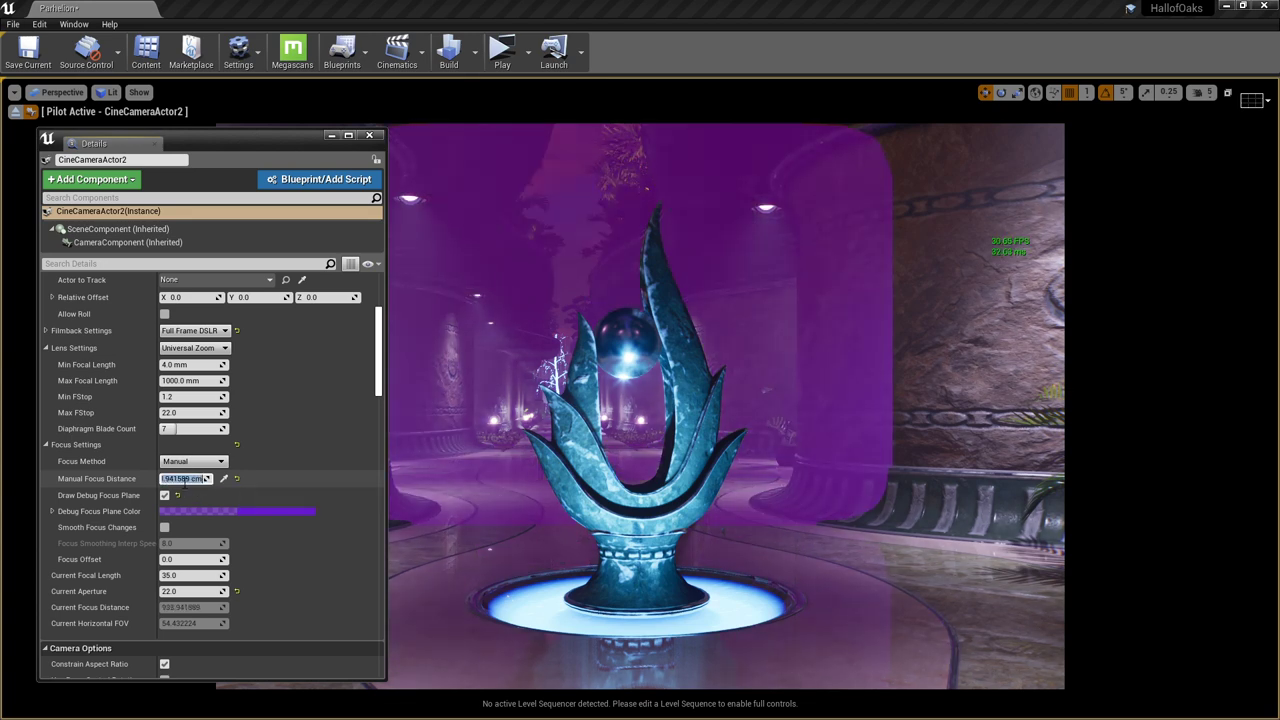
type("50")
key("Return")
type("150")
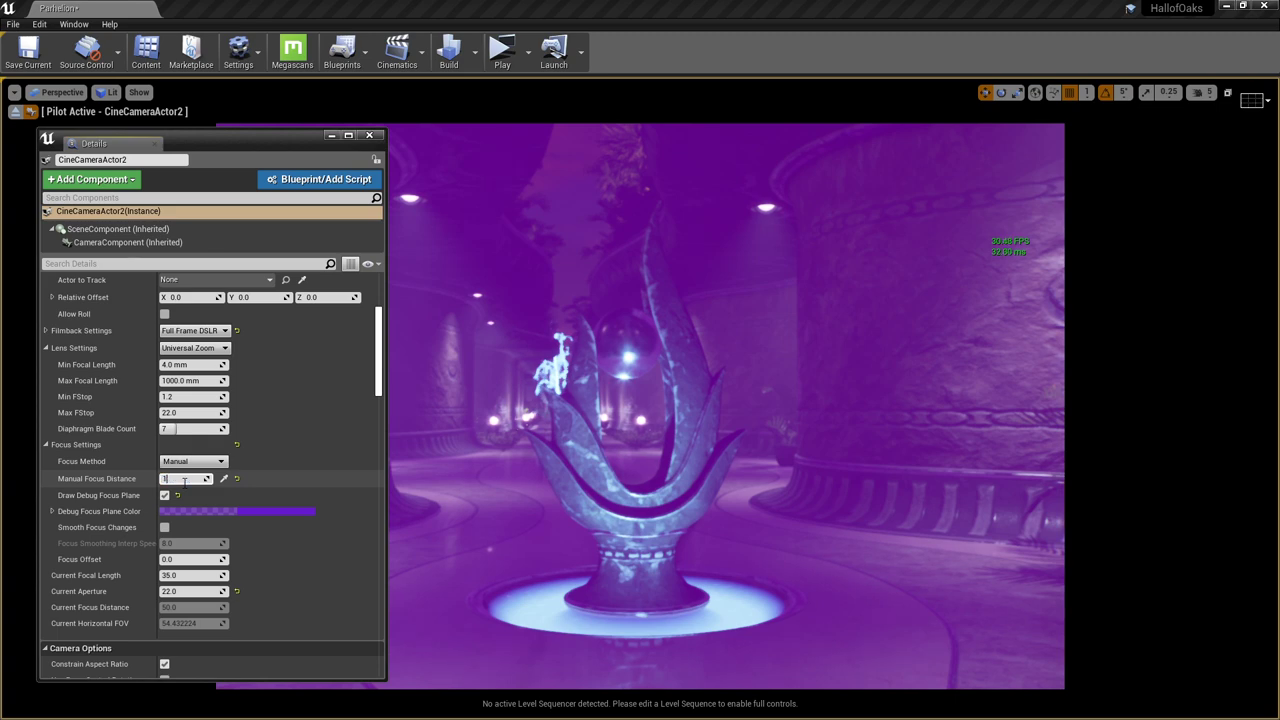
key("Return")
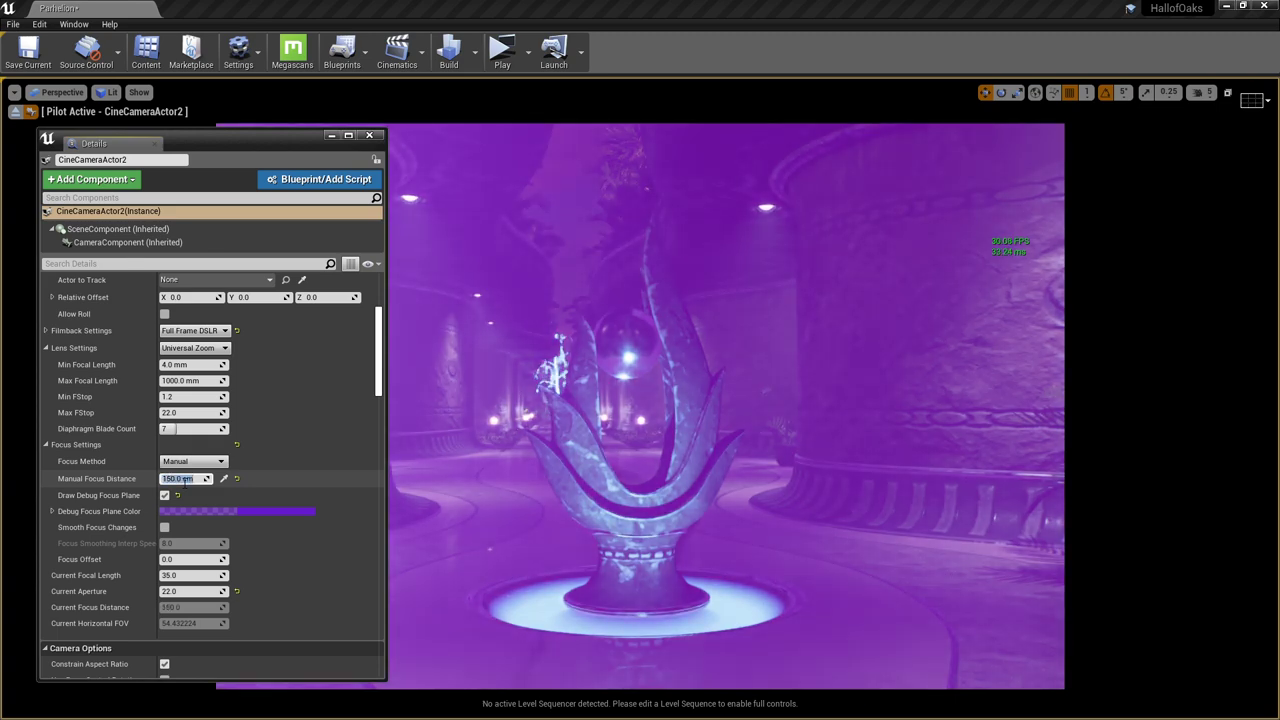
type("250")
key("Return")
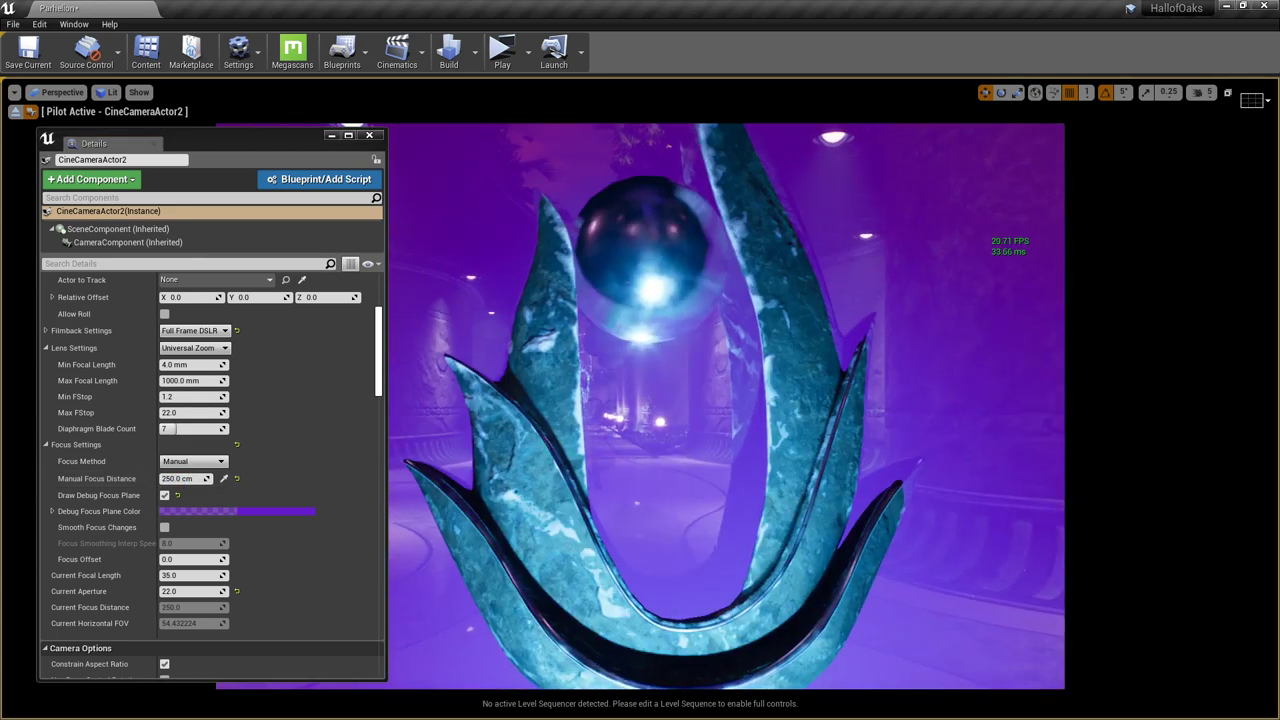
- Move the piloted camera back and forth at the sculpture to examine where the debug focus plane cuts through it
key("s")
key("q")
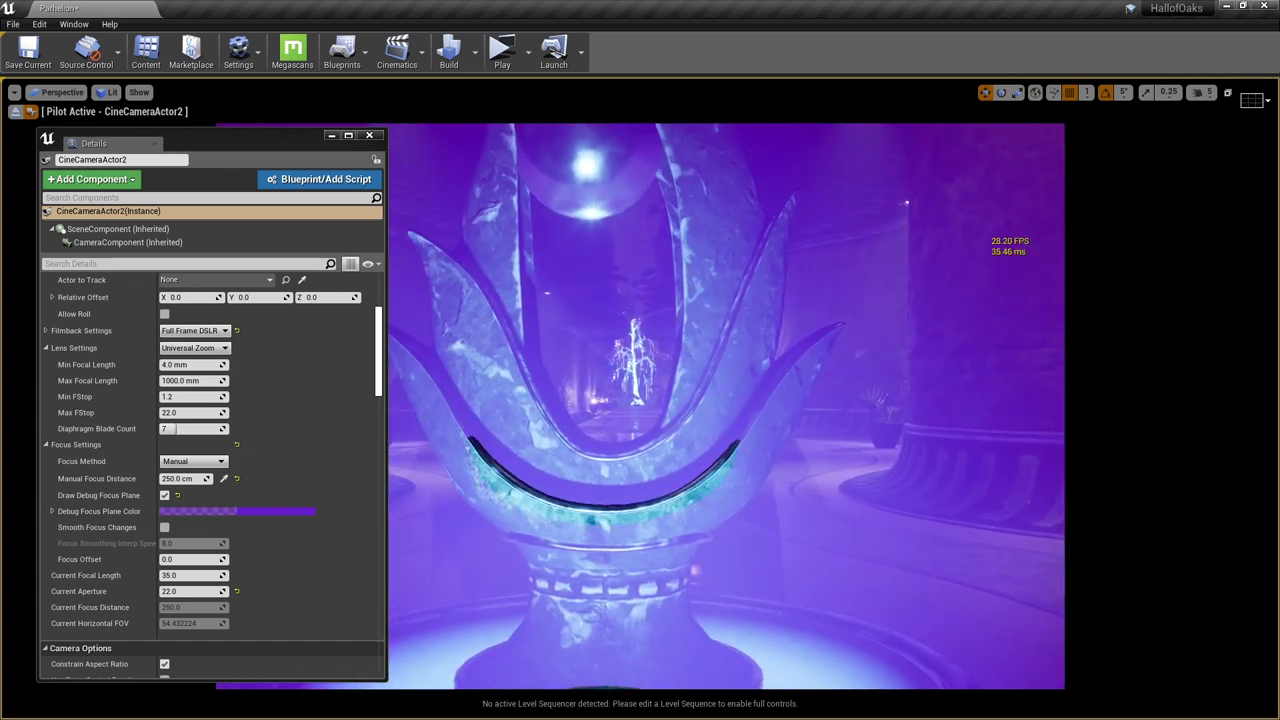
key("s")
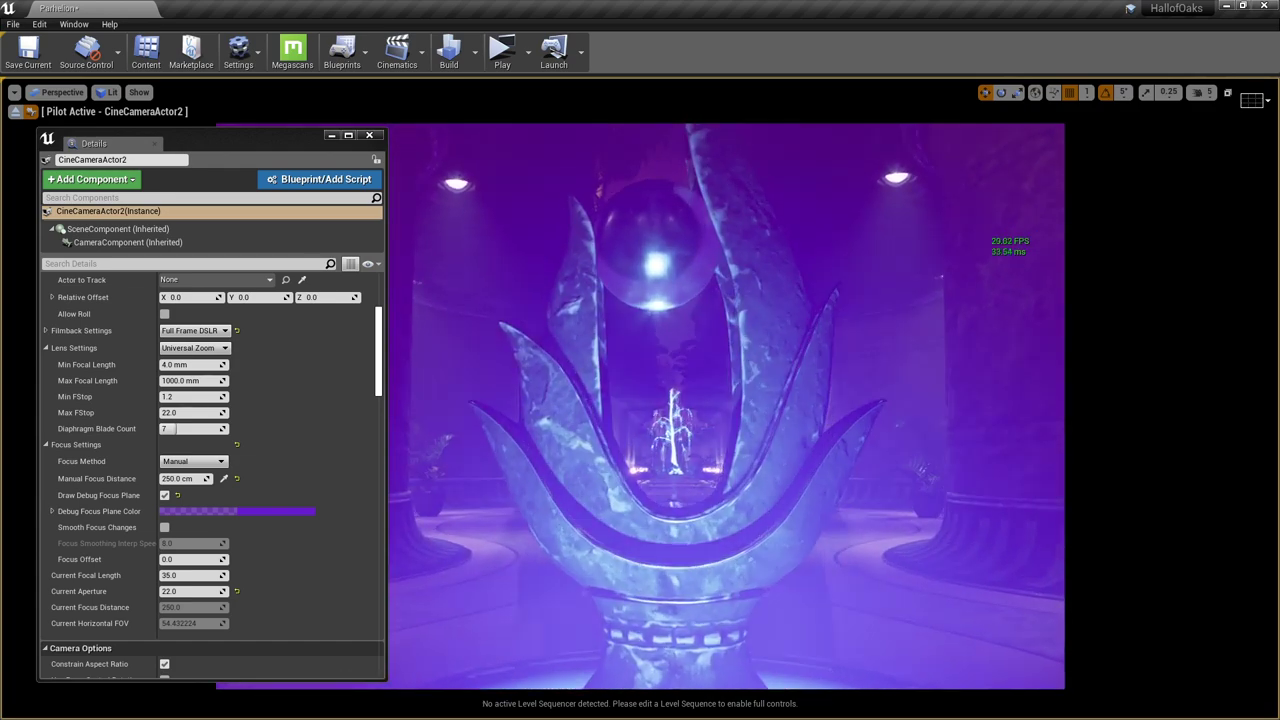
- Set the Manual Focus Distance to 350 cm and position the camera so the focus plane falls just behind the sculpture's petals
left_click(199, 478)
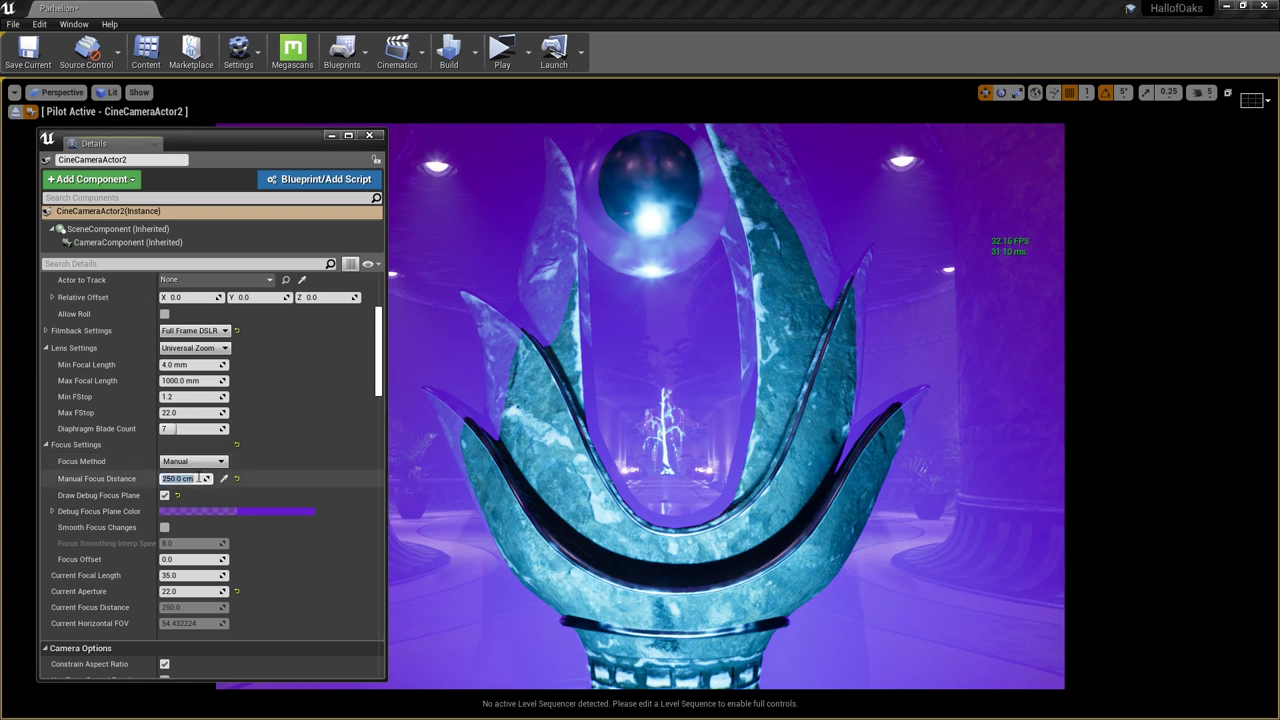
type("350")
key("Return")
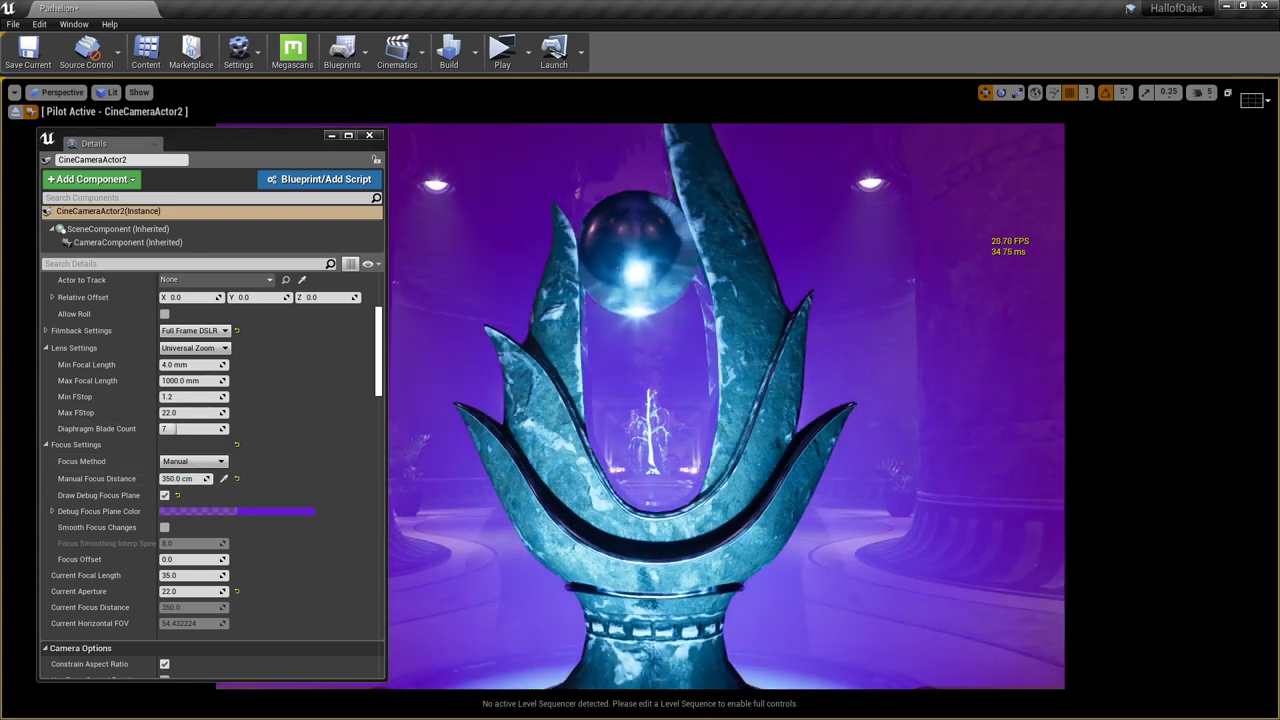
key("s")
key("w")
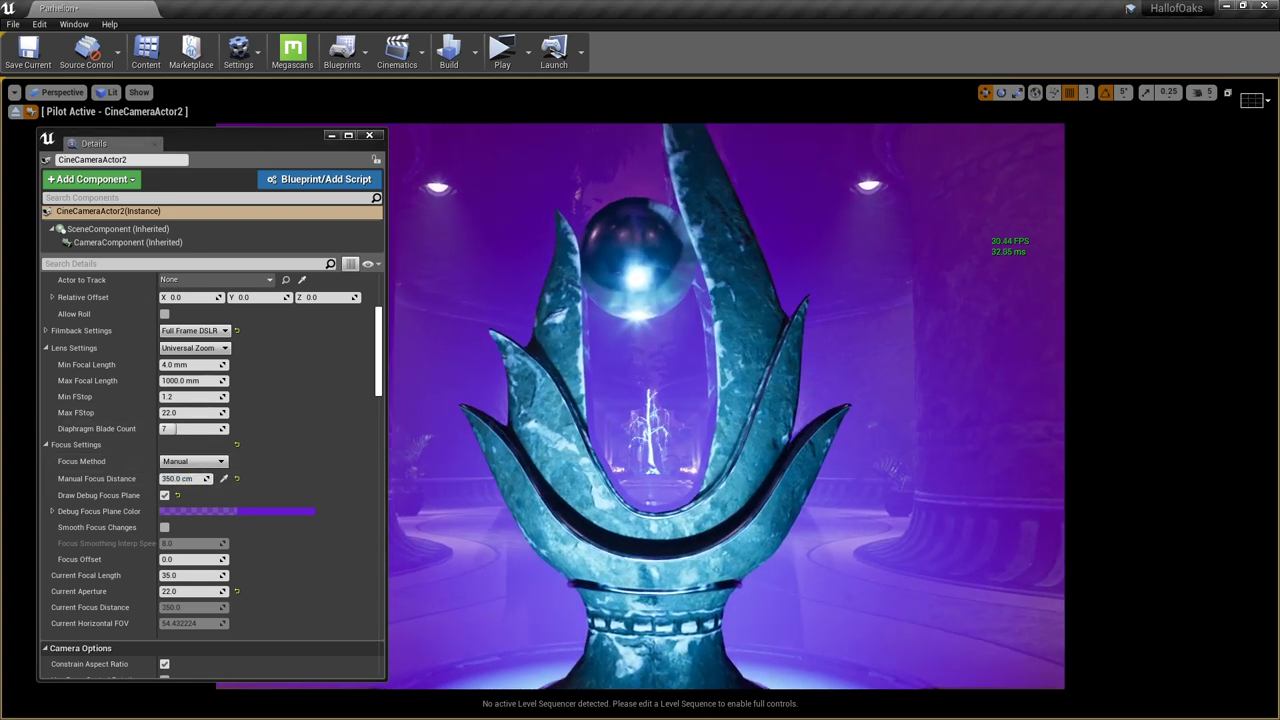
left_click_drag(273, 142, 270, 141)
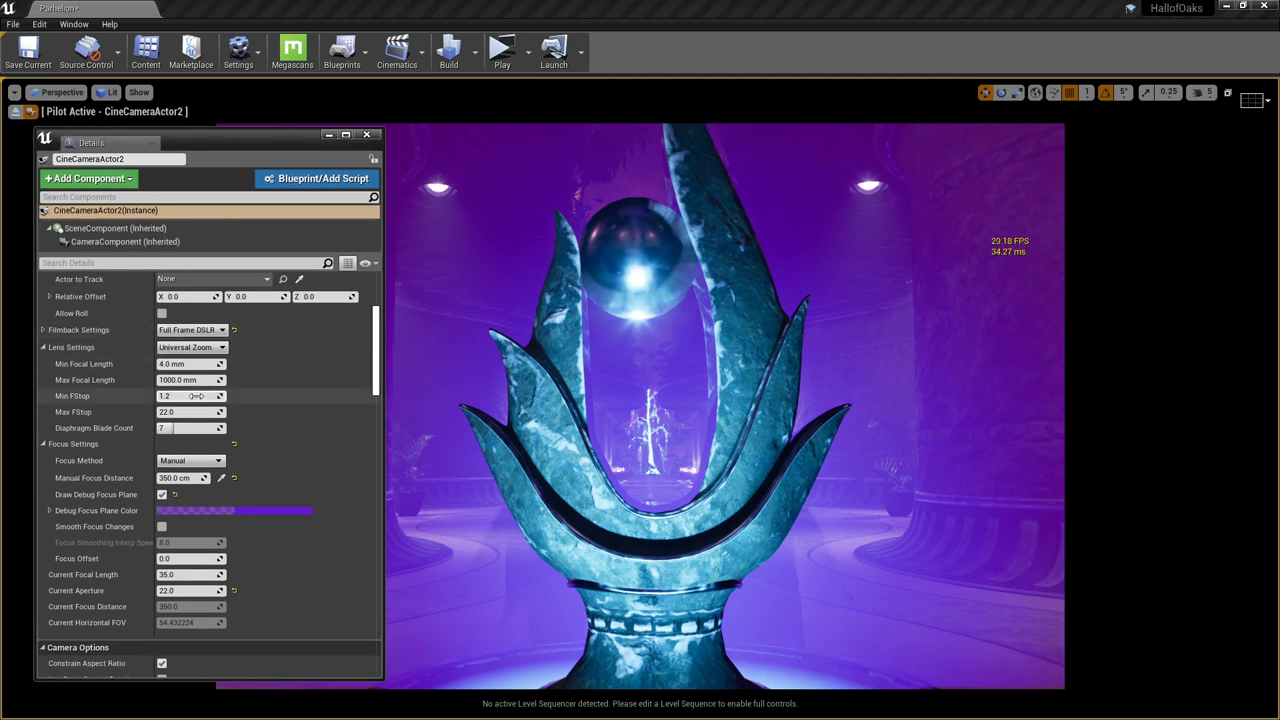
- Turn off Draw Debug Focus Plane and set the camera's Current Aperture to 2.4
scroll(204, 550, "down", 3)
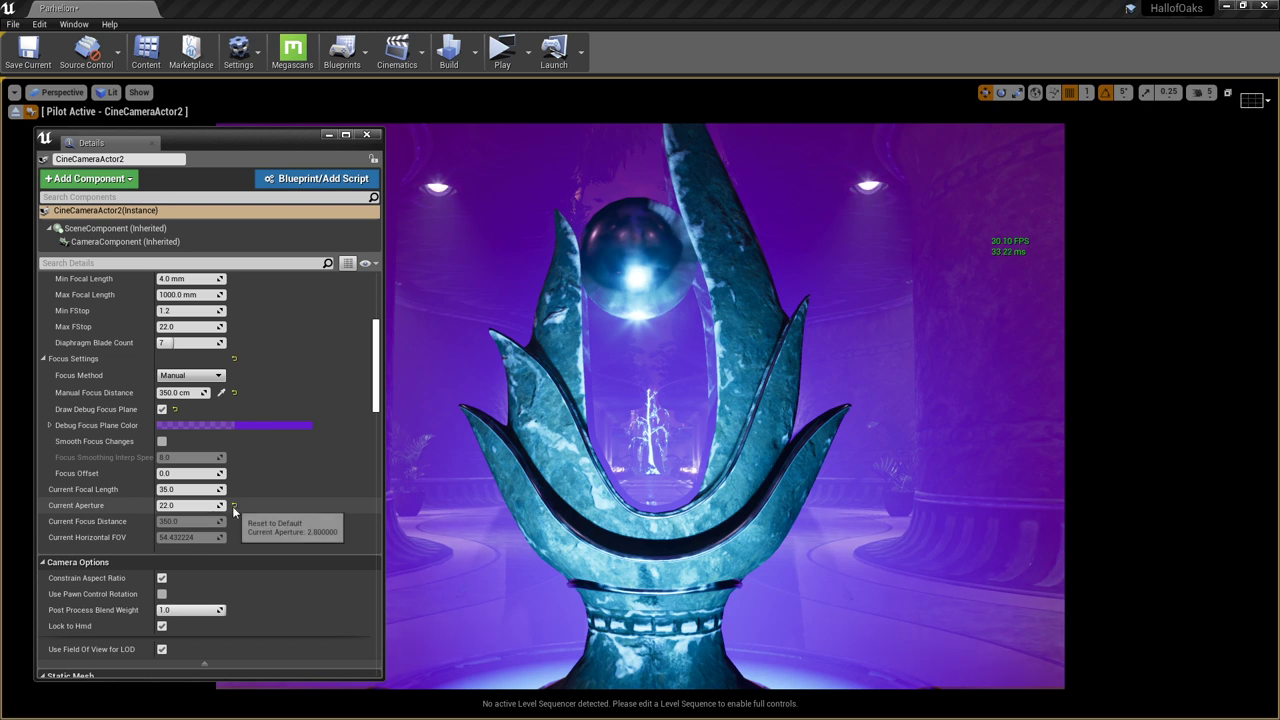
left_click(213, 505)
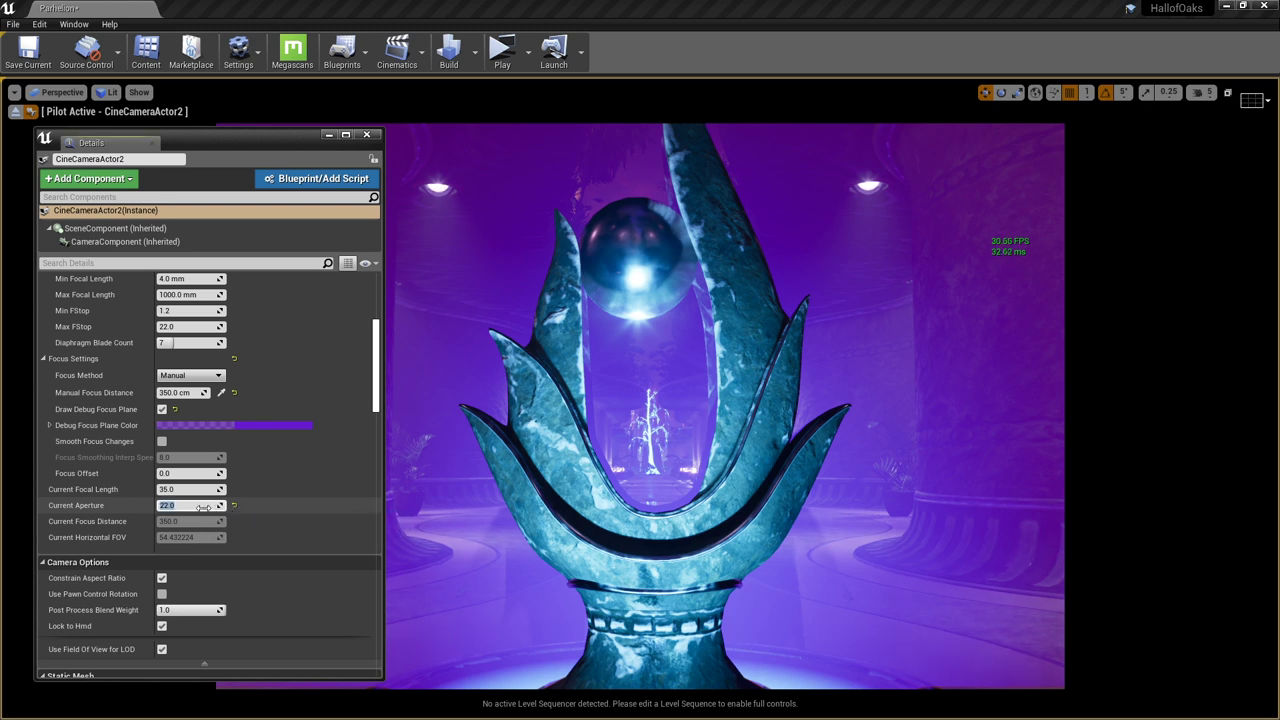
left_click(162, 409)
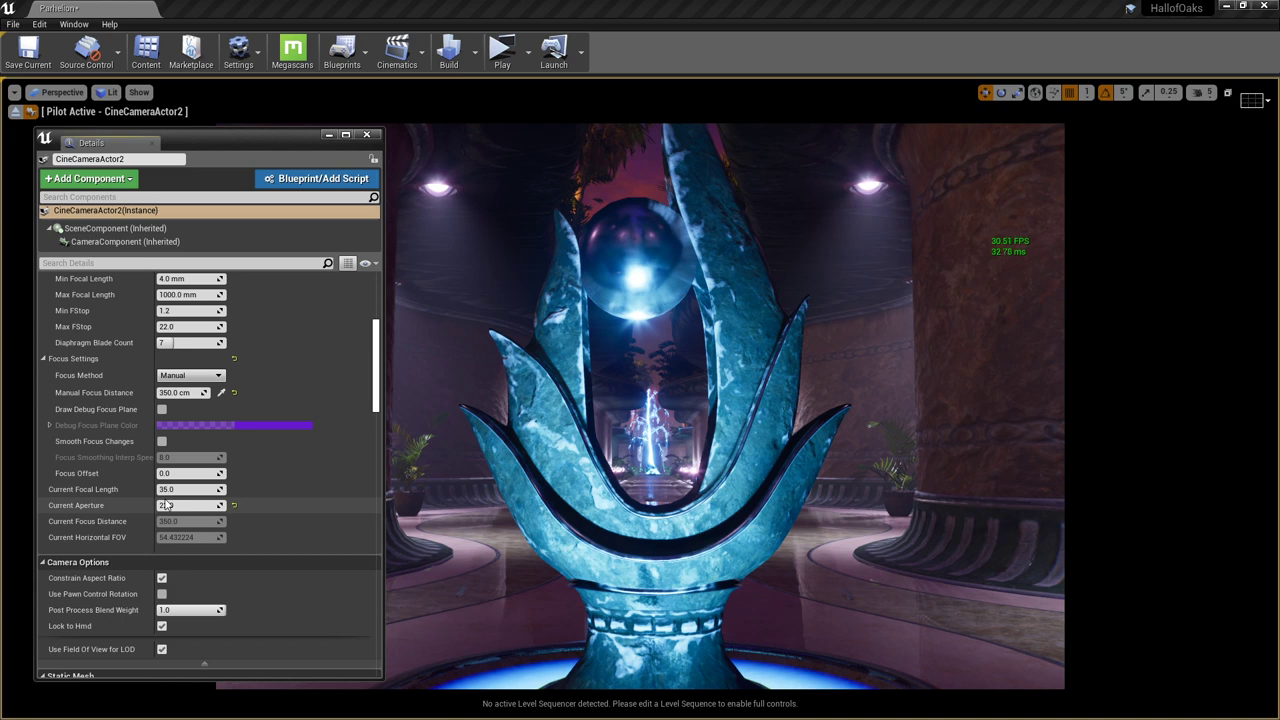
left_click(167, 505)
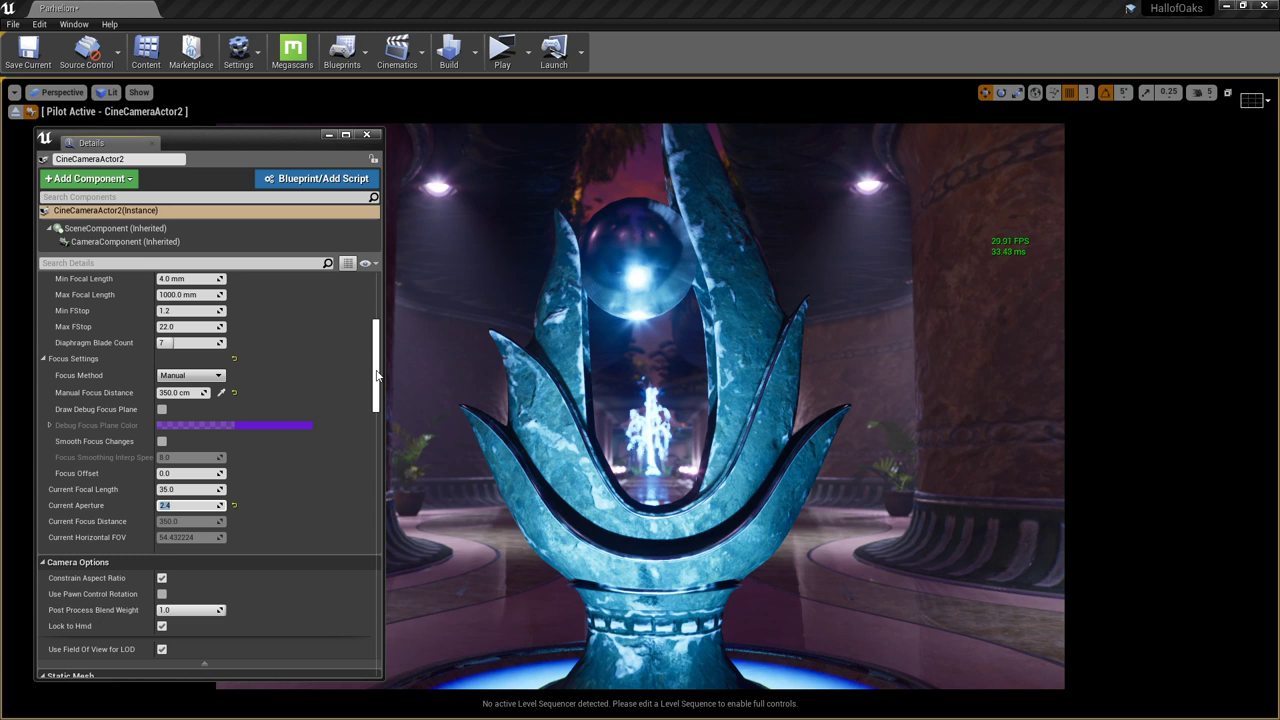
- Move the piloted camera back until the whole sculpture is in frame, and set the Current Focal Length to 150 mm
scroll(378, 375, "down", 2)
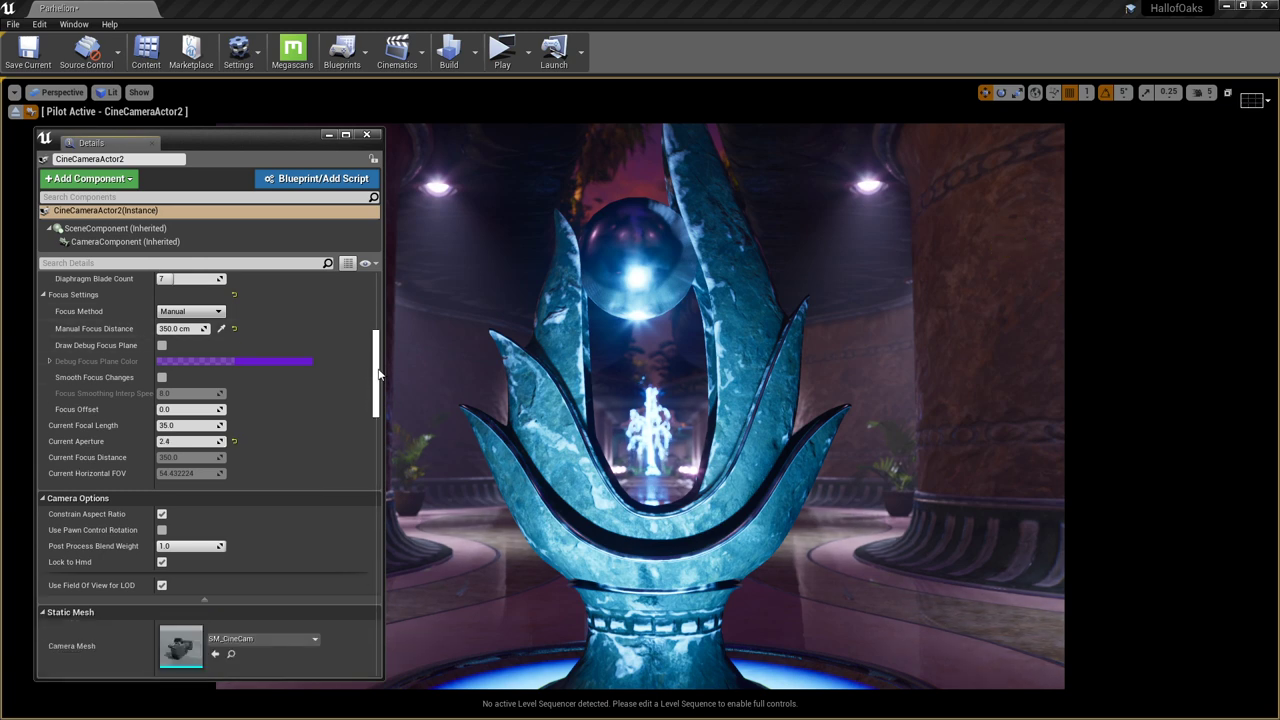
mouse_move(378, 375)
left_mouse_down()
mouse_move(378, 389)
mouse_move(376, 342)
mouse_move(376, 355)
left_mouse_up()
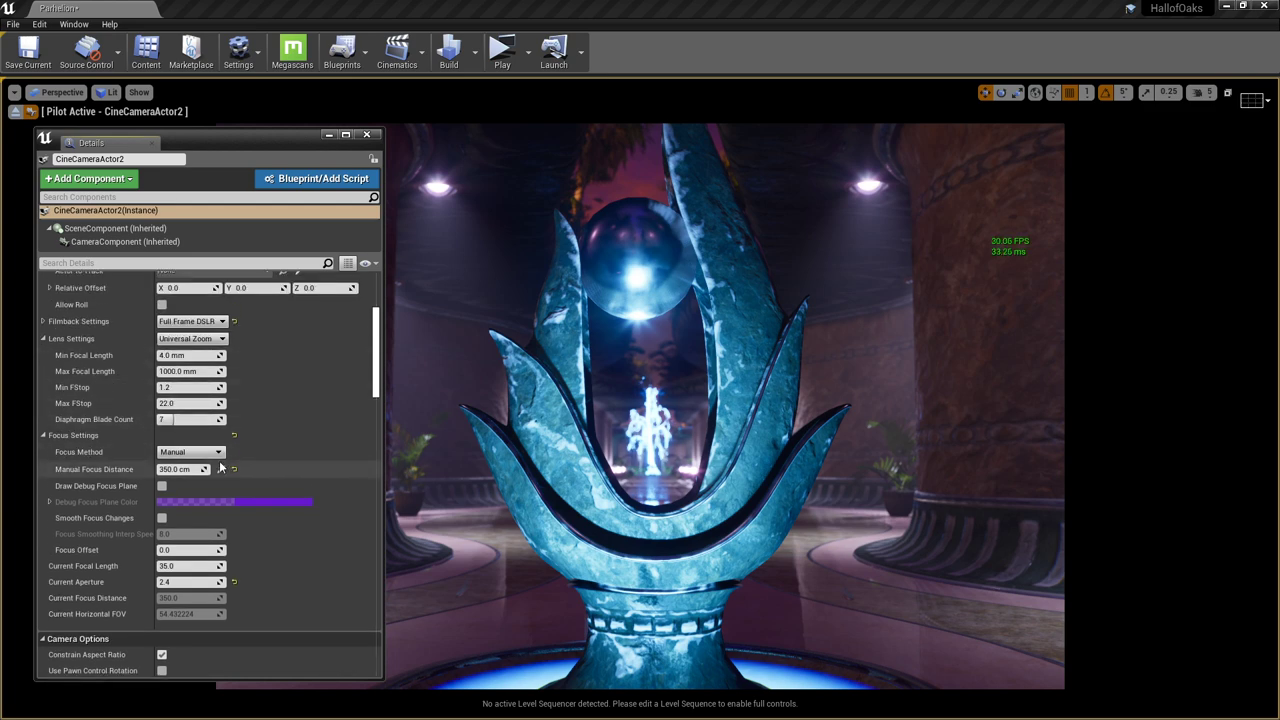
scroll(224, 478, "up", 5)
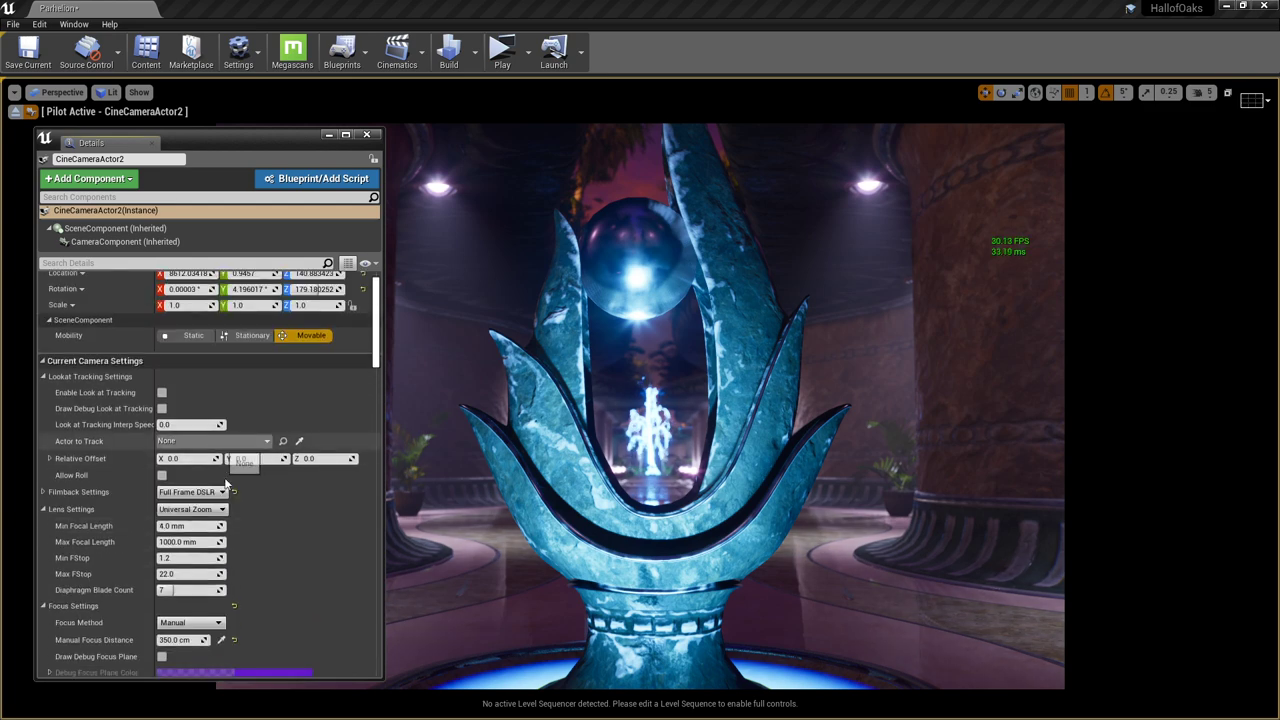
scroll(228, 520, "down", 6)
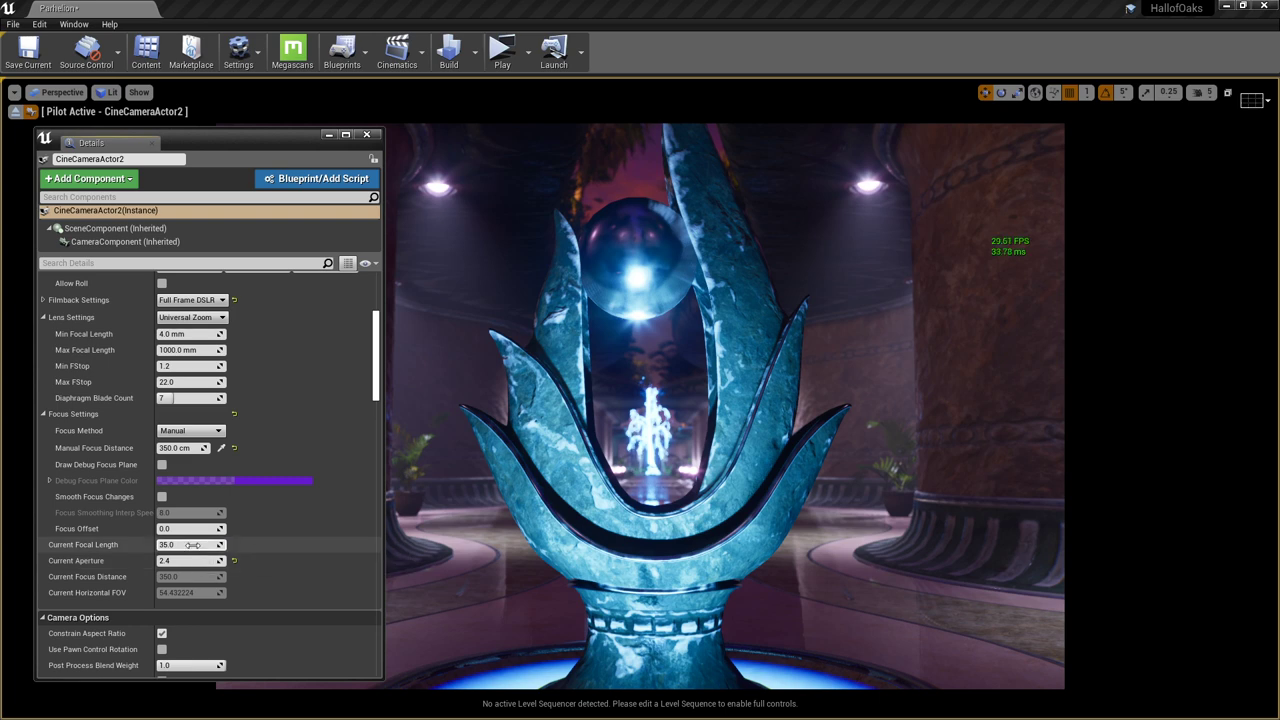
left_click(192, 545)
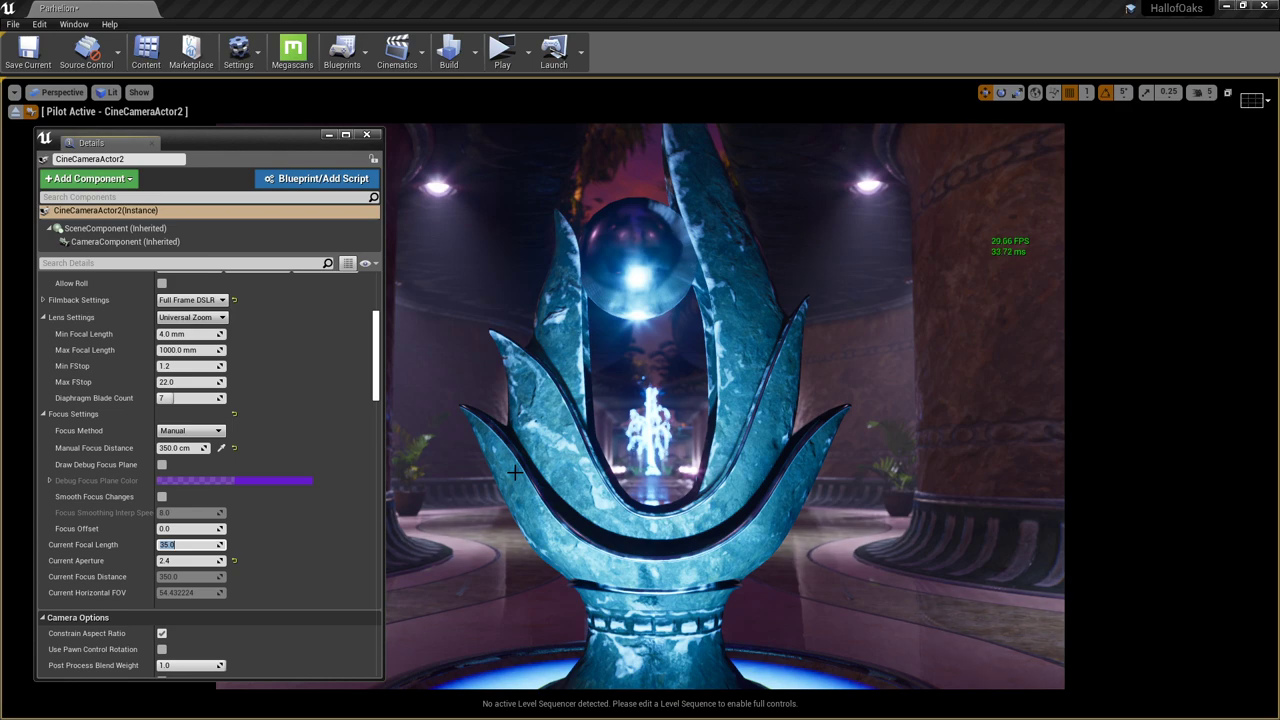
key("s")
right_click_drag(706, 456, 706, 456)
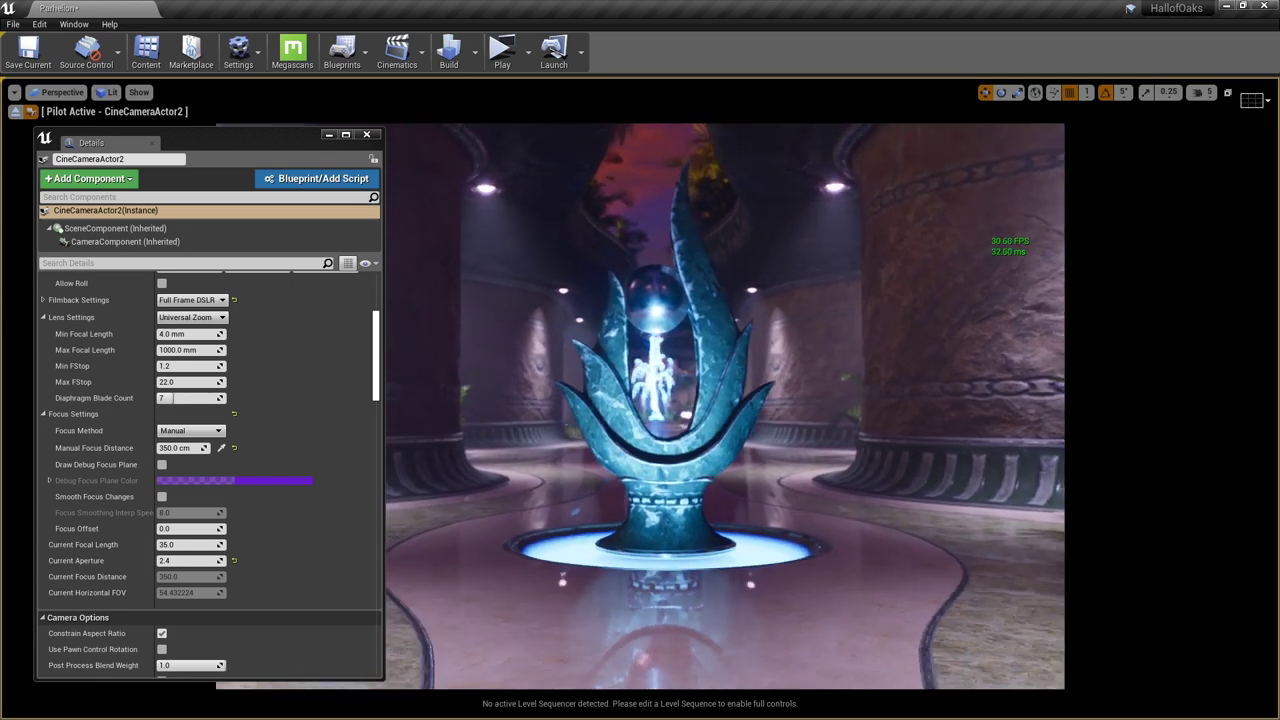
left_click(207, 544)
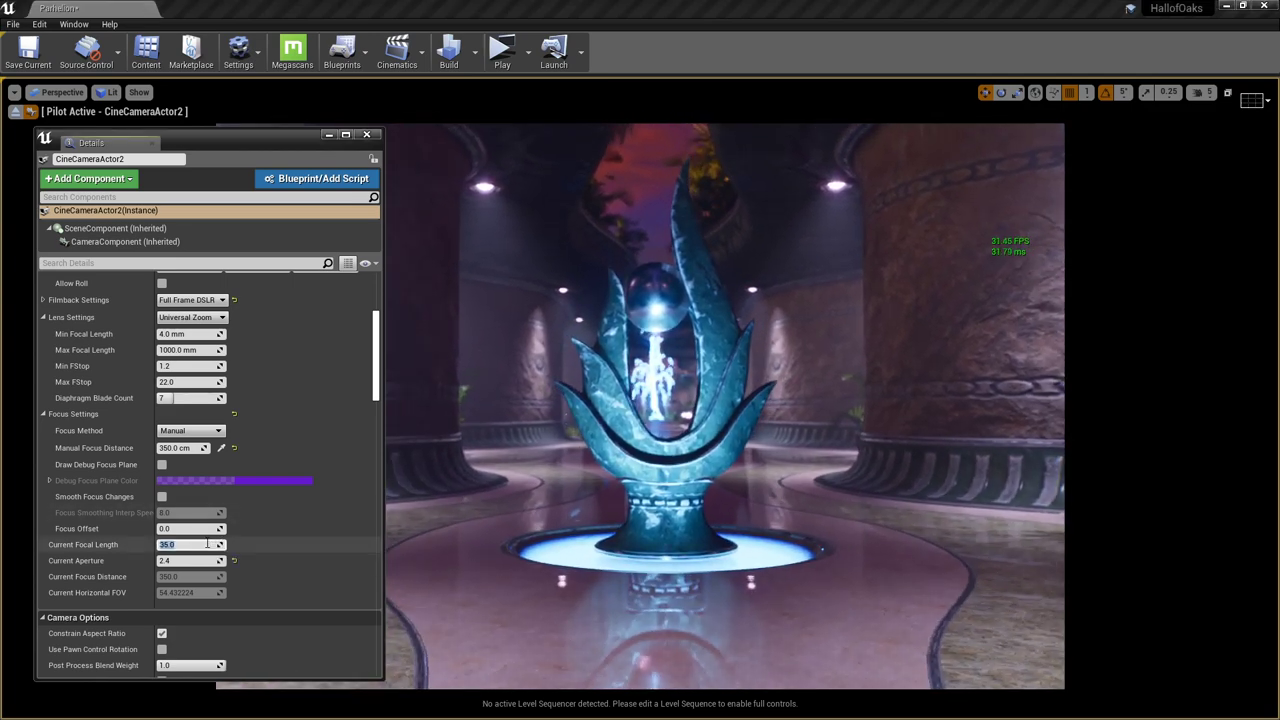
type("15")
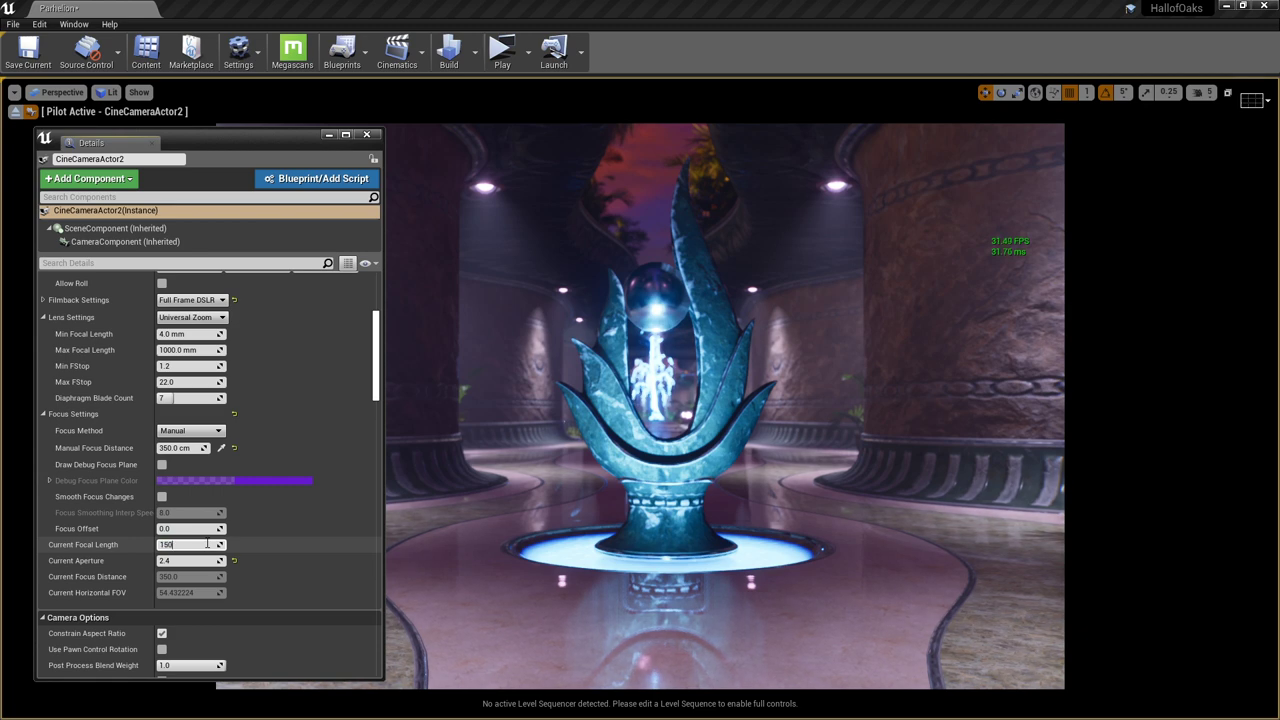
key("Return")
- Reframe the sculpture from farther back and raise the Manual Focus Distance to about 1665 cm so it comes into focus
left_click_drag(808, 360, 818, 370)
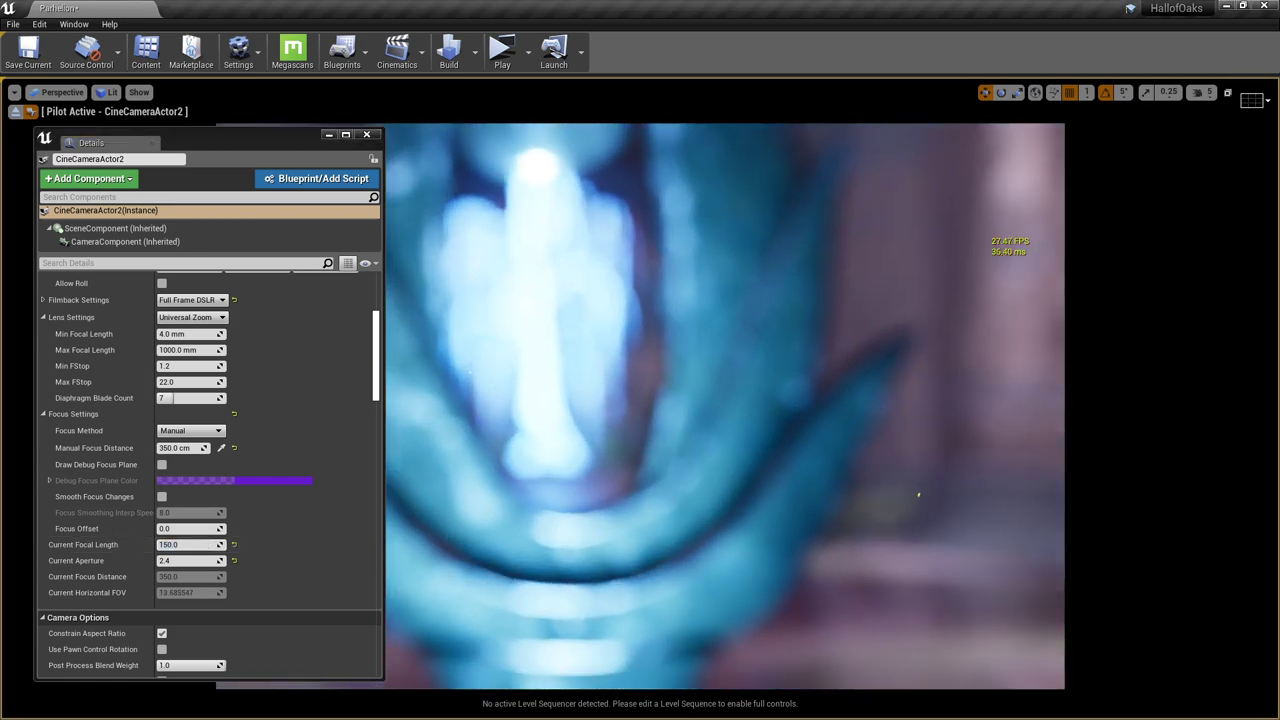
mouse_move(818, 370)
right_mouse_down()
mouse_move(800, 370)
mouse_move(830, 372)
mouse_move(807, 368)
right_mouse_up()
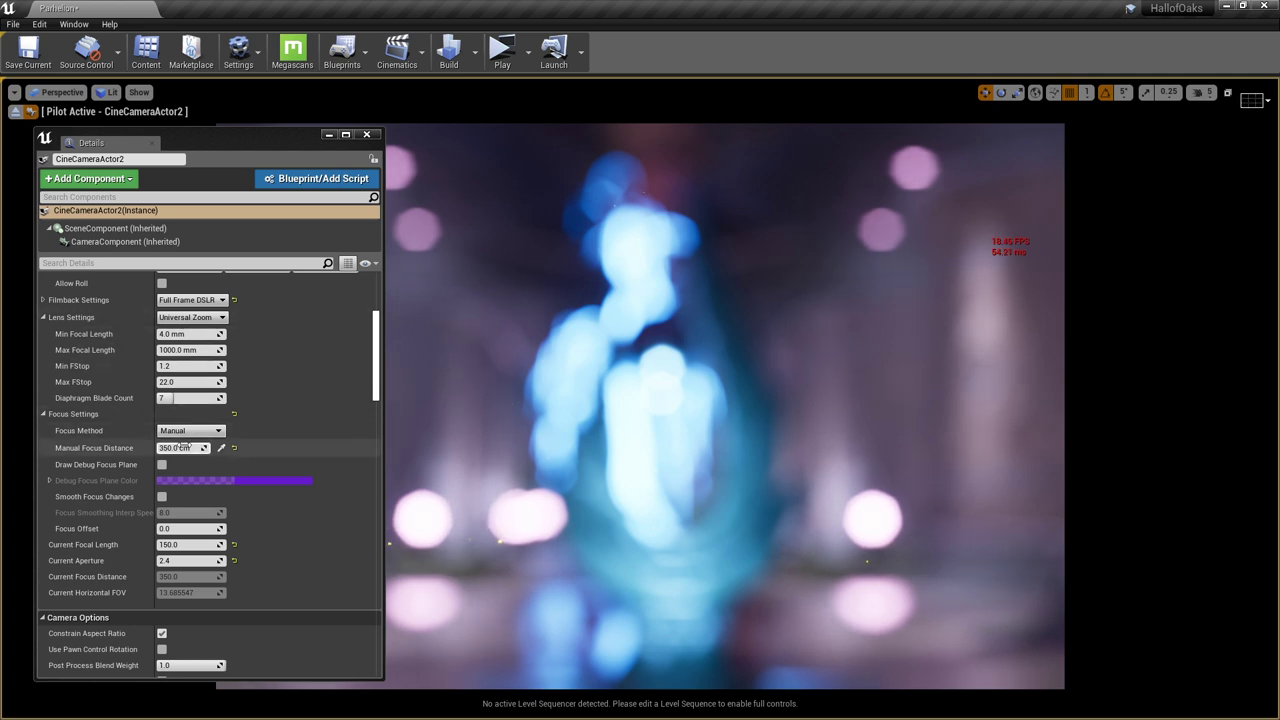
left_click_drag(176, 448, 249, 448)
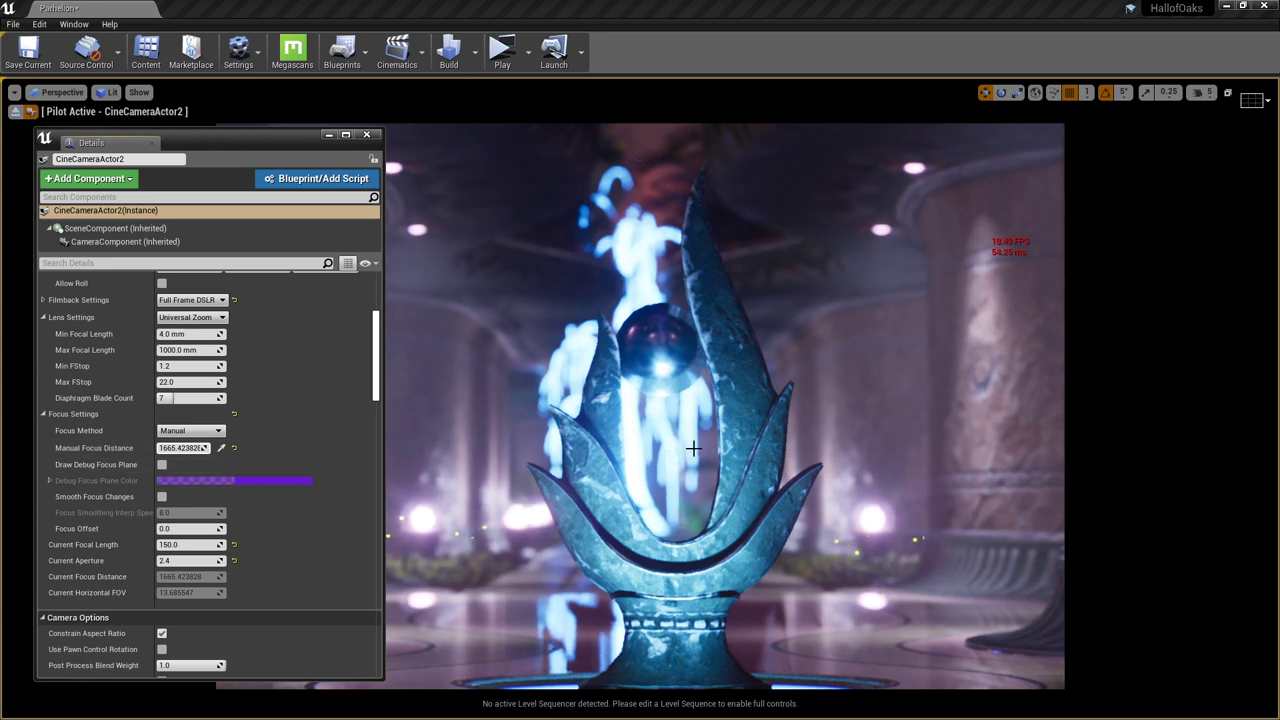
right_click_drag(731, 359, 707, 355)
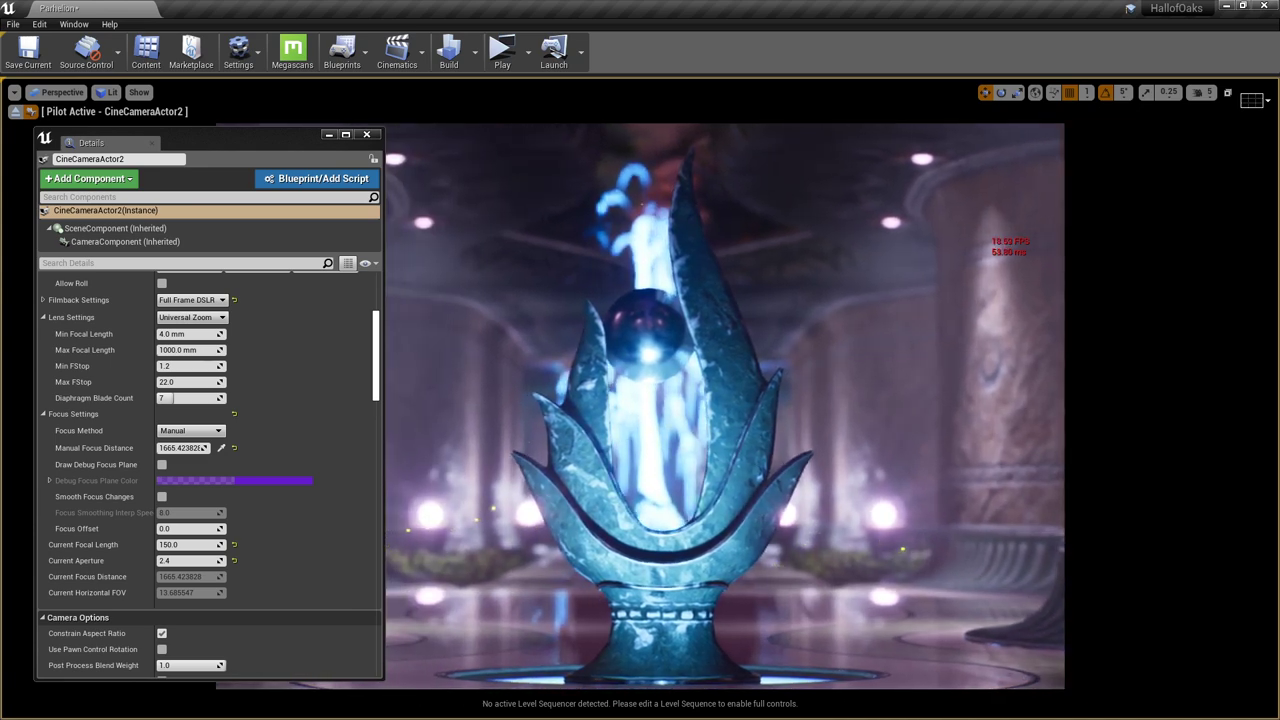
- Stop piloting, show the editor icons to reselect the cine camera in the hall, and pilot it again
left_click(722, 357)
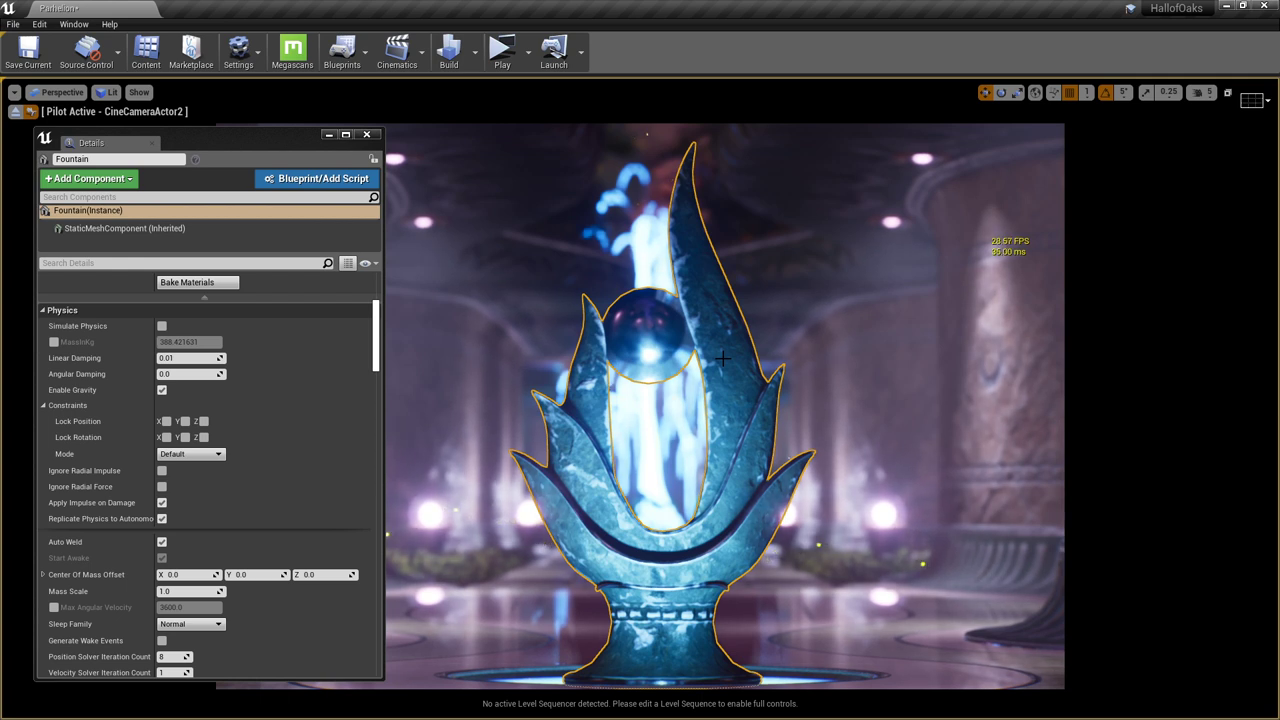
key("Escape")
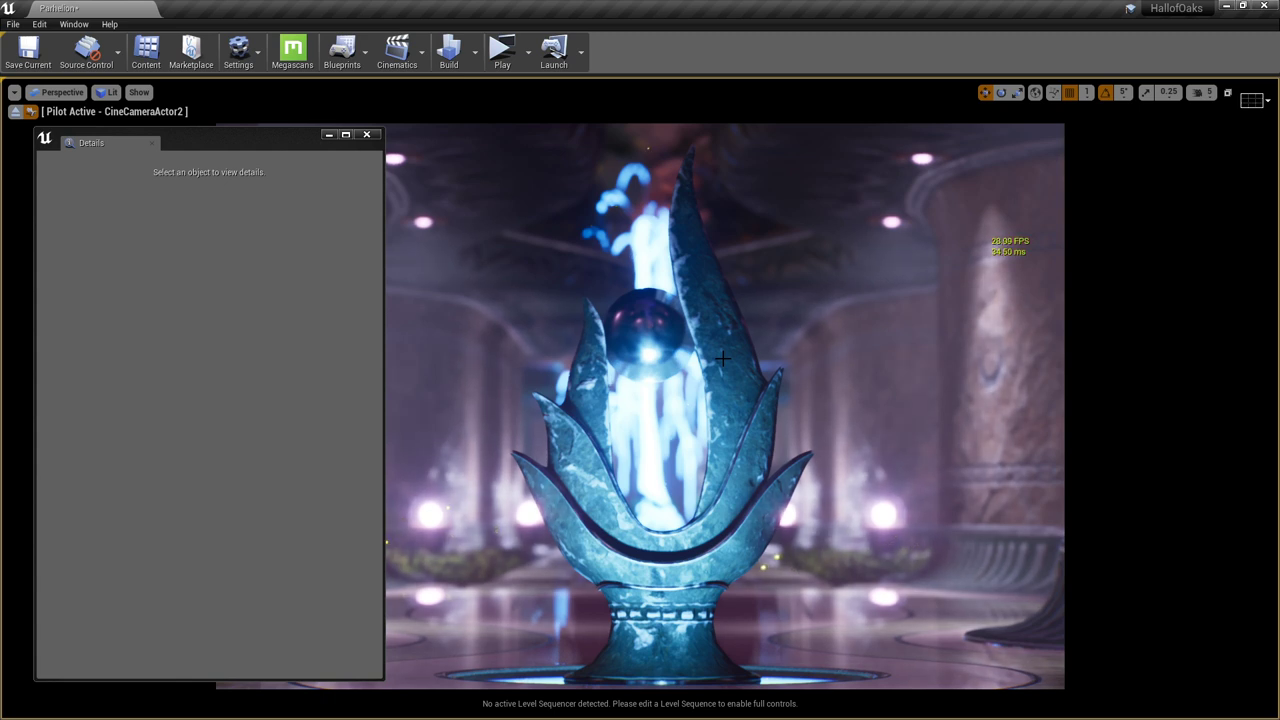
left_click(17, 113)
key("g")
left_click(631, 403)
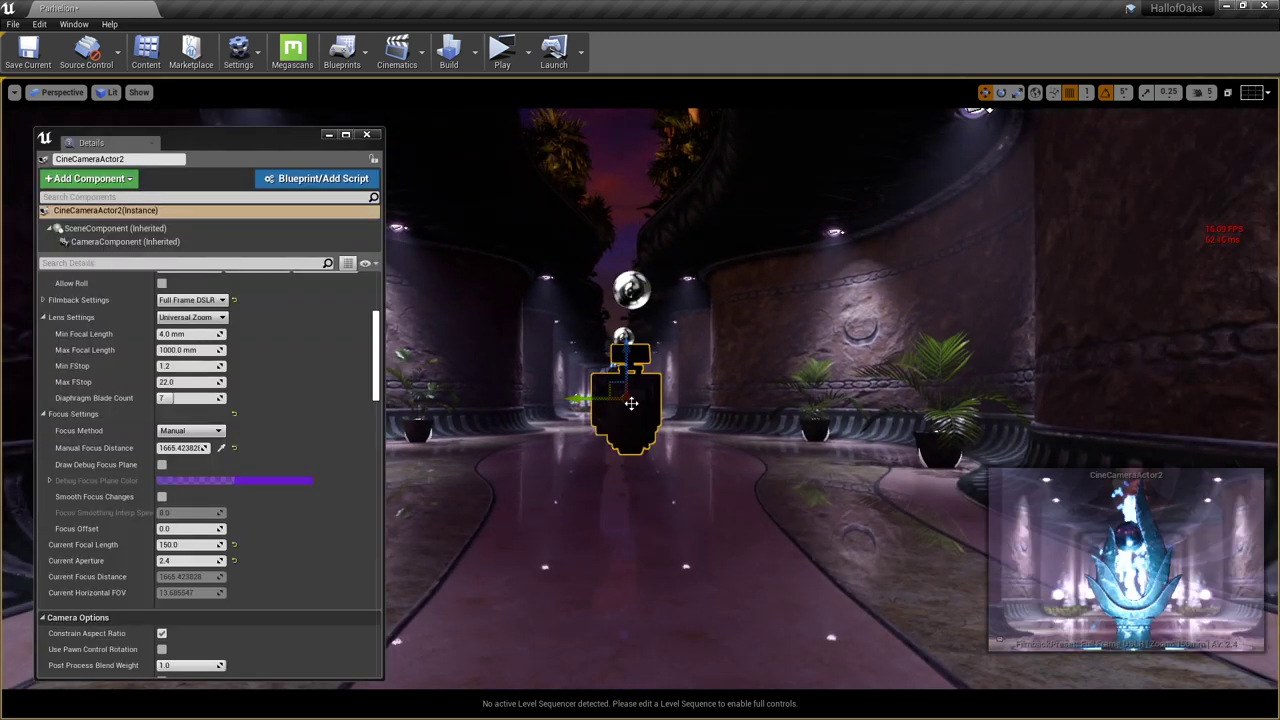
key("ctrl+shift+p")
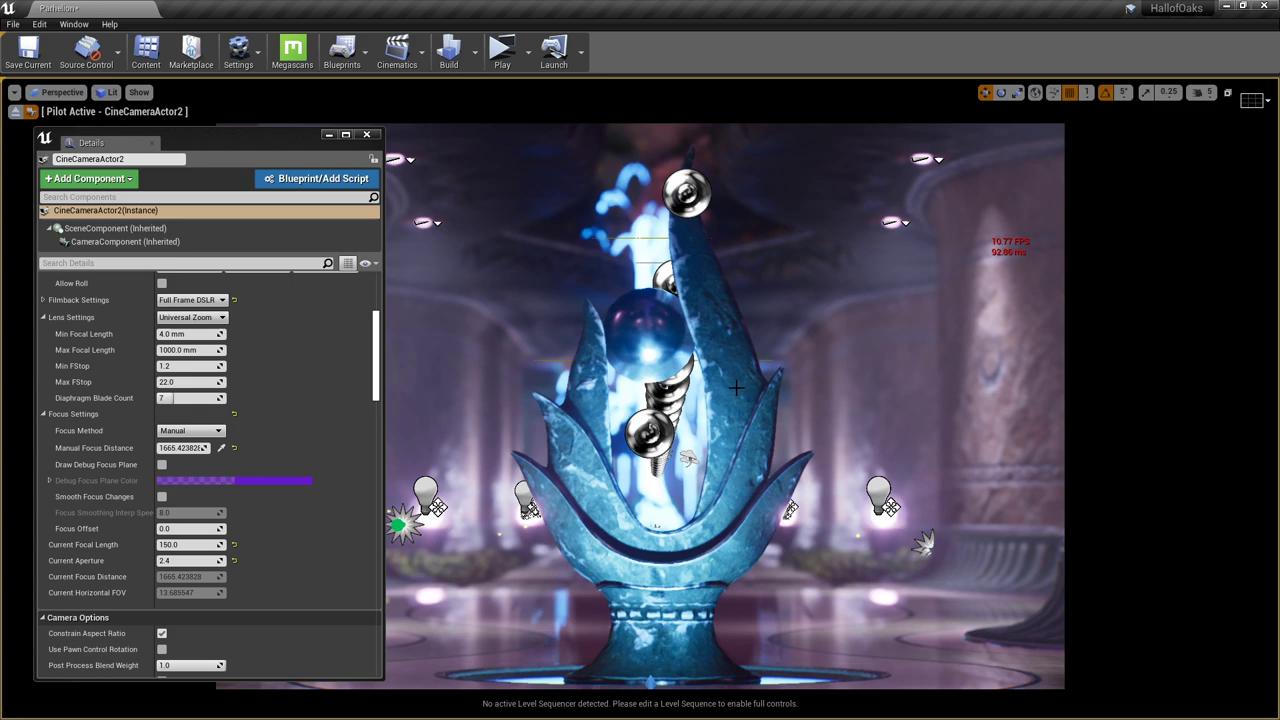
- Hide the editor icons and move the piloted camera farther back, with the sculpture's floor reflection in the shot
key("g")
right_click_drag(757, 454, 700, 469)
key("s")
key("s")
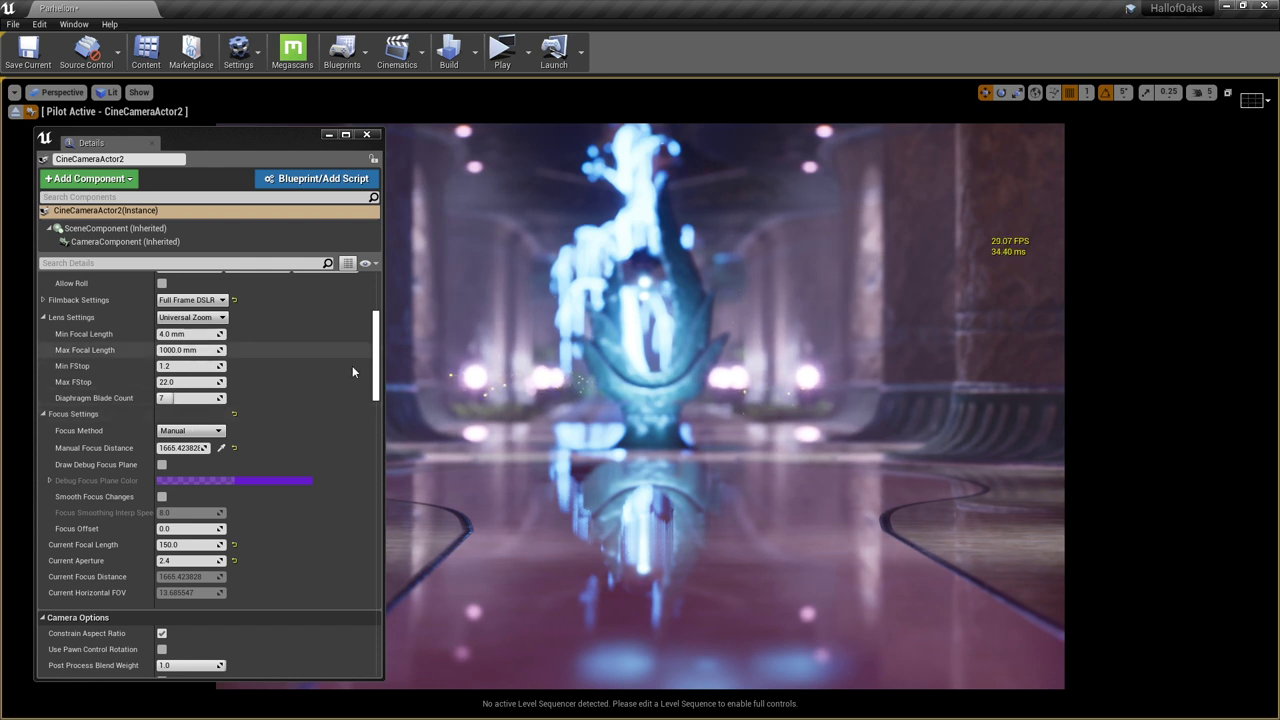
- Set the camera's filmback to Micro Four Thirds and its Current Focal Length to 300 mm
scroll(378, 348, "up", 3)
scroll(378, 348, "down", 3)
scroll(295, 372, "up", 1)
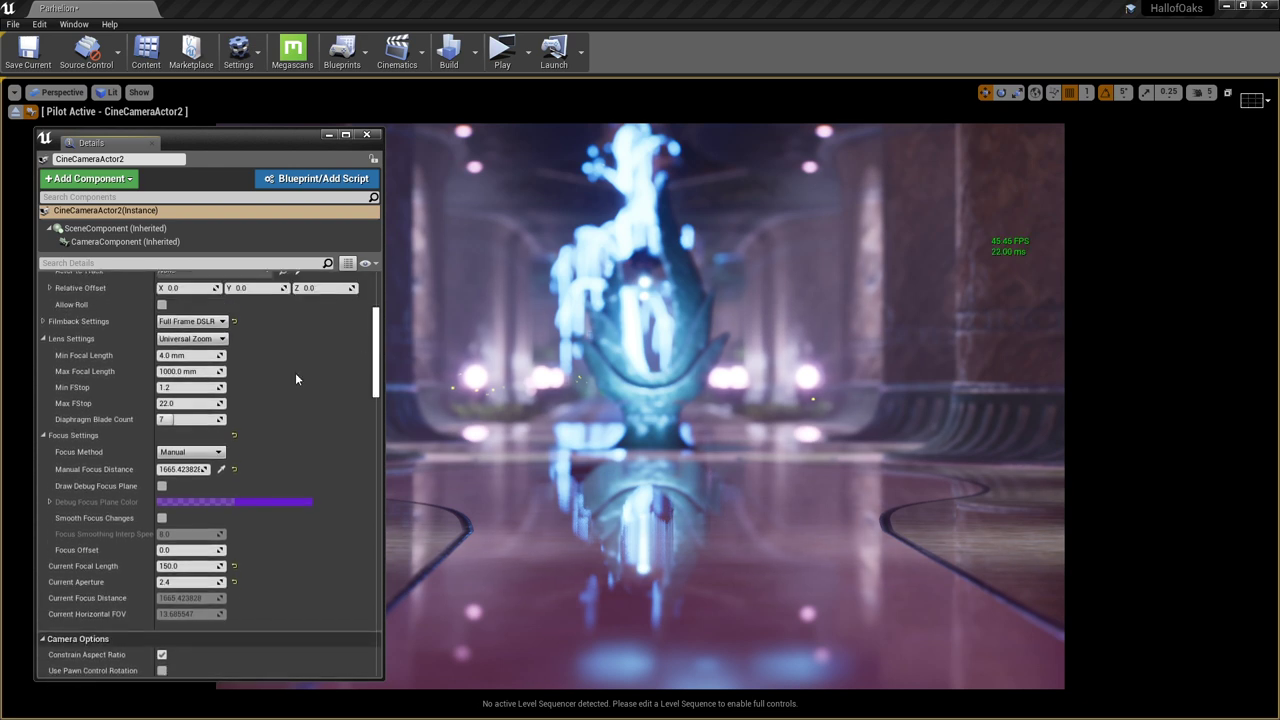
left_click(213, 343)
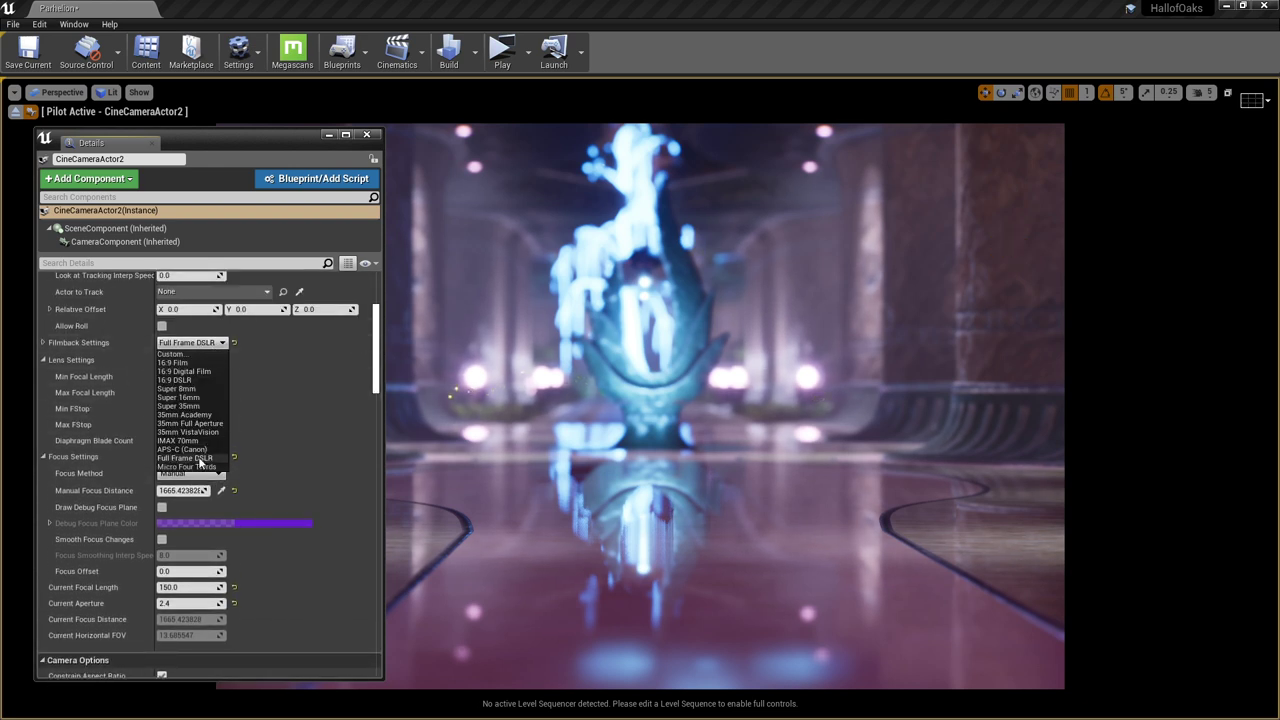
left_click(186, 466)
mouse_move(550, 483)
right_mouse_down()
mouse_move(546, 467)
mouse_move(549, 483)
right_mouse_up()
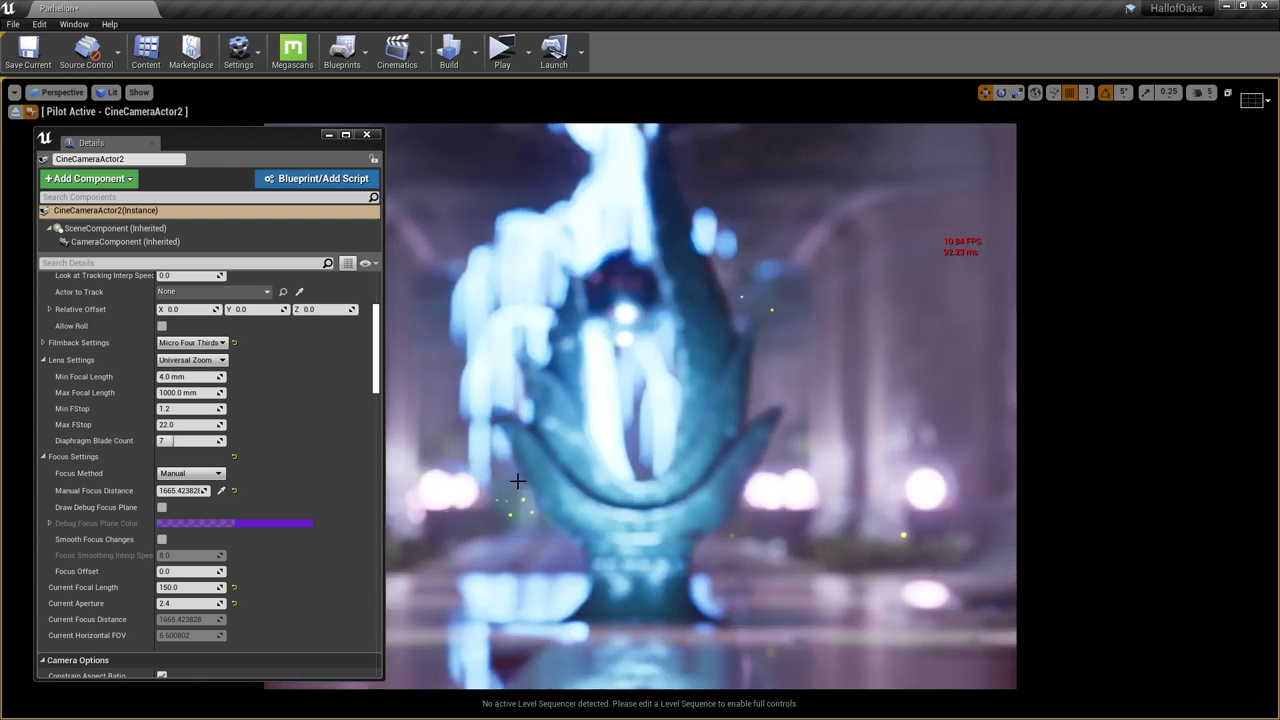
left_click(206, 589)
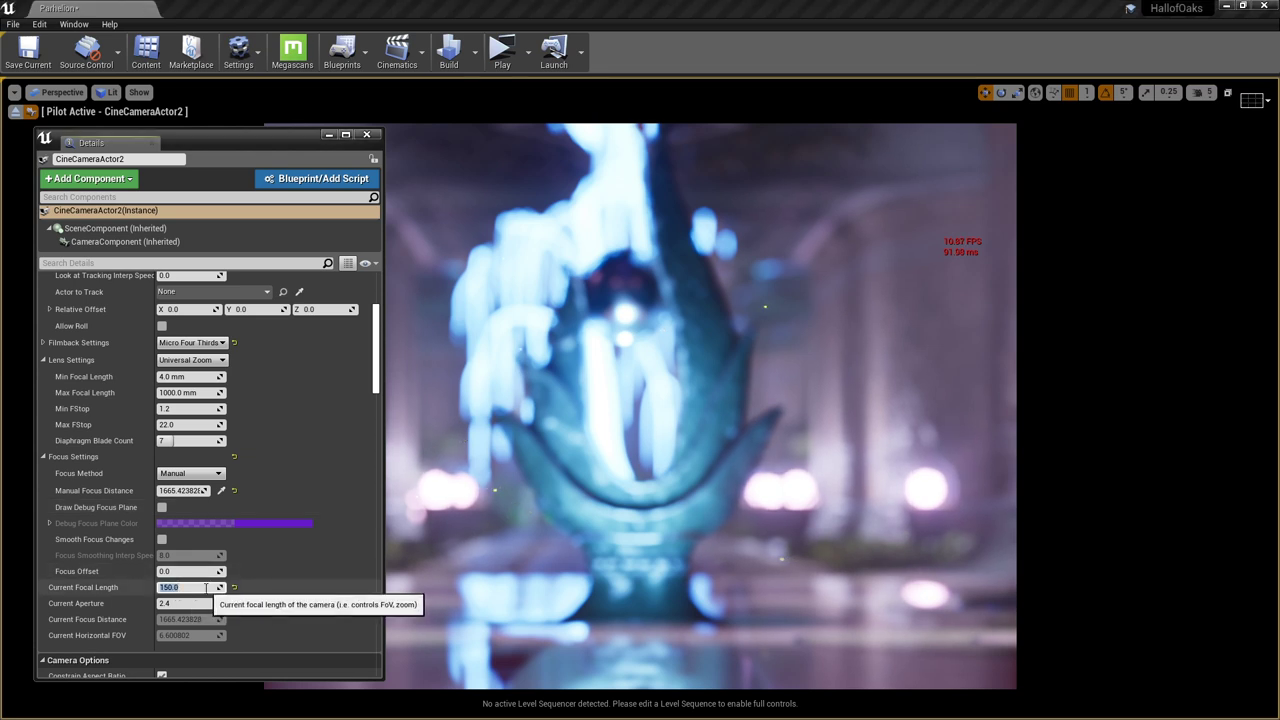
type("300")
key("Return")
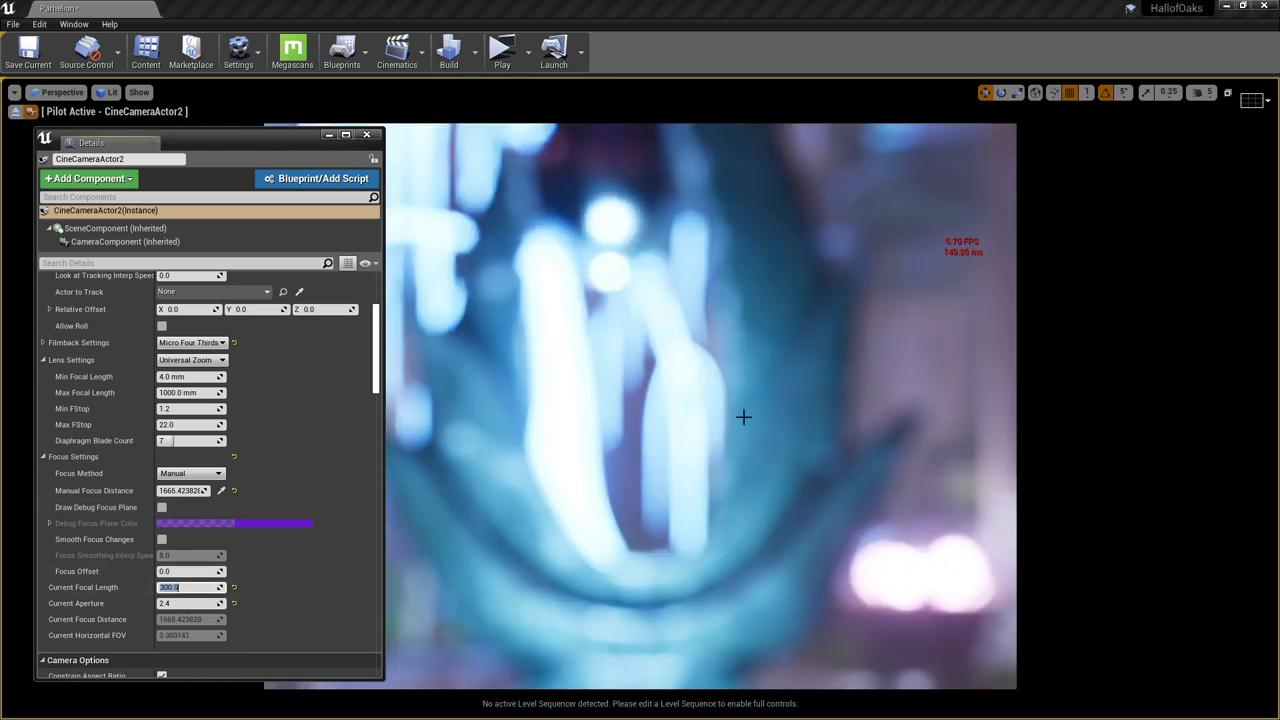
- Clear the Details window from the shot, stop piloting, and select the cine camera from a viewpoint farther back in the hall
left_click_drag(265, 147, 0, 129)
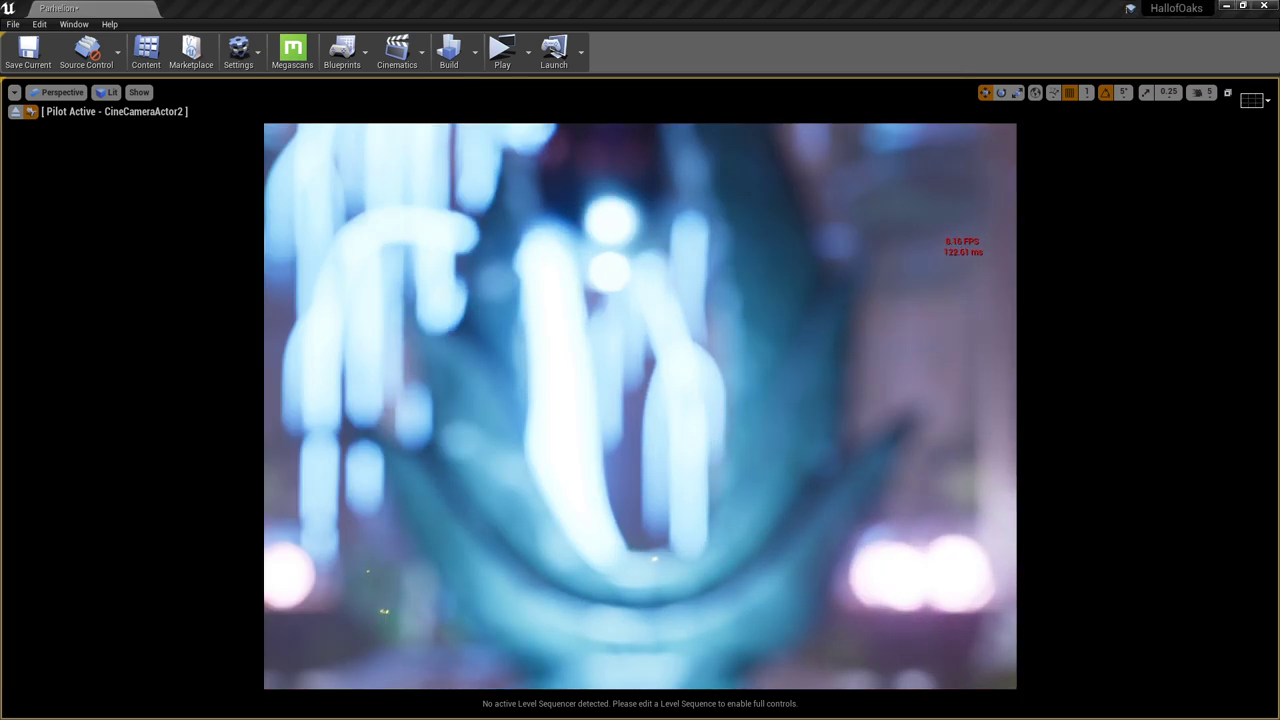
left_click(31, 111)
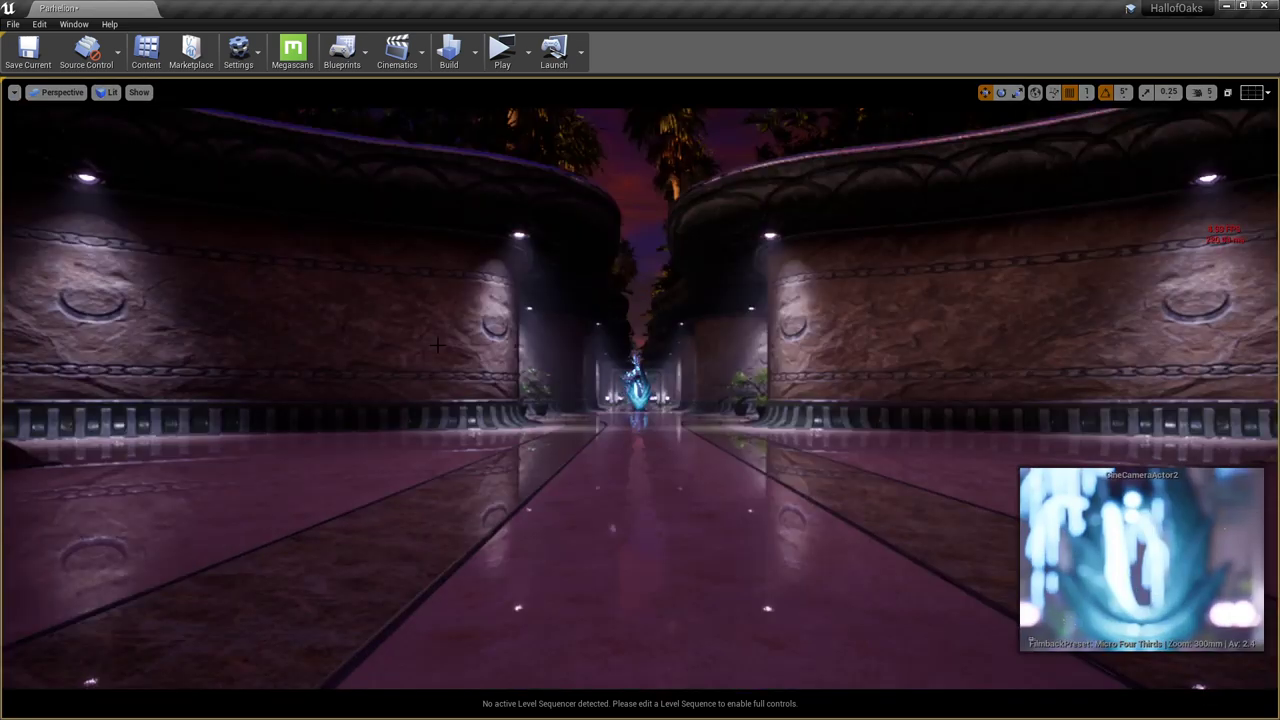
right_click_drag(640, 400, 722, 577)
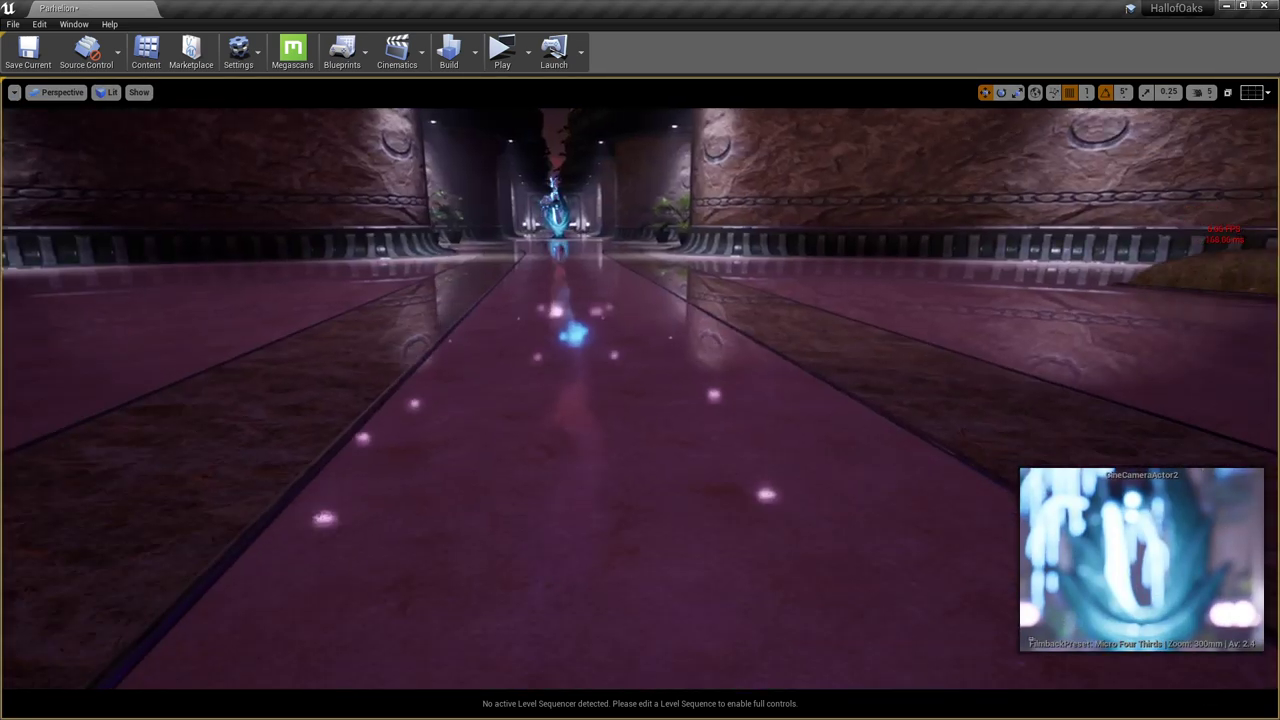
left_click(728, 474)
key("s")
right_click_drag(735, 357, 760, 349)
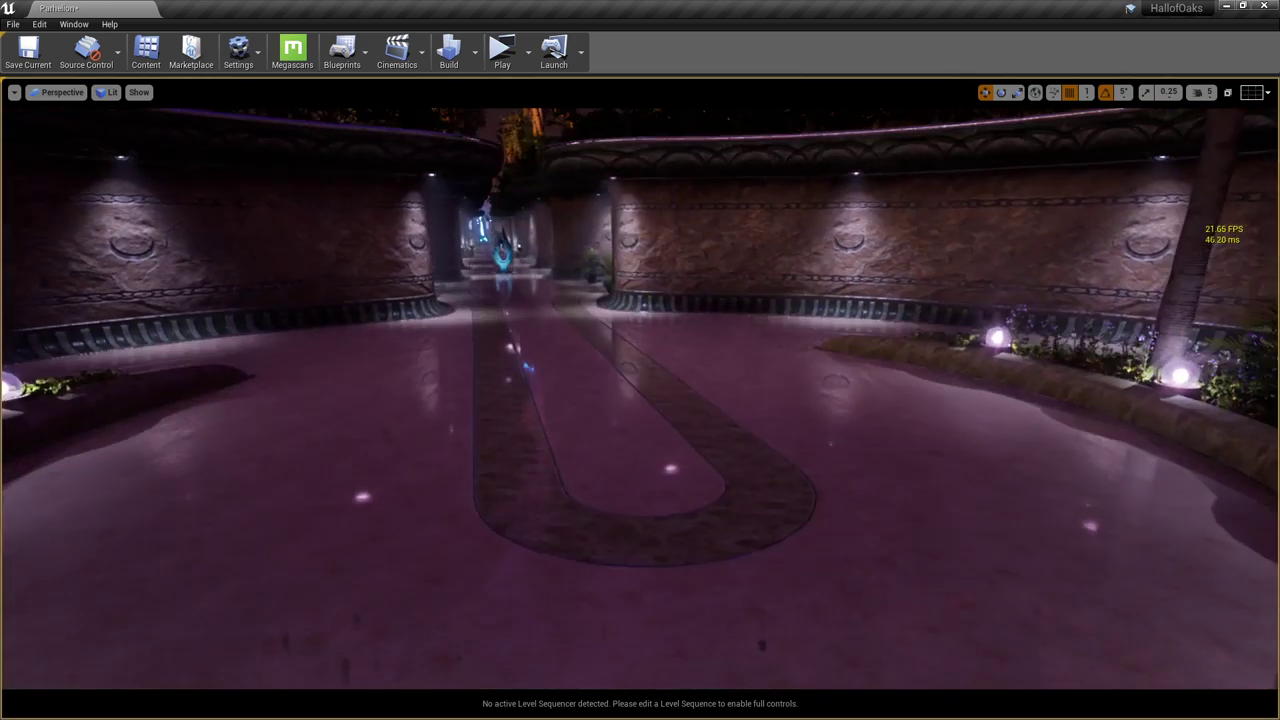
key("g")
left_click(622, 425)
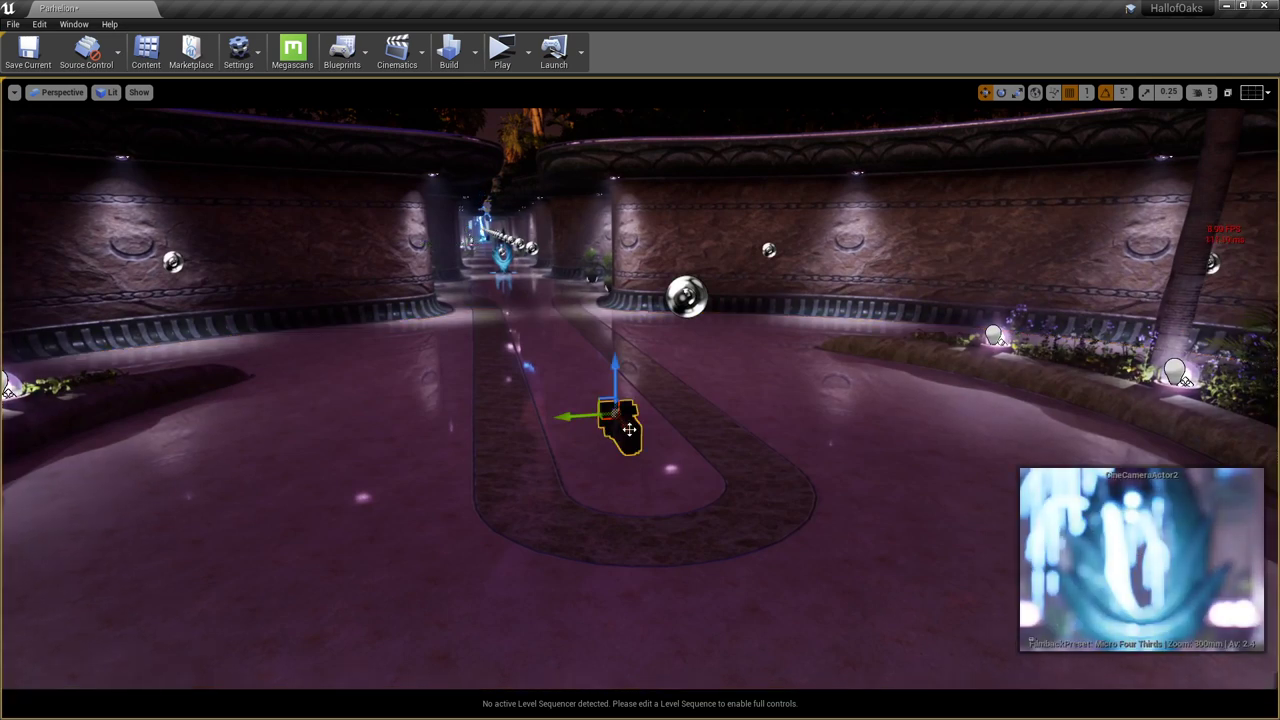
- Move the cine camera back along the hall floor, past the rounded end of the inlaid path
left_click_drag(638, 443, 799, 580)
key("ctrl+z")
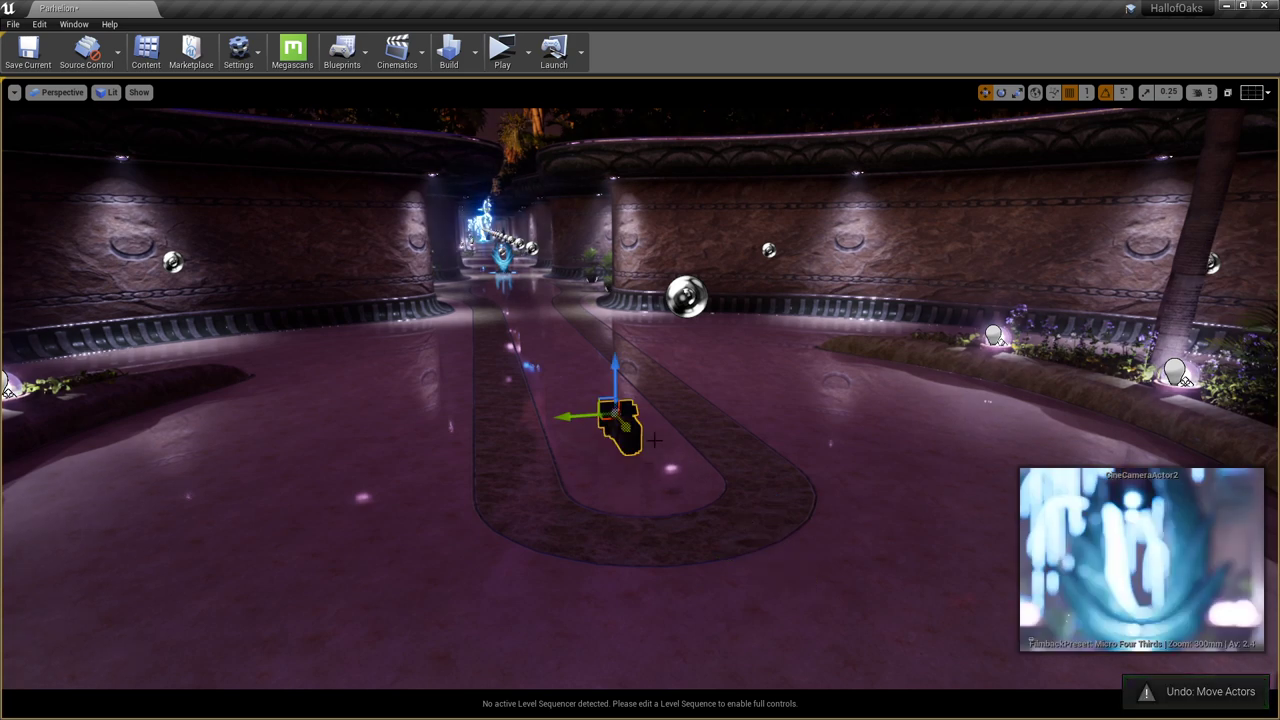
left_click_drag(666, 479, 827, 676)
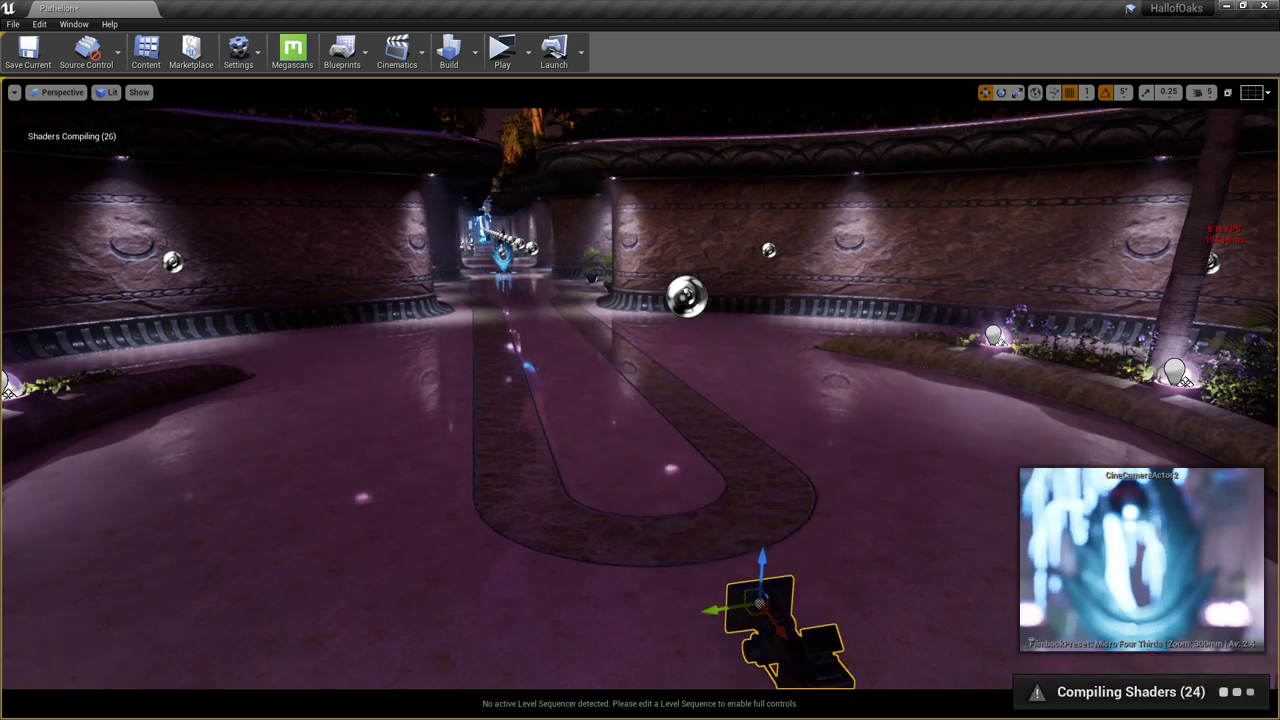
- Pilot the cine camera again, bring back its Details window and set the Manual Focus Distance to 2500 cm
key("ctrl+shift+p")
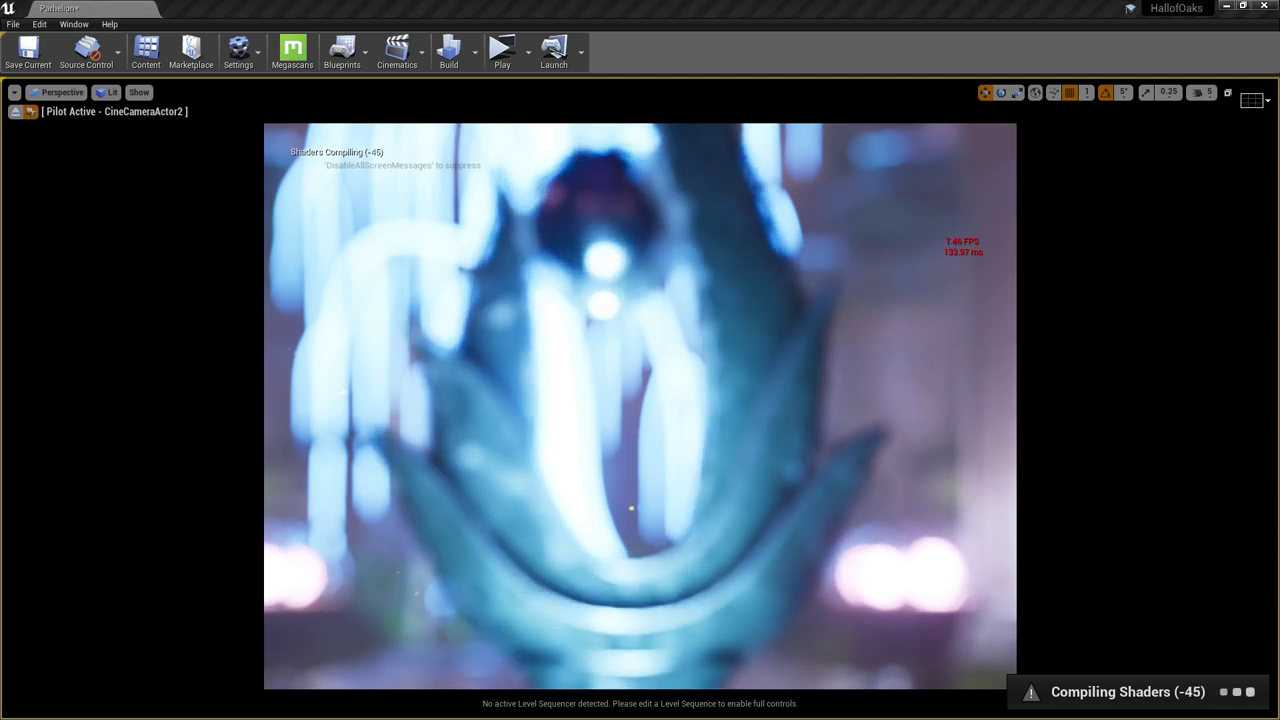
left_click_drag(0, 190, 258, 147)
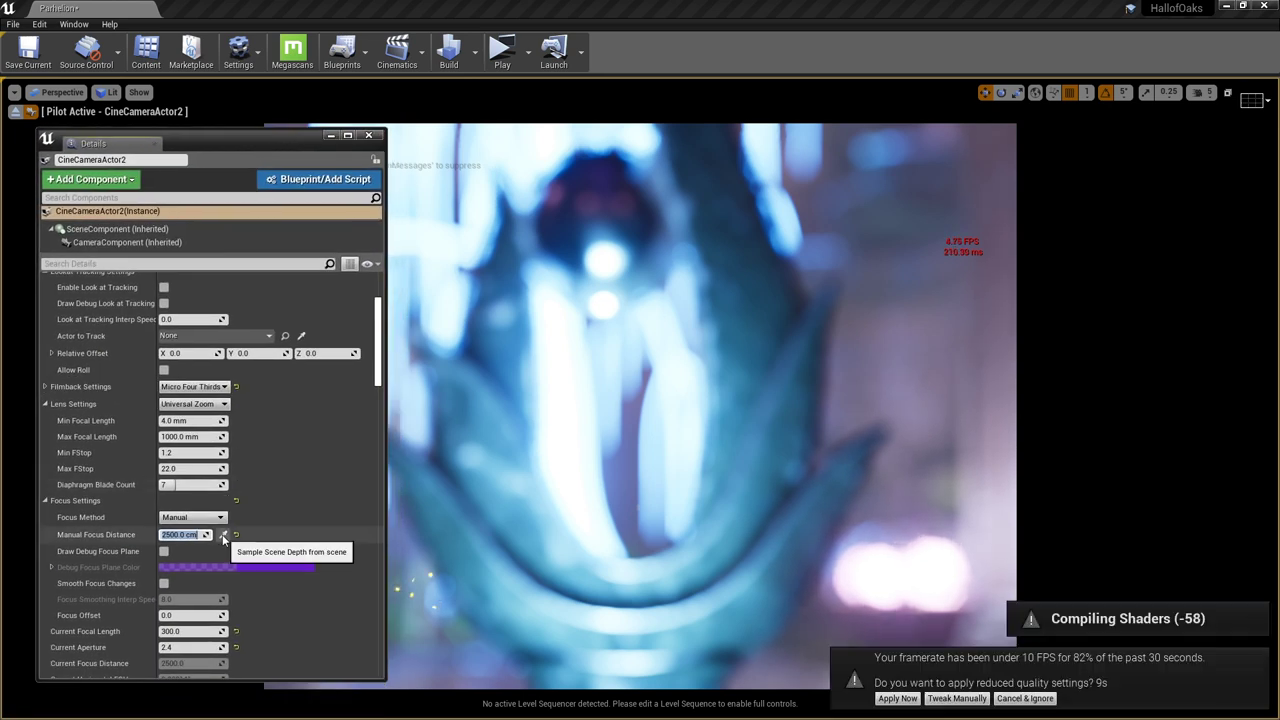
- Sample the scene depth on the blue flame-shaped sculpture for the Manual Focus Distance and fine-tune it to about 4016 cm
left_click(224, 536)
left_click(506, 342)
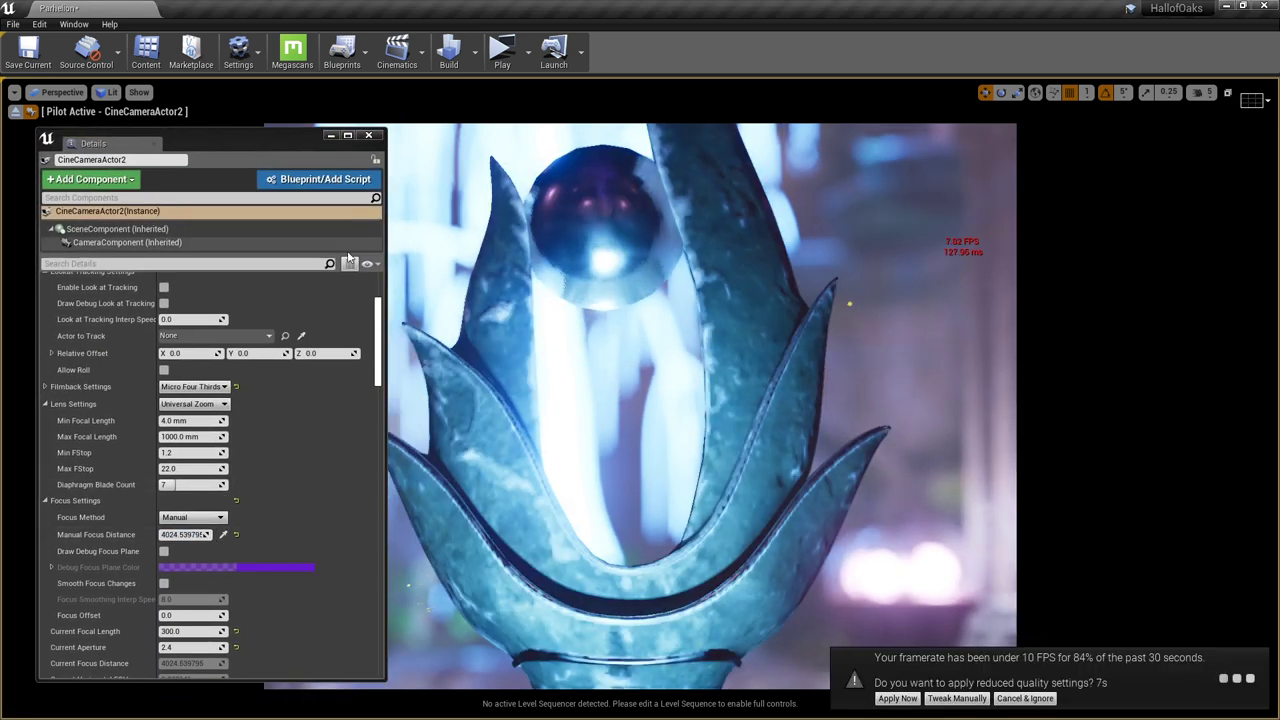
mouse_move(181, 535)
left_mouse_down()
mouse_move(216, 534)
mouse_move(194, 534)
left_mouse_up()
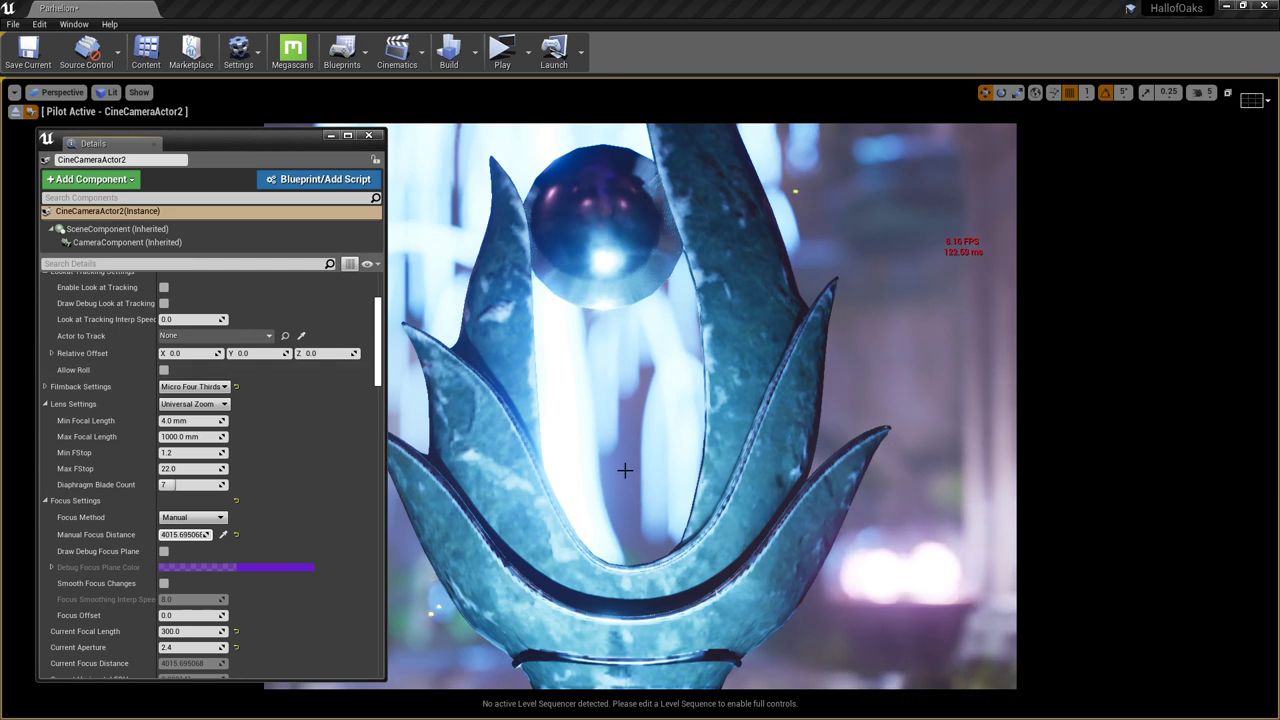
- Set the camera's Current Focal Length to 150 mm and clear the Details window from the shot
mouse_move(281, 145)
left_mouse_down()
mouse_move(0, 106)
mouse_move(474, 212)
mouse_move(304, 147)
left_mouse_up()
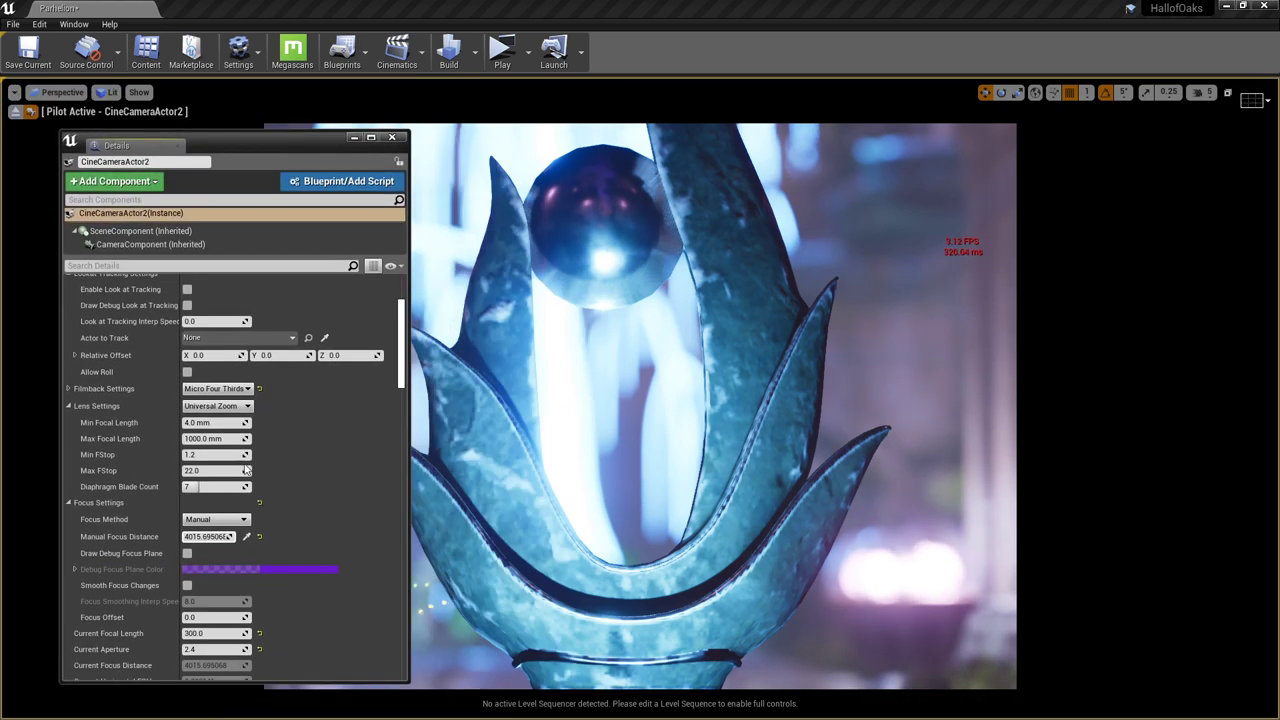
left_click(220, 632)
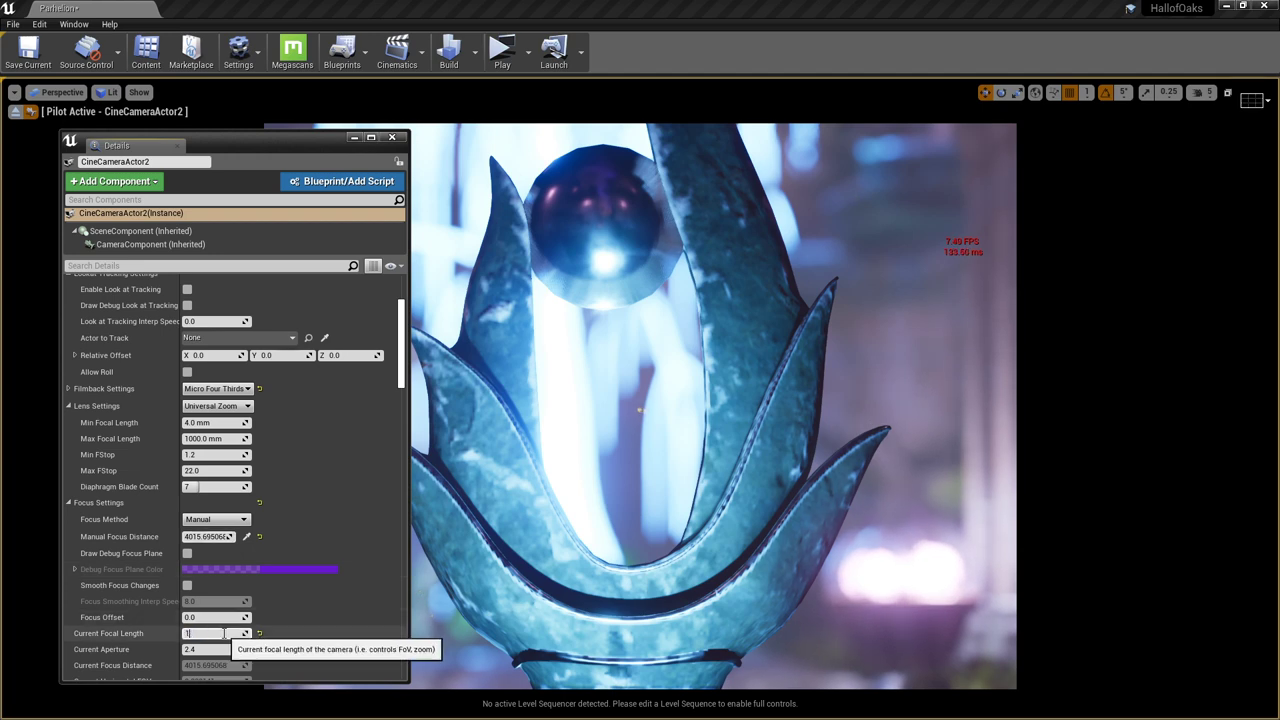
key("Return")
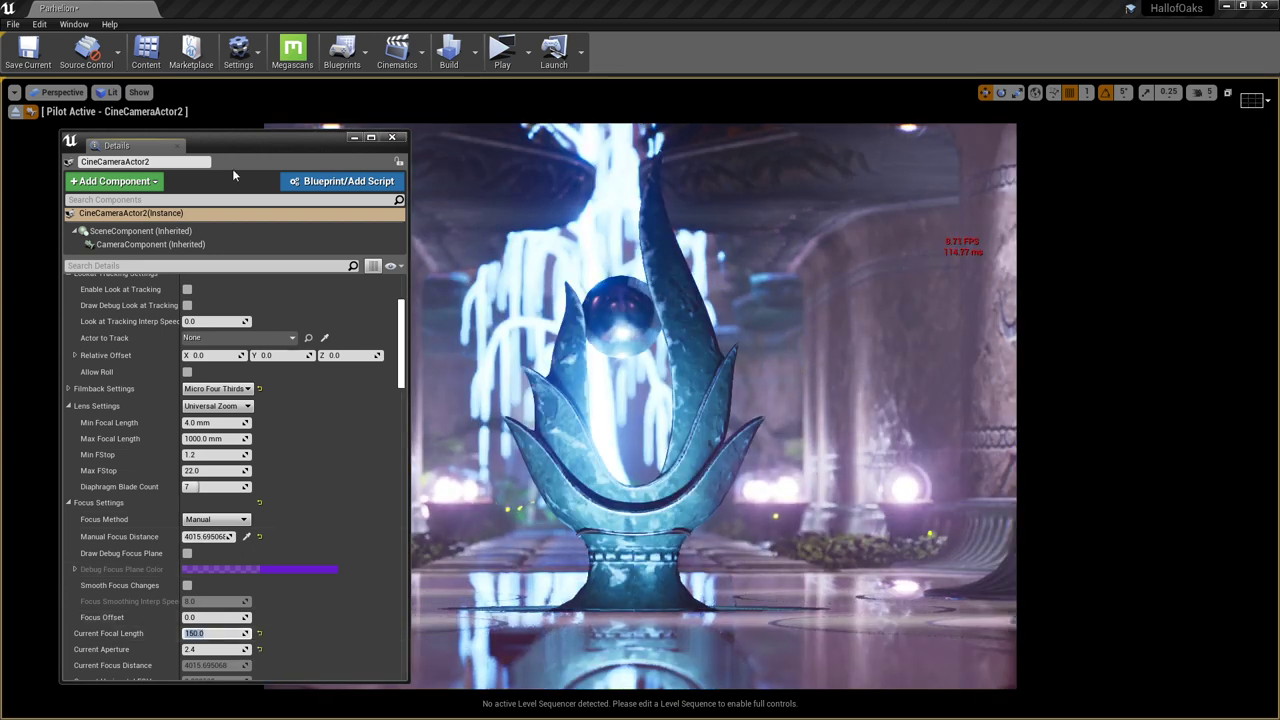
left_click_drag(285, 148, 370, 152)
left_click(477, 141)
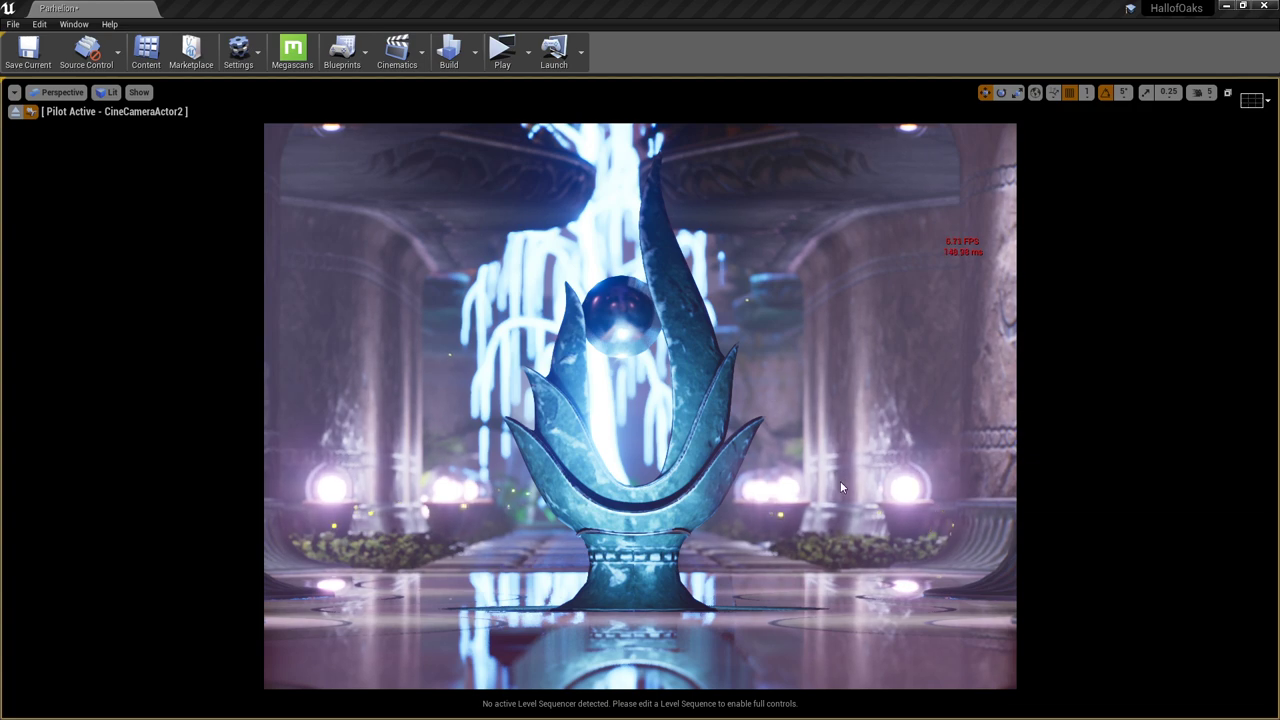
- Reframe the piloted camera on the sculpture, shifting it slightly off centre and showing more of the ceiling above
mouse_move(840, 483)
middle_mouse_down()
mouse_move(765, 486)
mouse_move(900, 501)
mouse_move(852, 484)
middle_mouse_up()
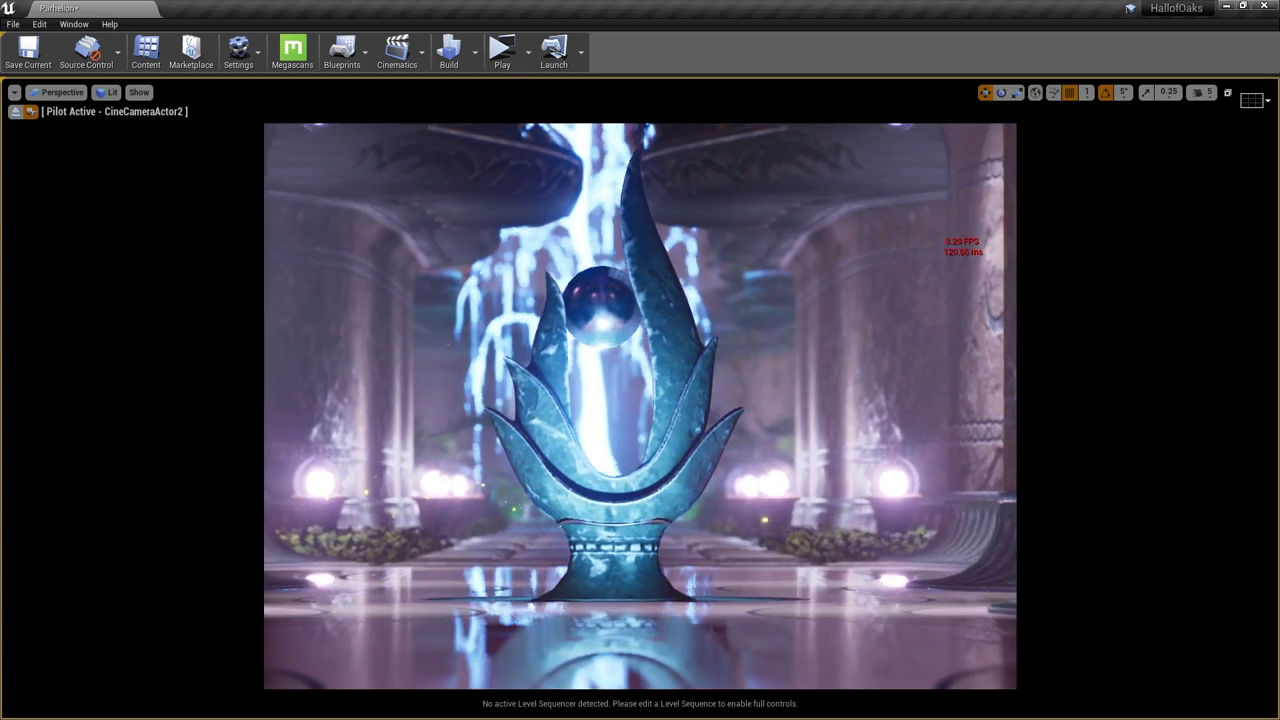
right_click_drag(808, 485, 840, 481)
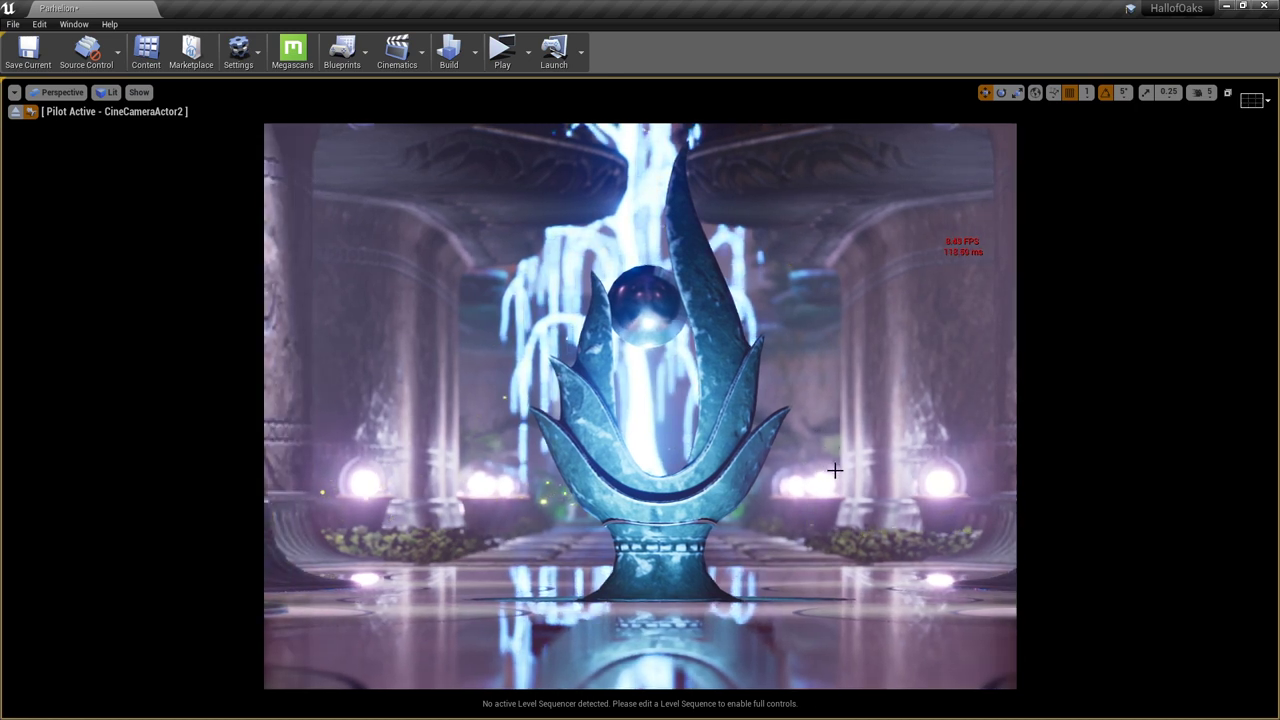
mouse_move(840, 481)
right_mouse_down()
mouse_move(886, 463)
mouse_move(858, 463)
right_mouse_up()
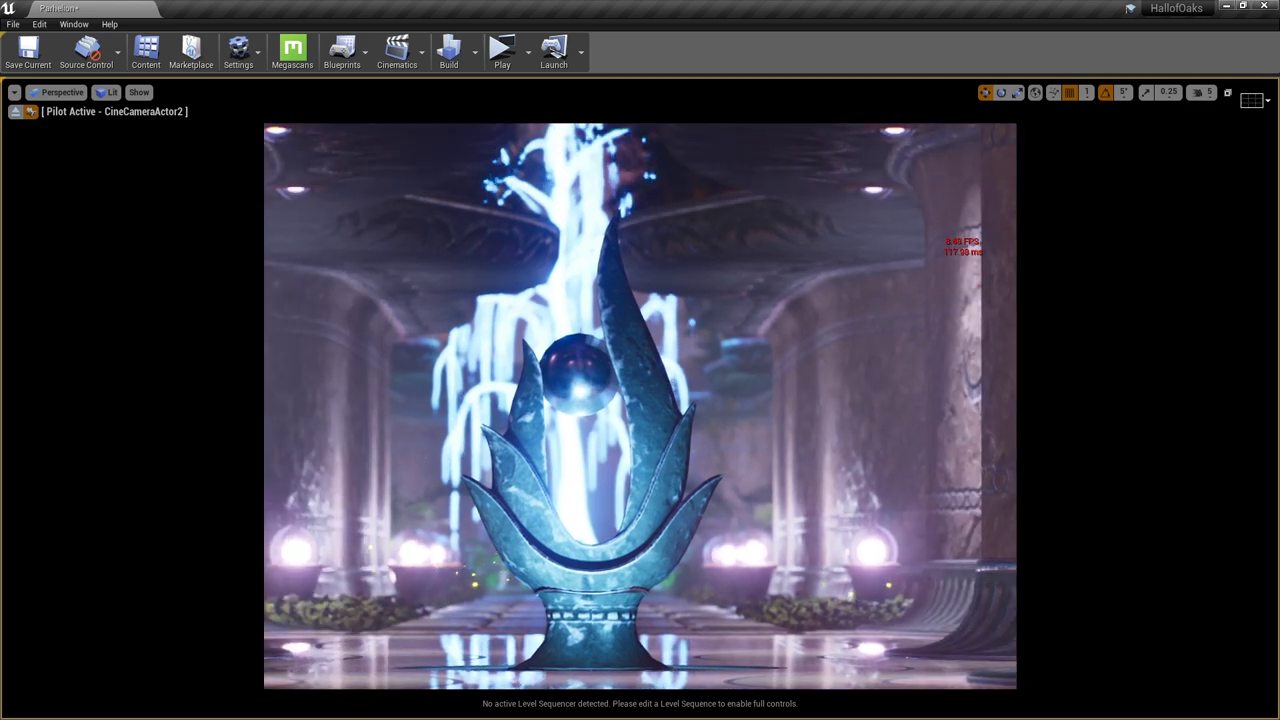